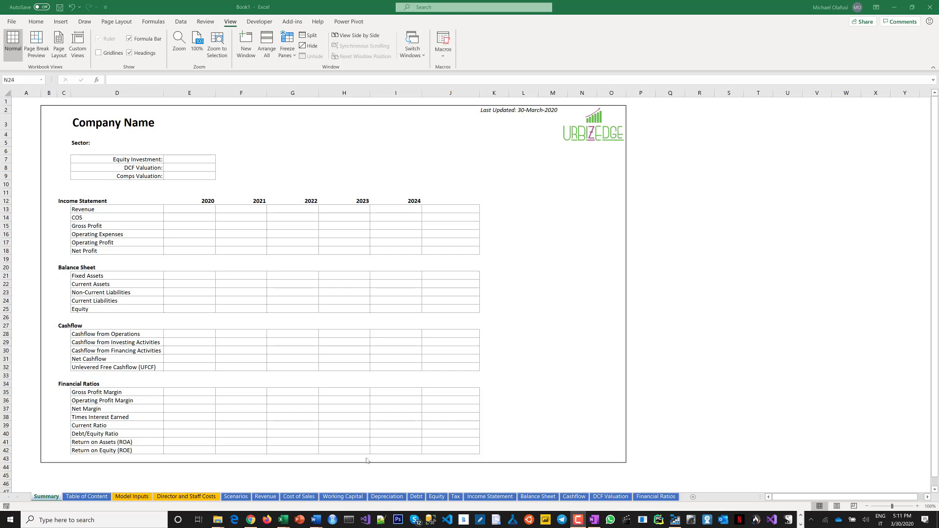
Browse the workbook's Table of Content, Model Inputs and Summary sheets.
click(82, 498)
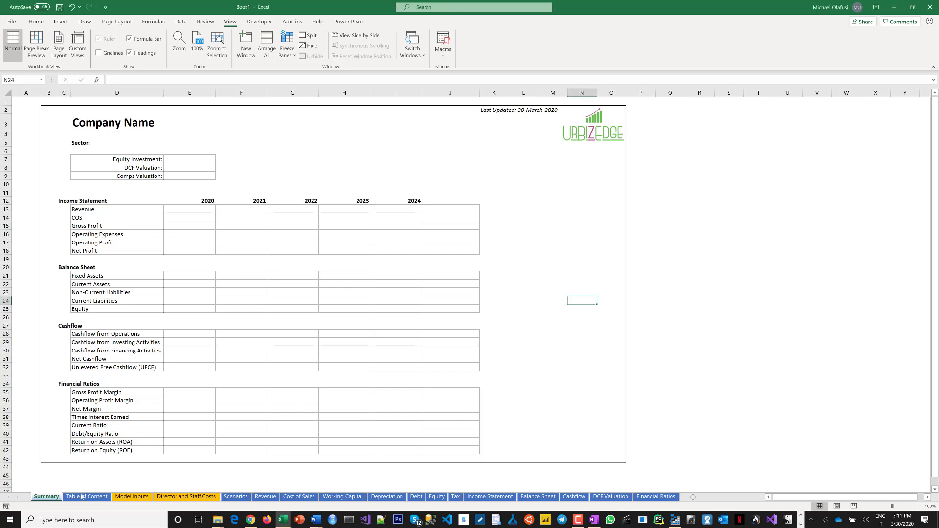
click(122, 497)
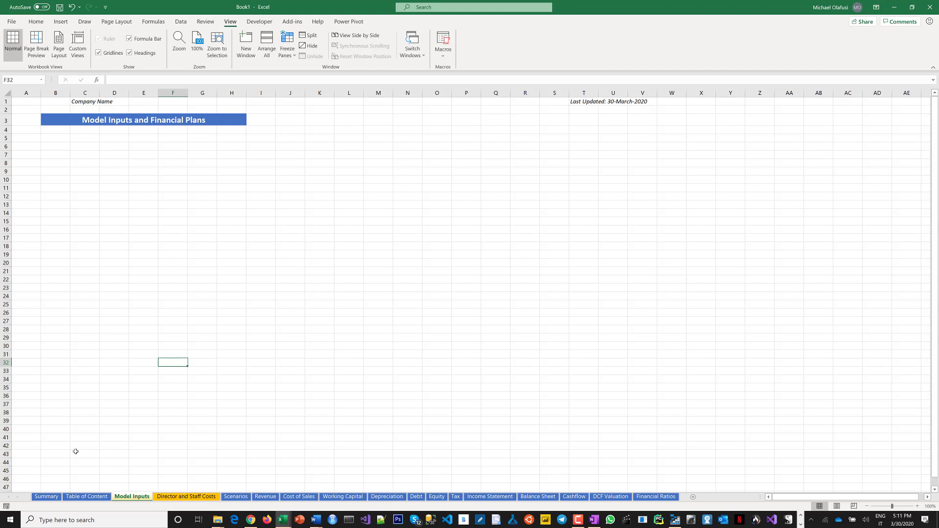
click(47, 497)
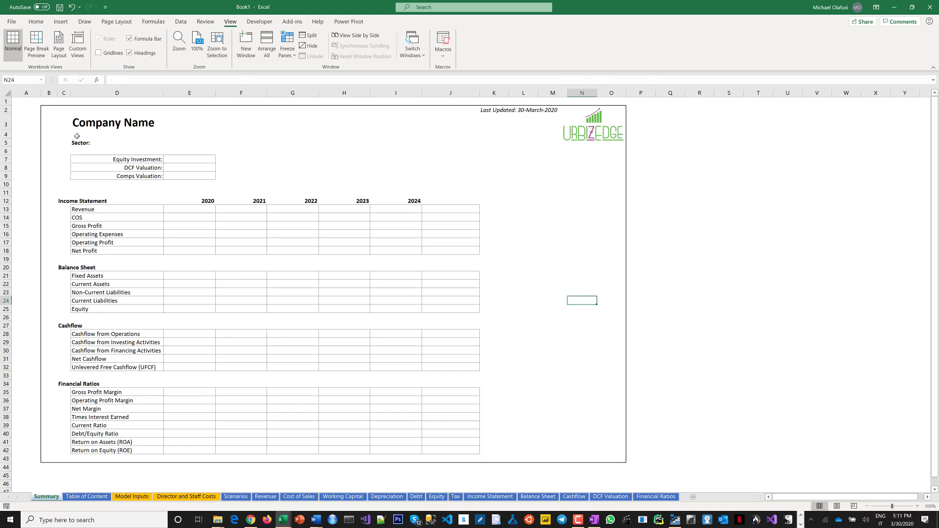
Replace the Company Name title with CK Healthcare Limited.
click(78, 126)
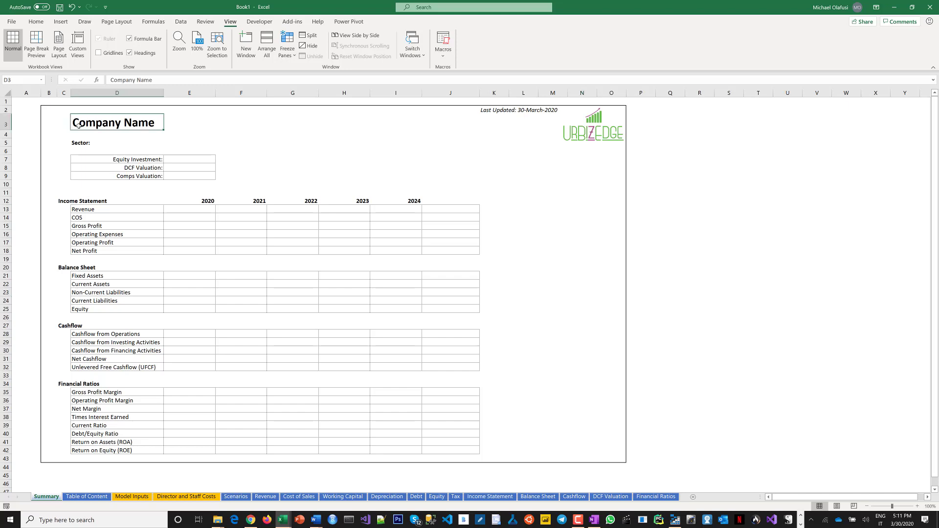
text(C)
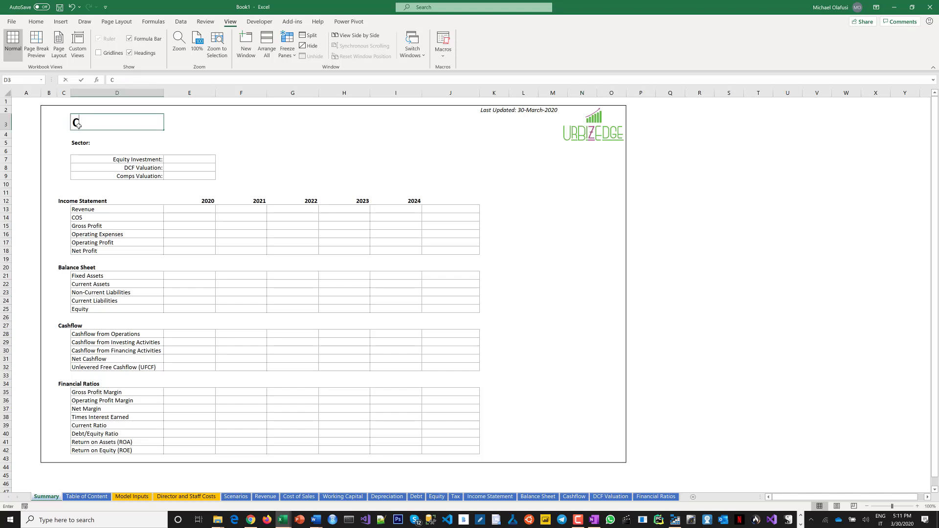
text(K)
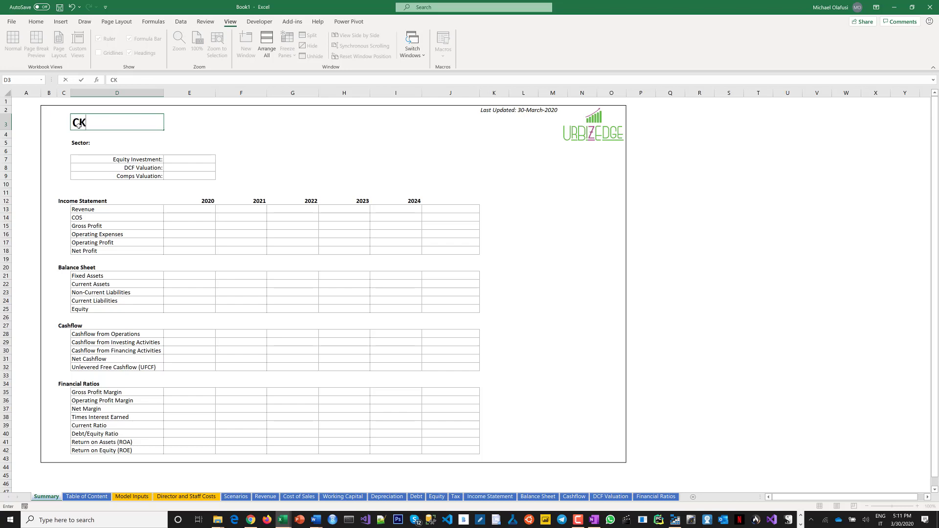
text( Healthcare Limitd)
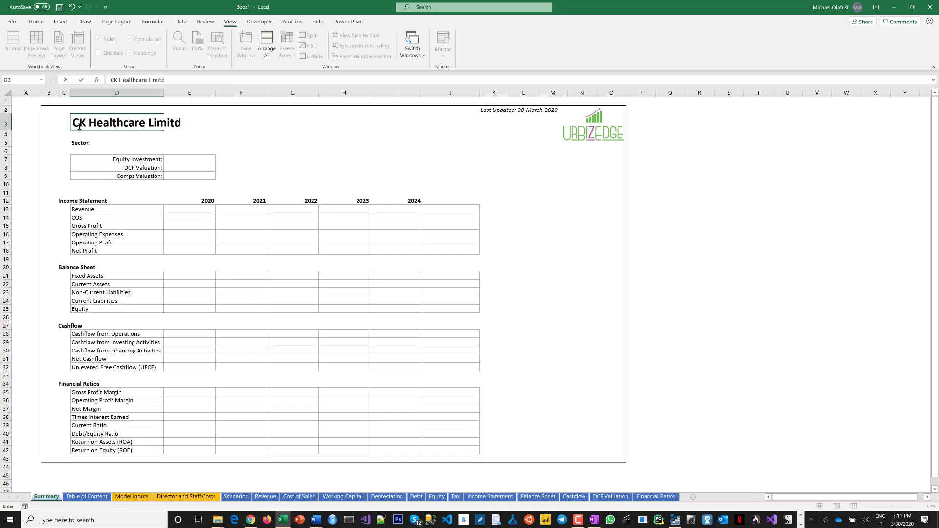
key(BackSpace)
text(ed)
key(Return)
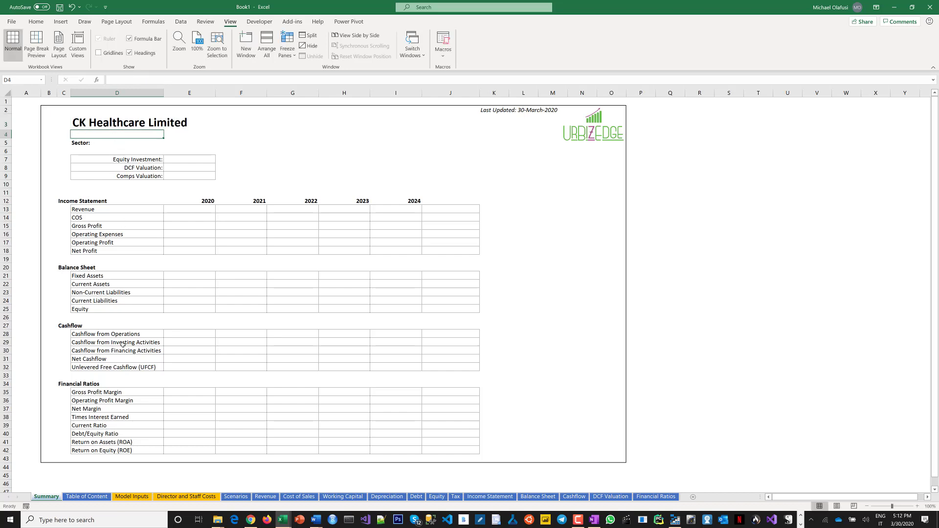
Flip through the Table of Content, Model Inputs, Director and Staff Costs and Scenarios sheets, returning to Summary.
click(91, 496)
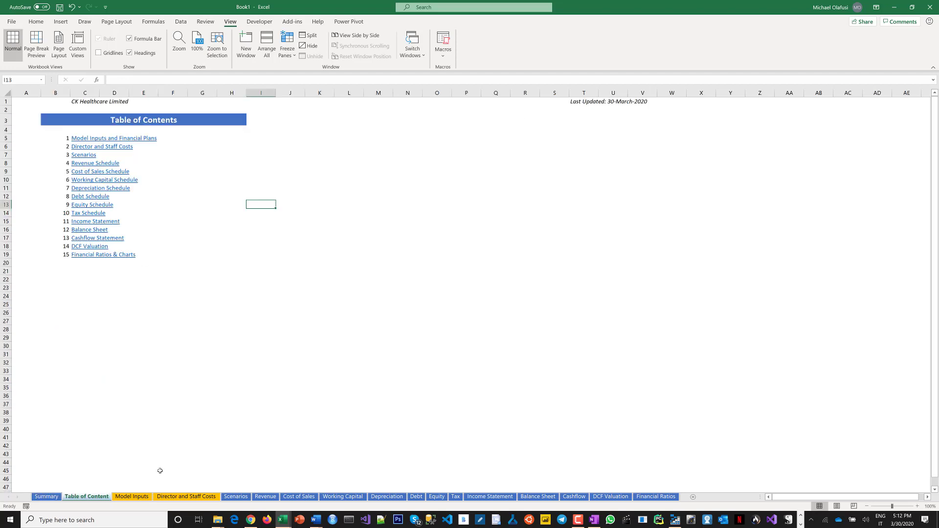
click(143, 499)
click(200, 499)
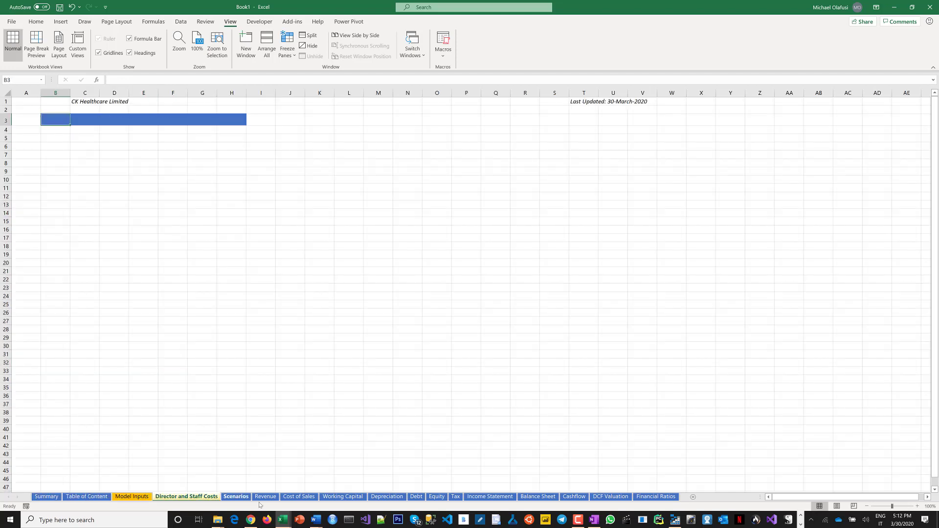
click(244, 498)
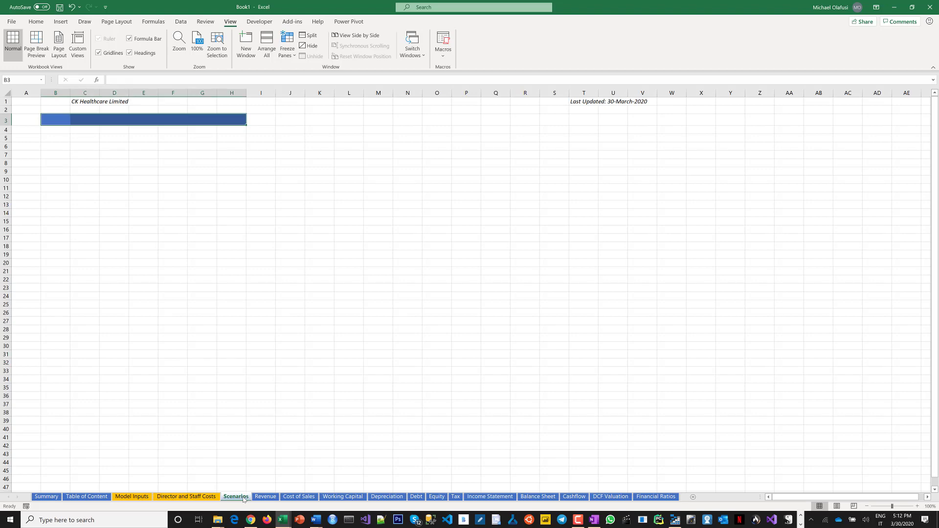
click(53, 498)
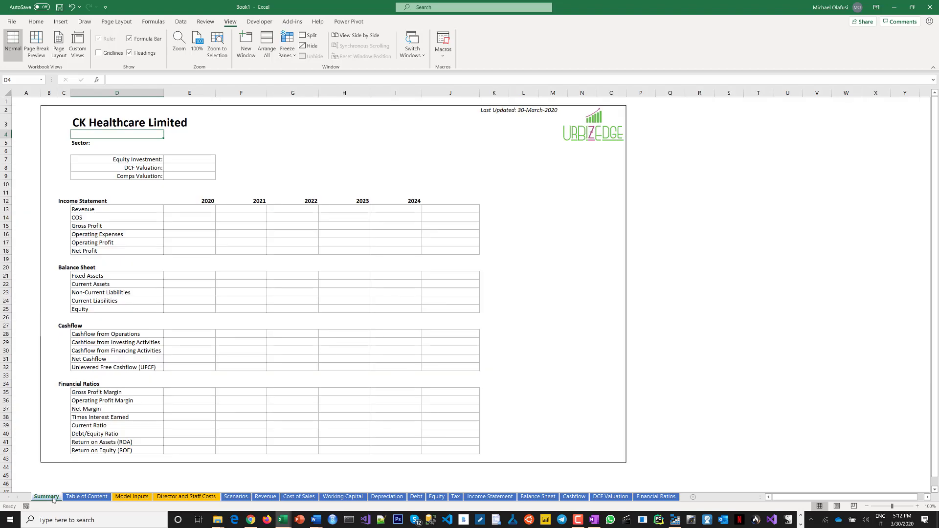
Set the sector cell to read Sector: Healthcare/Manufacturing.
click(82, 141)
click(143, 81)
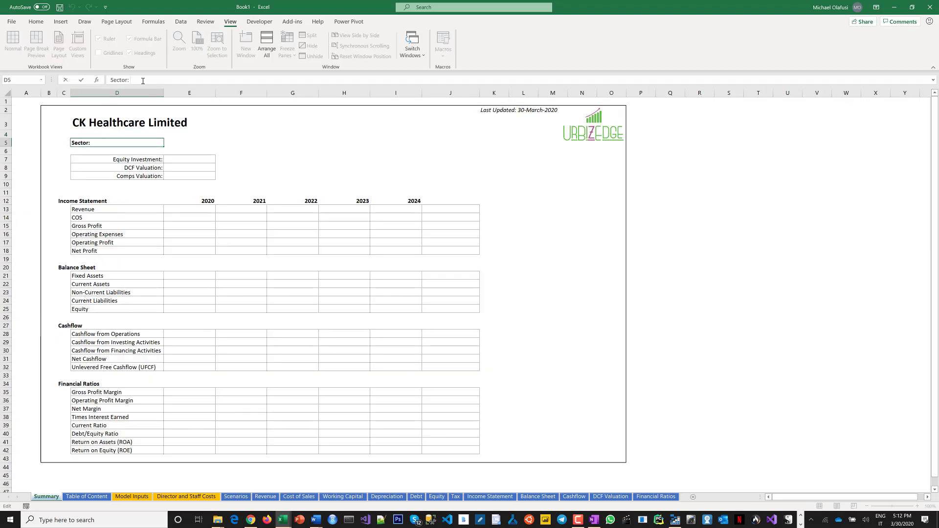
text(Healthcare)
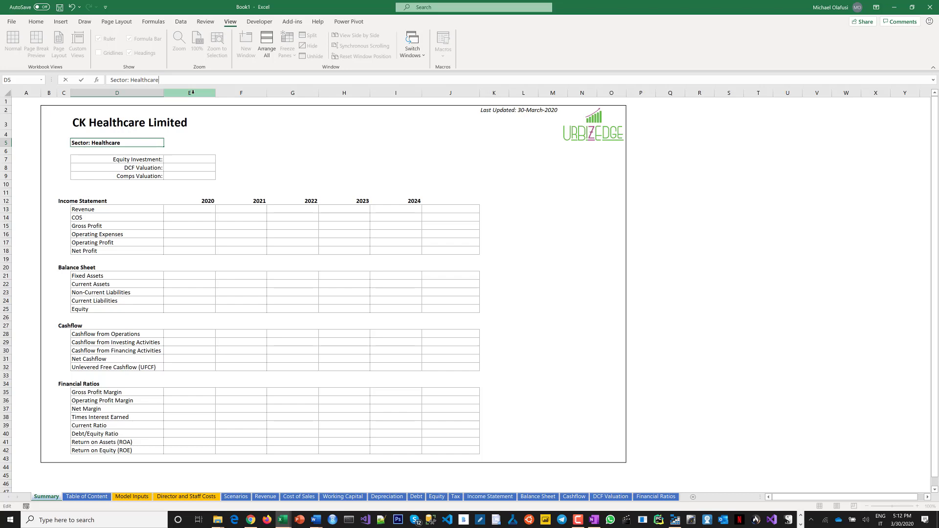
text(/Manufacturing)
key(Return)
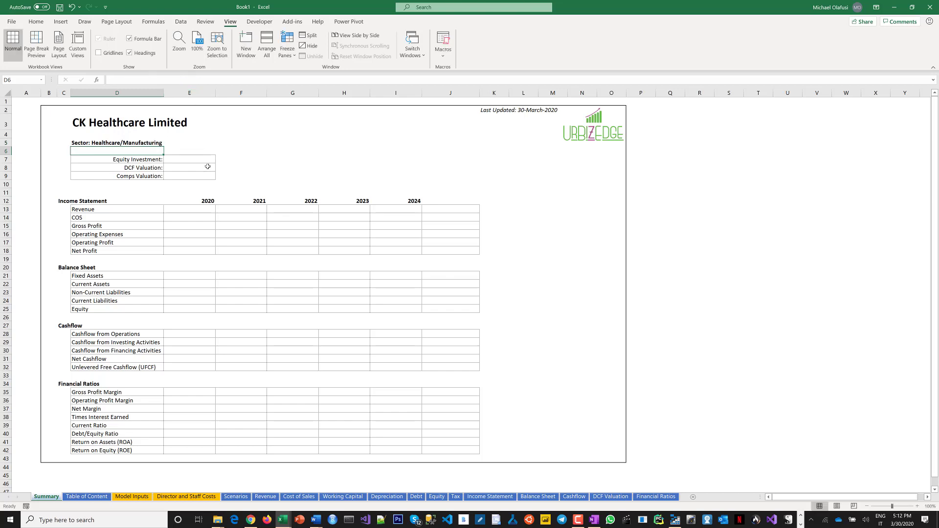
Compare the Software services and Manufacturing model input workbooks against the empty Model Inputs sheet.
click(207, 331)
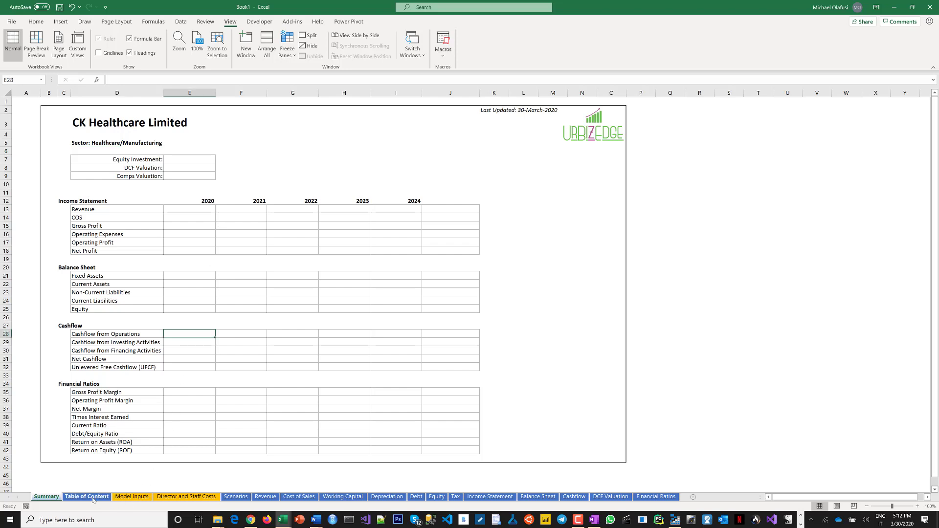
click(109, 497)
click(118, 497)
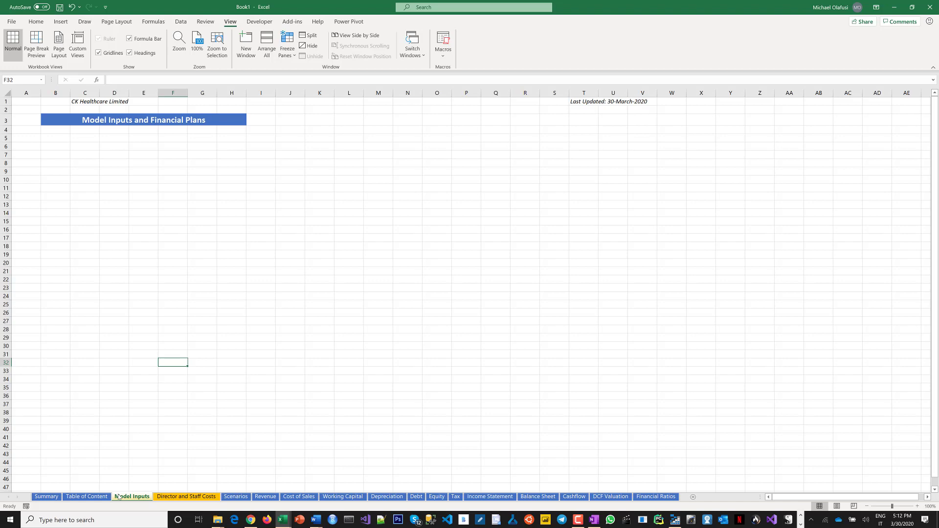
click(283, 519)
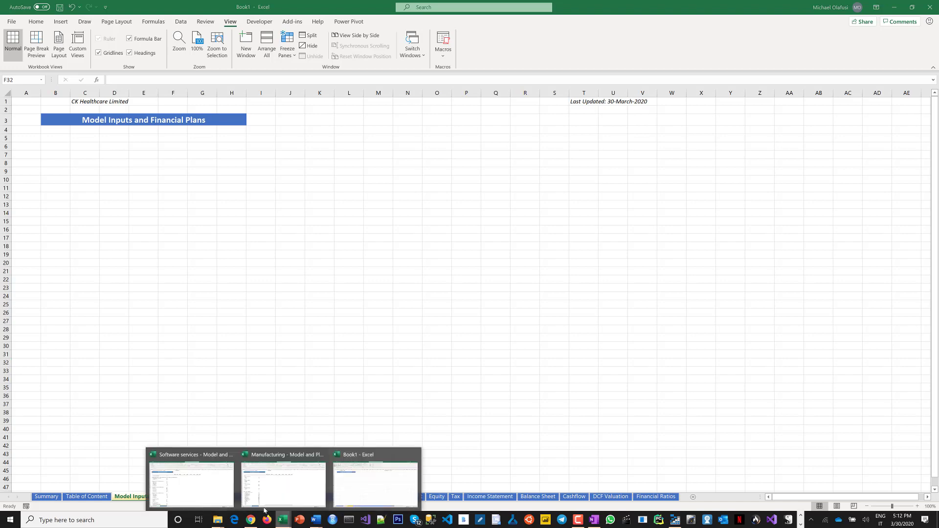
mouse_move(283, 482)
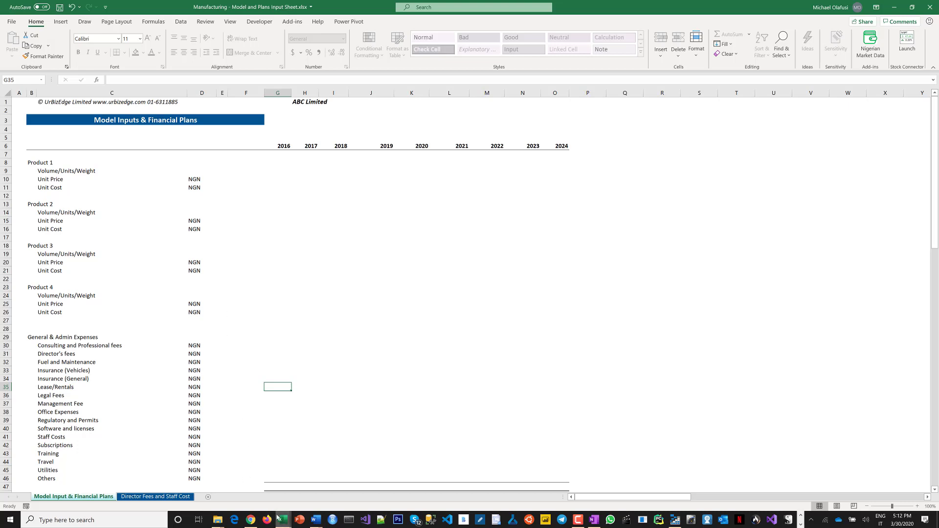
mouse_move(277, 518)
click(219, 484)
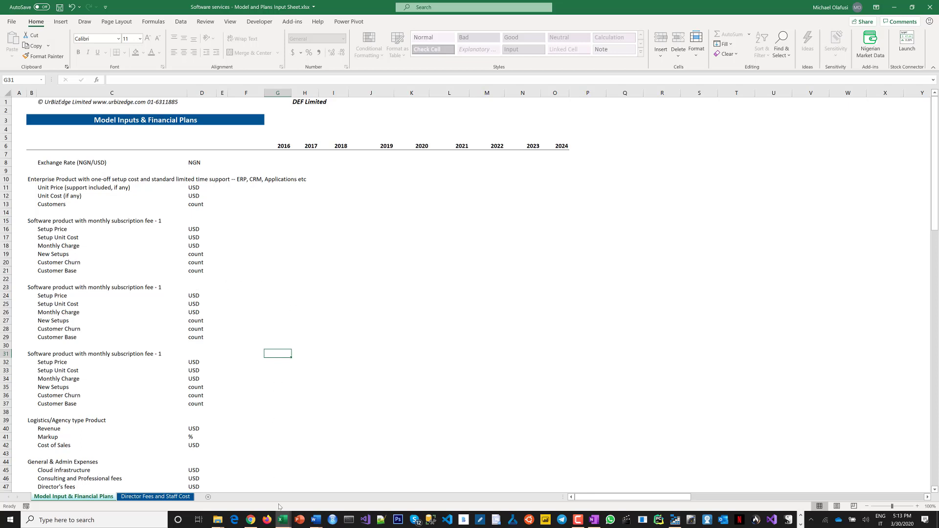
click(284, 520)
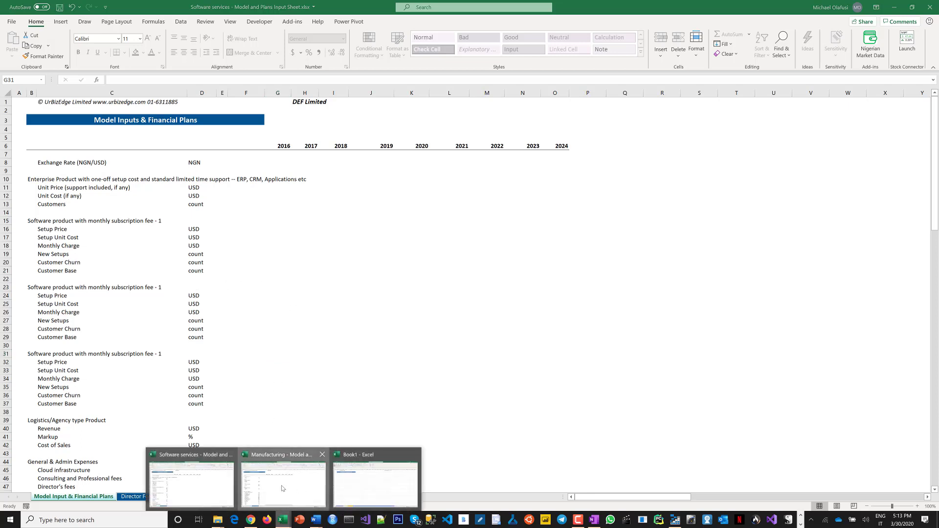
click(284, 477)
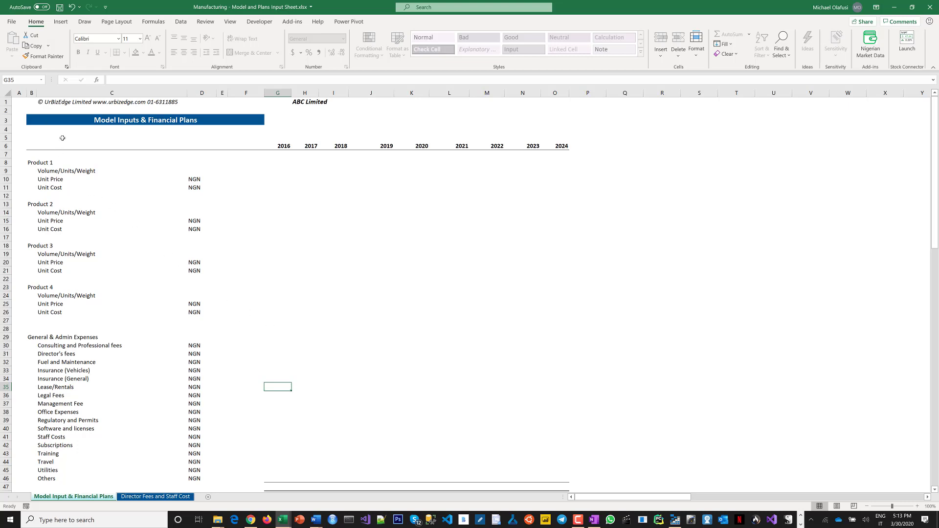
Copy the Manufacturing input sheet's block from cell A4 through column P down to row 113.
click(22, 129)
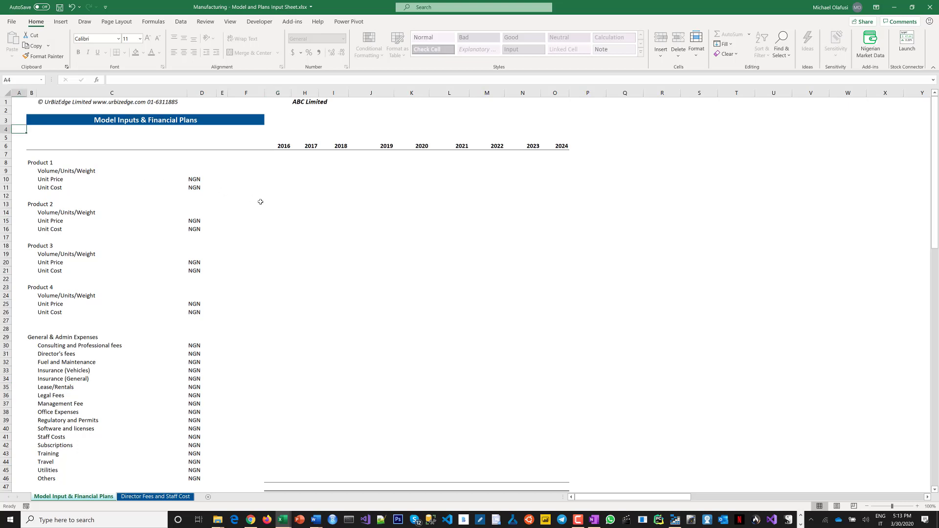
drag(260, 202, 223, 491)
scroll(178, 238, up, 11)
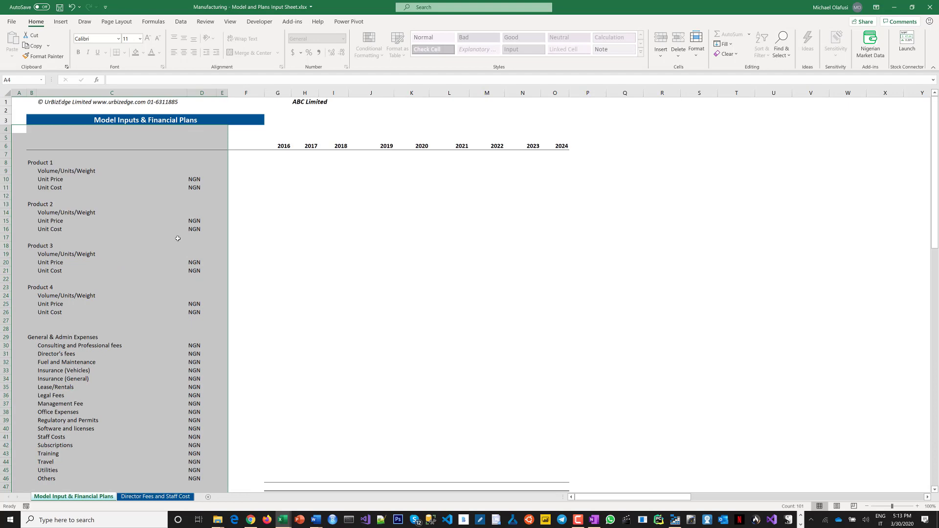
click(188, 147)
click(17, 129)
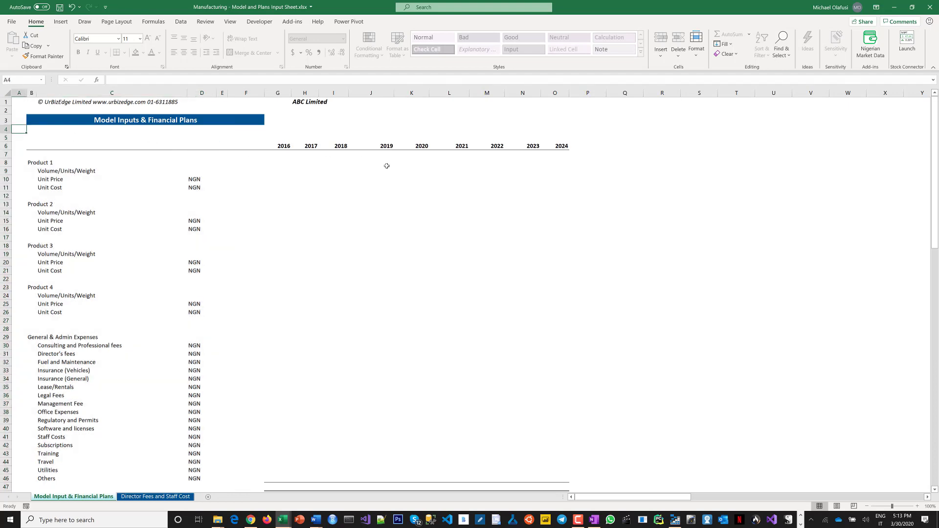
drag(386, 166, 574, 456)
key(ctrl+c)
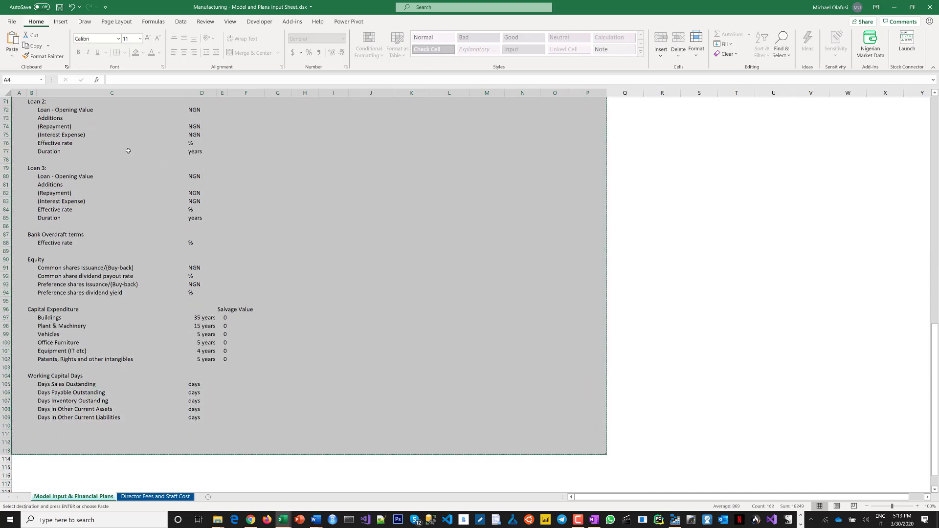
Paste the copied block at cell A4 of Book1's Model Inputs sheet, keeping source column widths.
scroll(120, 149, up, 20)
key(alt)
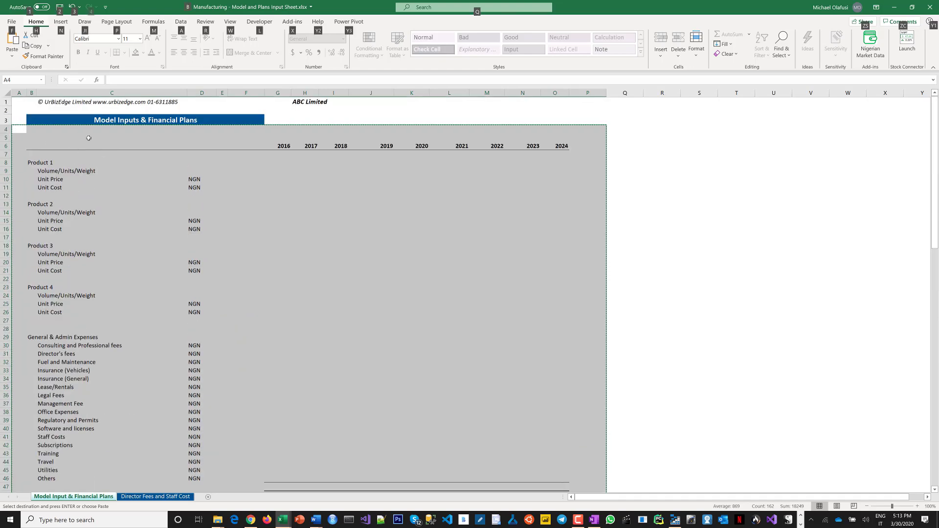
key(alt+Tab)
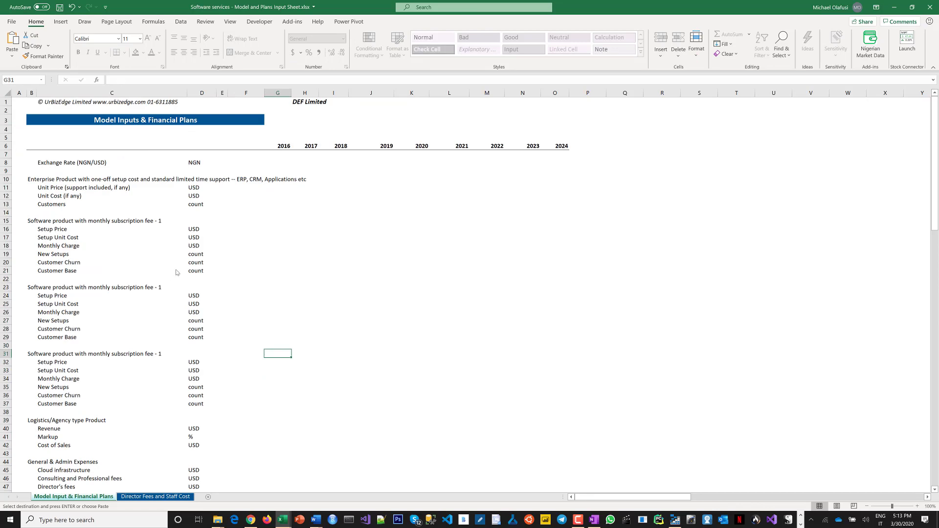
key(alt+Tab)
key(alt+Tab)
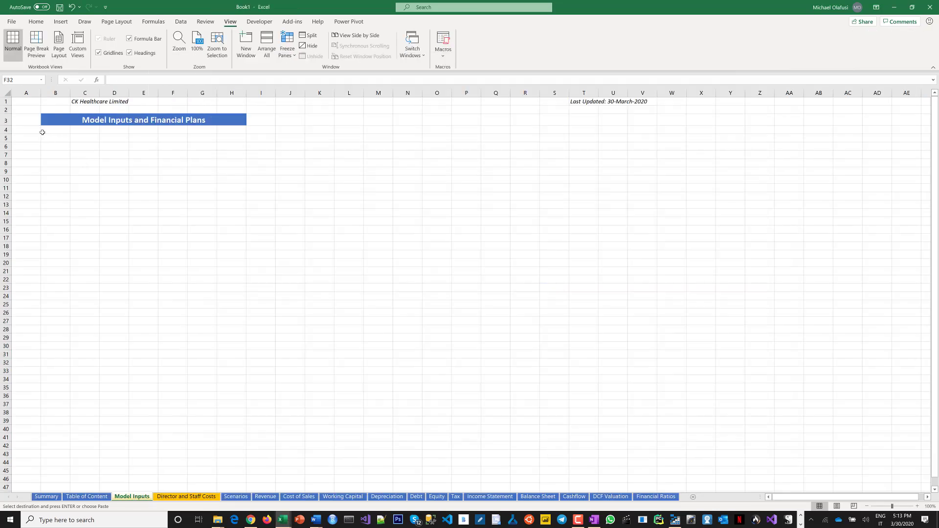
click(22, 132)
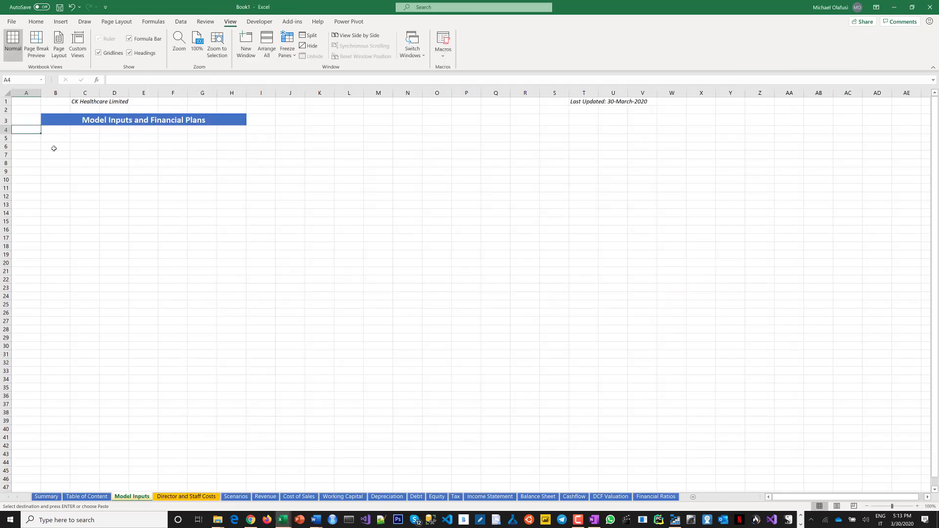
key(ctrl+v)
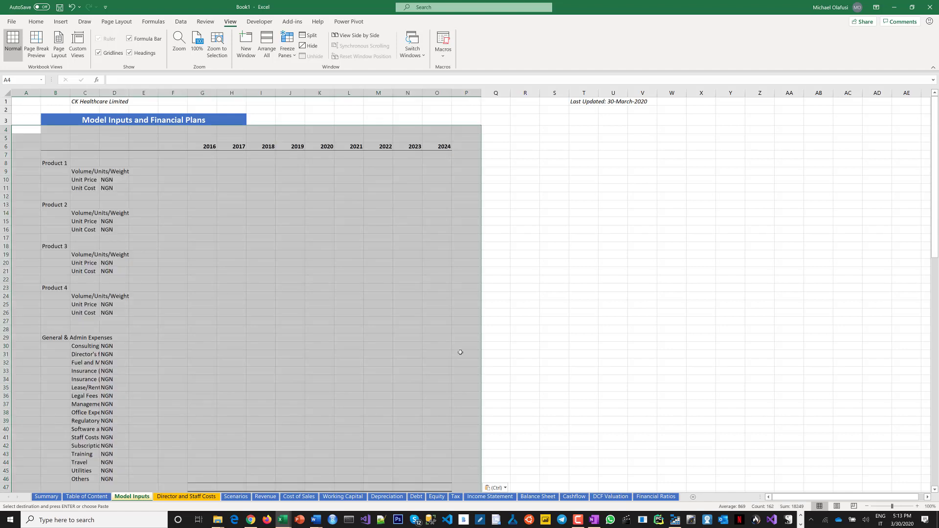
click(495, 488)
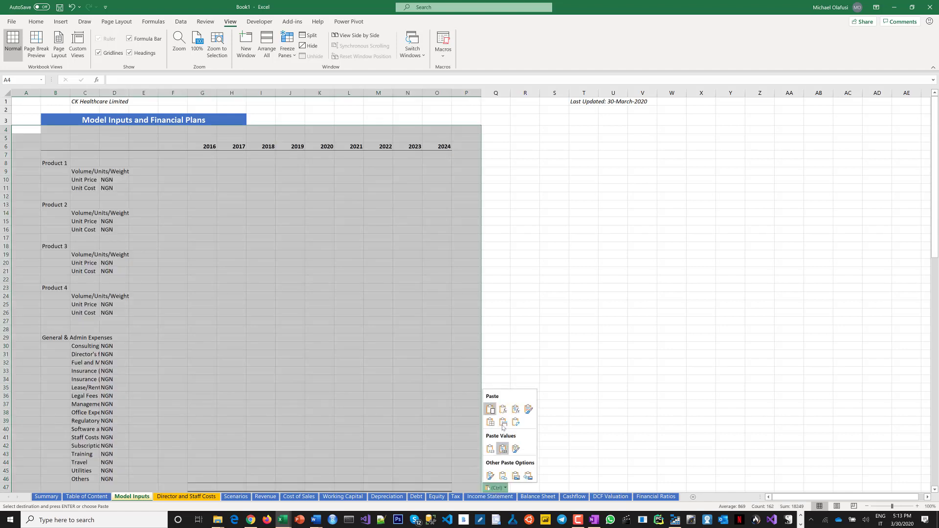
click(504, 424)
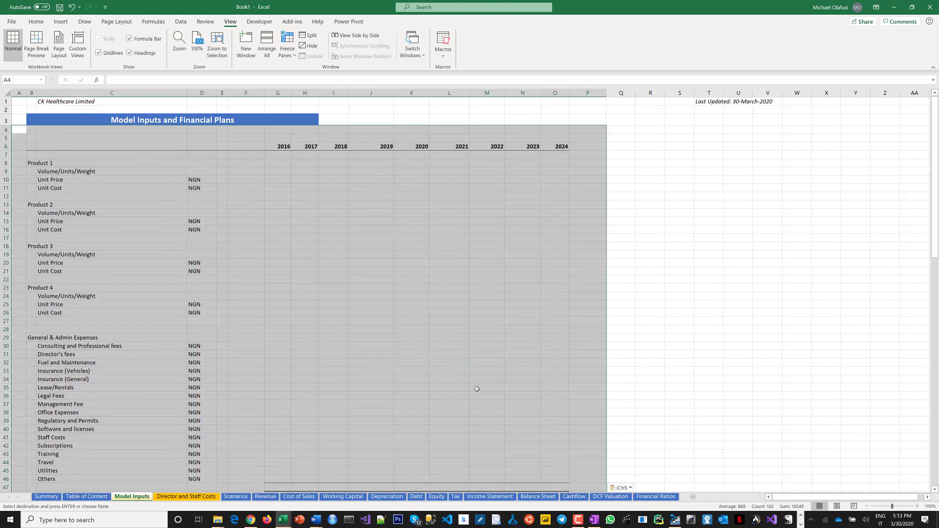
Inspect the pasted Model Inputs block, checking the year columns, unit cells and rows further down the sheet.
click(277, 263)
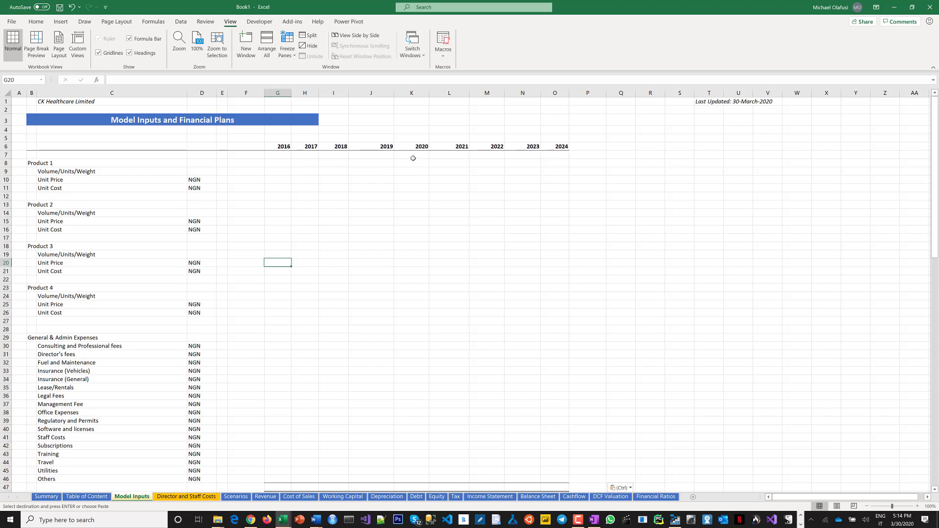
drag(280, 155, 379, 225)
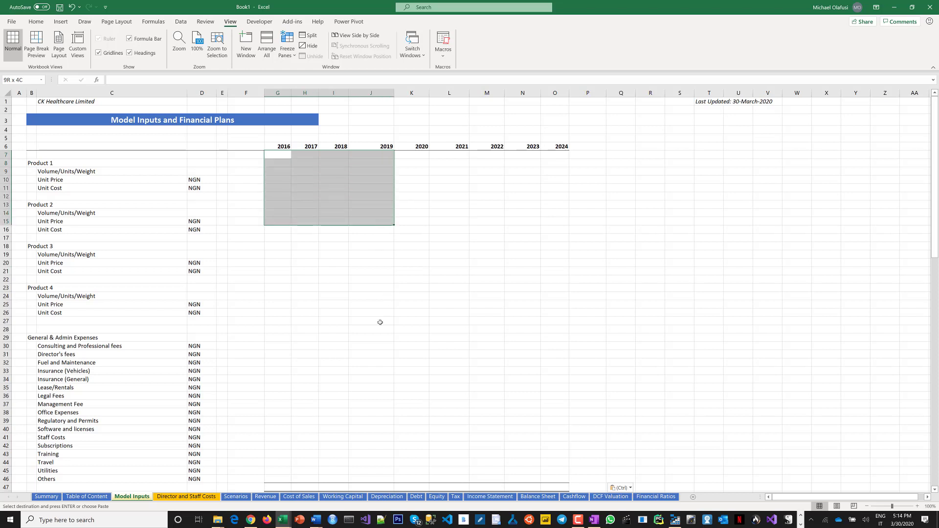
drag(380, 322, 375, 345)
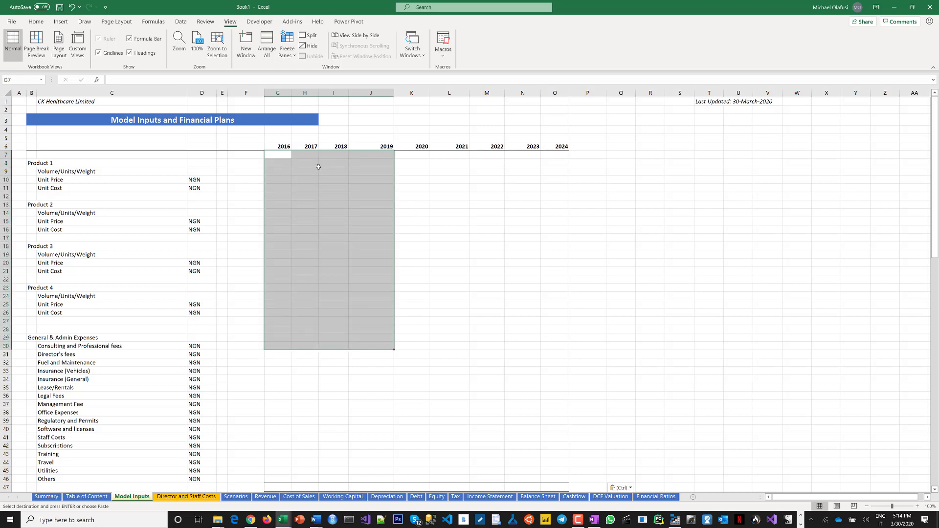
click(283, 146)
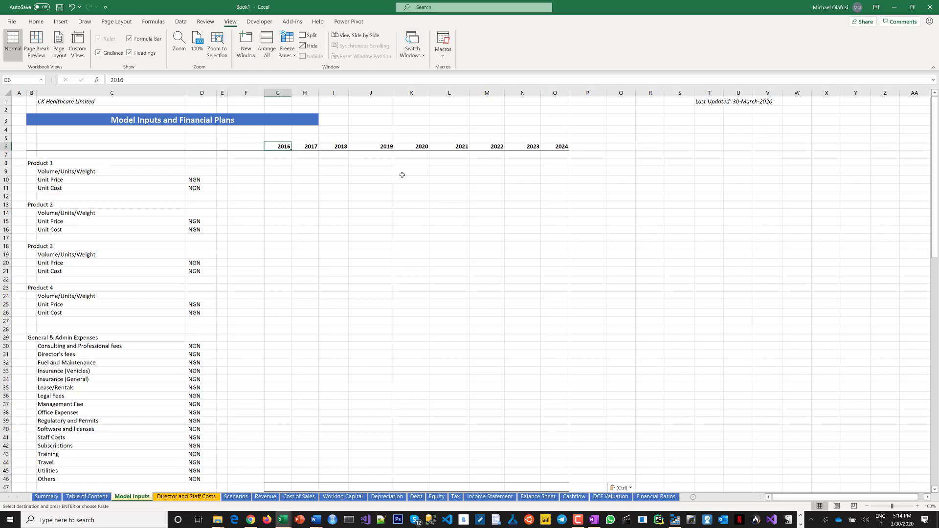
click(408, 161)
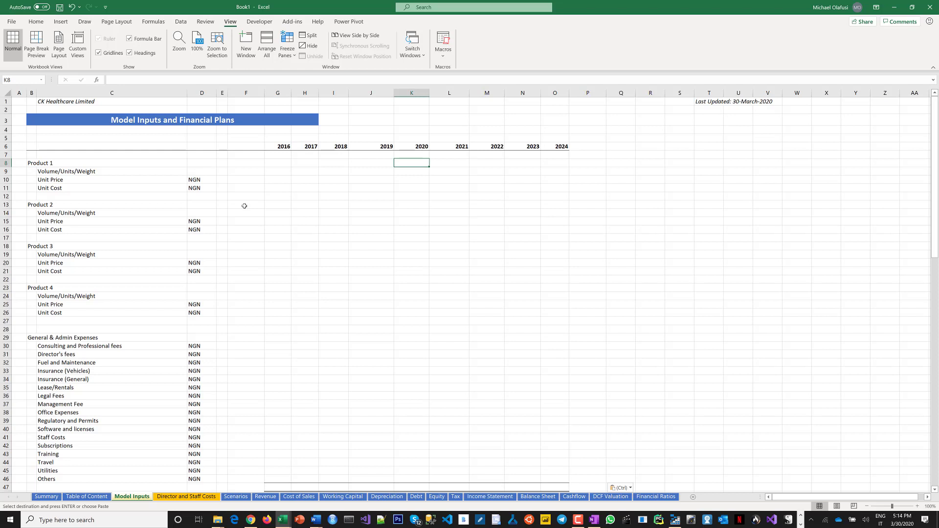
click(195, 179)
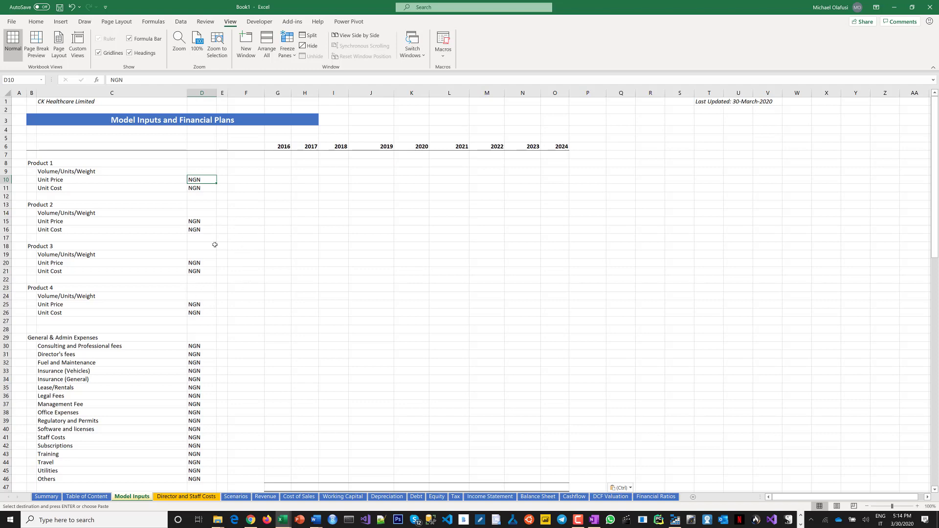
scroll(241, 268, down, 10)
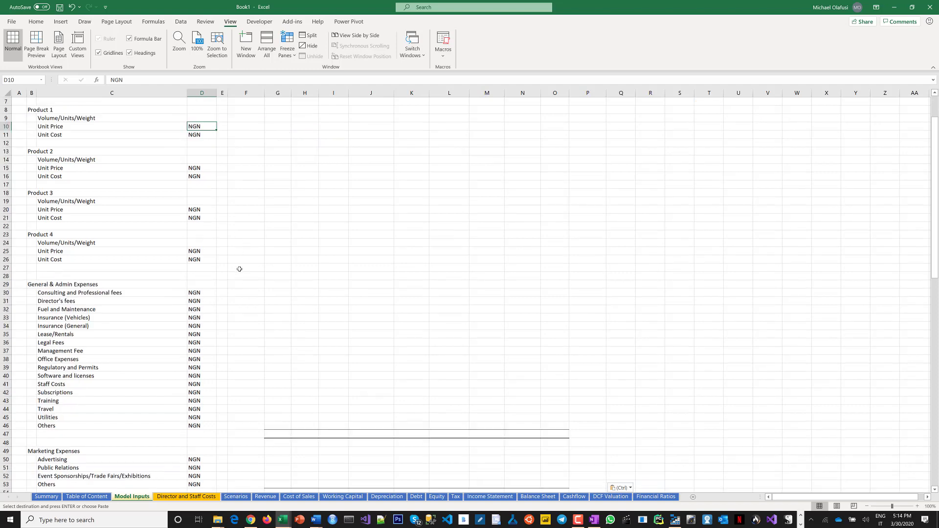
scroll(240, 273, down, 9)
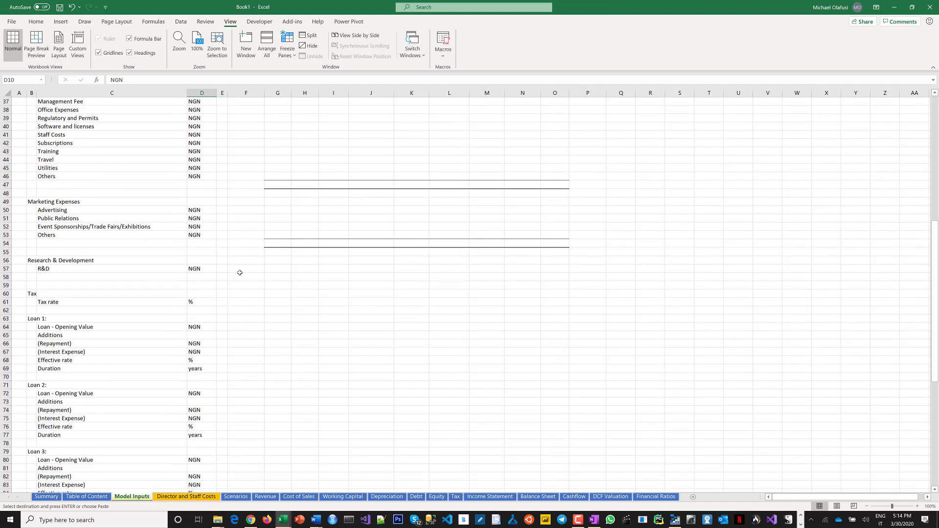
scroll(239, 275, down, 8)
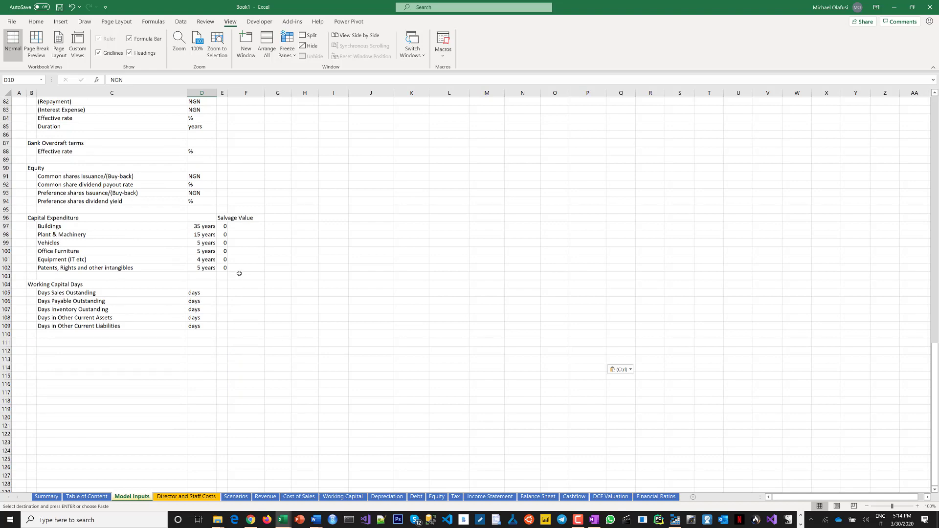
scroll(239, 273, up, 14)
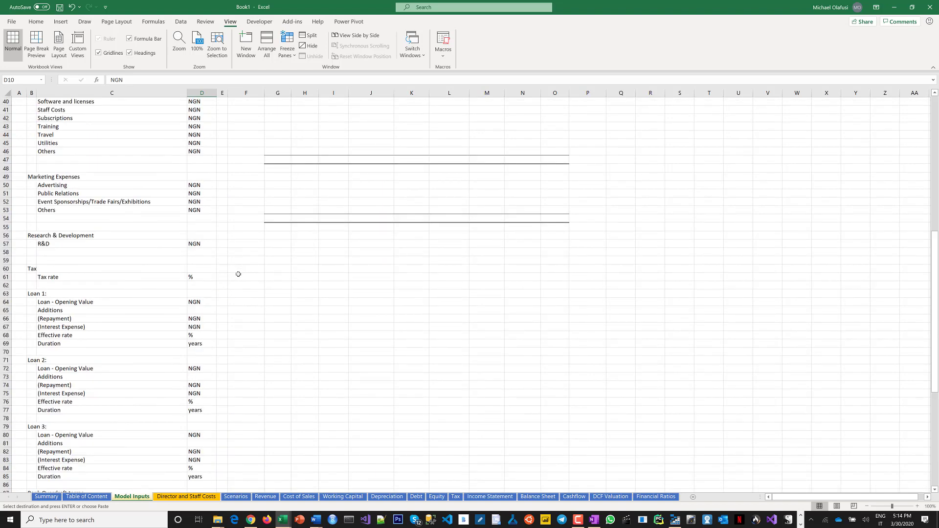
scroll(239, 274, up, 7)
scroll(236, 275, up, 6)
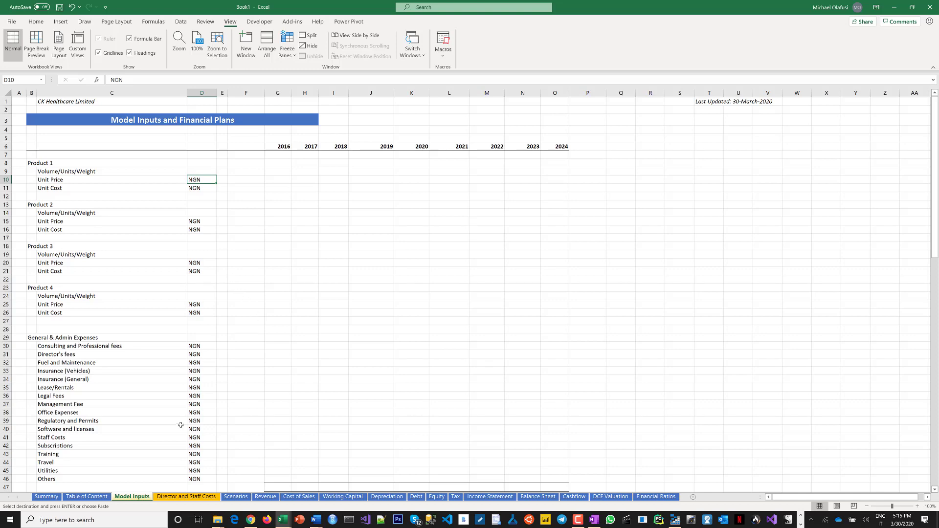
In the Software services workbook, copy the Director Fees and Staff Cost sheet's block from row 5 down to row 30.
key(alt+Tab)
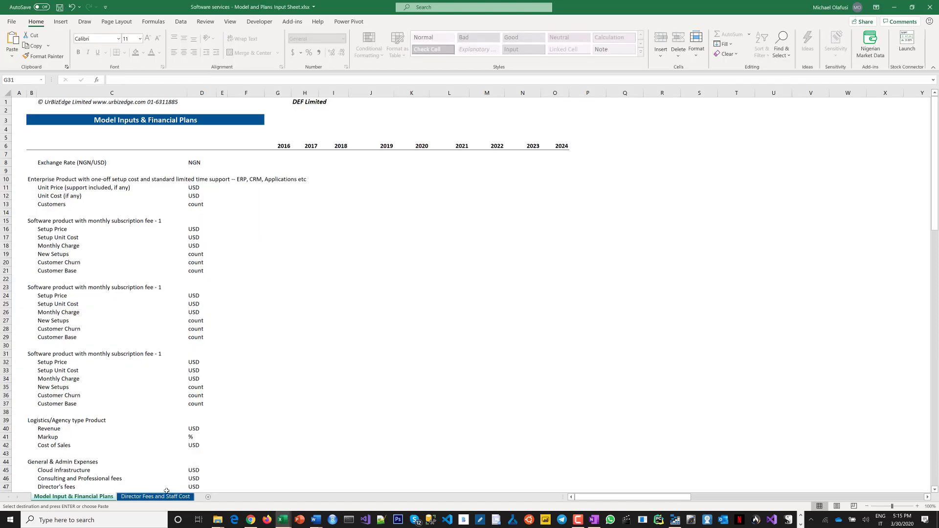
click(163, 497)
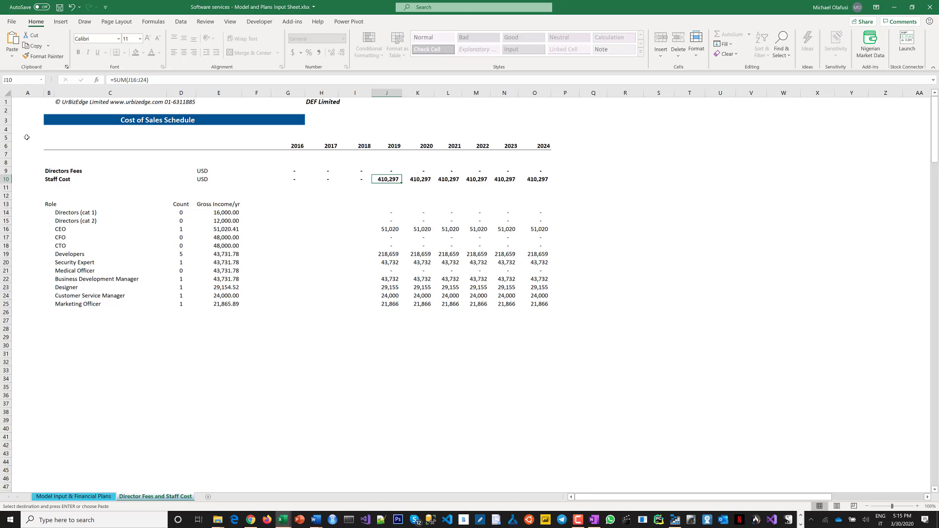
drag(26, 137, 104, 146)
drag(498, 208, 553, 342)
key(ctrl+c)
Paste the copied block at cell A5 of Book1's Director and Staff Costs sheet, keeping source column widths.
key(alt+Tab)
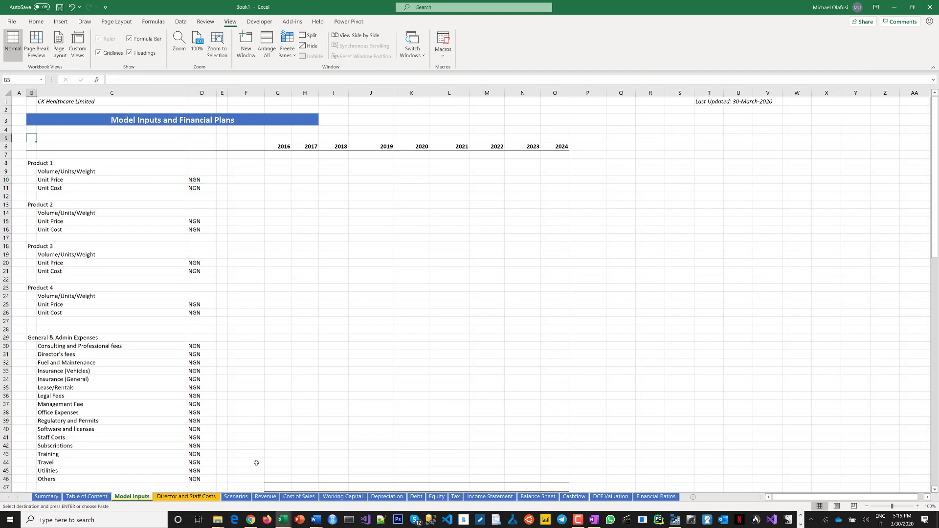
click(187, 497)
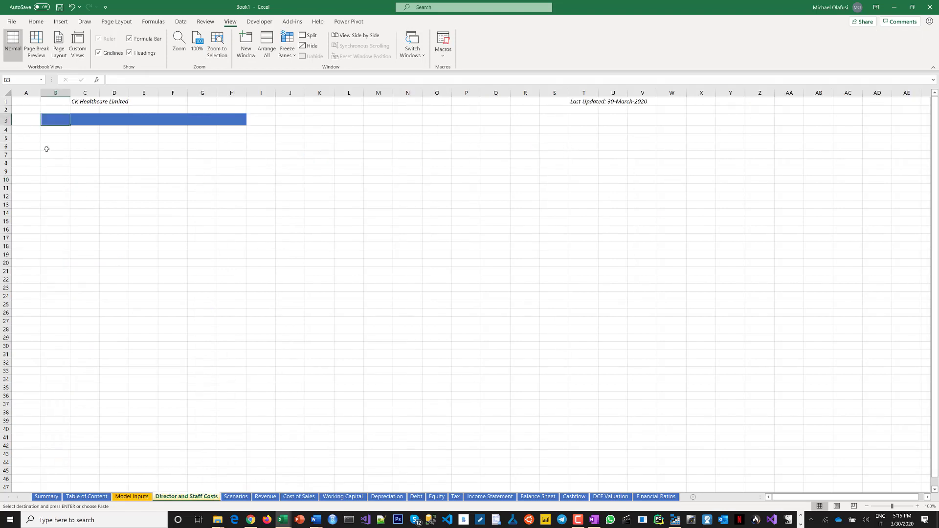
click(30, 142)
key(ctrl+v)
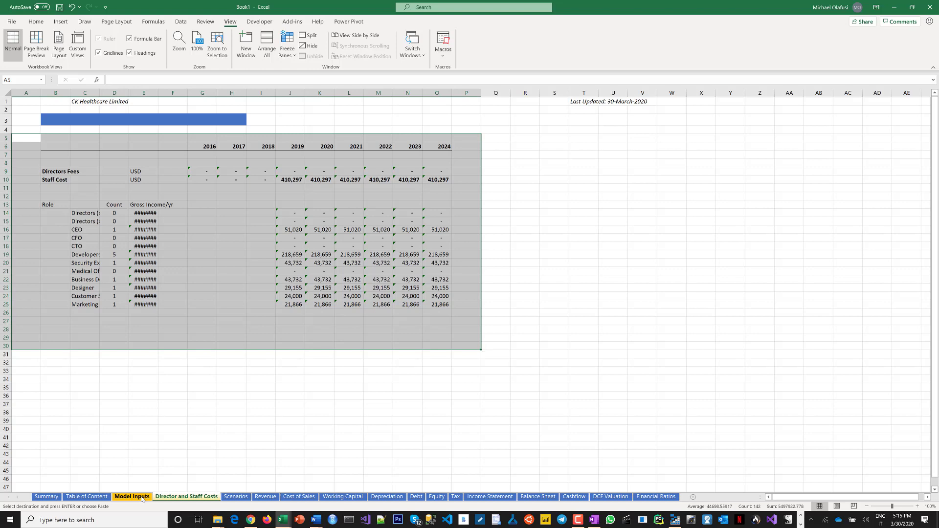
click(142, 497)
click(171, 497)
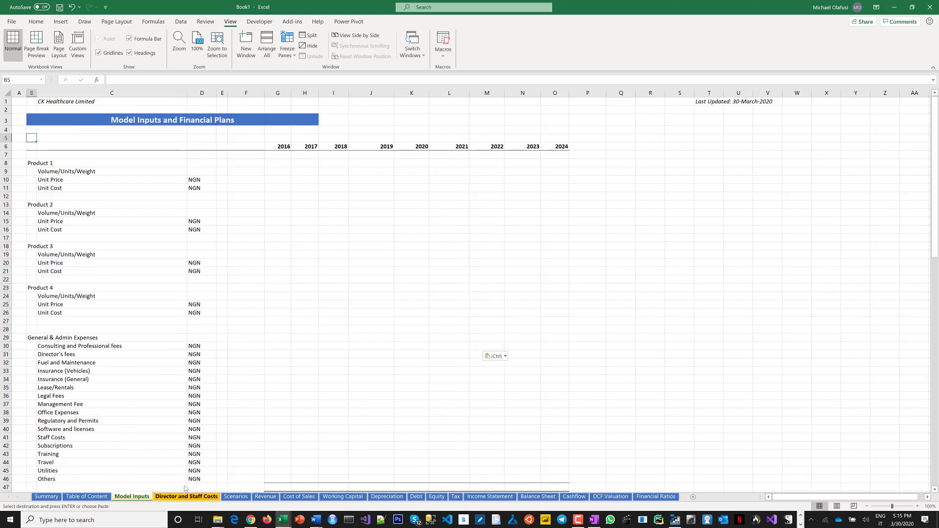
click(497, 358)
click(503, 394)
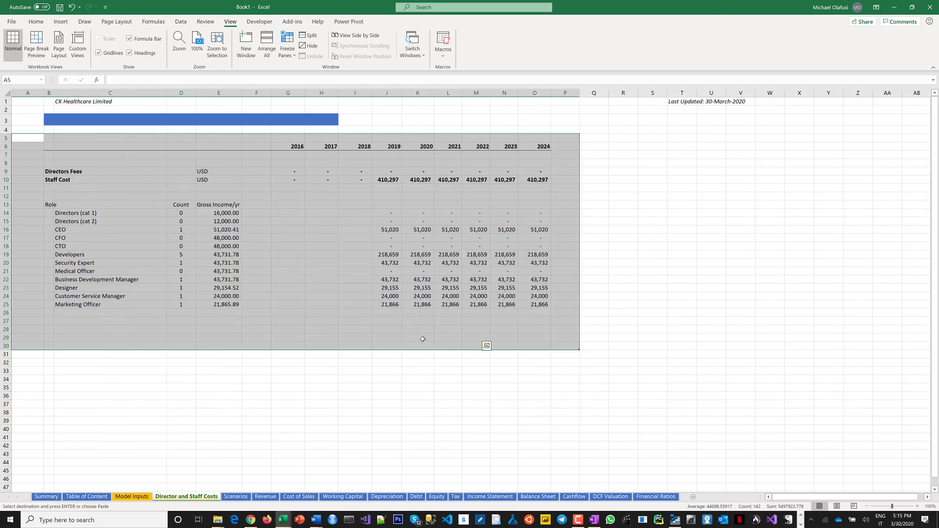
click(241, 378)
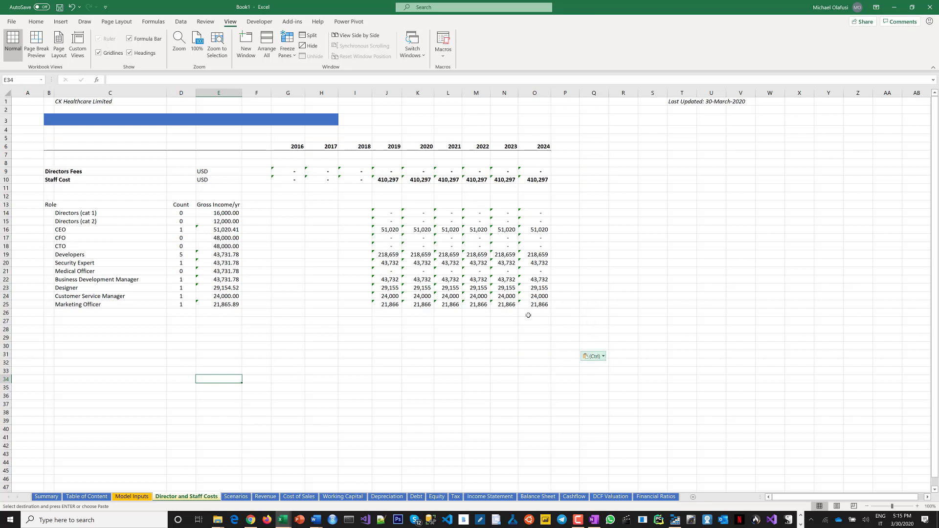
Try to set the pasted staff cost block's cells to Locked in the cell protection settings.
click(279, 170)
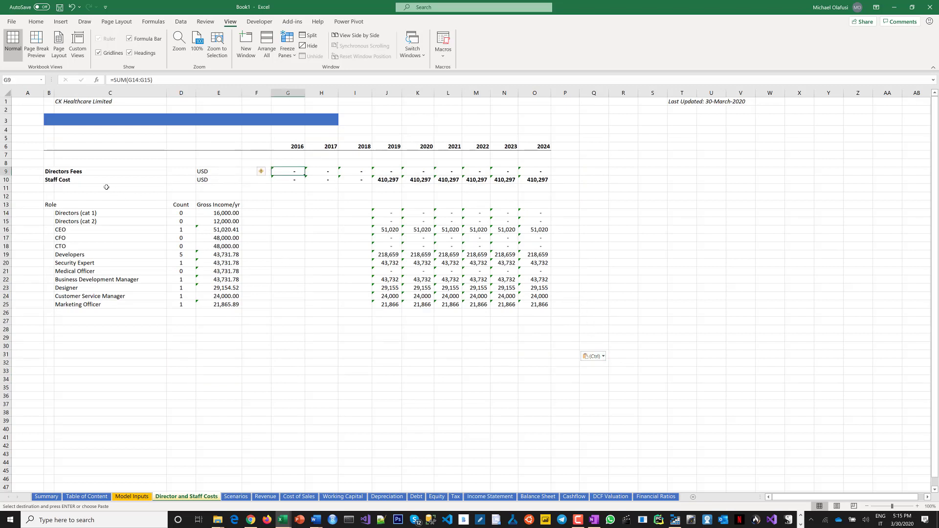
drag(51, 171, 537, 315)
right_click(400, 244)
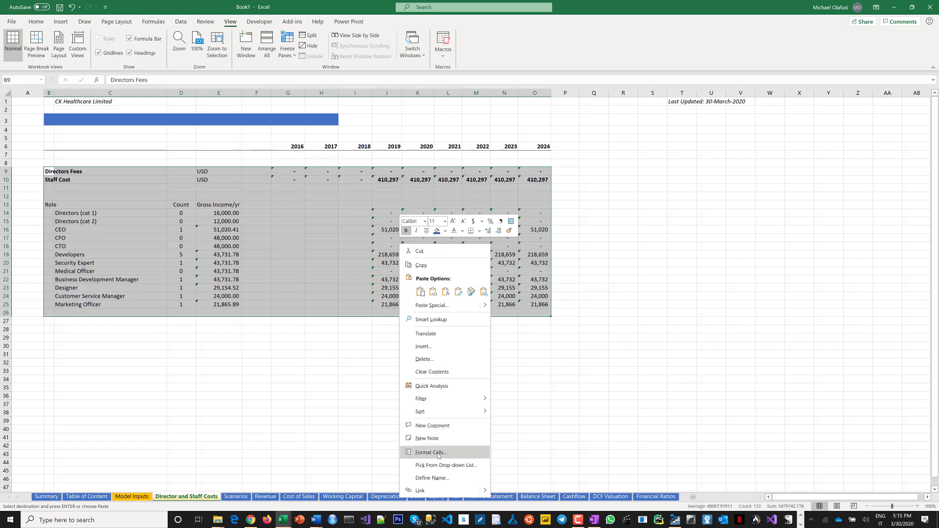
click(440, 449)
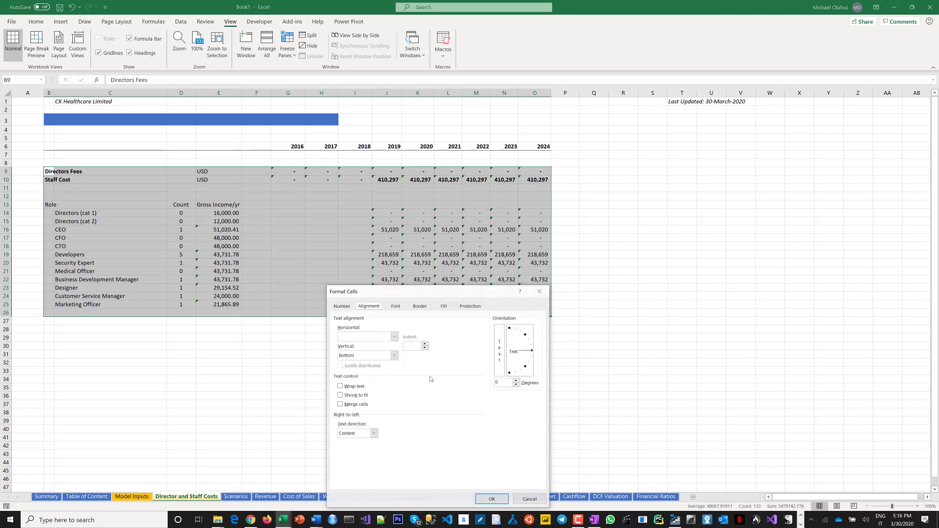
click(470, 307)
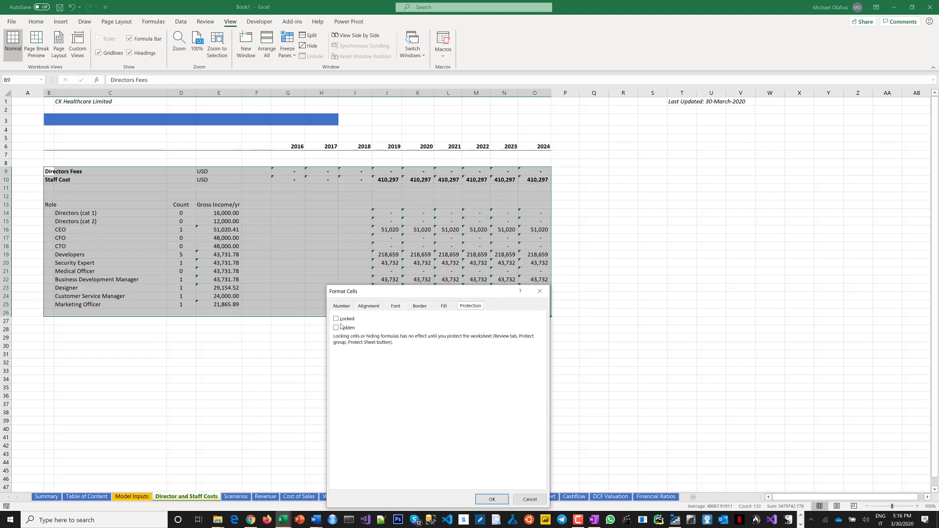
click(336, 319)
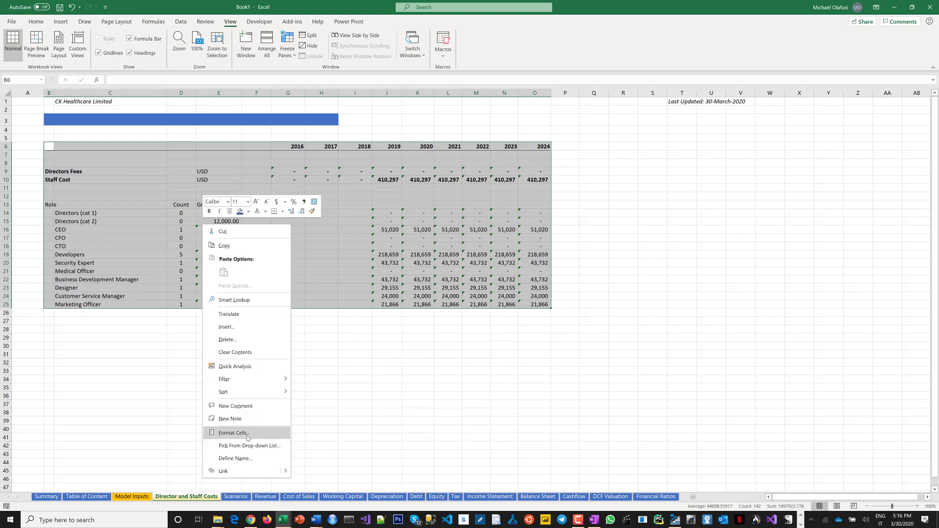
Set the pasted staff cost block from row 6 to row 25 as Locked cells.
click(248, 434)
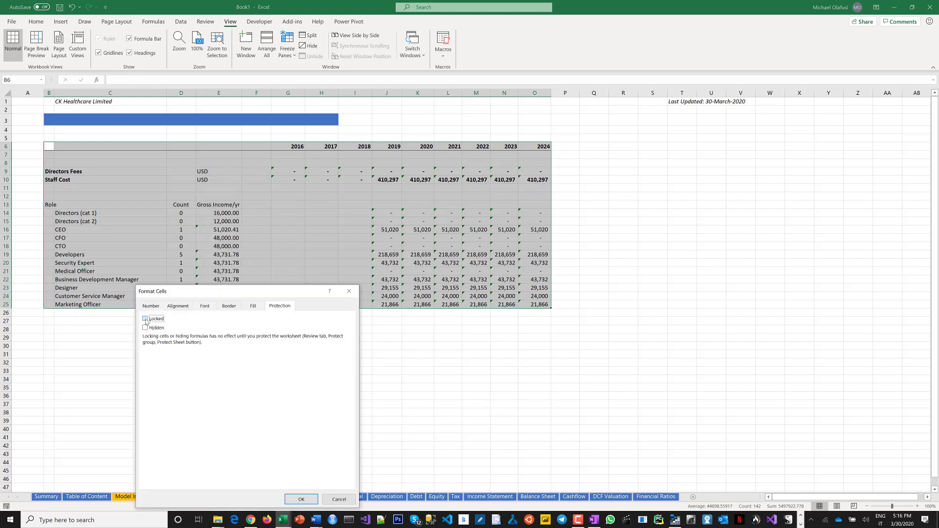
click(146, 320)
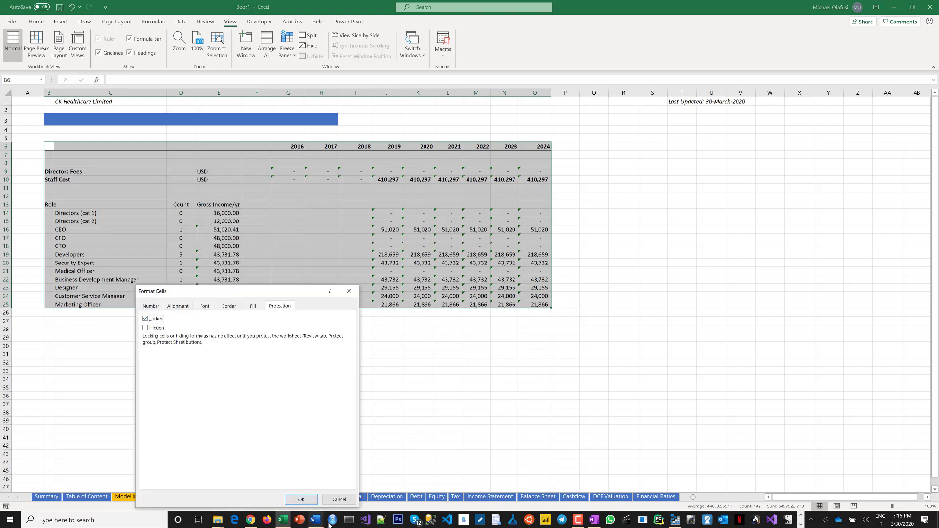
click(309, 499)
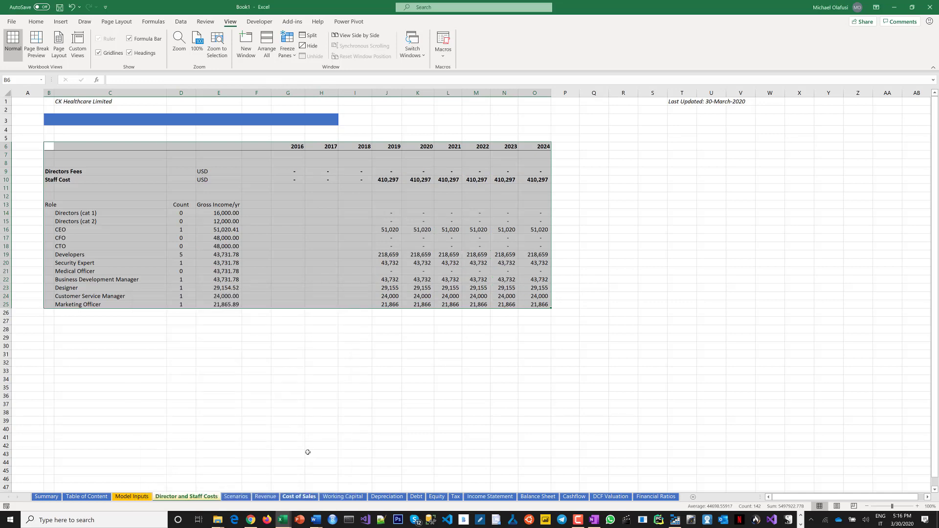
click(288, 407)
Rename Product 1 on the Model Inputs sheet as Face Mask.
click(132, 498)
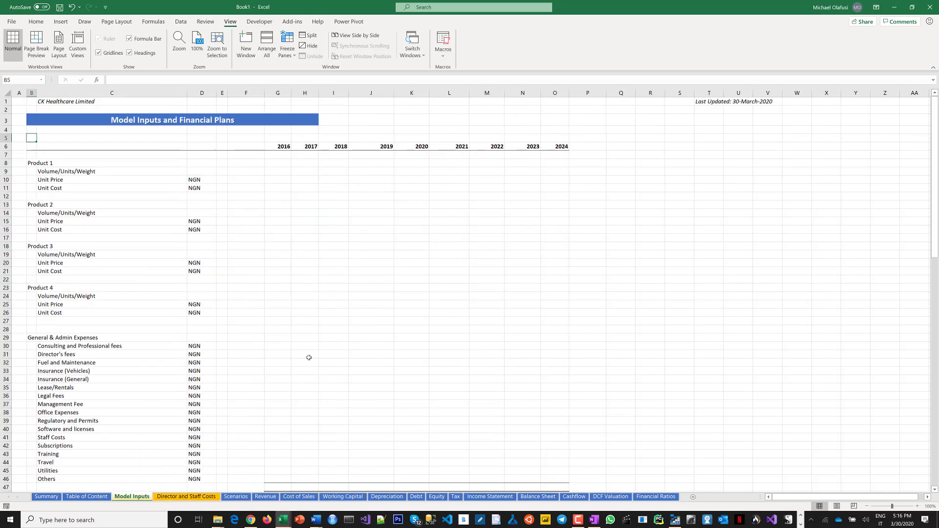
scroll(267, 351, down, 8)
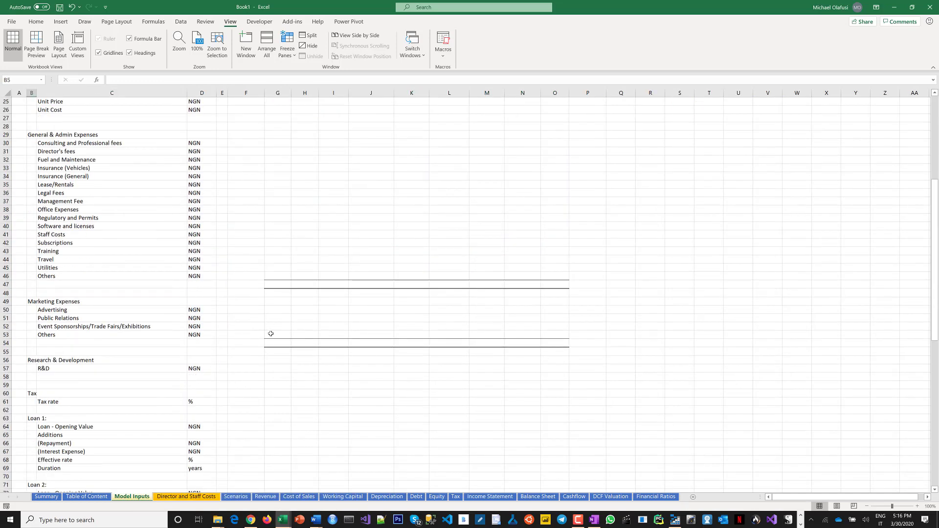
scroll(270, 333, down, 3)
scroll(271, 337, up, 11)
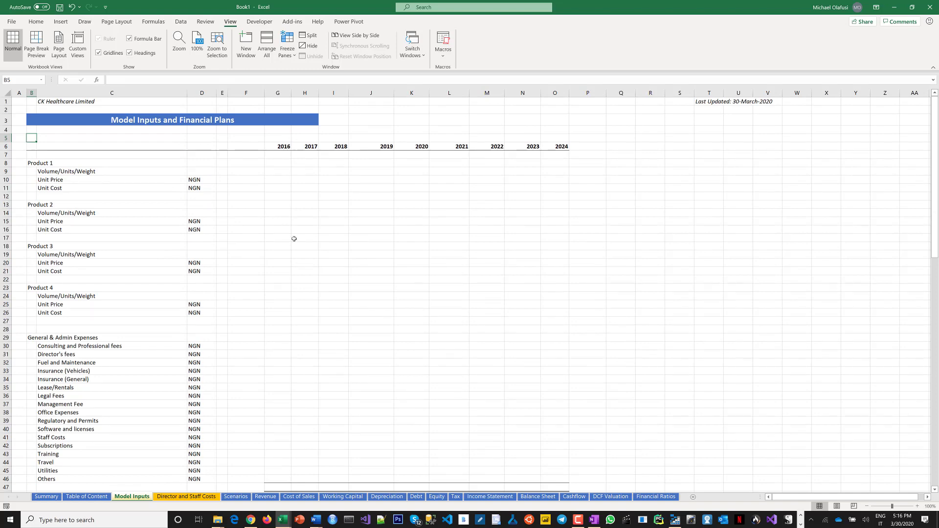
click(29, 163)
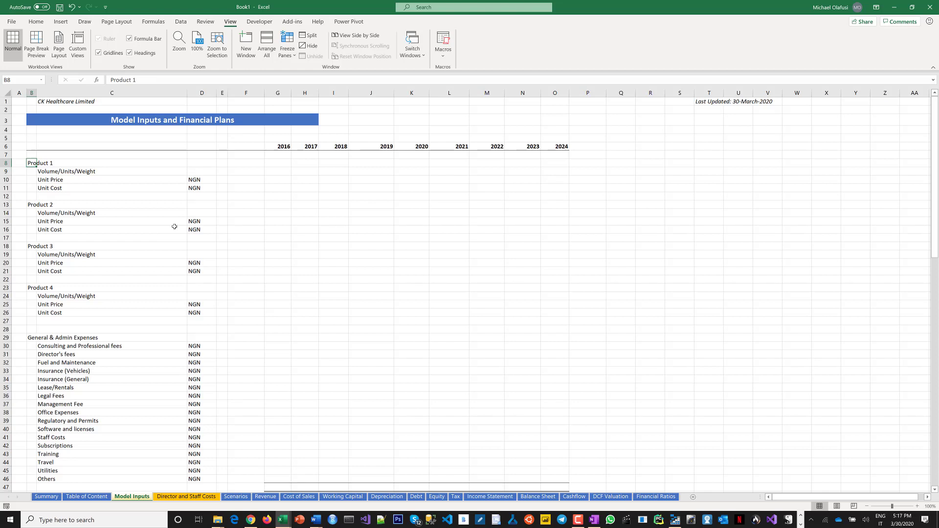
text(Face Mask)
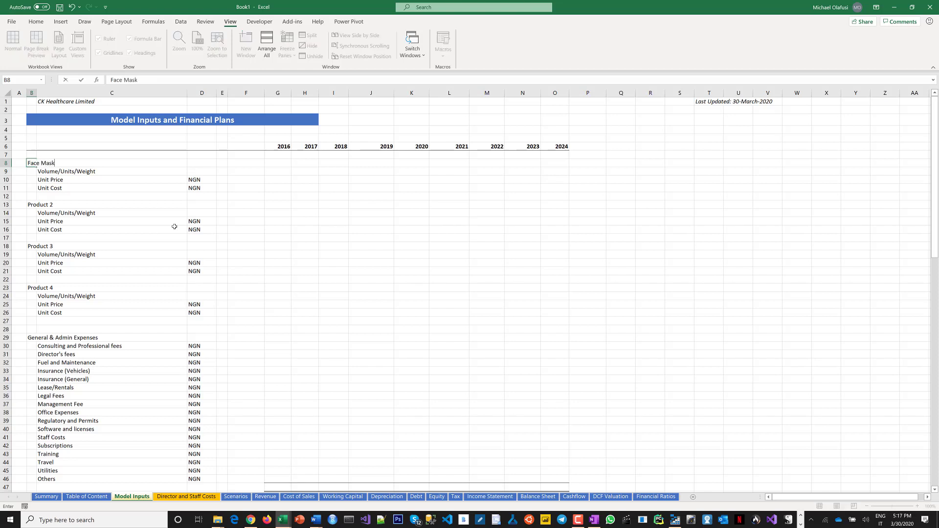
key(Return)
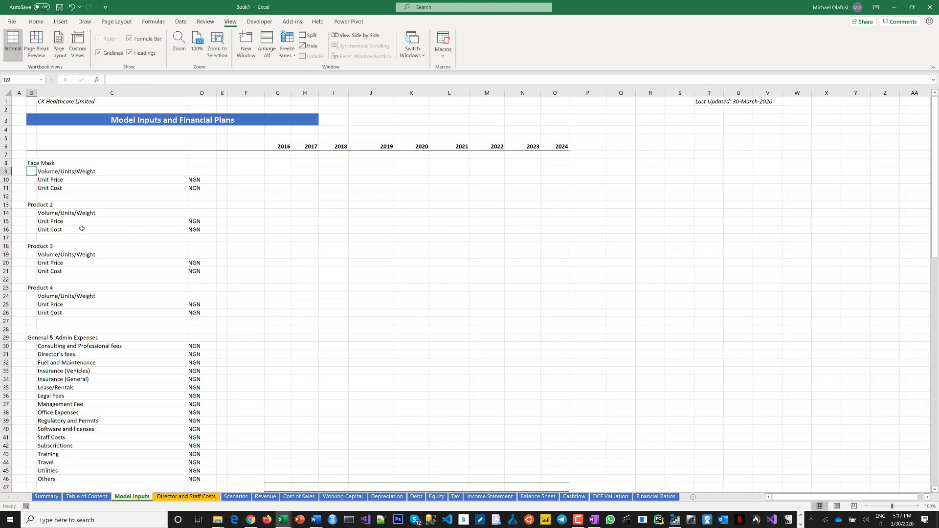
Rename Product 2 as Hand Sanitizers and Product 3 as Test Tubes.
click(31, 204)
text(Hand Sani)
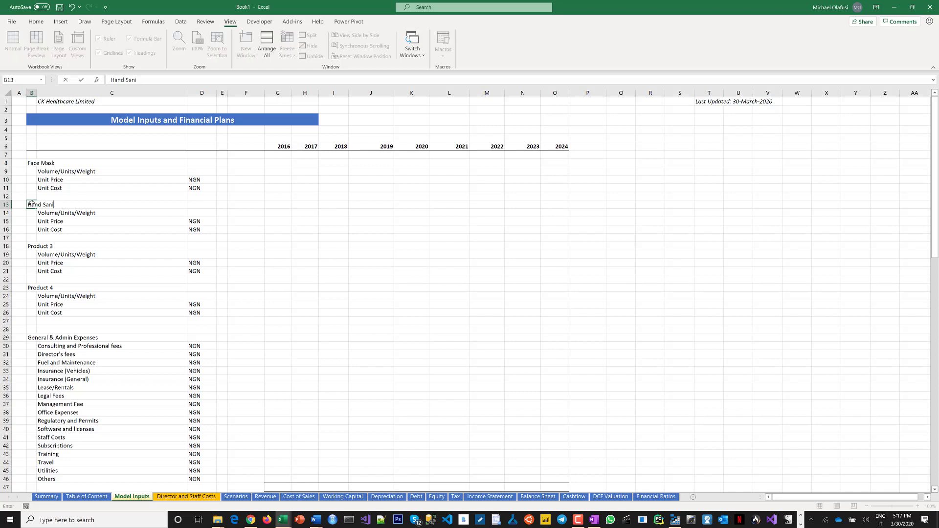
text(tizers)
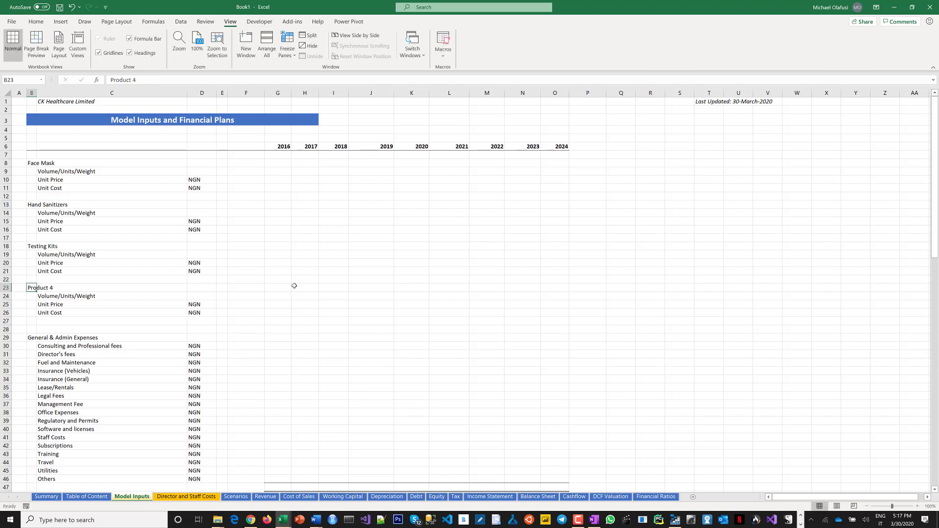
click(32, 246)
text(Test)
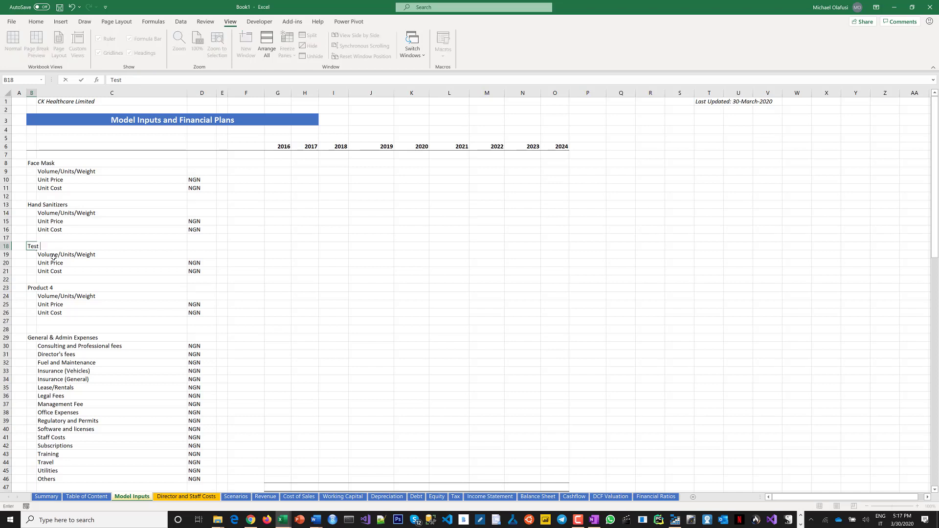
text( Tubes)
key(Return)
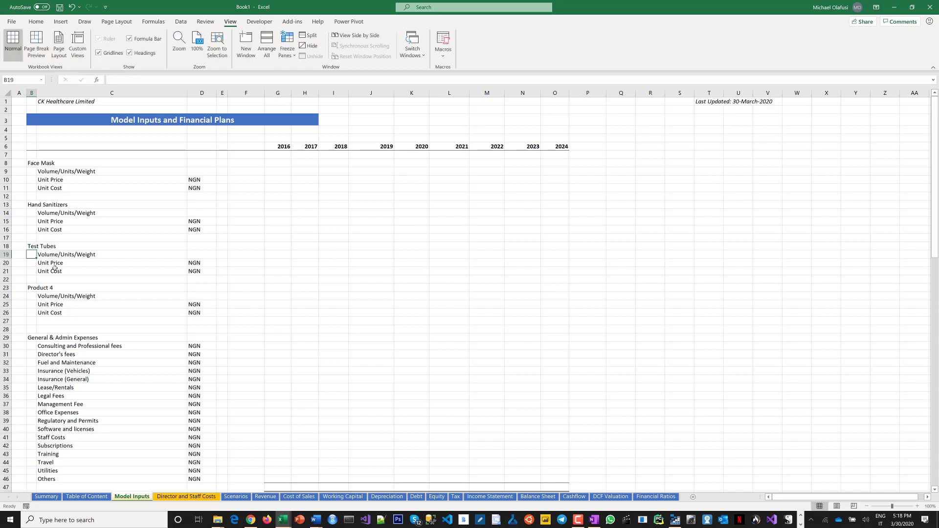
Rename Product 4 on the Model Inputs sheet as Syringes.
click(31, 286)
text(Syri)
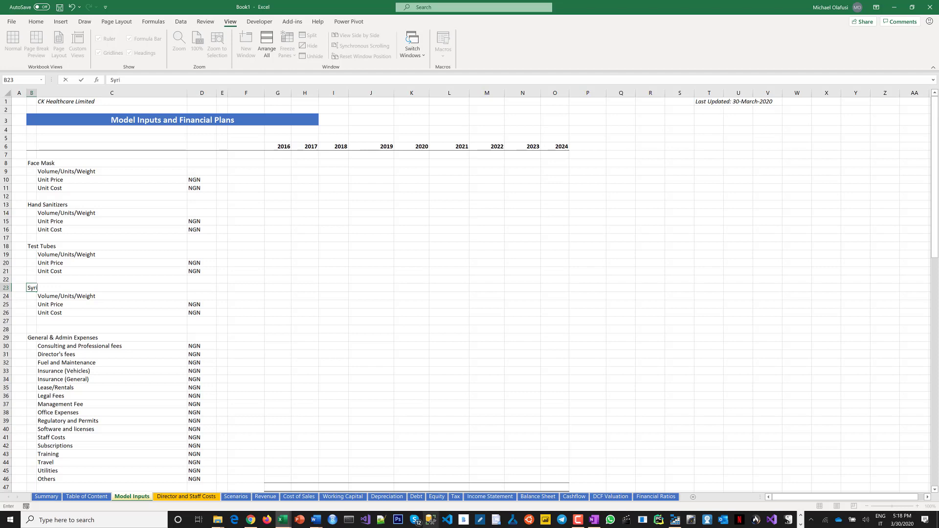
text(nges)
key(Return)
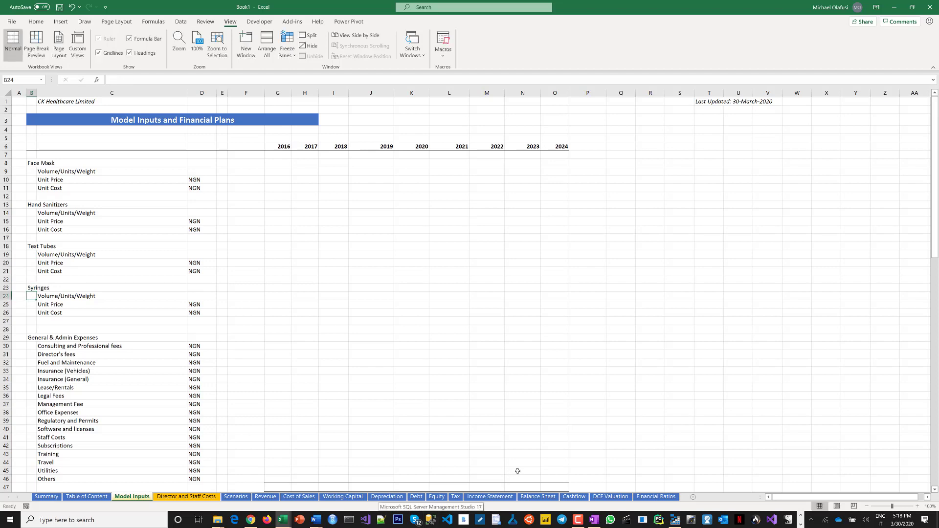
Enter a Face Mask volume of 500,000 for 2020.
click(269, 373)
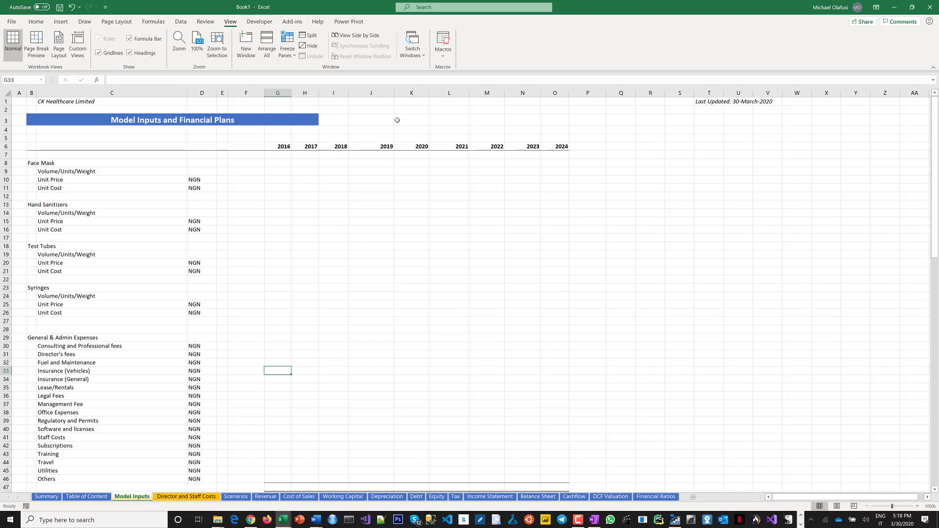
click(412, 164)
click(195, 172)
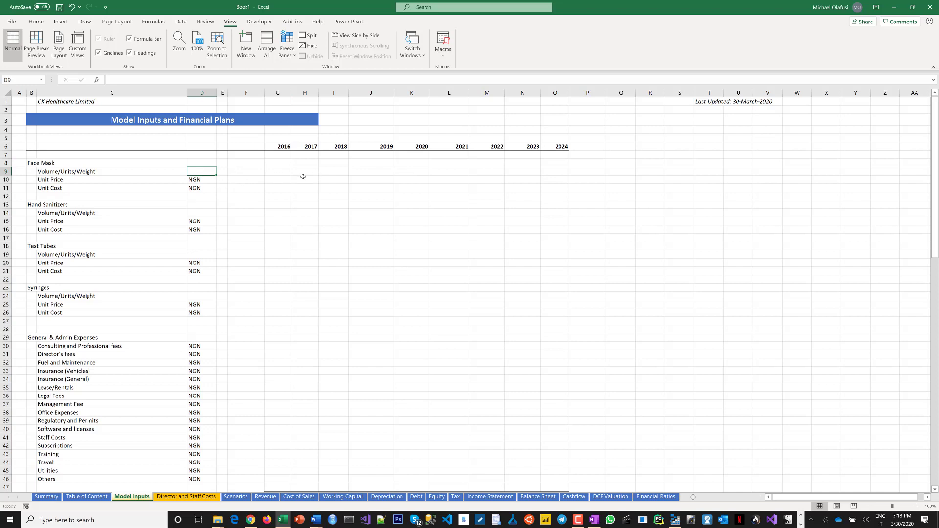
key(Right)
key(Right)
key(Right)
key(Right)
key(Right)
key(Right)
key(Right)
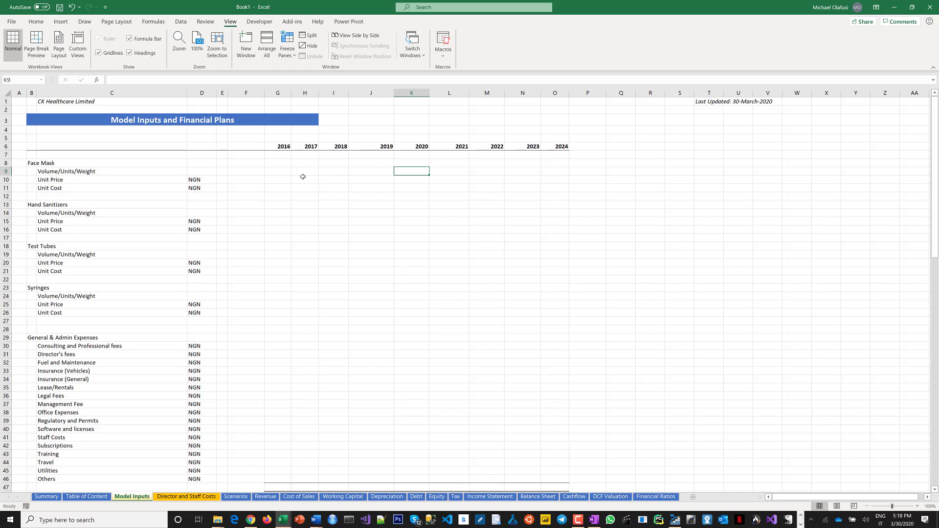
text(500)
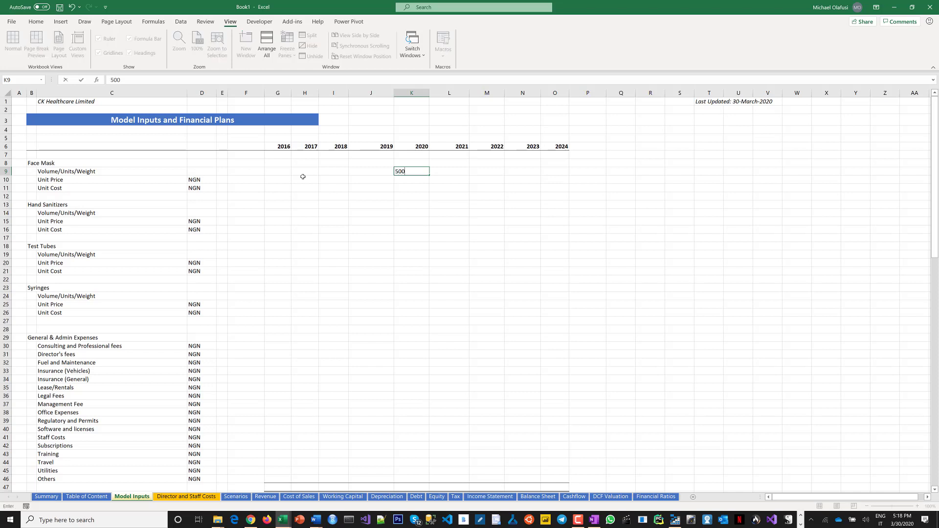
text(,000)
key(Return)
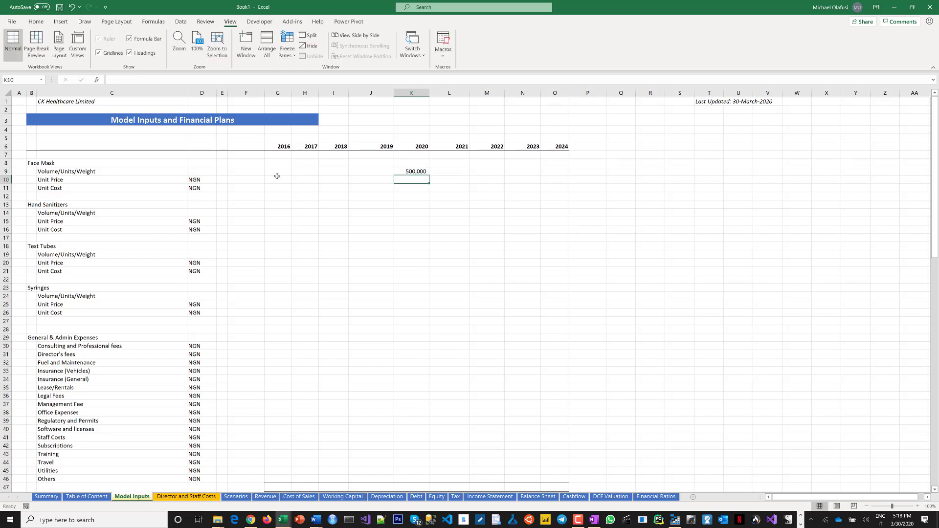
Label the Face Mask volume unit as units.
click(195, 172)
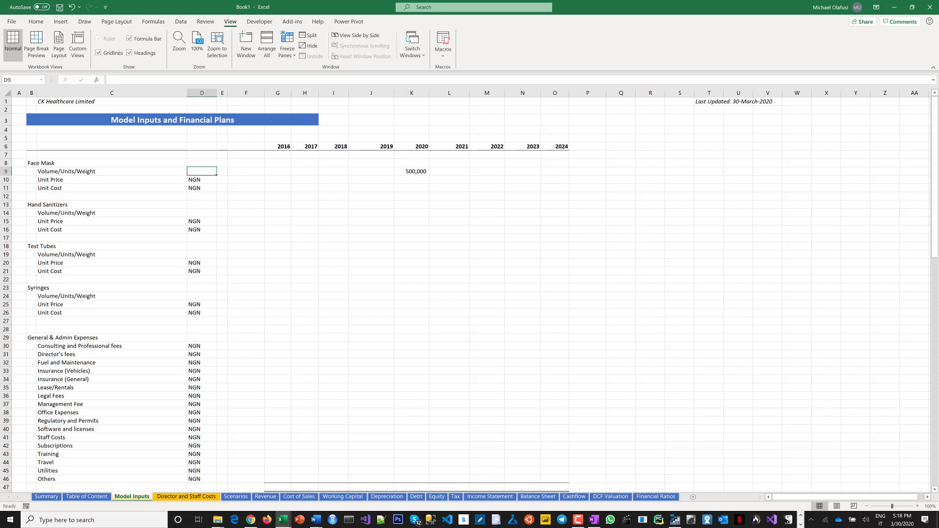
text(units)
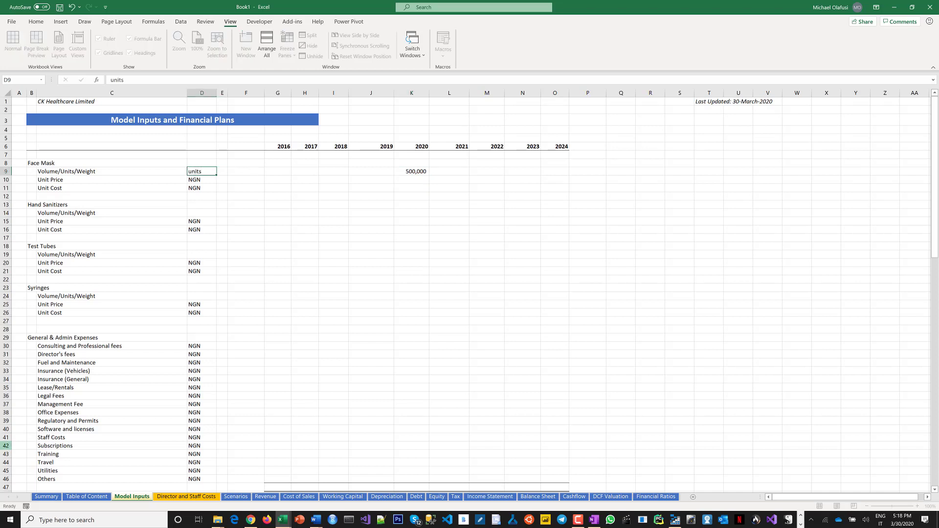
key(Return)
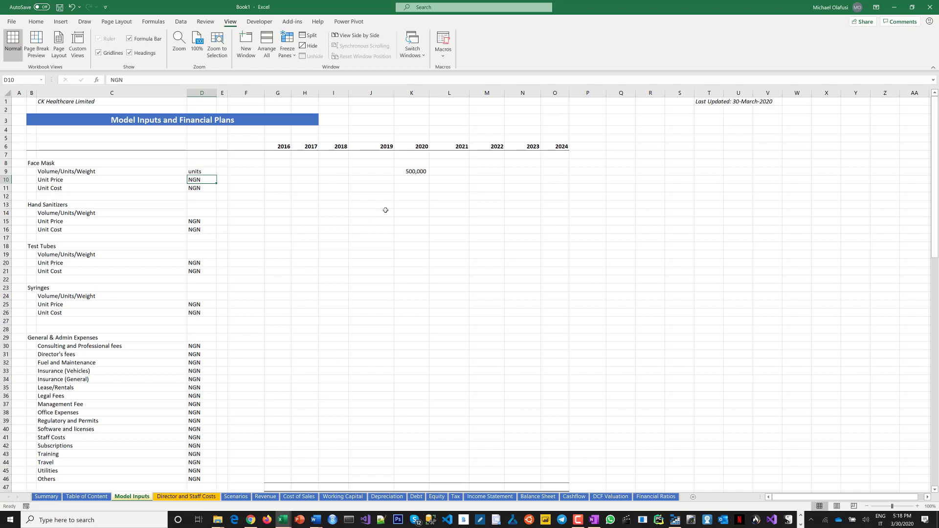
Enter a 2020 Face Mask unit price of 1000 and unit cost of 400.
click(414, 180)
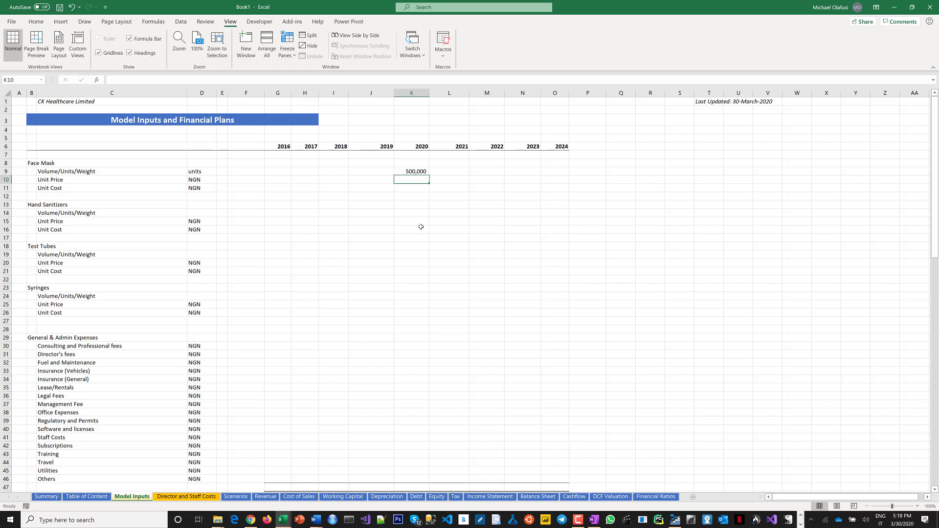
text(1000)
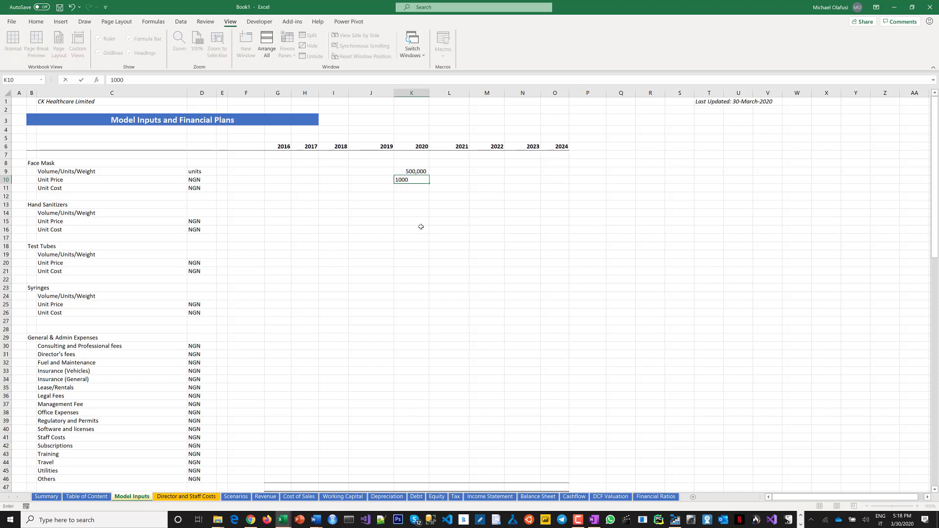
key(Return)
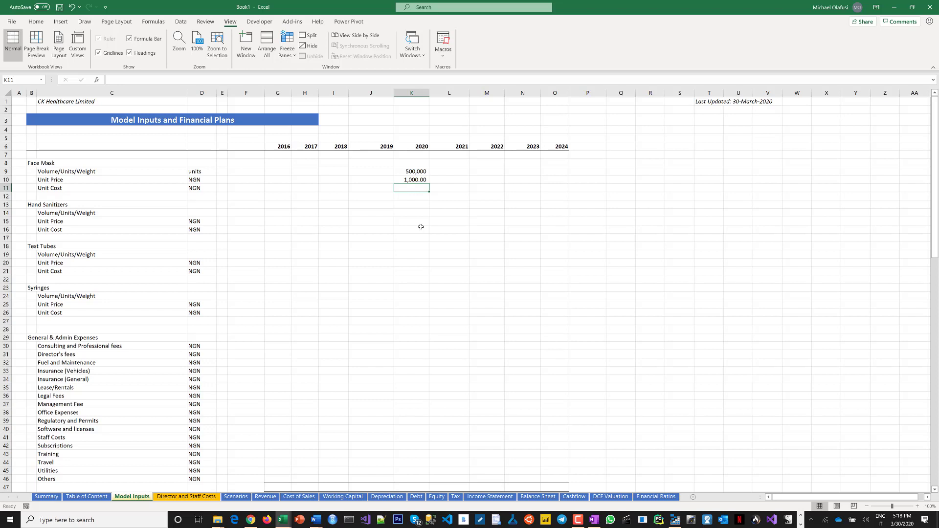
text(400)
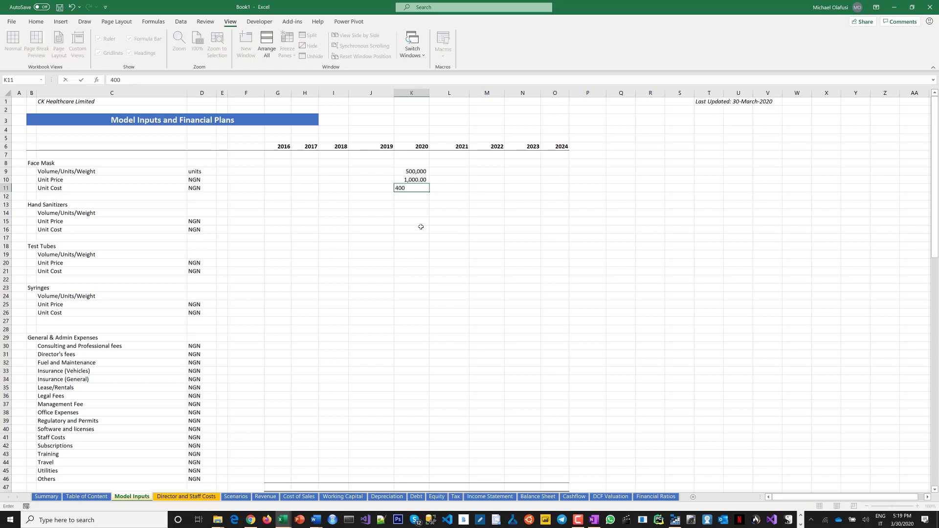
key(Return)
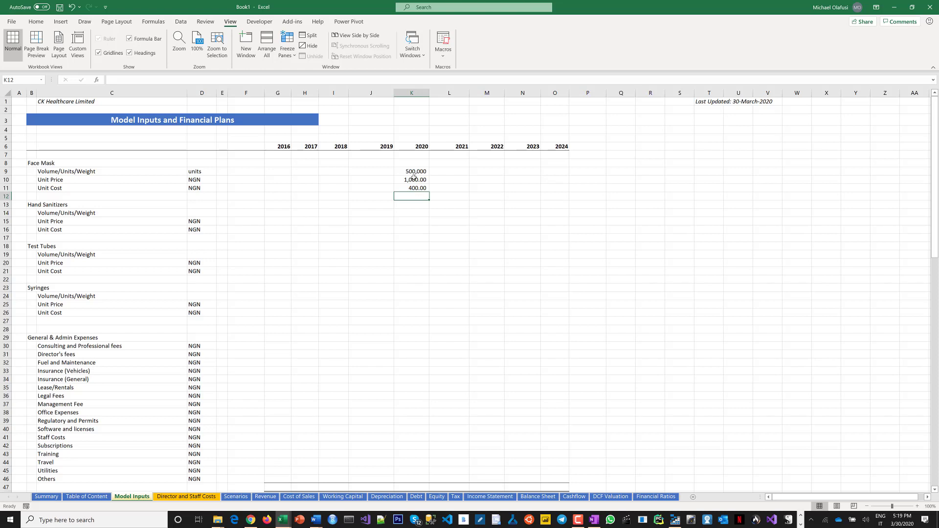
Fill the 2020 price and cost across to 2022, and set the 2023 and 2024 unit price to 1200.
drag(414, 180, 416, 188)
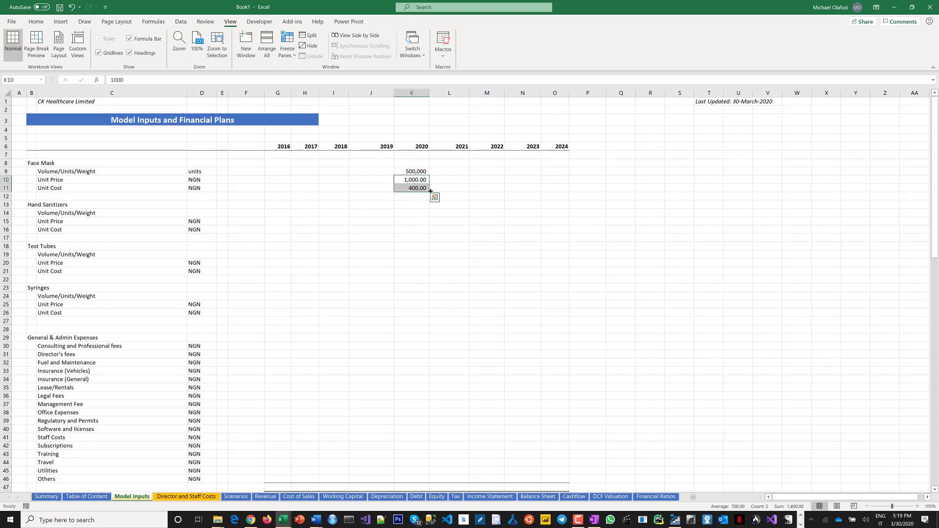
drag(475, 187, 518, 178)
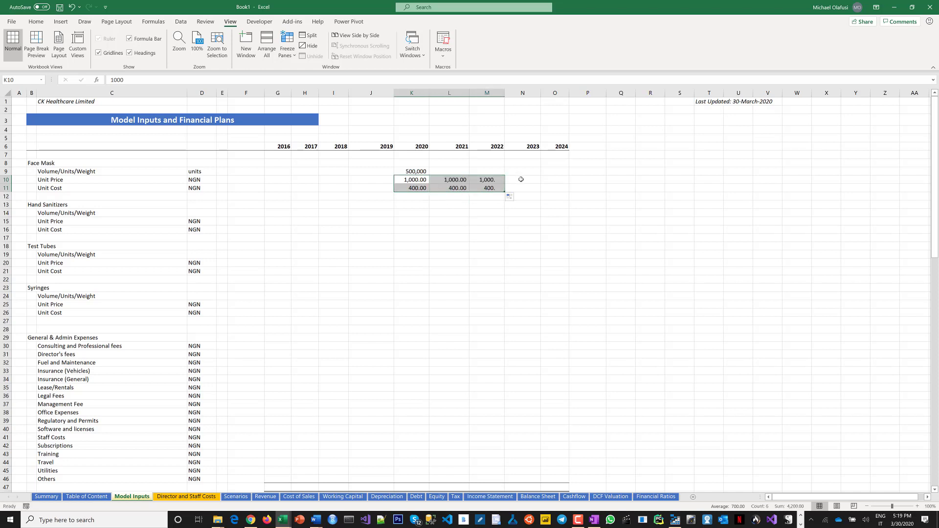
click(523, 179)
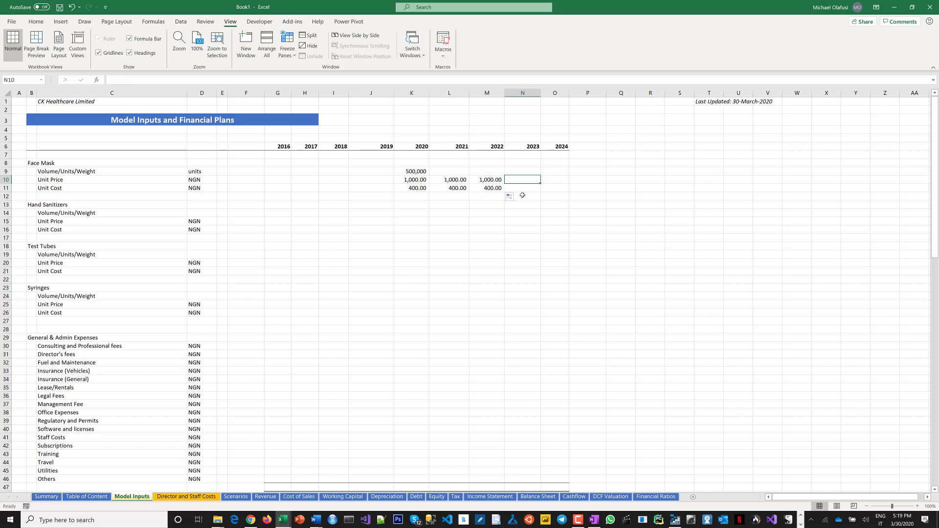
text(12)
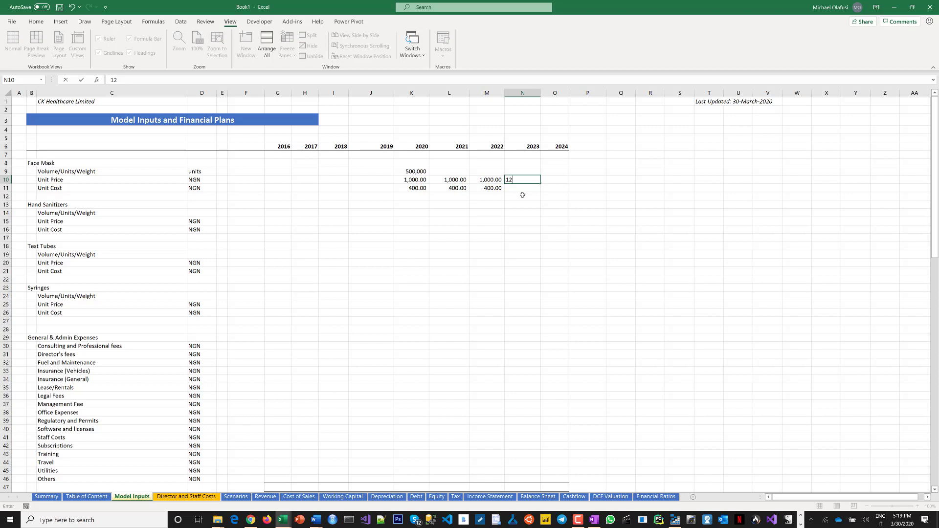
text(00)
key(Tab)
click(534, 180)
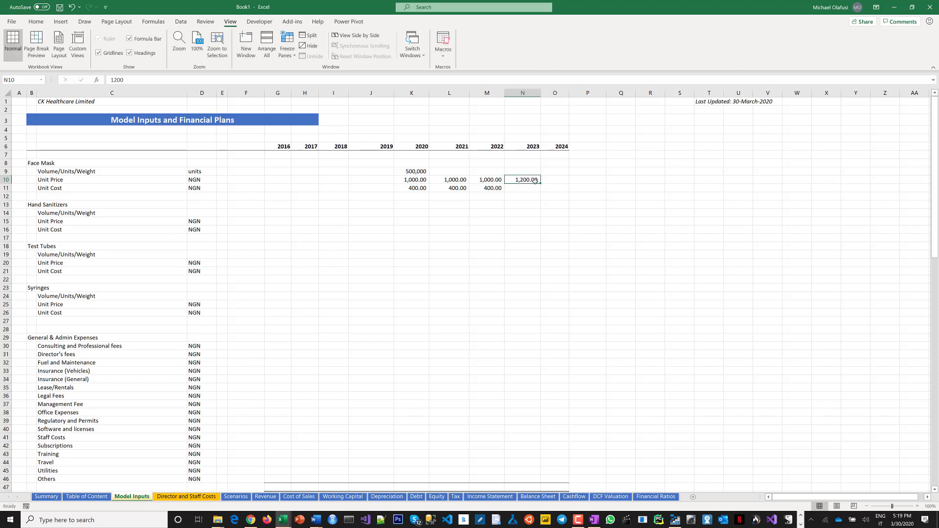
drag(539, 182, 563, 182)
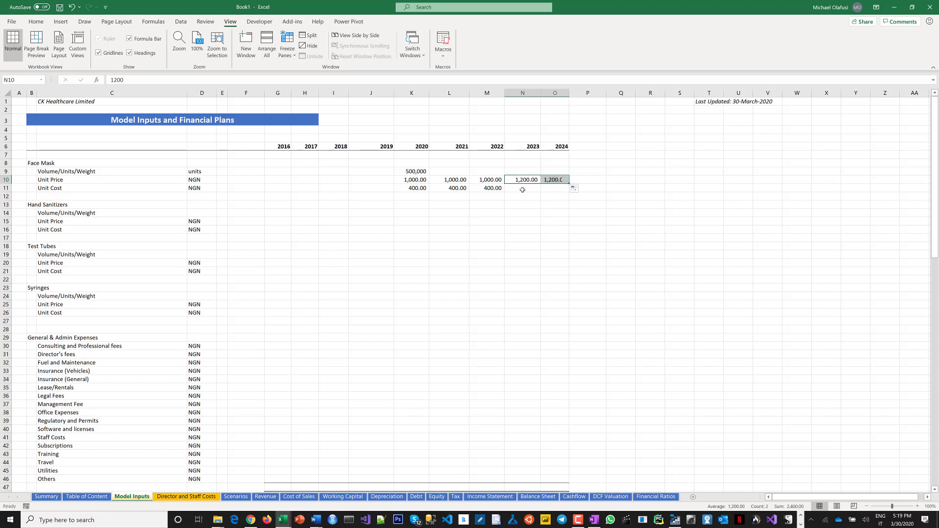
Set the Face Mask unit cost to 450 for 2022 and 2023 and 500 for 2024.
click(487, 192)
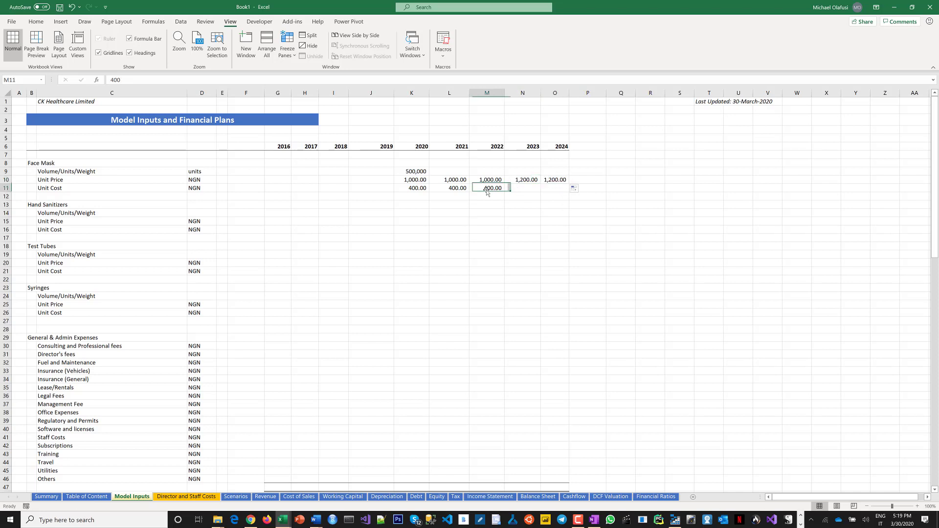
text(450)
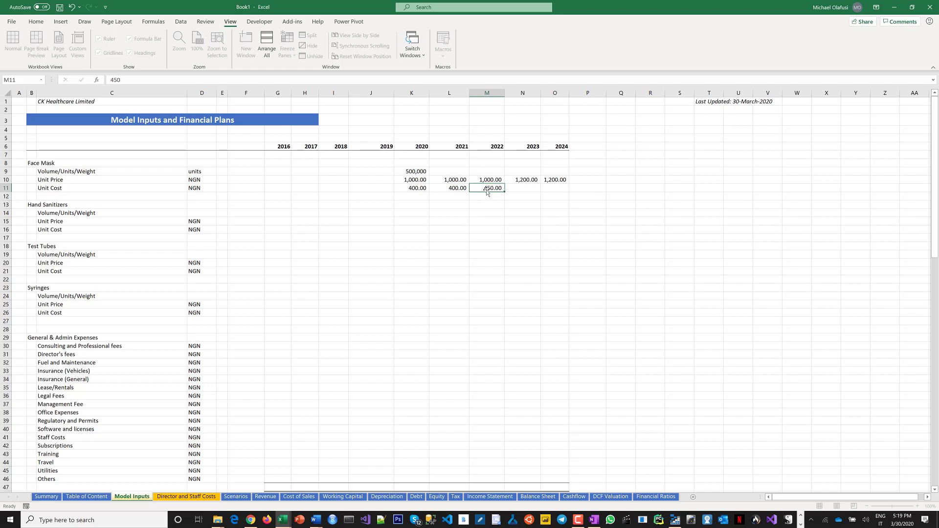
key(Tab)
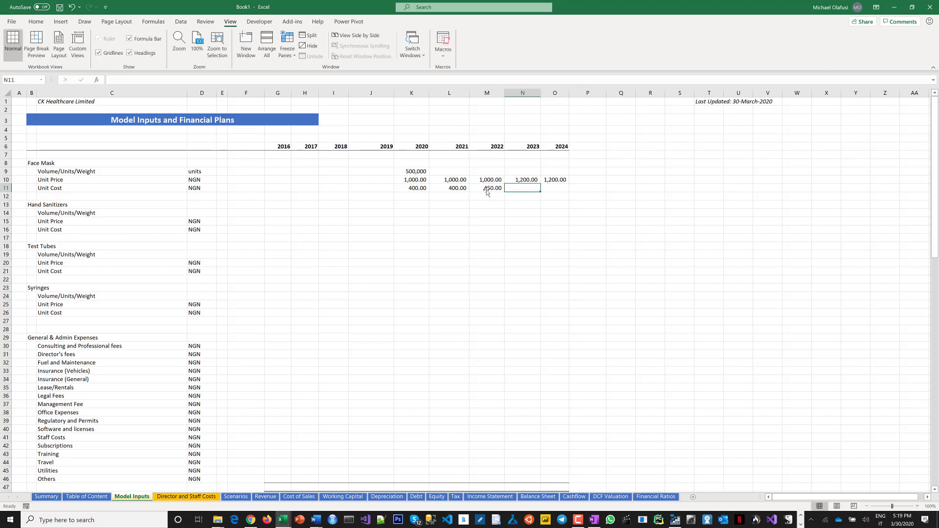
text(450)
key(Tab)
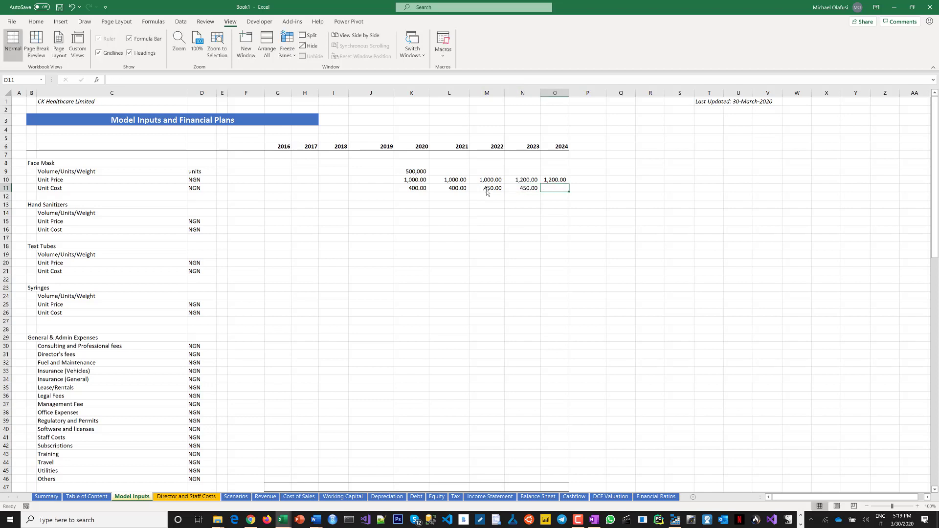
text(500)
click(487, 196)
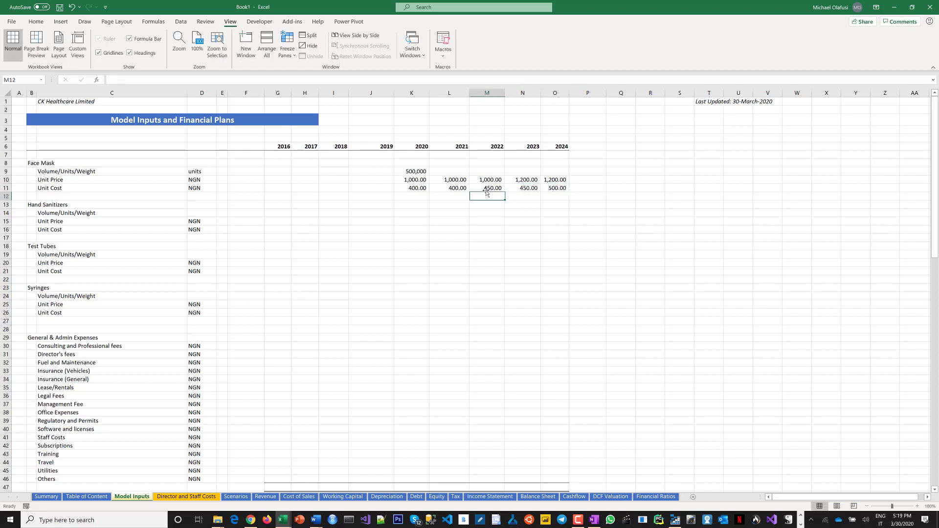
Enter Face Mask volumes of 600,000, 750,000, 900,000 and 1,000,000 for 2021 to 2024.
click(435, 172)
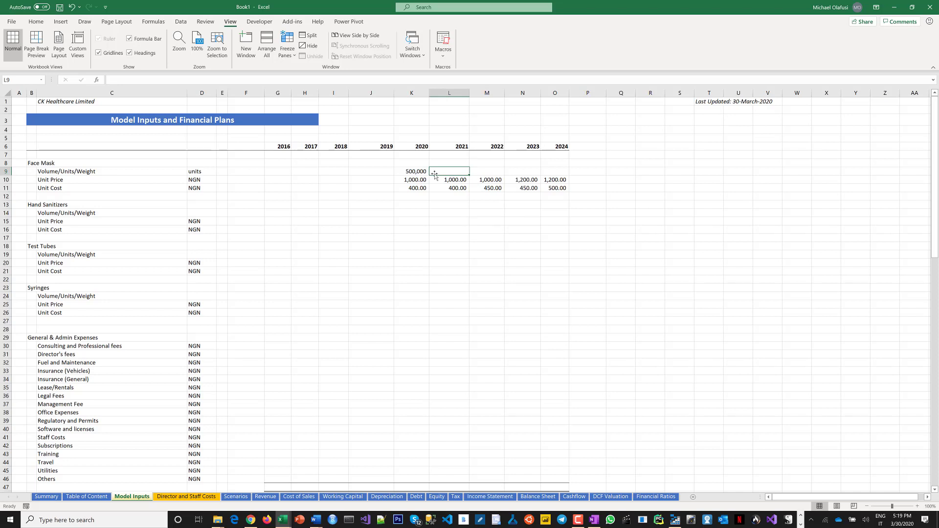
text(600)
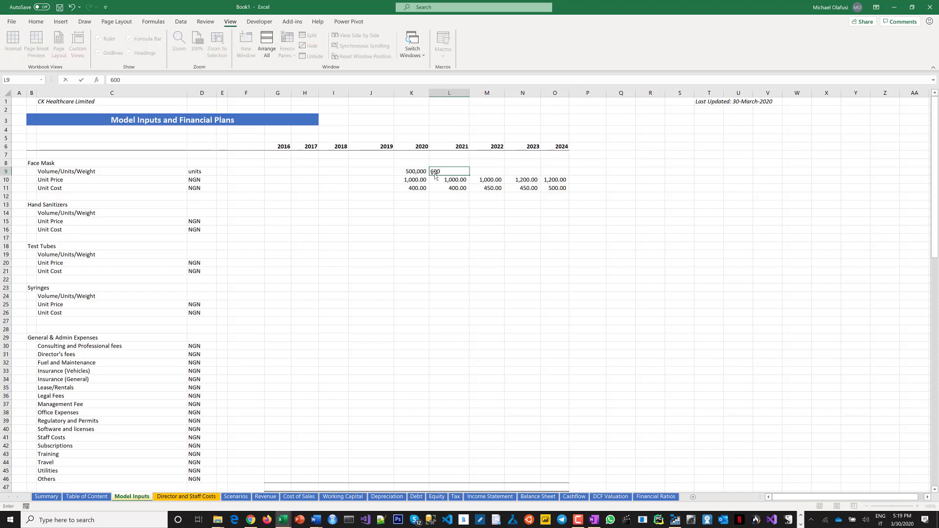
text(,000)
key(Tab)
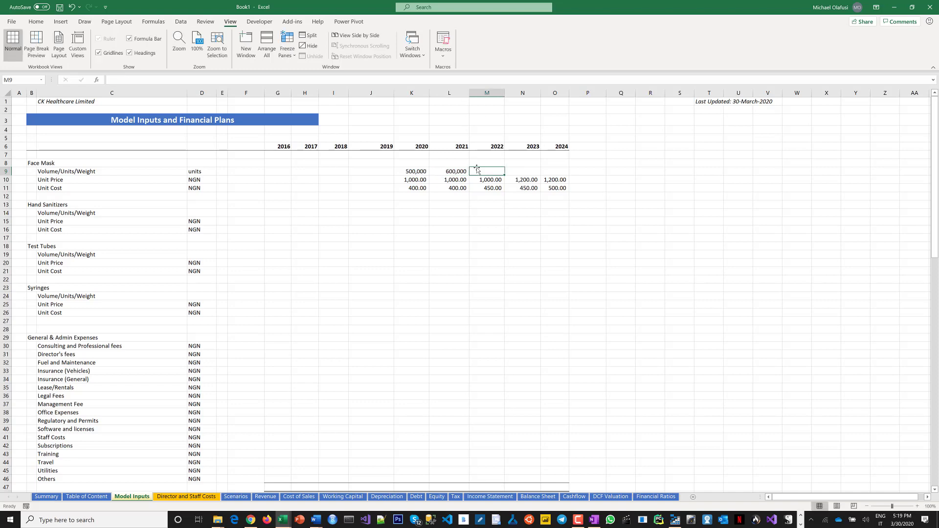
text(75)
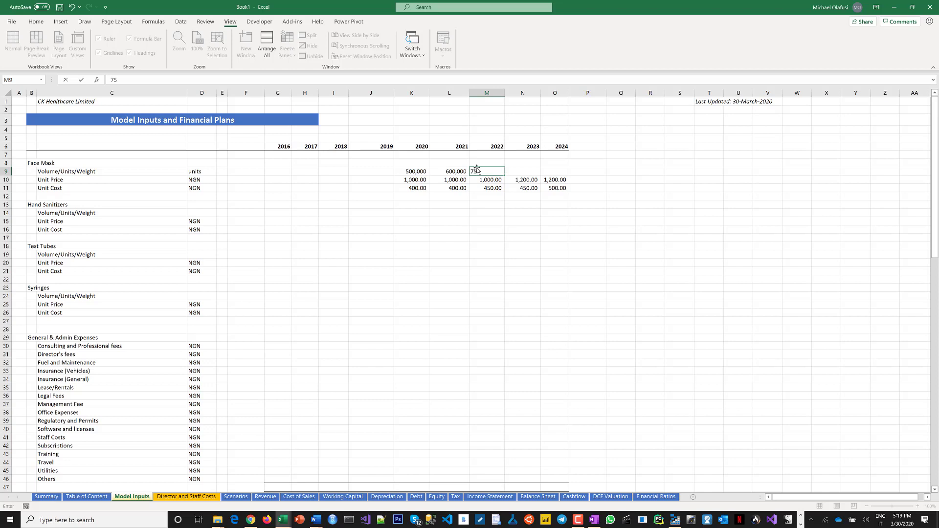
text(0,000)
key(Tab)
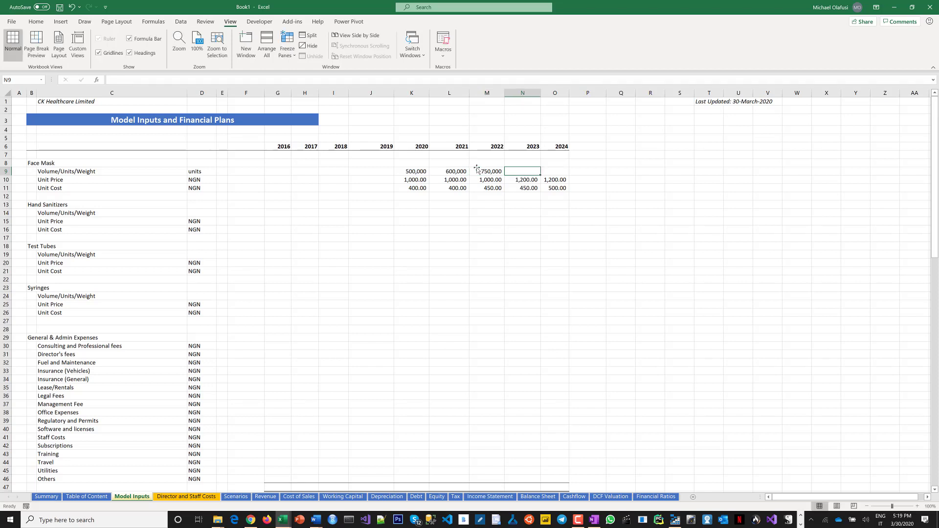
text(900)
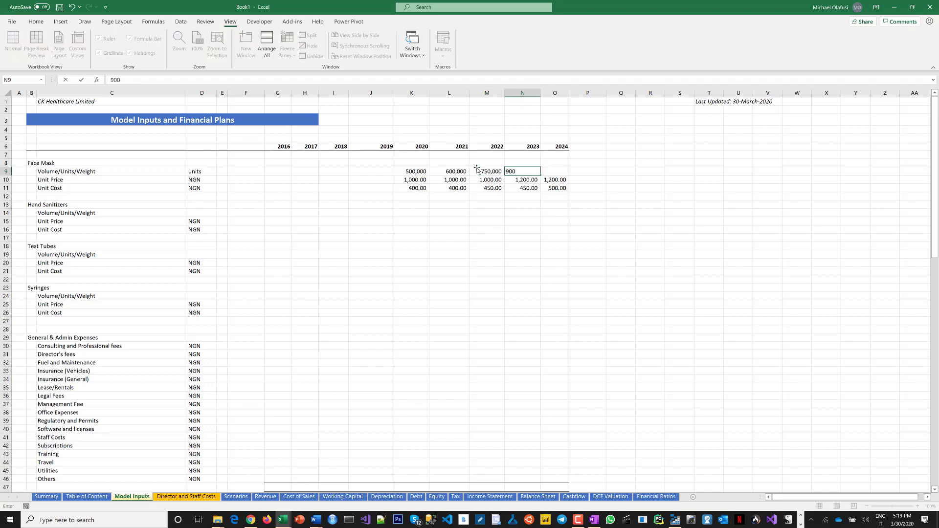
text(,000)
key(Tab)
text(1,)
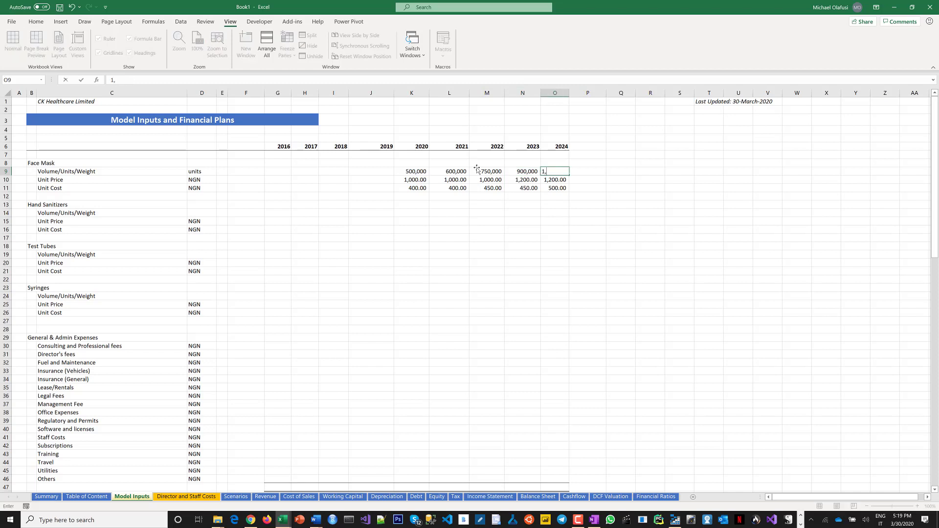
text(000,000)
key(Return)
click(421, 239)
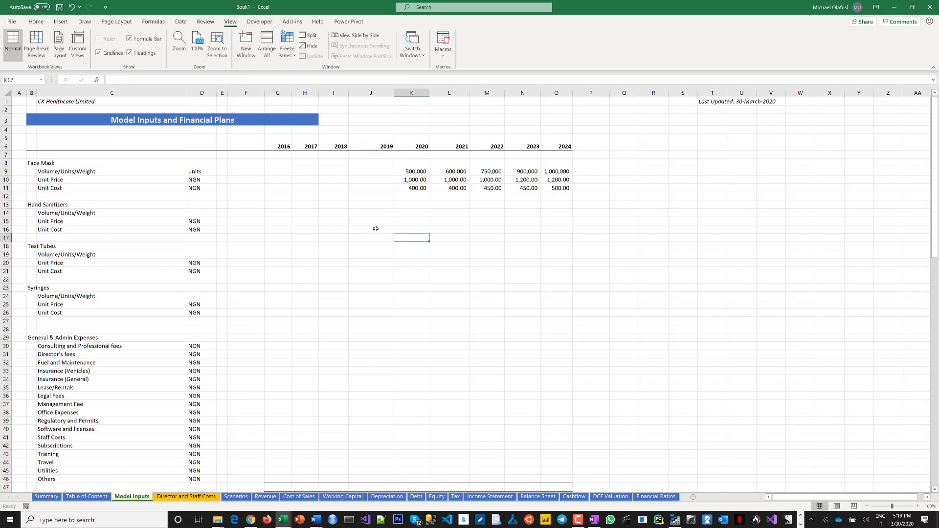
click(409, 215)
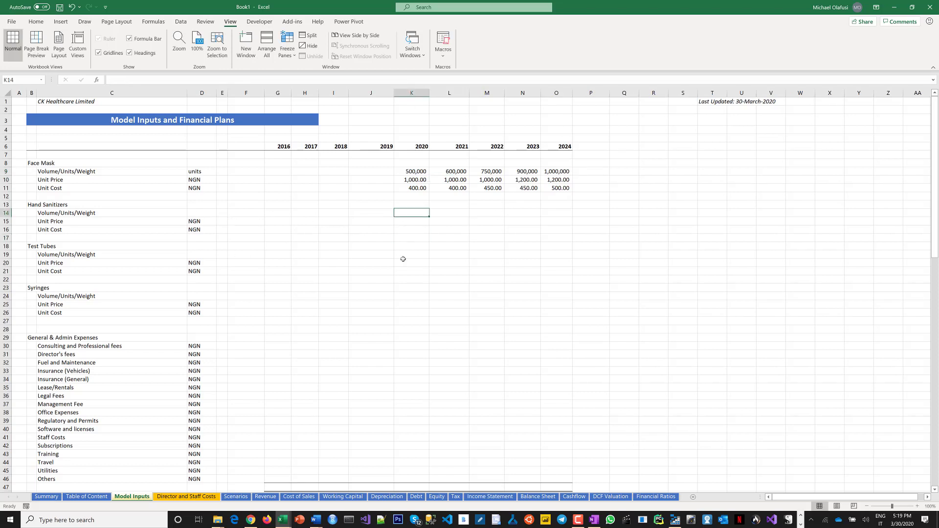
Set the Hand Sanitizers volume unit to units.
click(199, 212)
text(units)
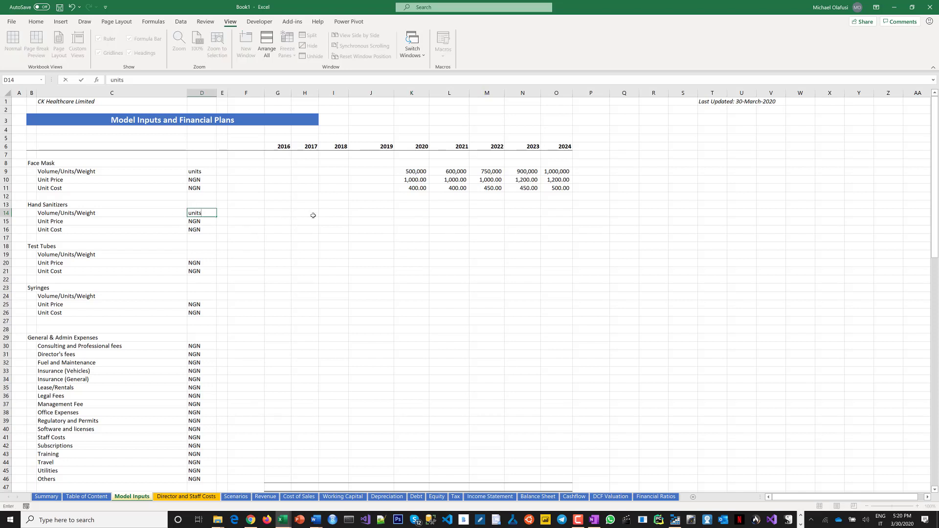
key(Tab)
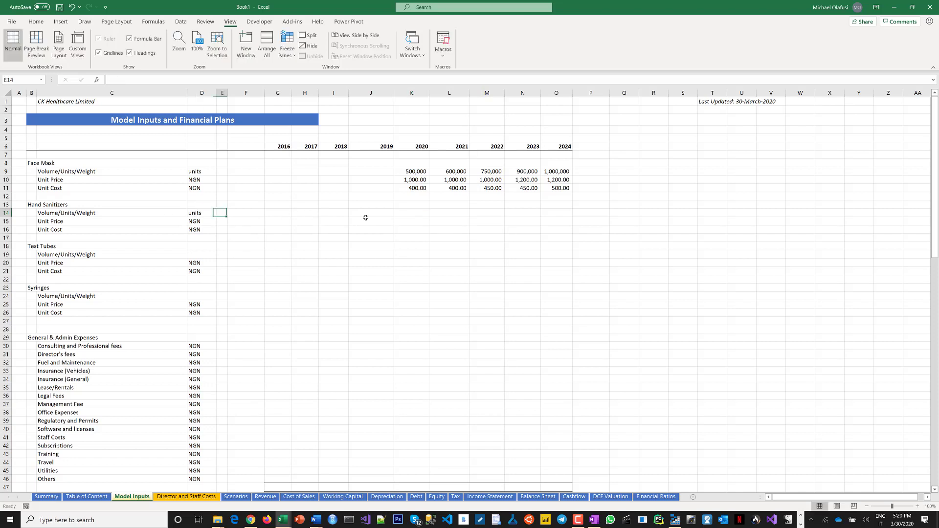
click(400, 212)
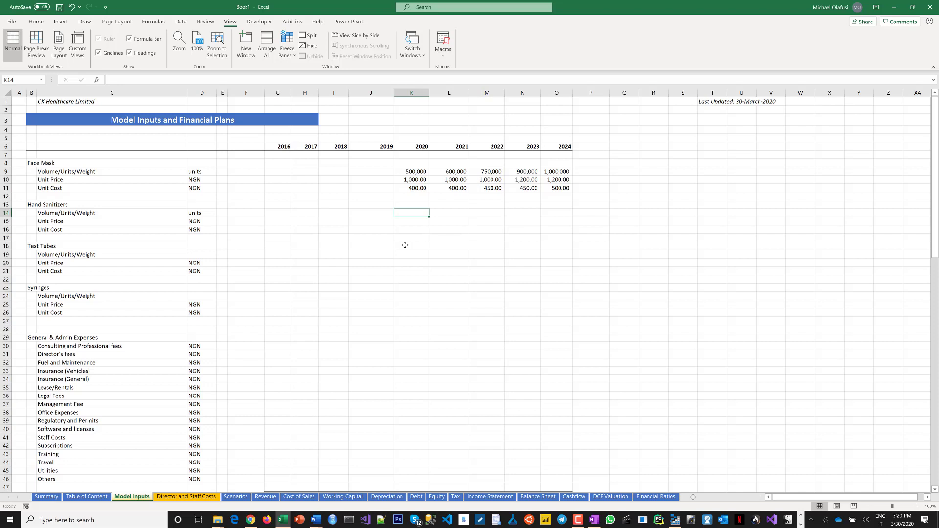
text(500)
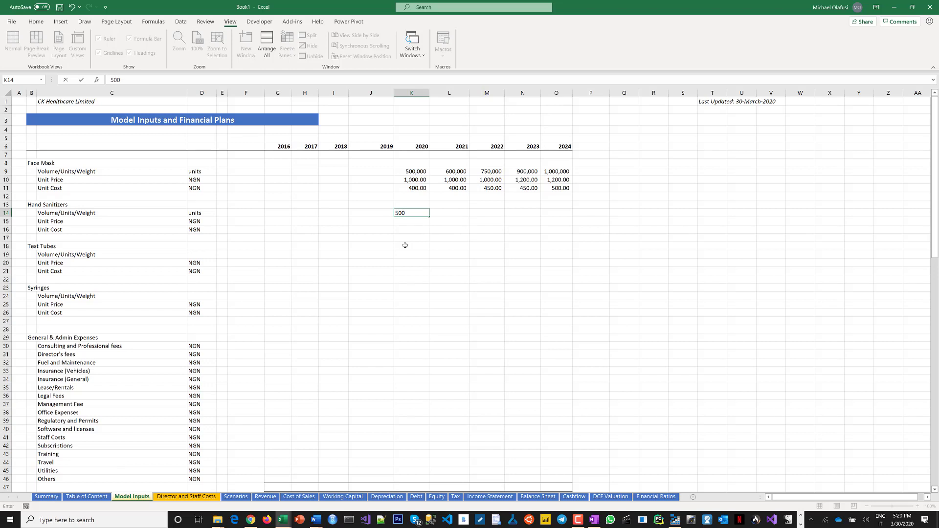
key(Escape)
Enter a 2020 Hand Sanitizers unit price of 500.
click(407, 220)
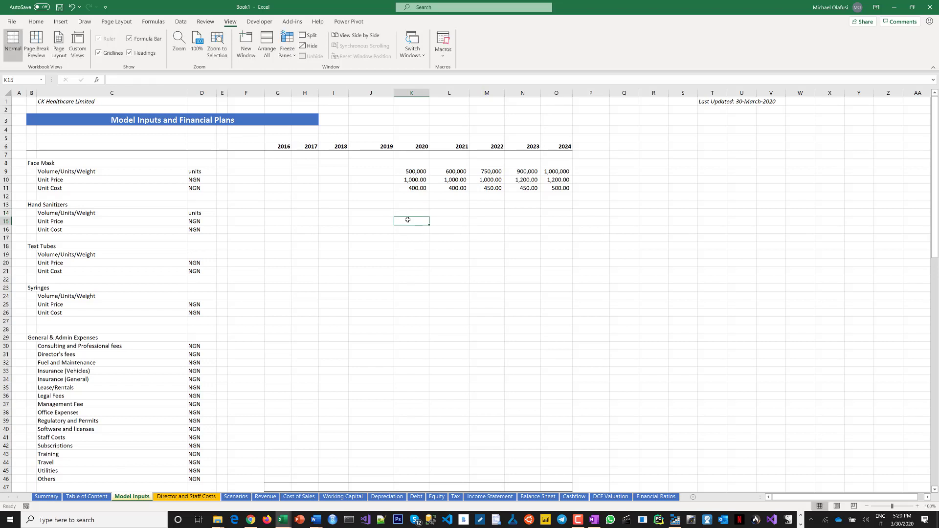
text(500)
key(Return)
Enter Hand Sanitizers volumes of 800,000 for 2020 and 850,000 for 2021.
click(414, 213)
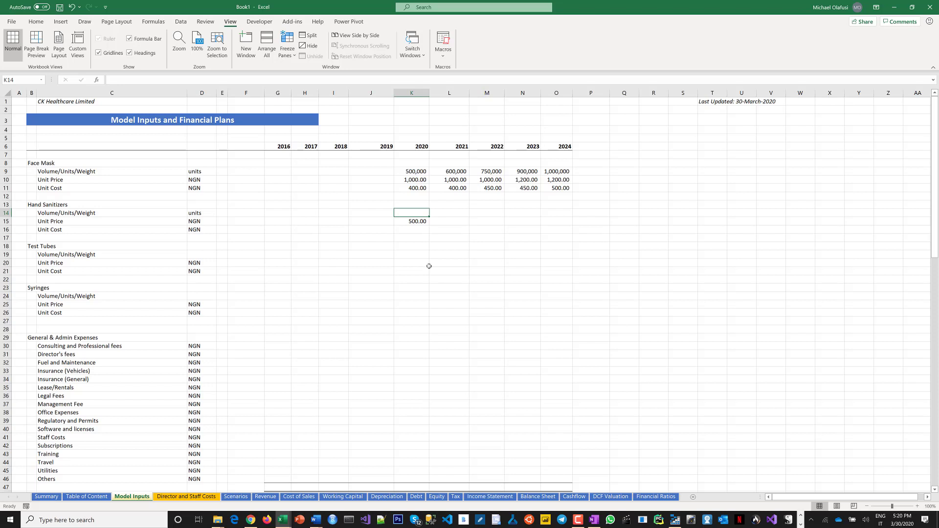
text(800)
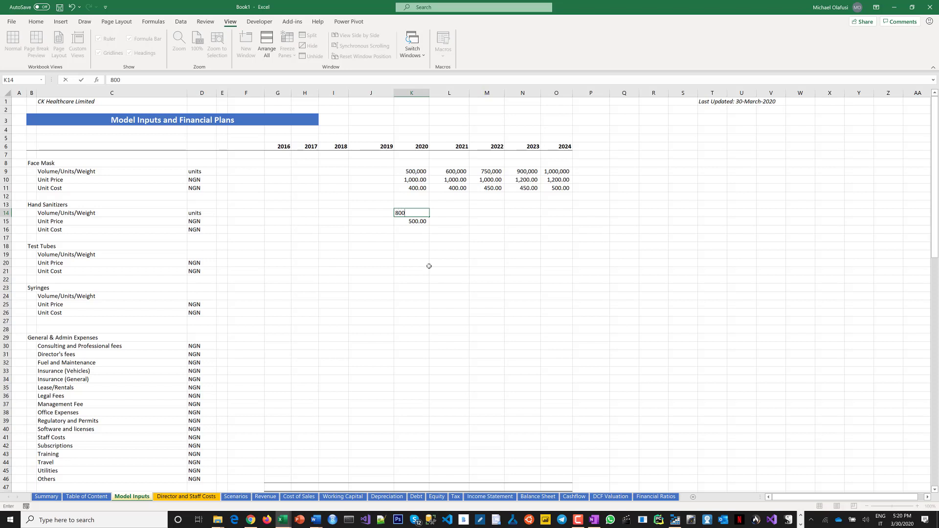
text(,000)
key(Tab)
click(423, 213)
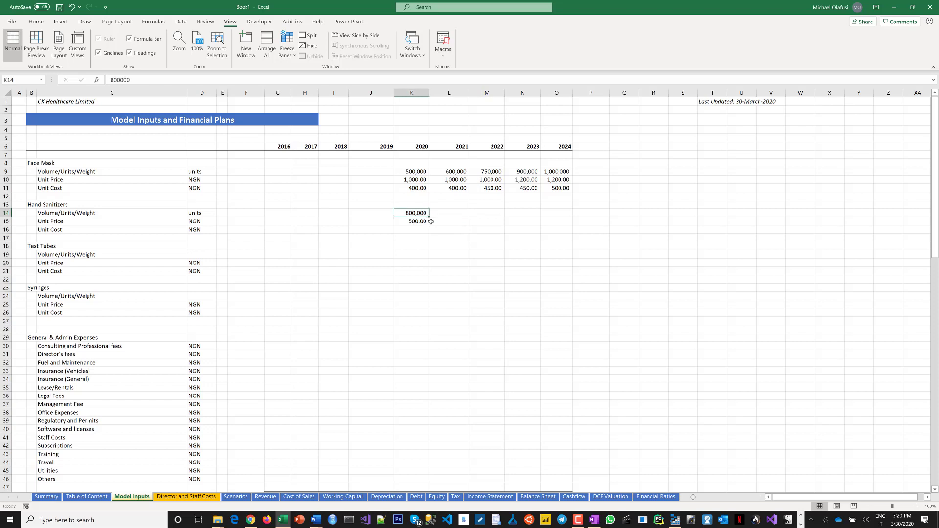
click(440, 211)
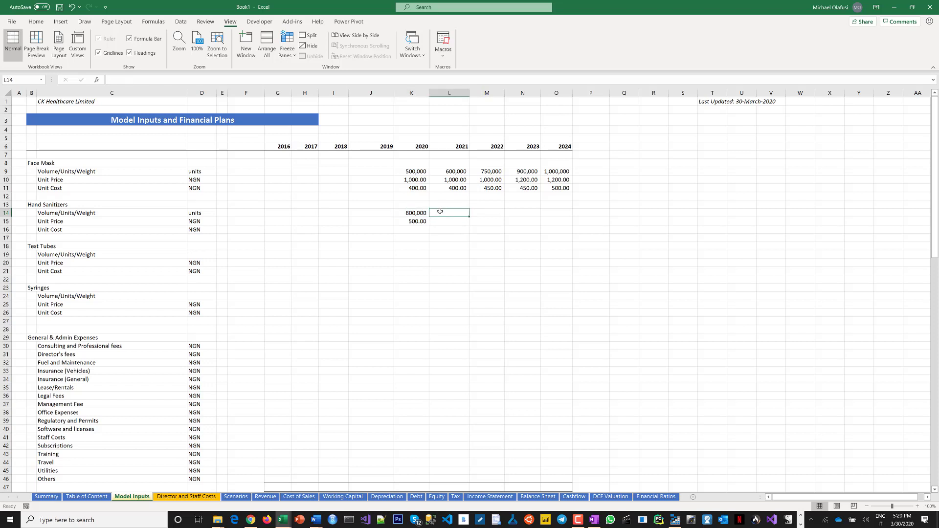
text(85)
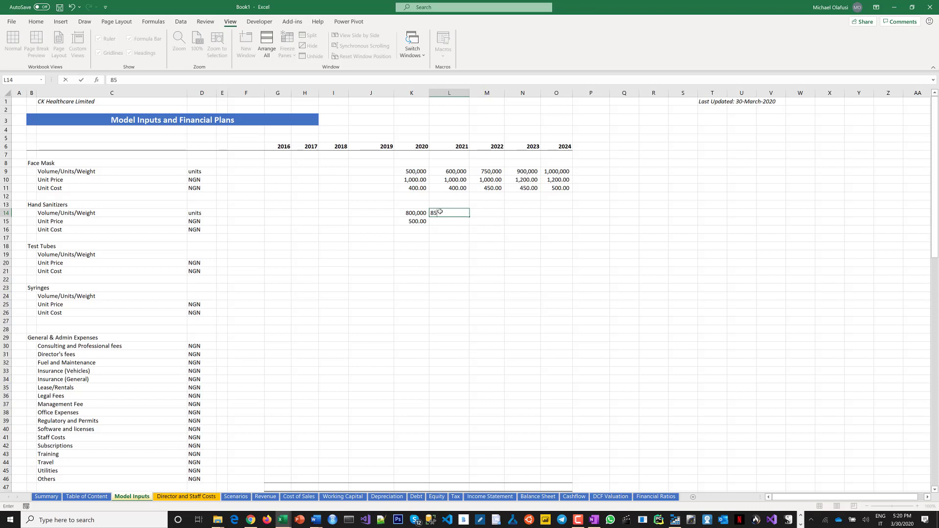
text(0,000)
key(Tab)
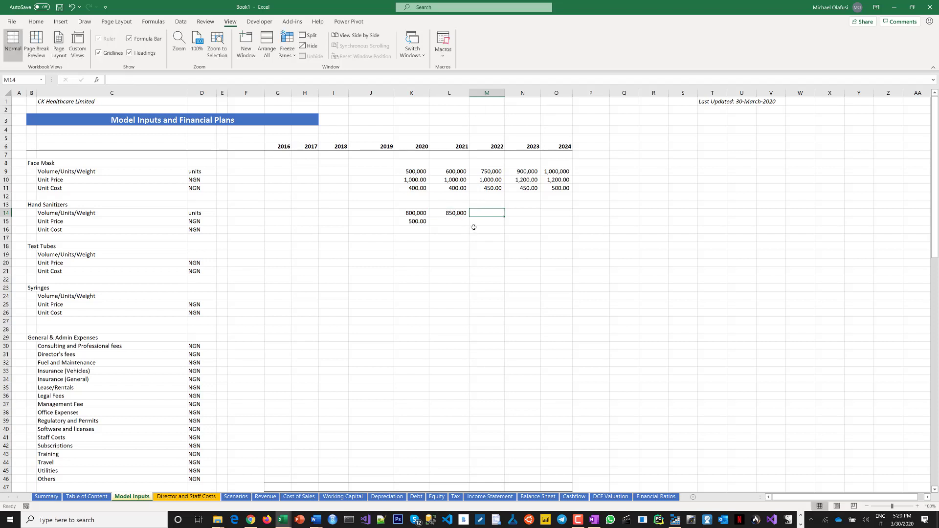
Extend the Hand Sanitizers volume trend across to 2024 and set the 2024 volume to 1,050,000.
click(421, 213)
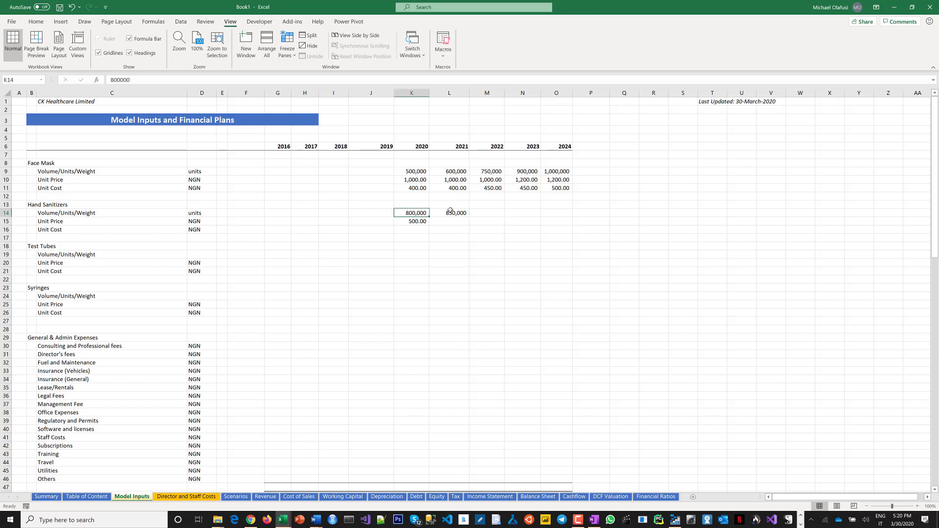
shift+click(451, 211)
drag(469, 216, 563, 215)
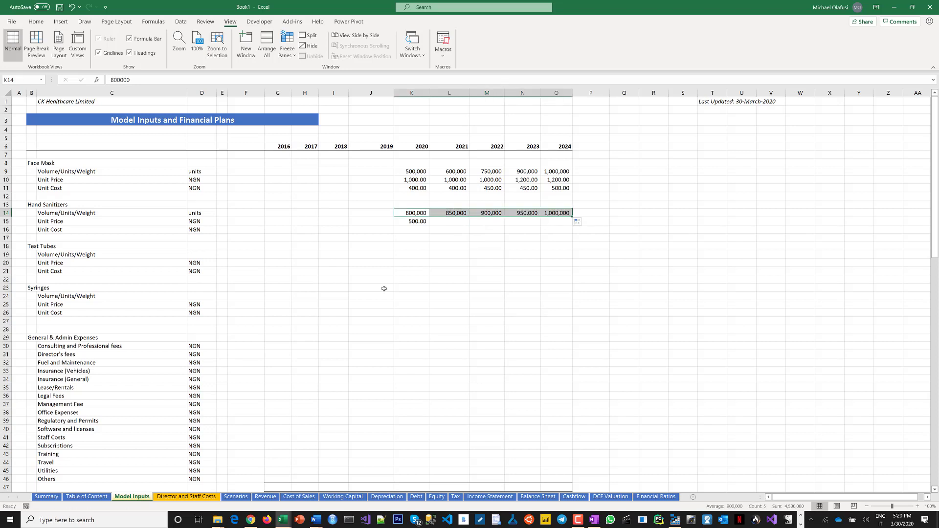
click(554, 216)
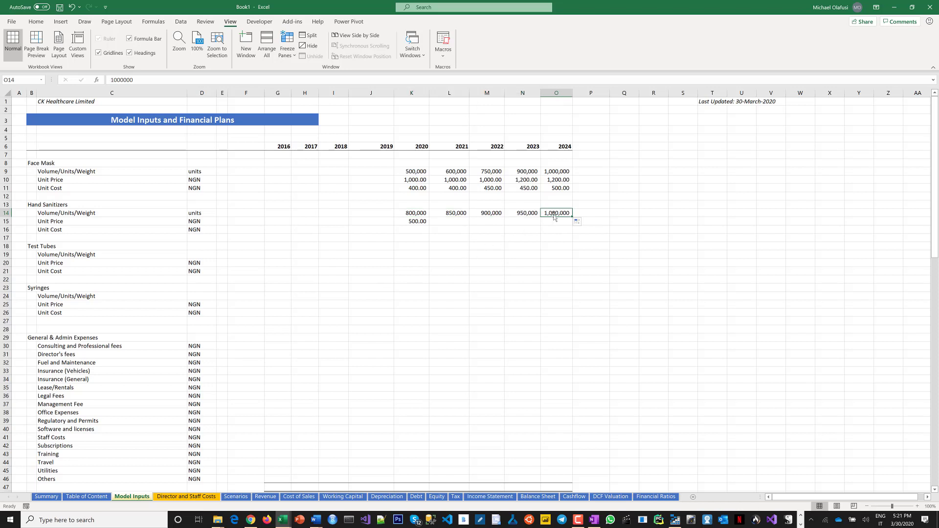
double_click(552, 214)
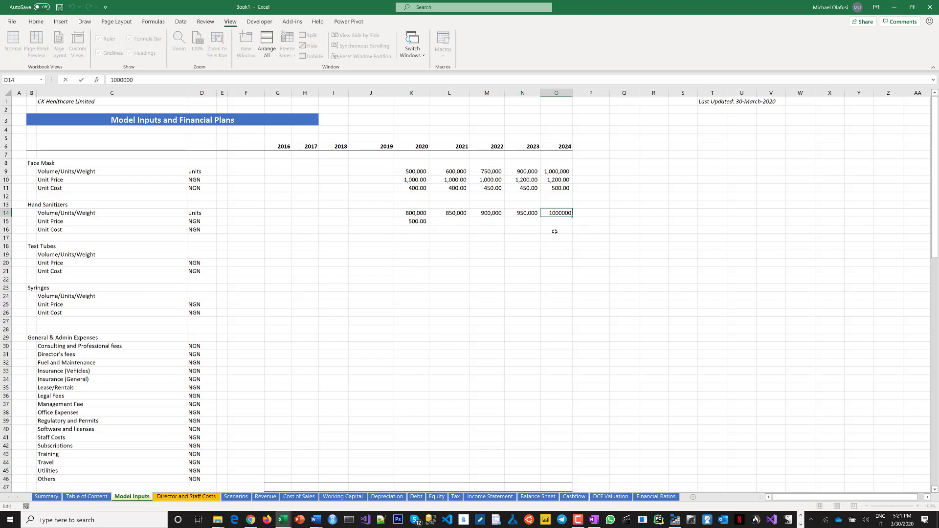
key(BackSpace)
text(5)
key(Return)
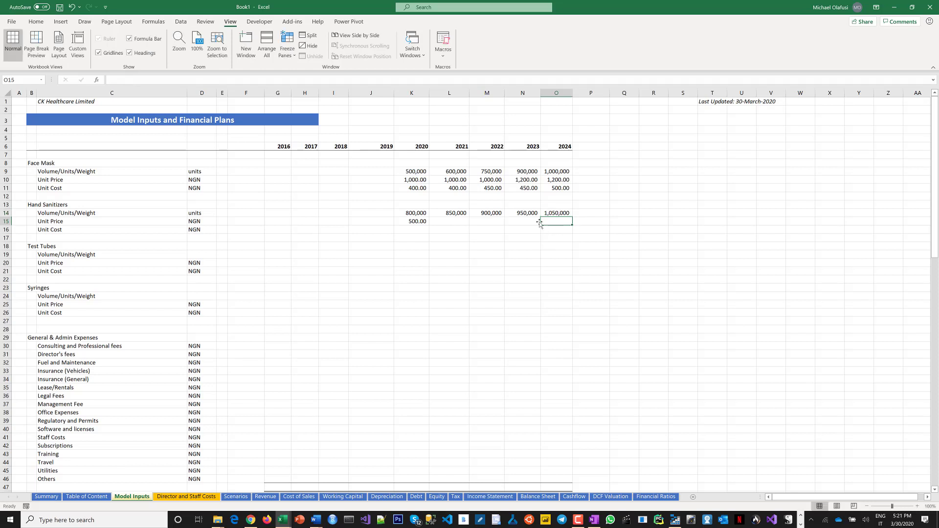
Fill the 500 Hand Sanitizers unit price across to 2024 and enter a unit cost of 180 for 2020 to 2024.
click(423, 222)
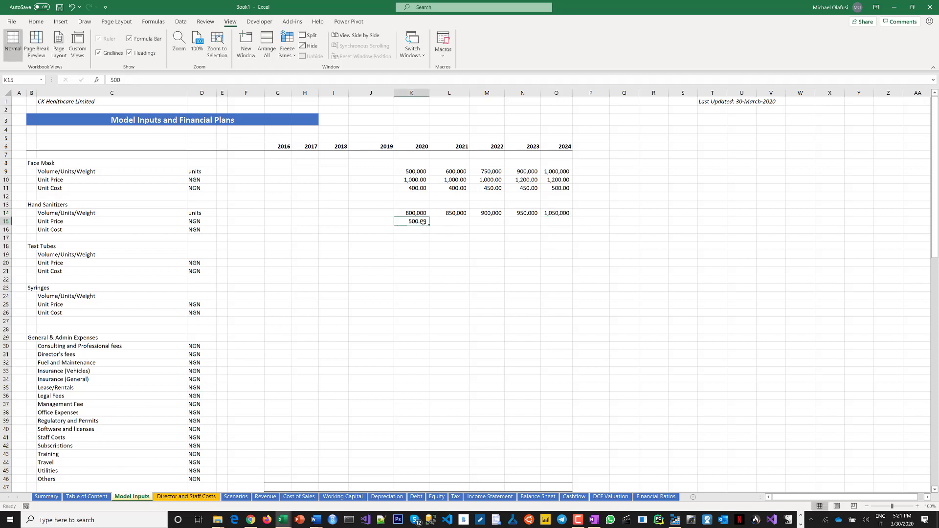
drag(429, 225, 565, 235)
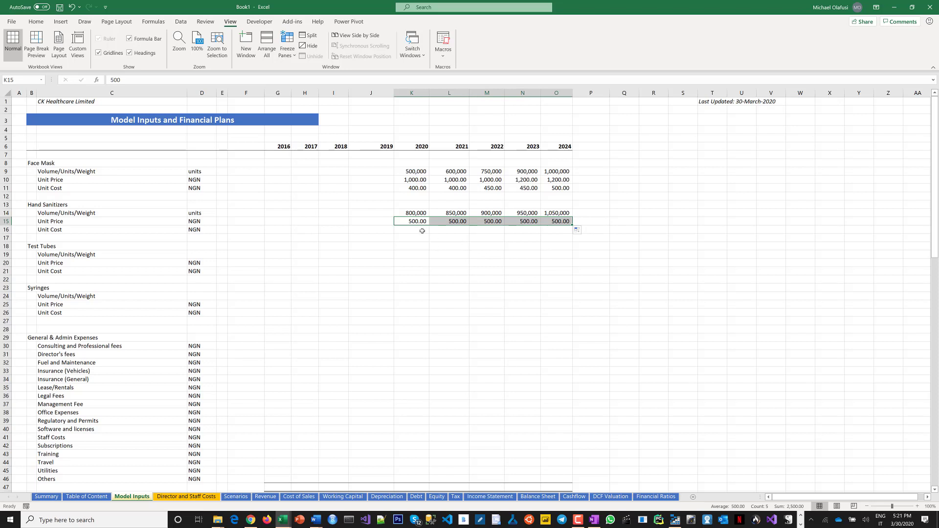
drag(422, 231, 548, 228)
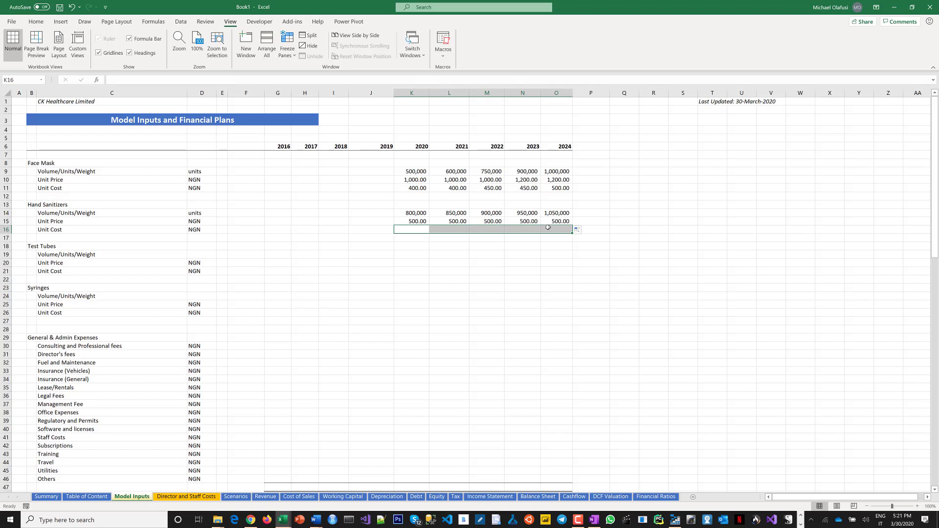
text(10)
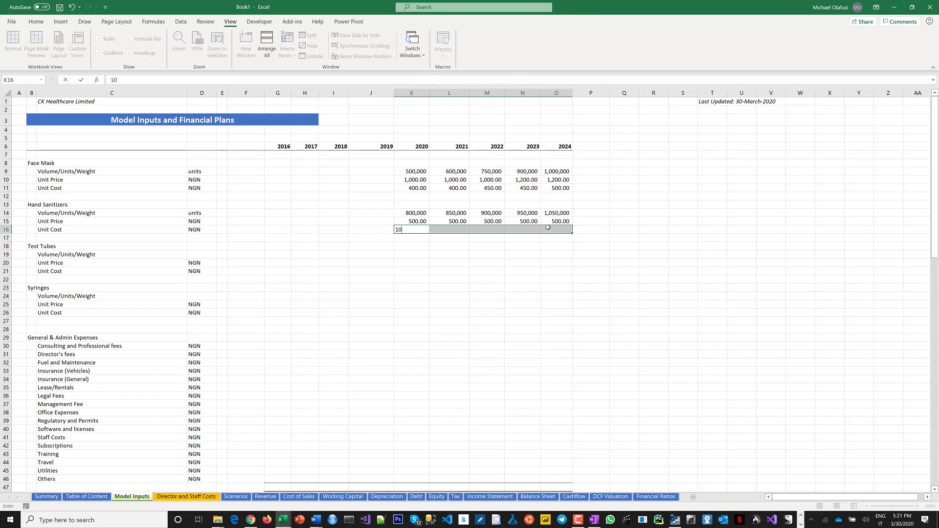
key(BackSpace)
text(80)
key(ctrl+Return)
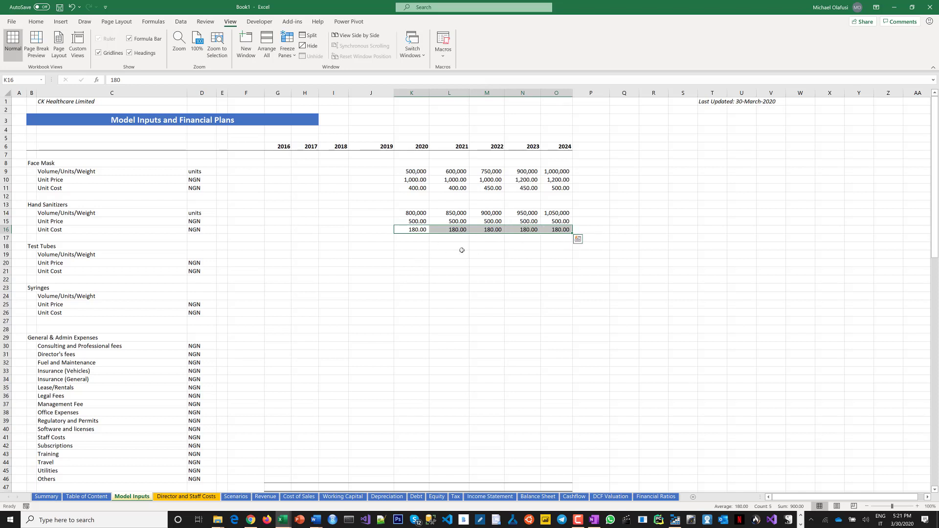
Set the Test Tubes volume unit to units.
click(403, 256)
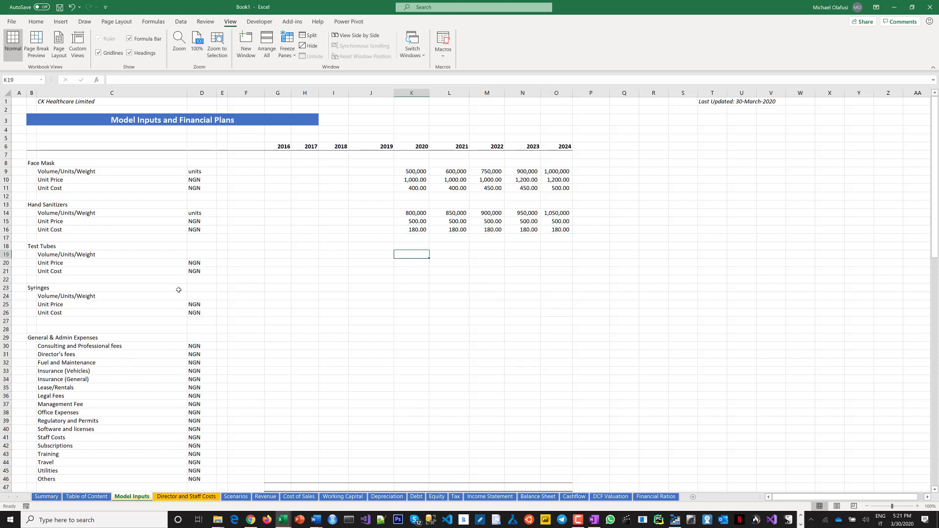
click(201, 256)
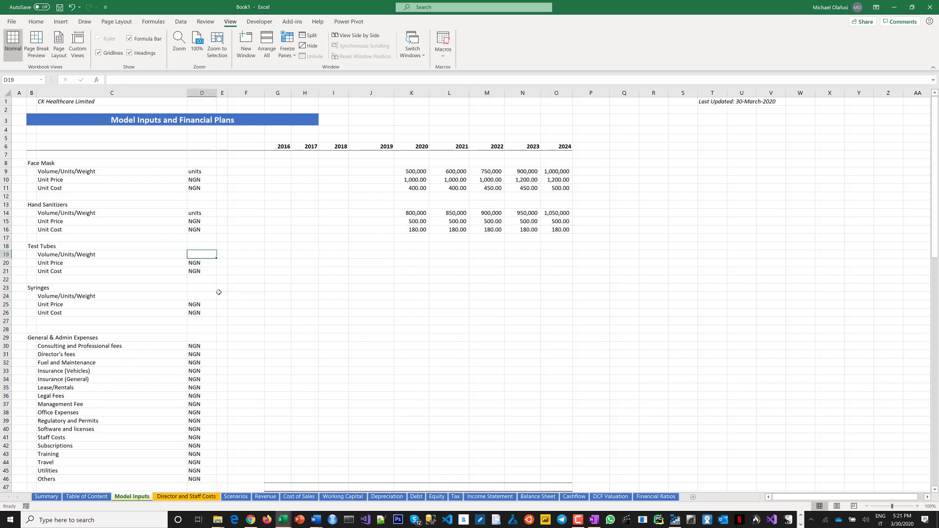
text(units)
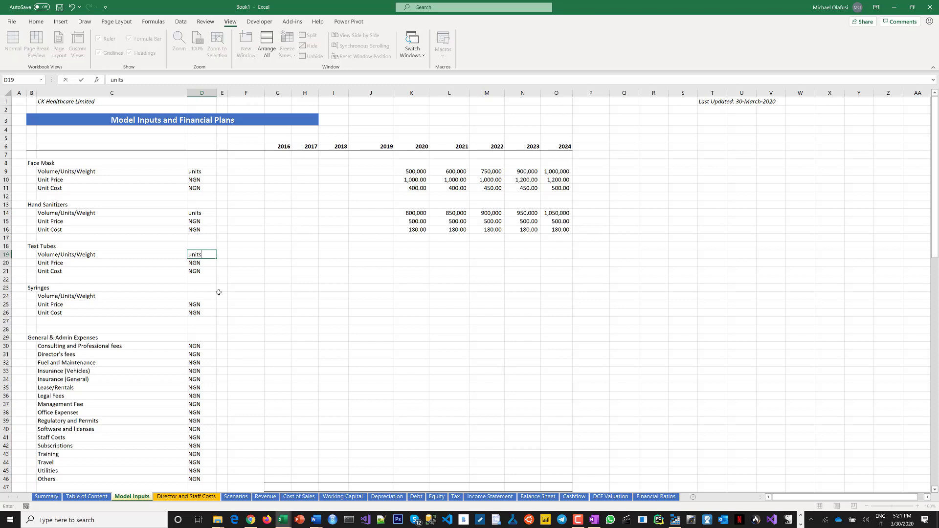
key(Tab)
Enter Test Tubes volumes of 1,000,000 for 2020, 1,500,000 for 2021 and 2,200,000 for 2022.
click(403, 253)
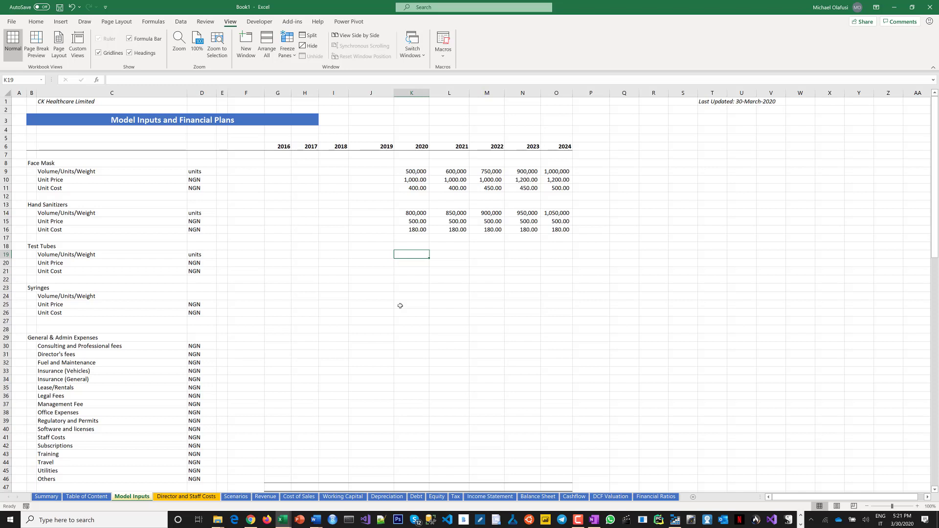
text(2)
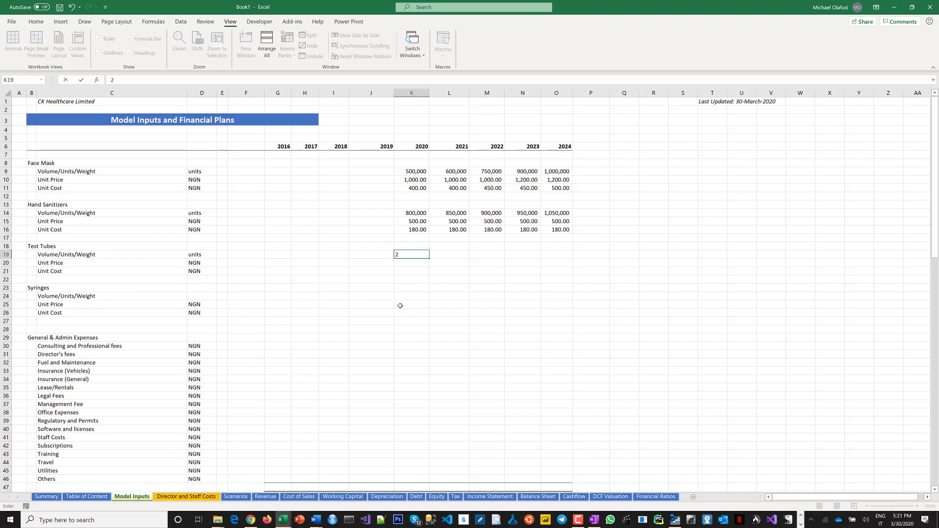
key(BackSpace)
text(1,000,000)
key(Tab)
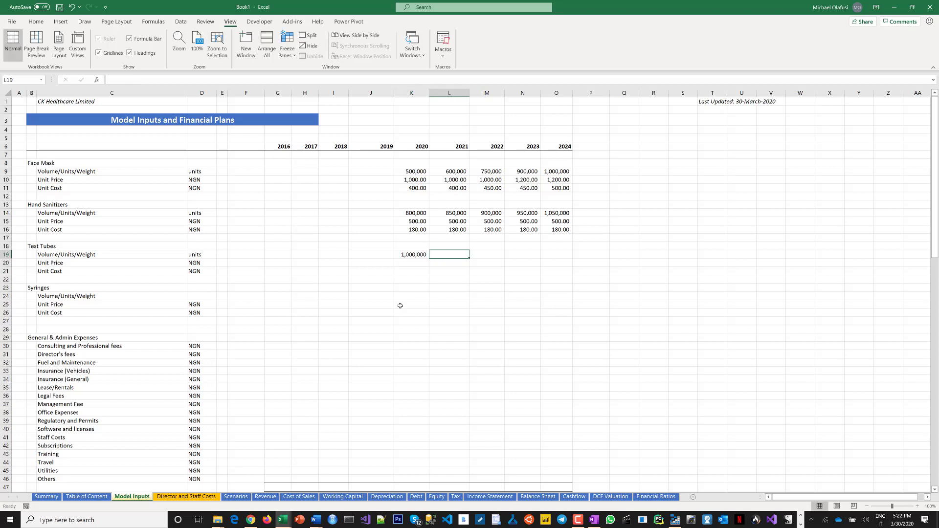
text(1,500)
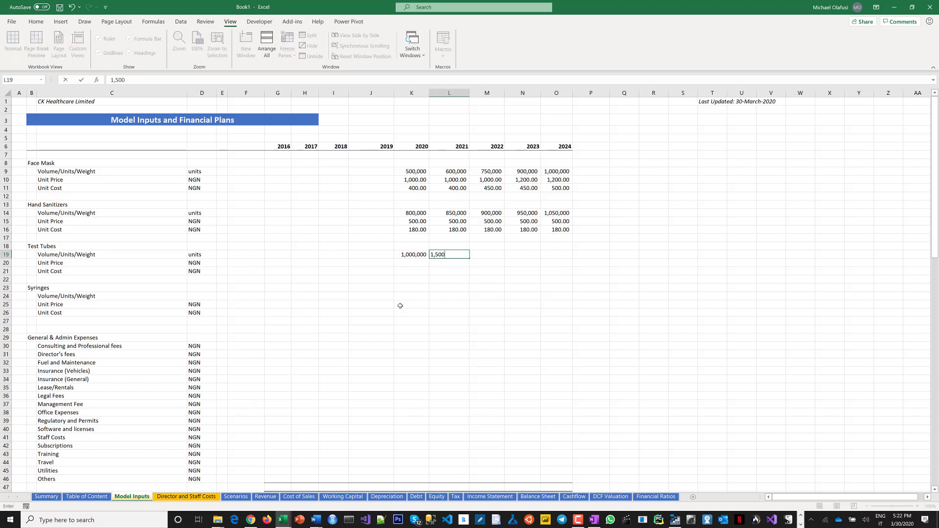
text(,000)
key(Tab)
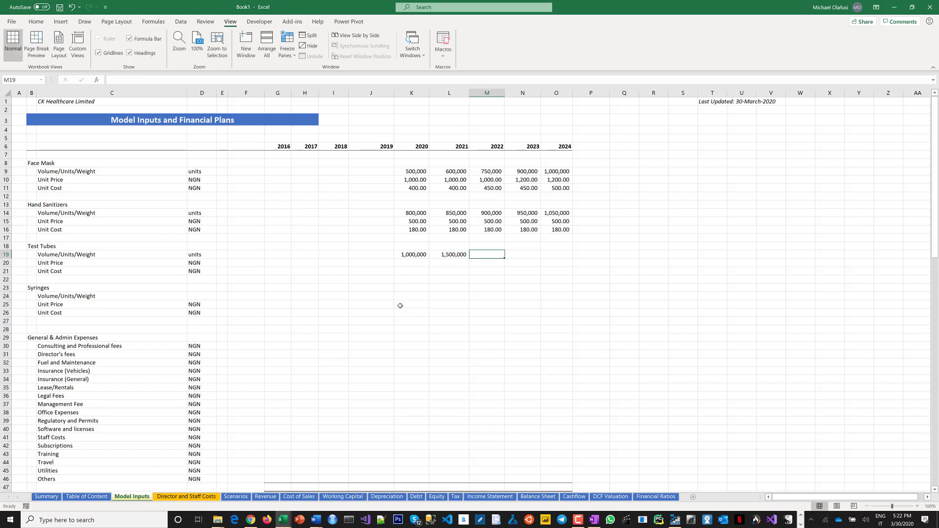
text(2,2)
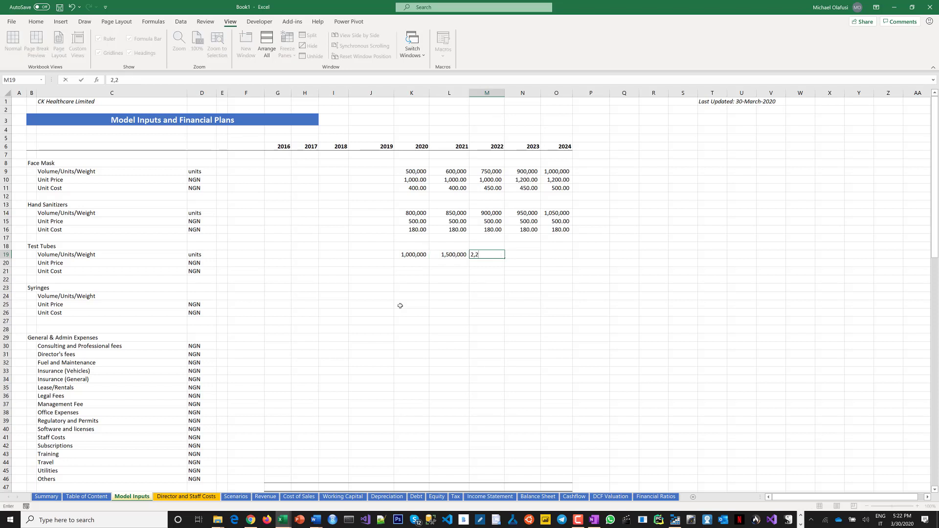
text(00,000)
key(Tab)
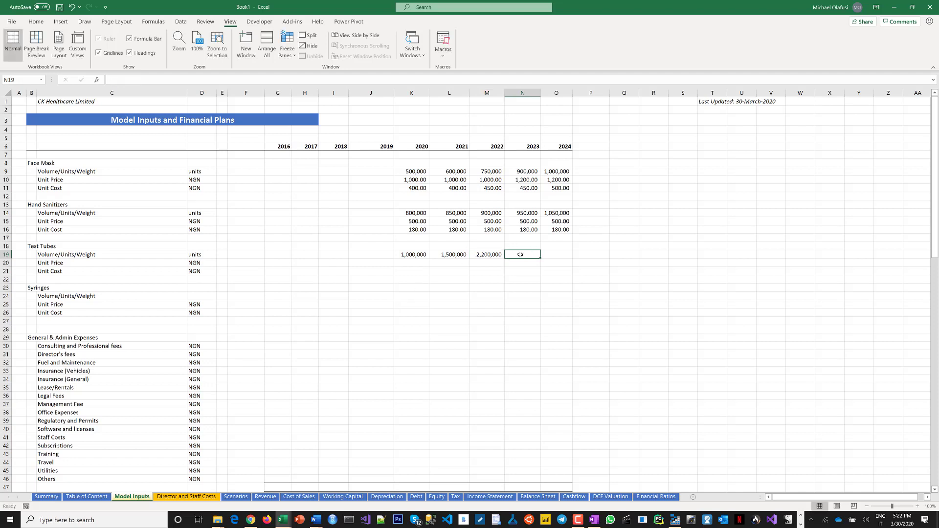
Enter Test Tubes volumes of 2,800,000 for 2023 and 4,000,000 for 2024.
text(2,8)
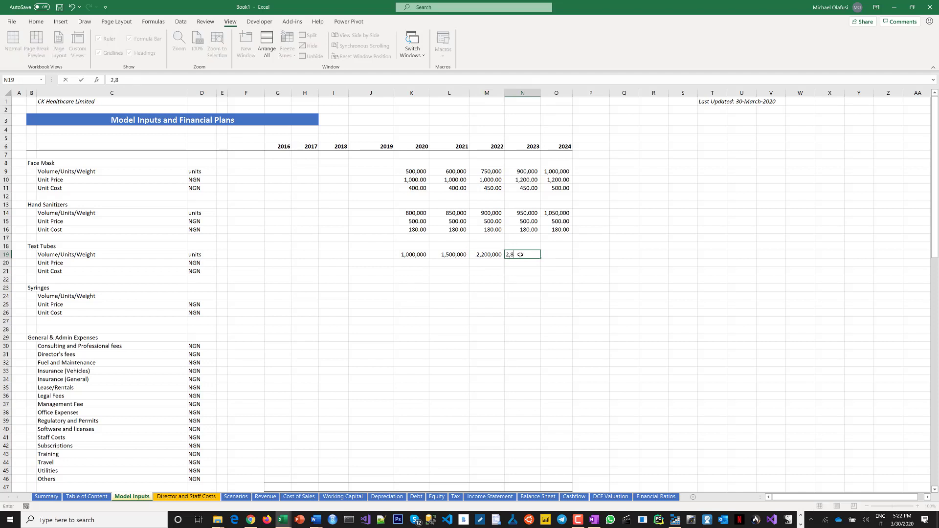
text(00,000)
key(Tab)
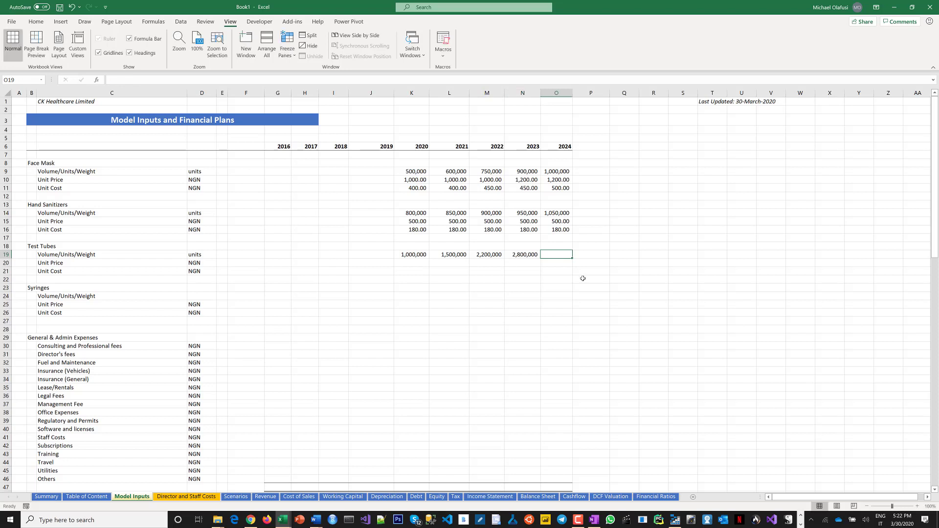
text(4,)
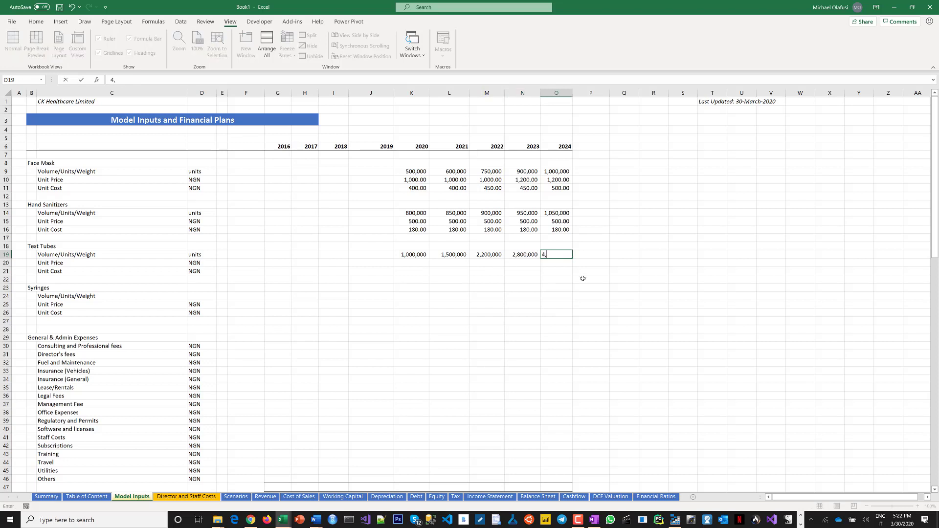
text(000,000)
key(Return)
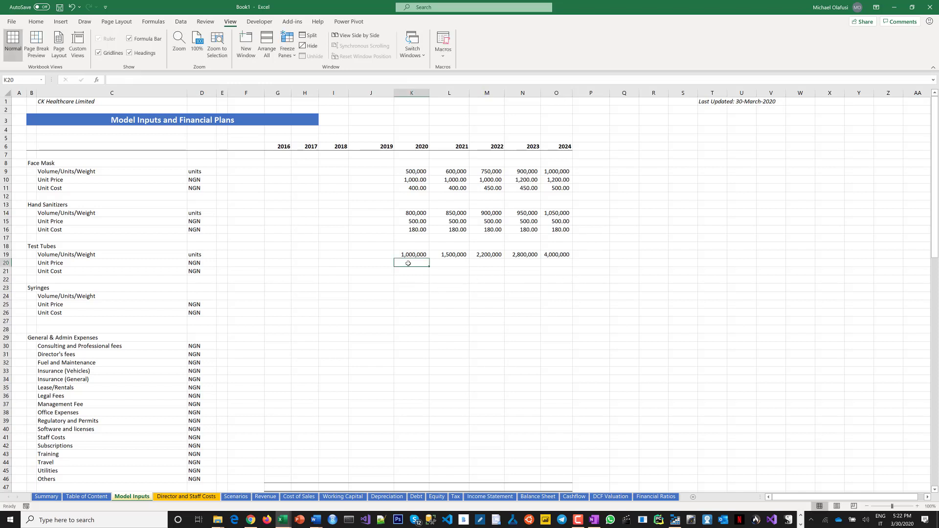
Fill a Test Tubes unit price of 20 and a unit cost of 10 across 2020 to 2024.
drag(412, 263, 556, 262)
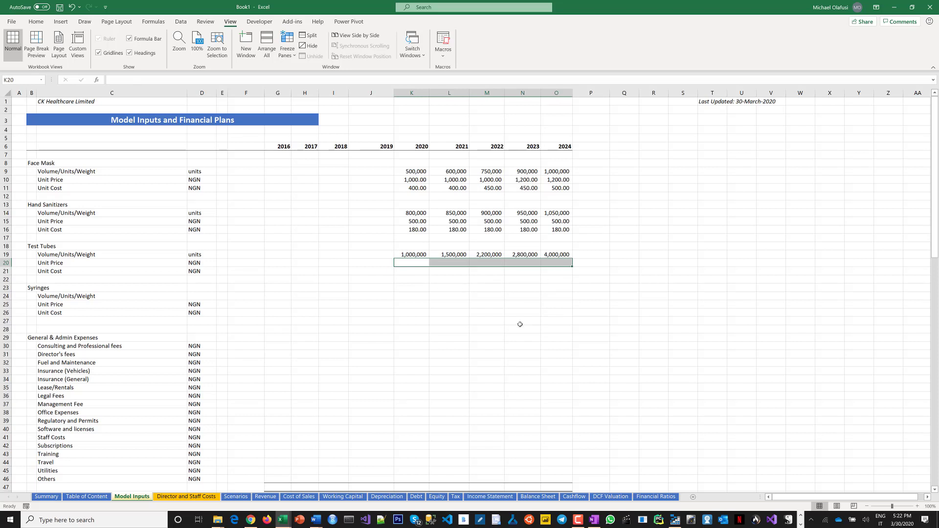
text(20)
key(ctrl+Return)
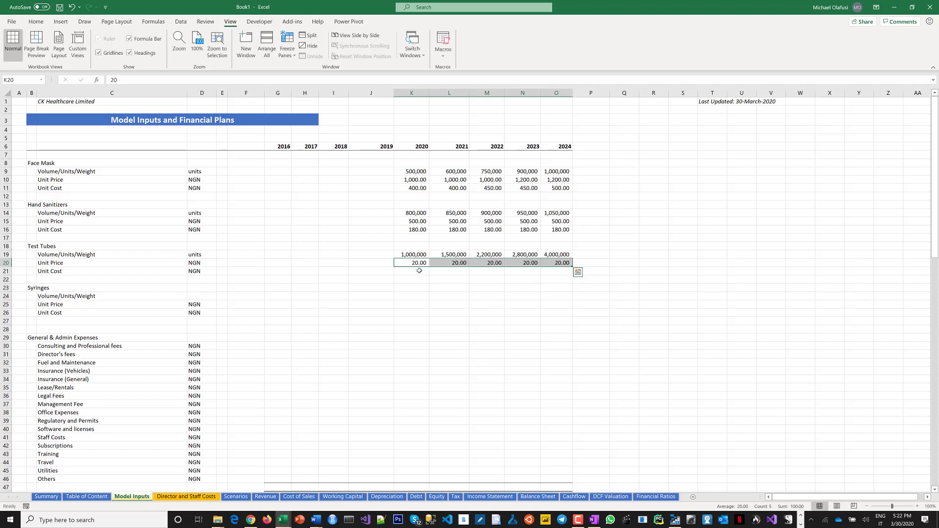
drag(419, 271, 565, 270)
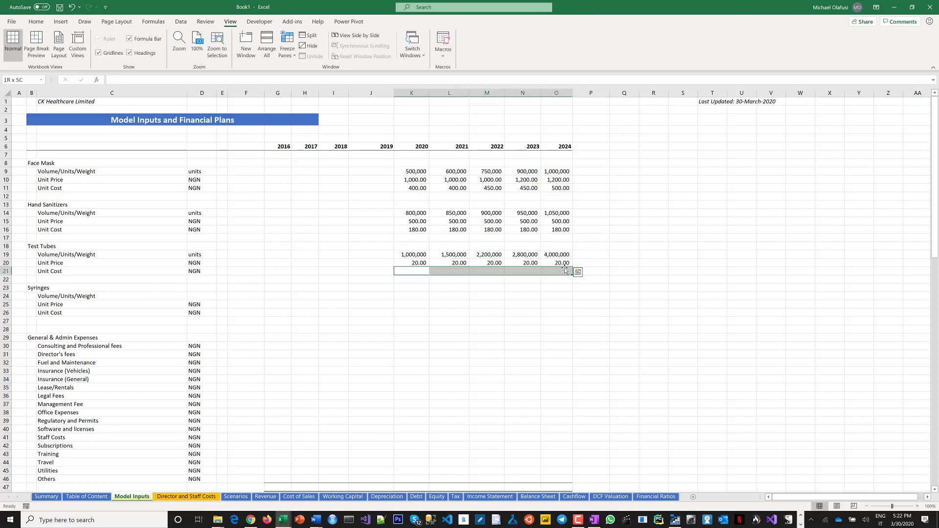
text(10)
key(ctrl+Return)
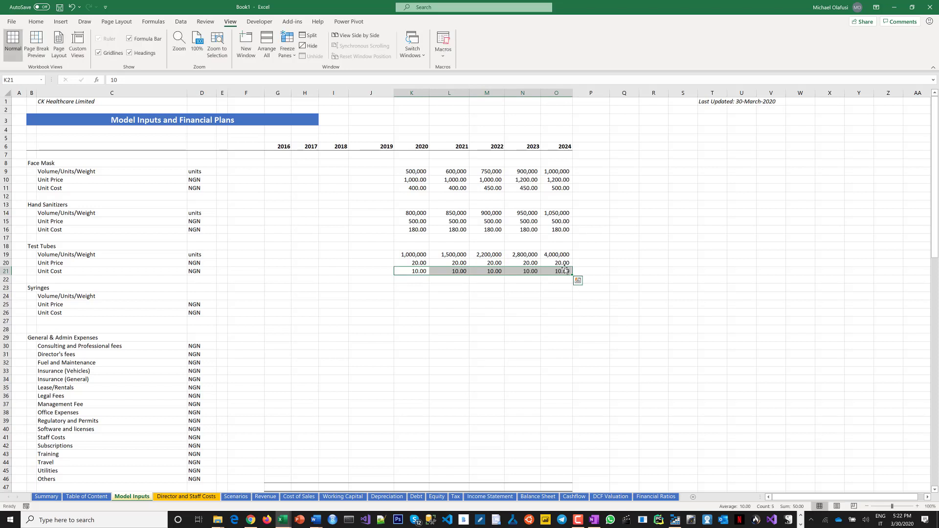
Copy the Test Tubes volume, price and cost figures into the Syringes rows for 2020 to 2024.
click(401, 296)
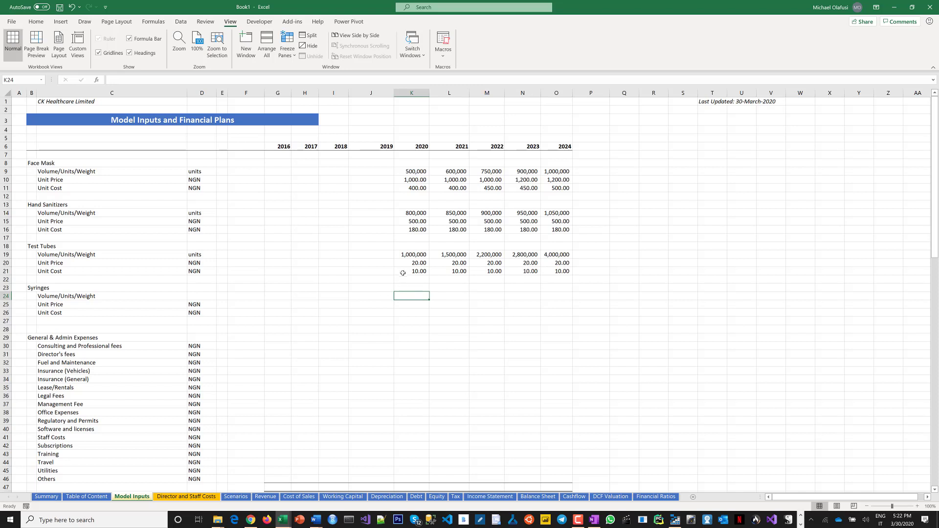
drag(409, 254, 568, 271)
key(ctrl+c)
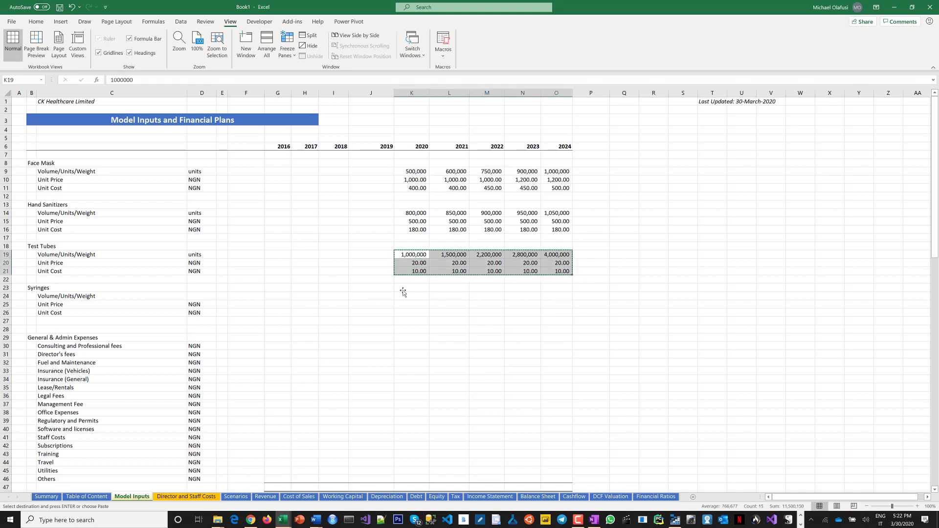
click(406, 288)
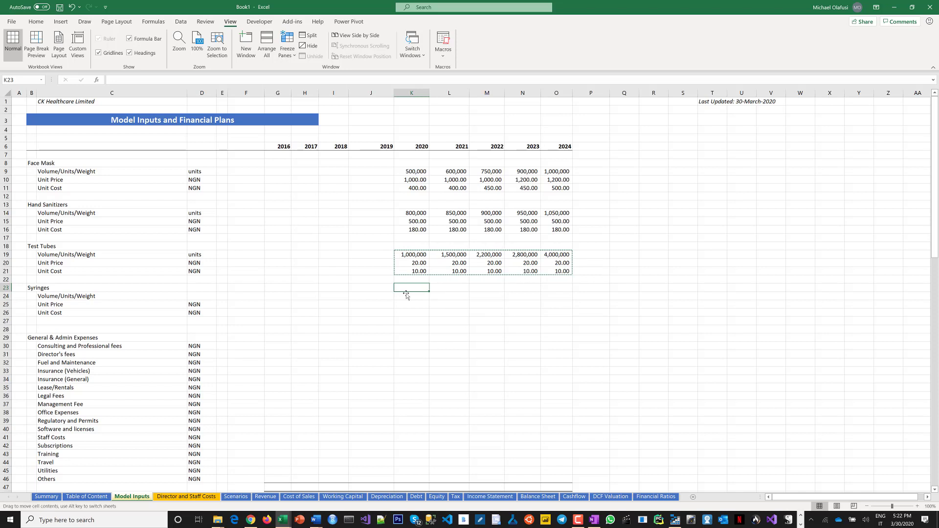
click(406, 296)
key(ctrl+v)
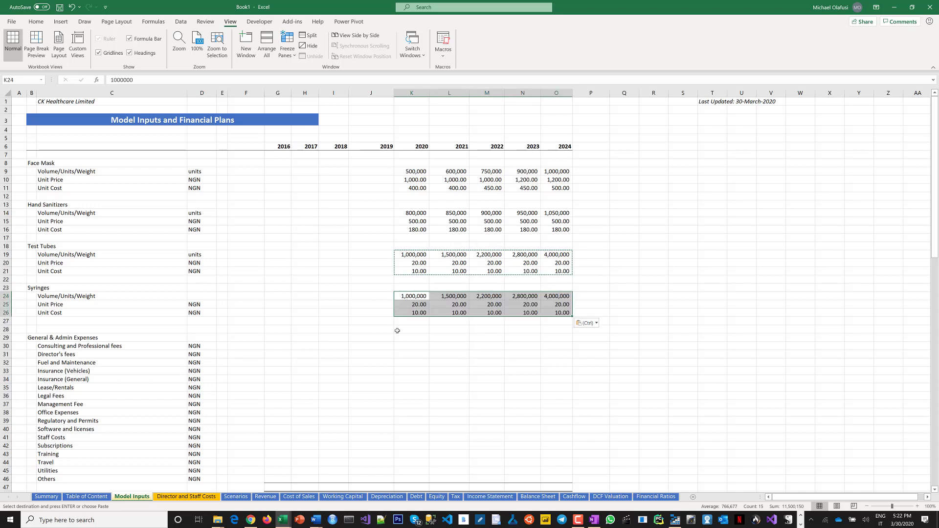
Set the Syringes unit price to 10 and the unit cost to 6 for 2020 to 2024.
click(413, 304)
drag(416, 313, 550, 313)
key(ctrl+c)
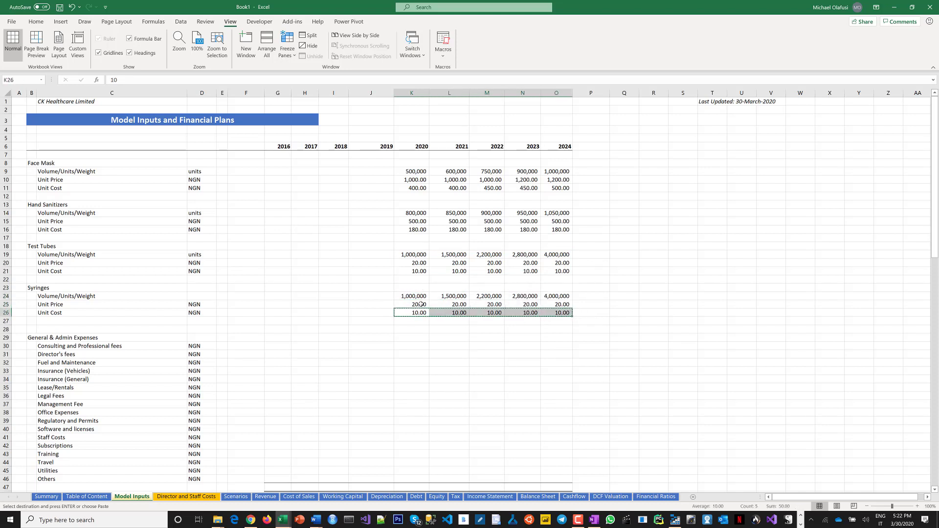
click(420, 304)
key(ctrl+v)
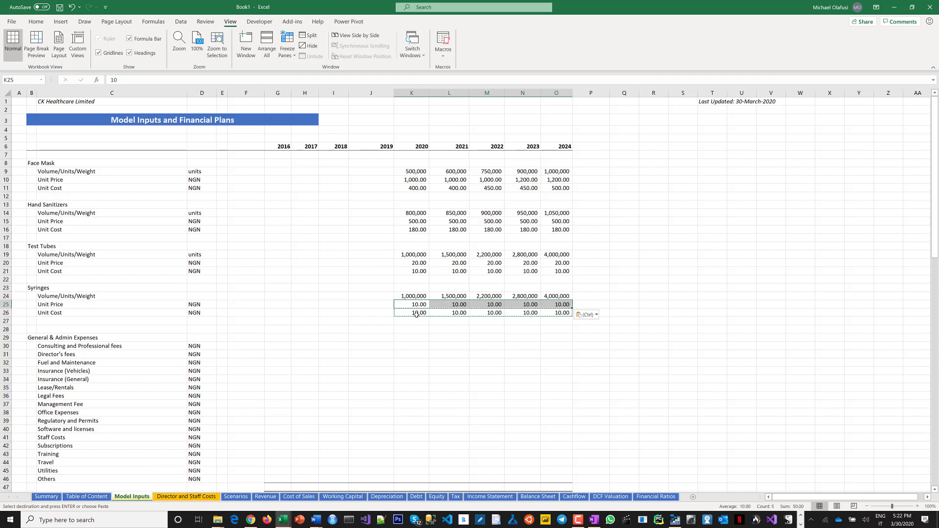
click(422, 315)
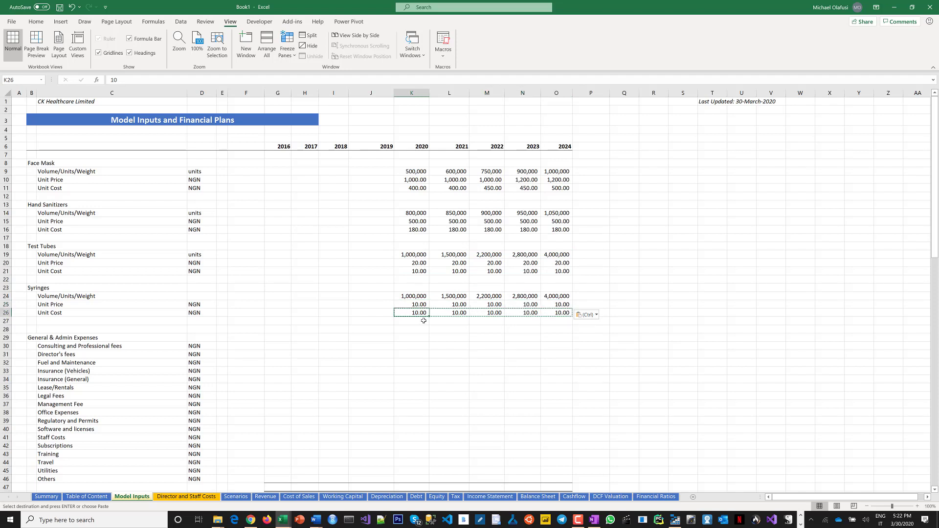
text(6)
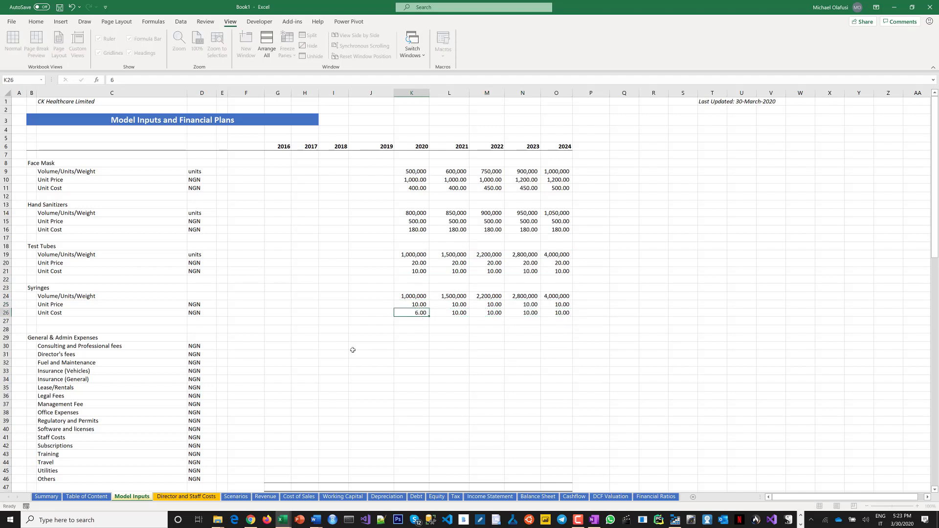
key(ctrl+Return)
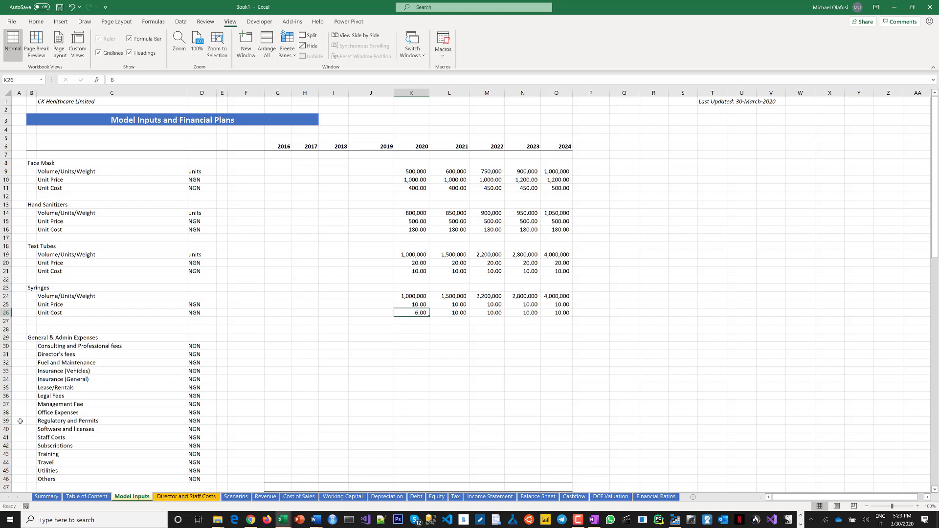
key(ctrl+shift+Right)
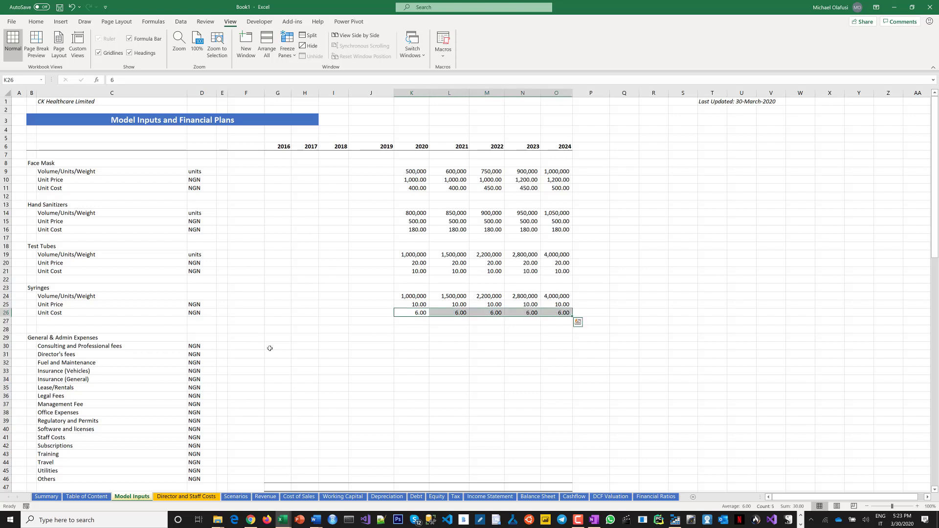
Enter 2,000,000 as the 2020 Consulting and Professional fees under General & Admin Expenses.
click(284, 355)
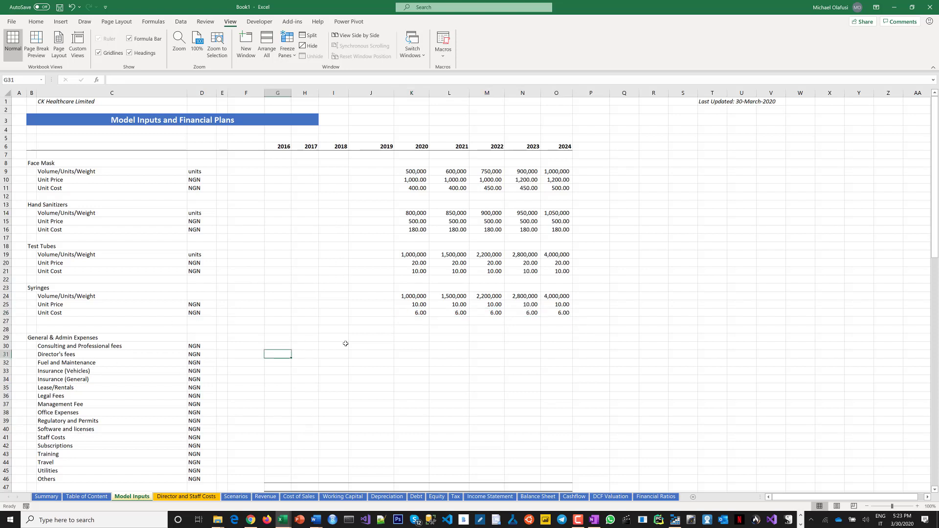
scroll(346, 344, down, 2)
scroll(346, 345, down, 2)
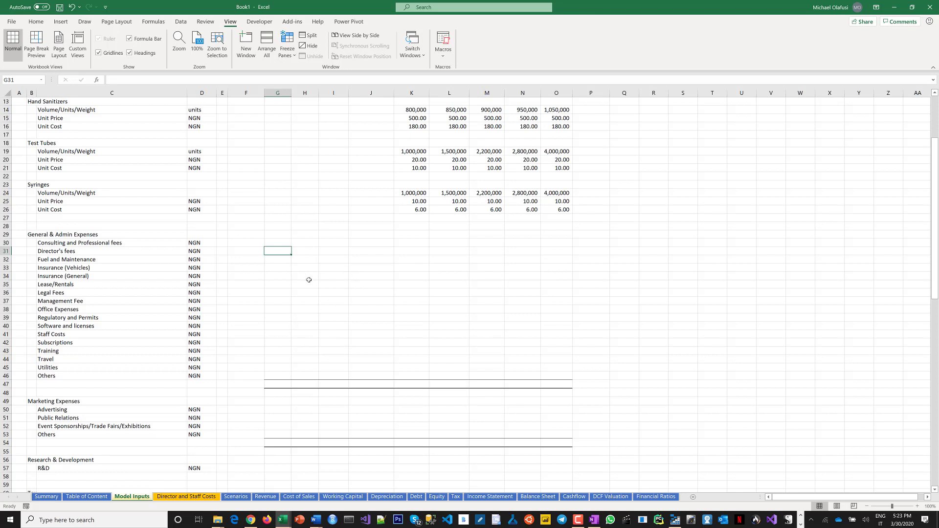
click(44, 244)
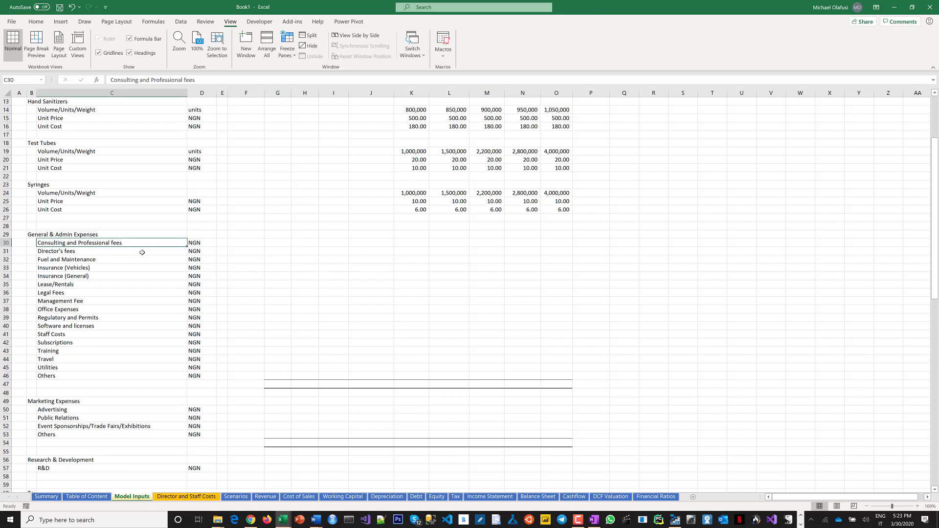
click(408, 246)
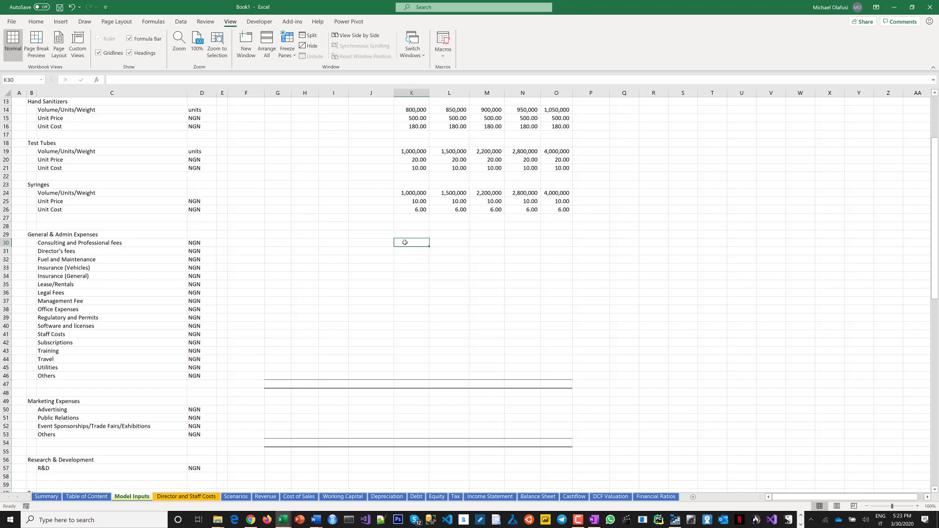
drag(405, 242, 552, 243)
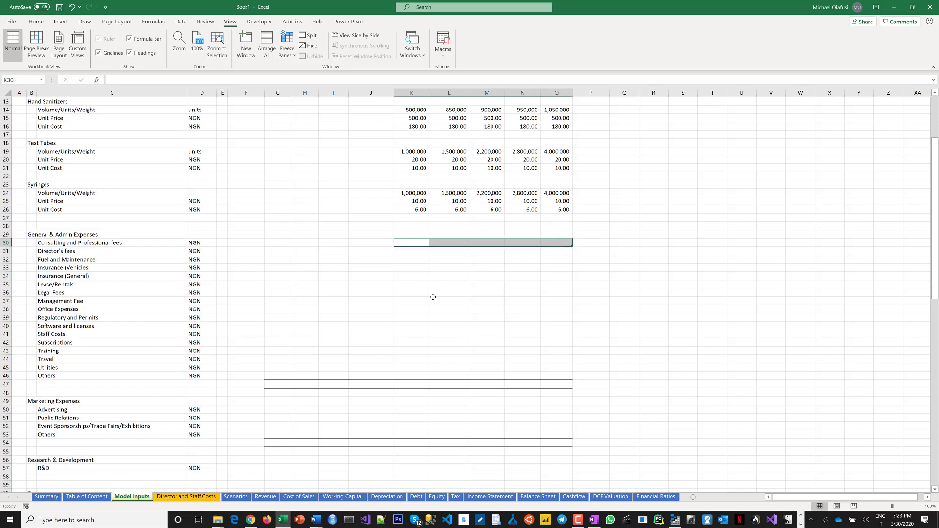
scroll(433, 297, up, 1)
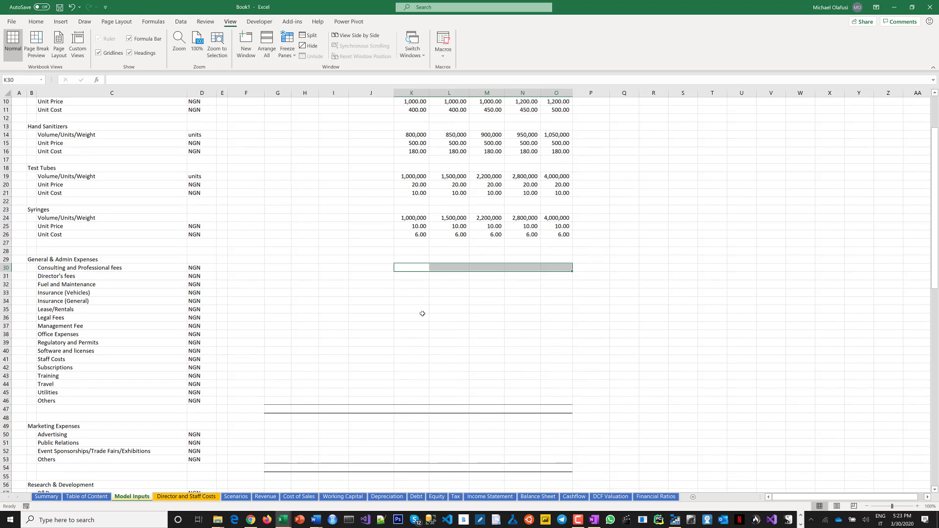
click(415, 267)
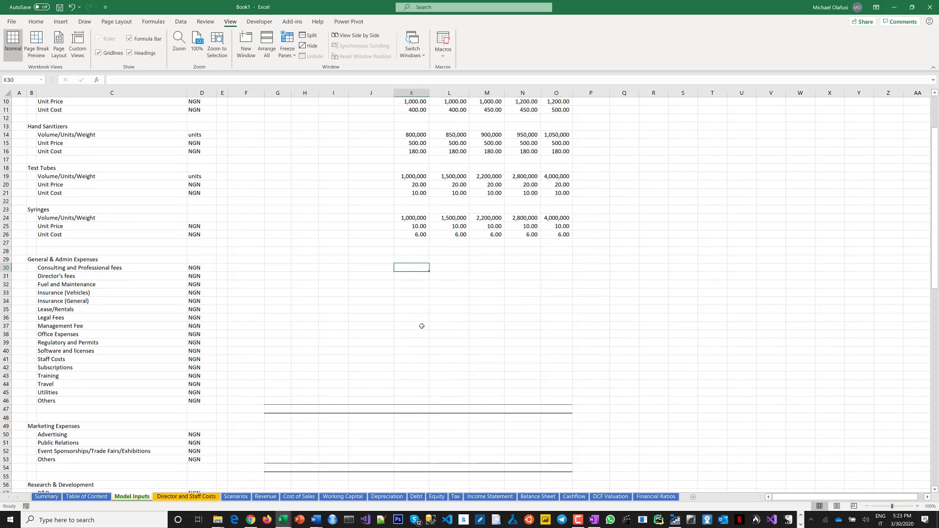
text(2)
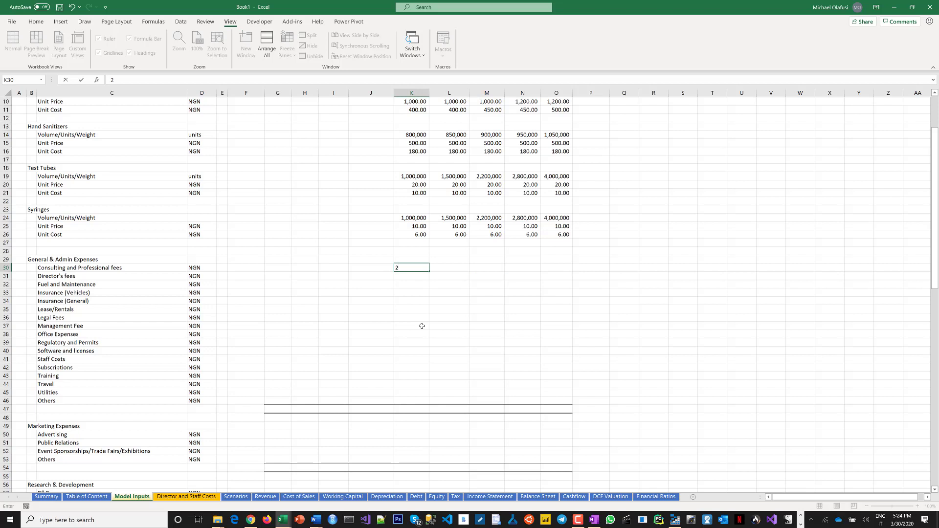
text(,000,000)
key(Tab)
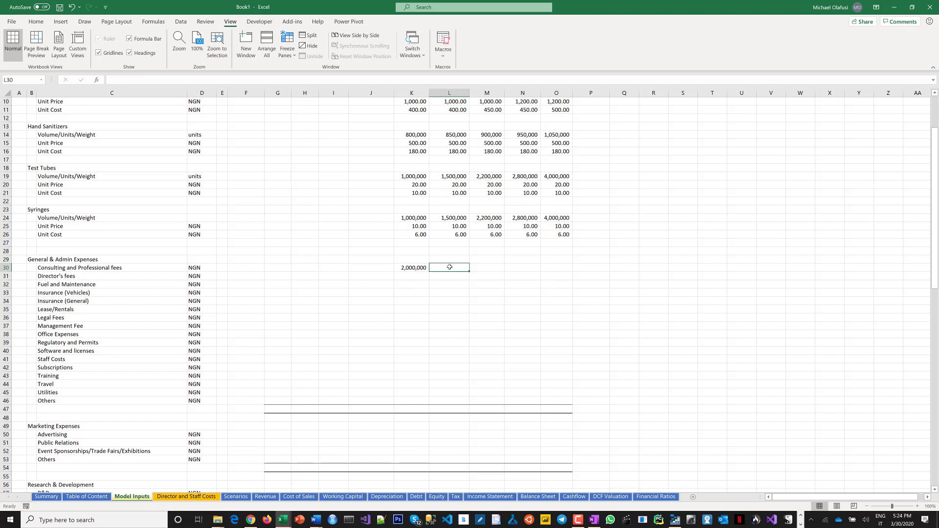
click(416, 267)
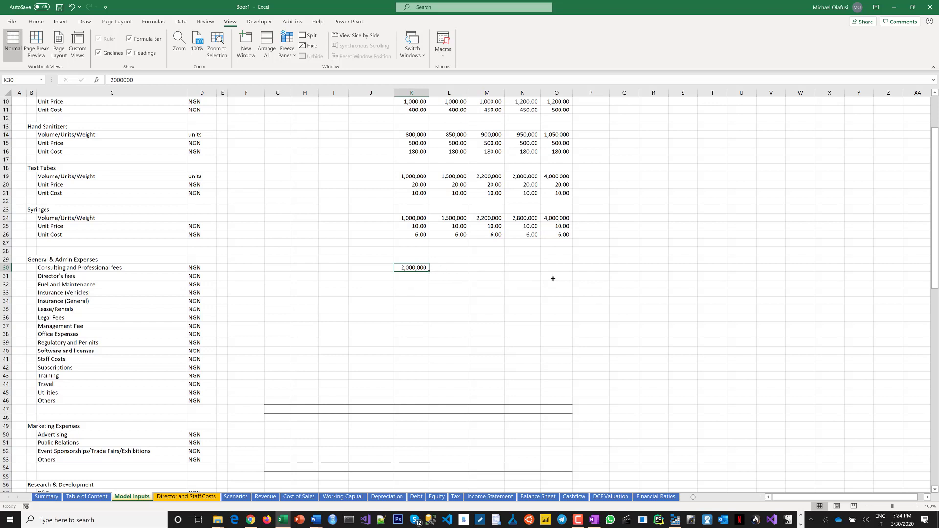
Fill the 2,000,000 Consulting and Professional fees across 2020 to 2024.
drag(553, 279, 569, 278)
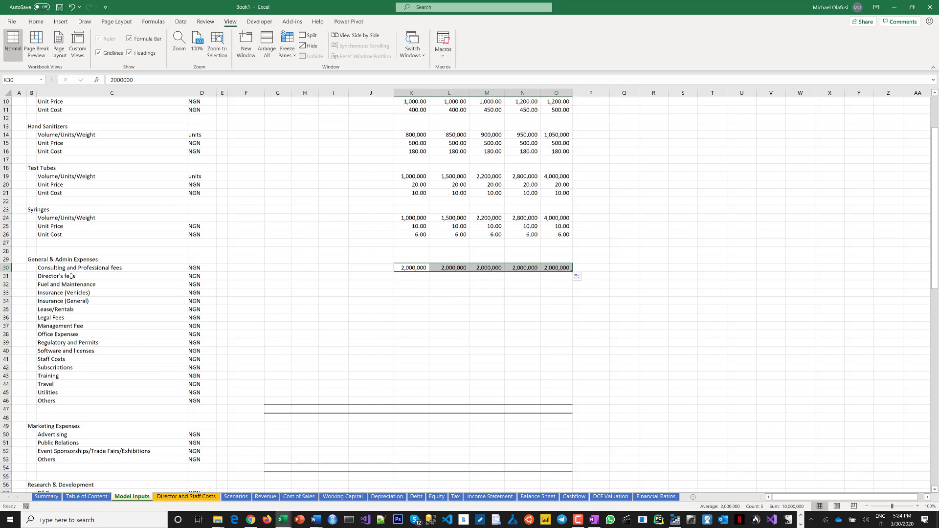
click(116, 278)
On the Director and Staff Costs sheet, set the Directors (cat 1) count to 1 and Directors (cat 2) count to 5.
click(172, 497)
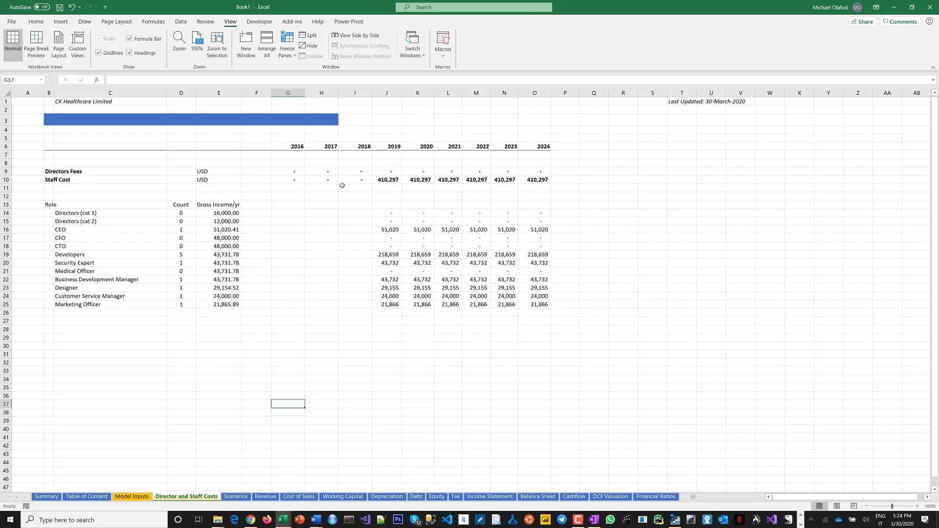
click(187, 214)
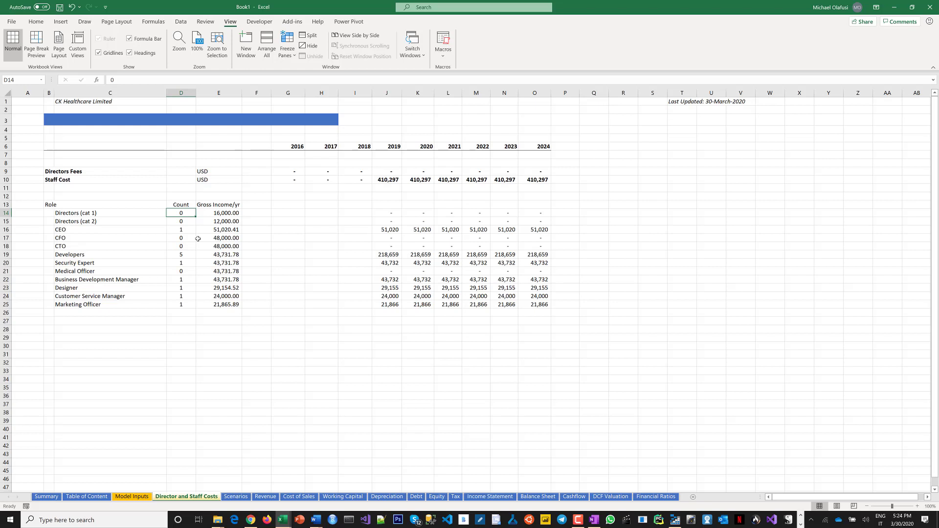
text(1)
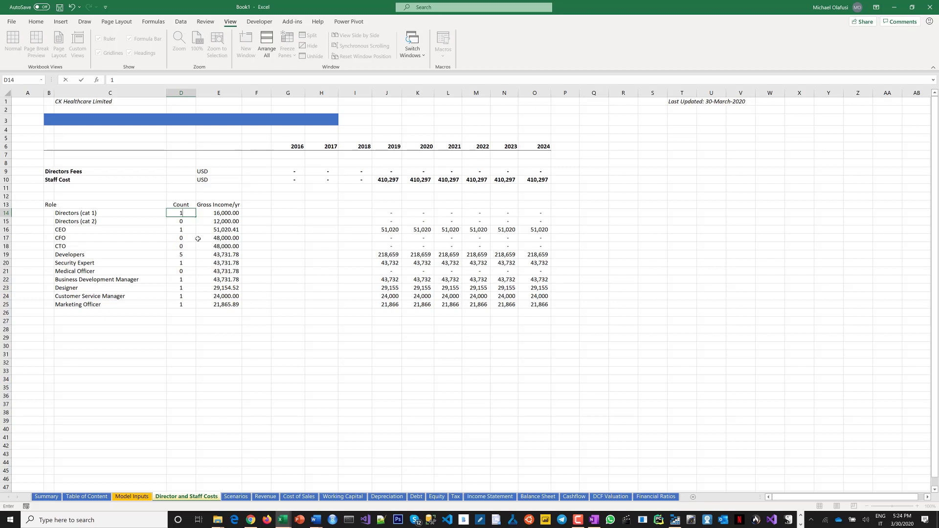
key(Return)
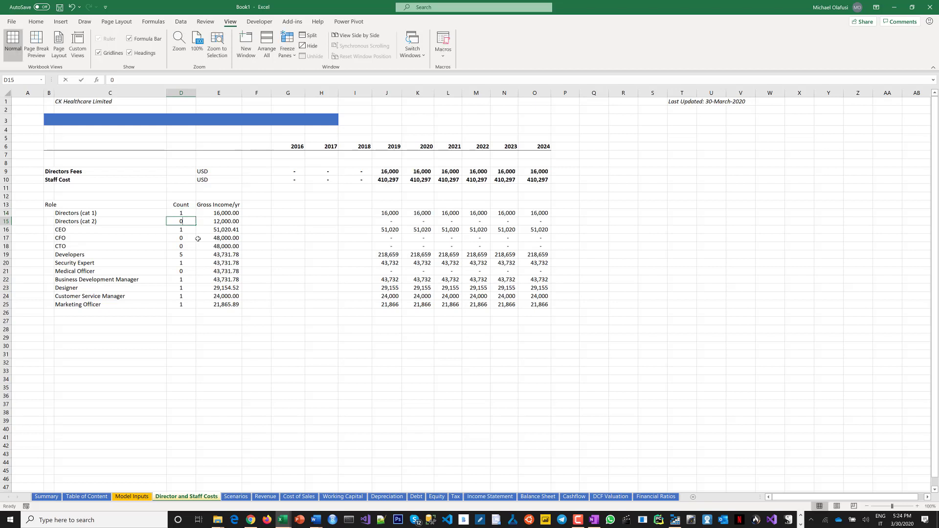
text(5)
key(Return)
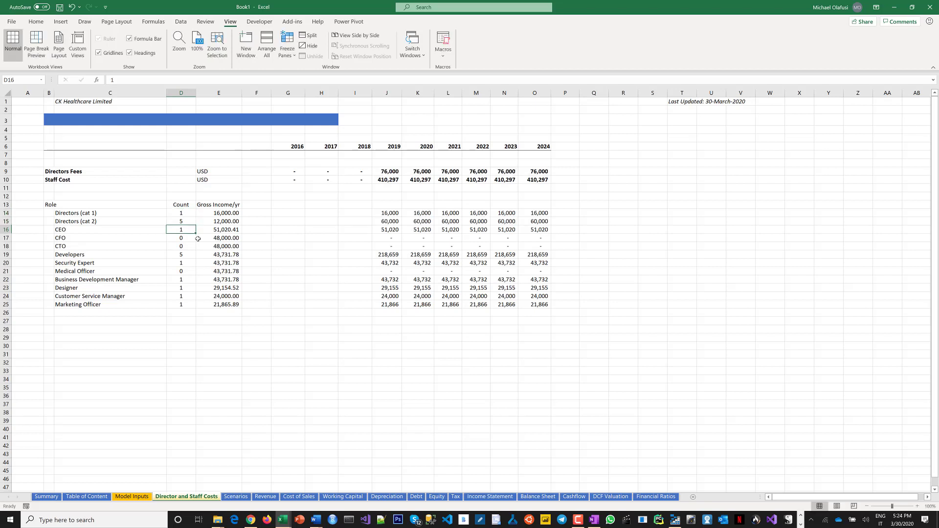
Change the currency unit of the Directors Fees and Staff Cost rows to NGN.
click(184, 214)
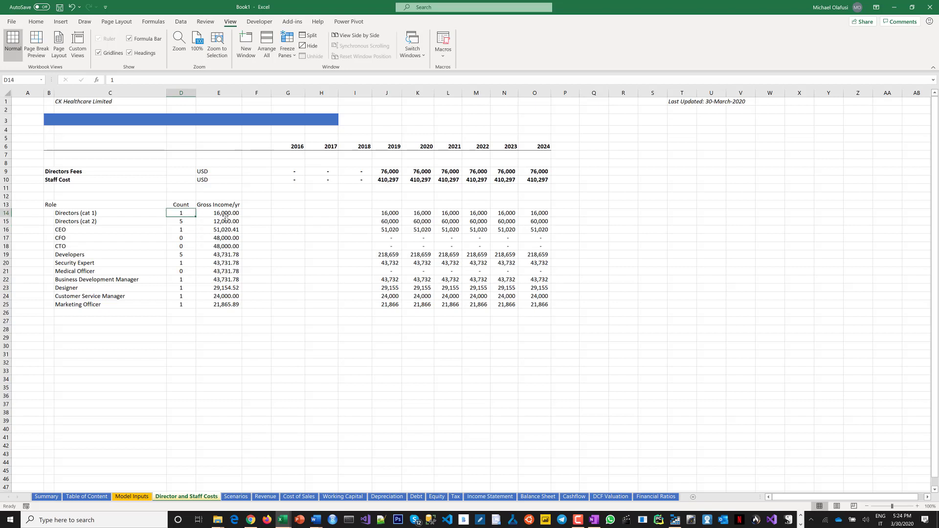
click(226, 215)
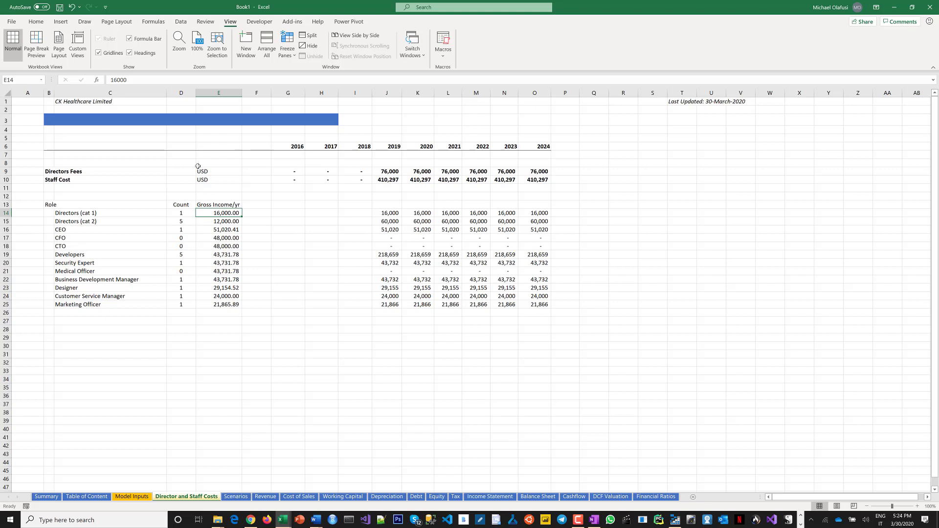
drag(198, 172, 199, 180)
text(NGN)
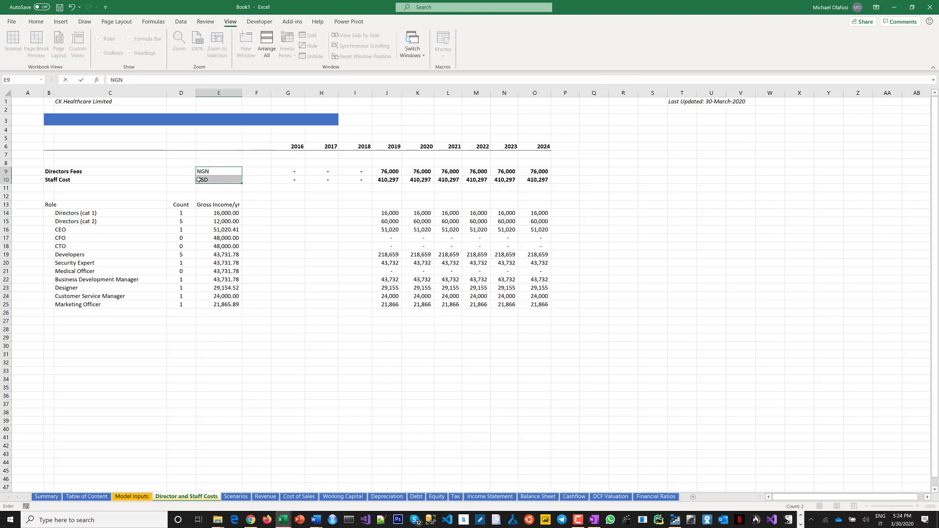
key(ctrl+Return)
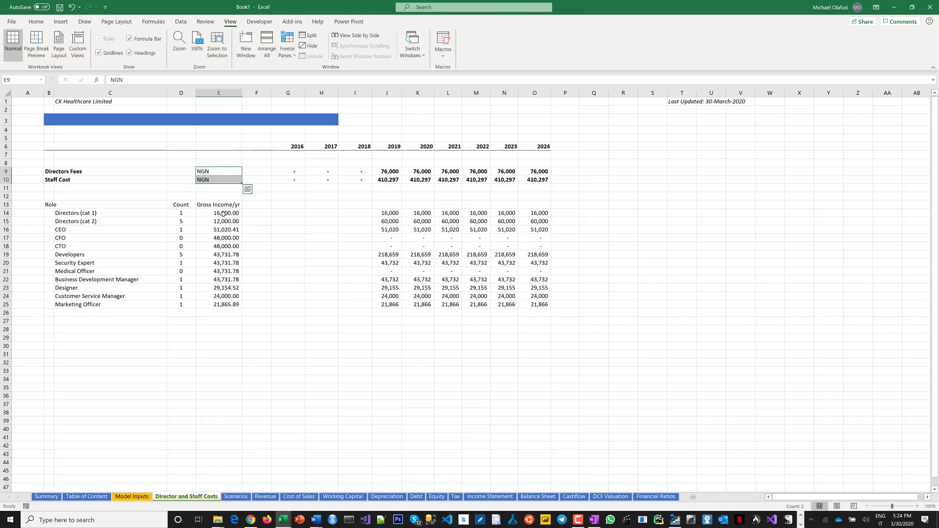
Copy the Gross Income/yr figures for all roles from the Manufacturing workbook's Director Fees and Staff Cost sheet into this sheet's Gross Income/yr column.
click(223, 214)
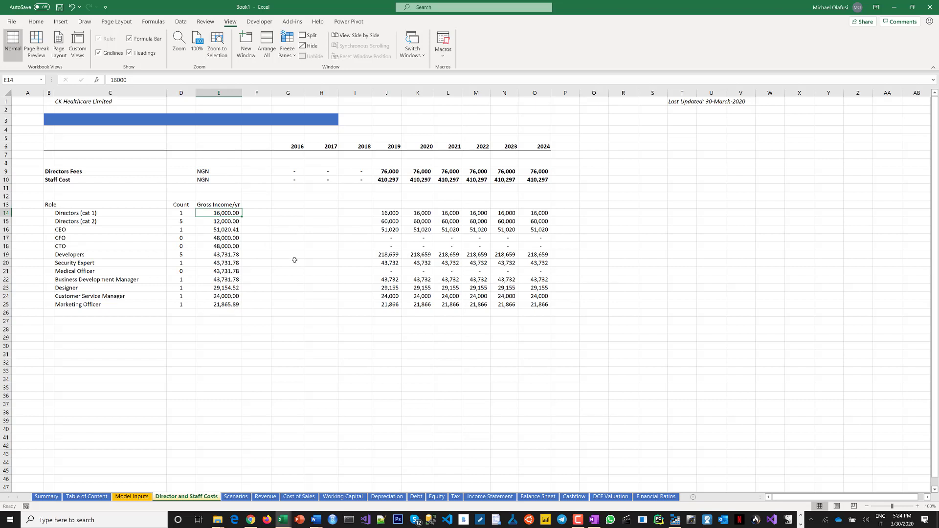
click(282, 522)
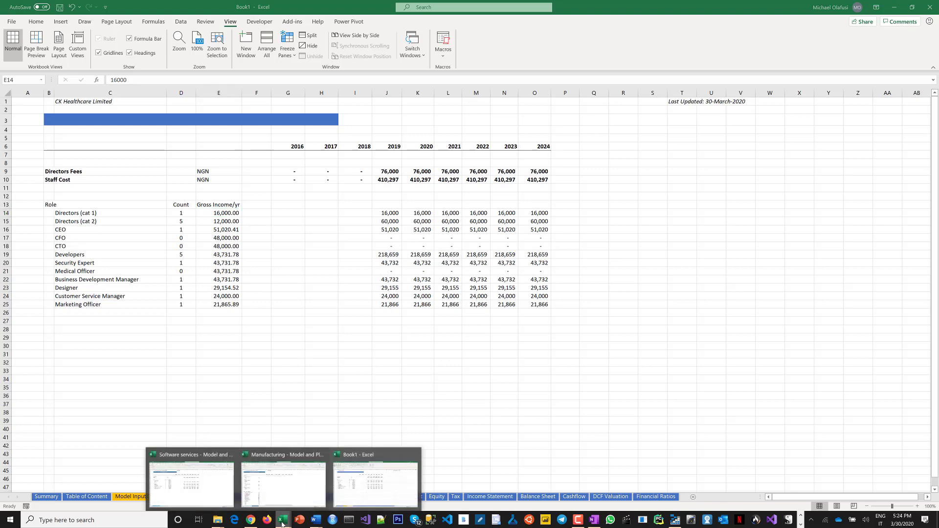
click(301, 488)
click(136, 496)
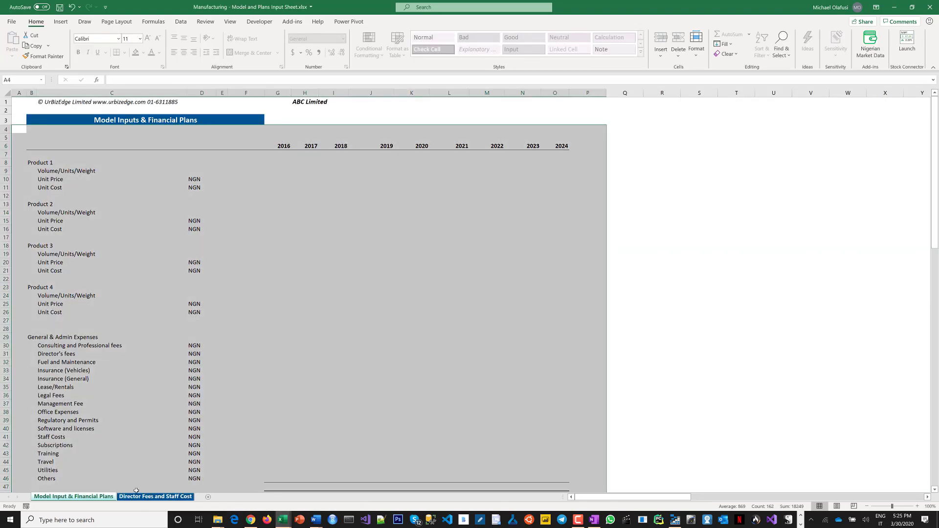
click(191, 368)
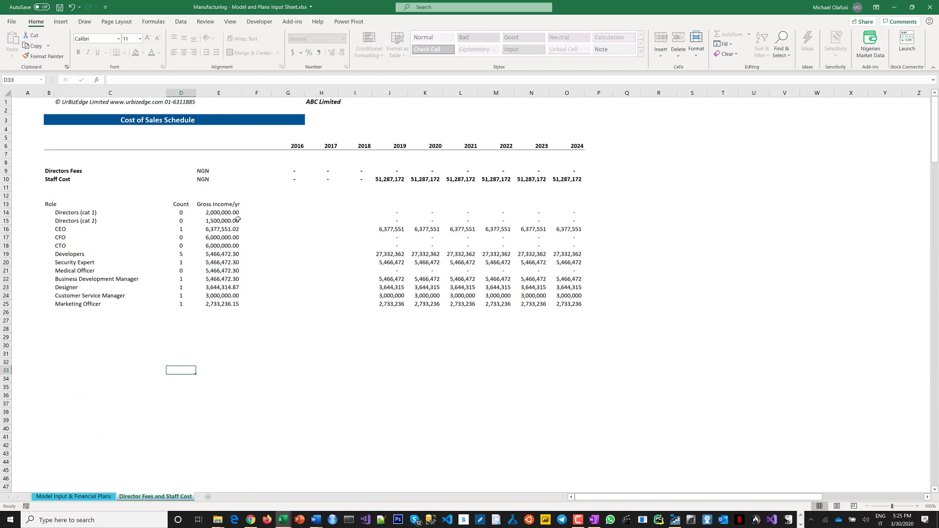
drag(220, 214, 220, 304)
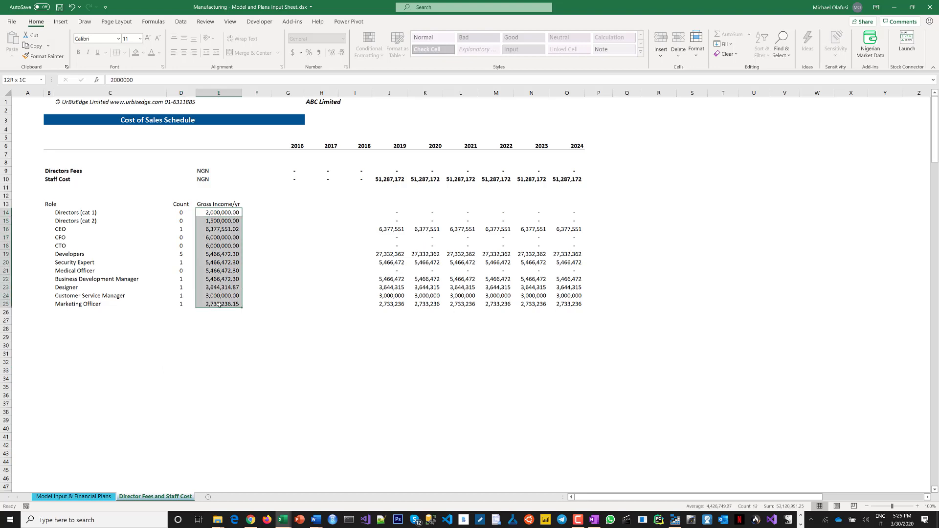
key(ctrl+c)
key(alt+Tab)
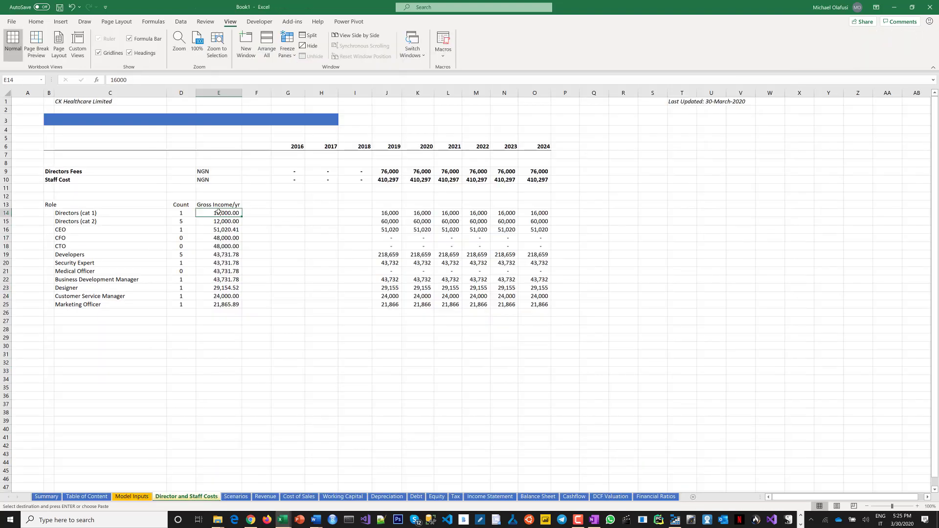
right_click(219, 211)
click(255, 261)
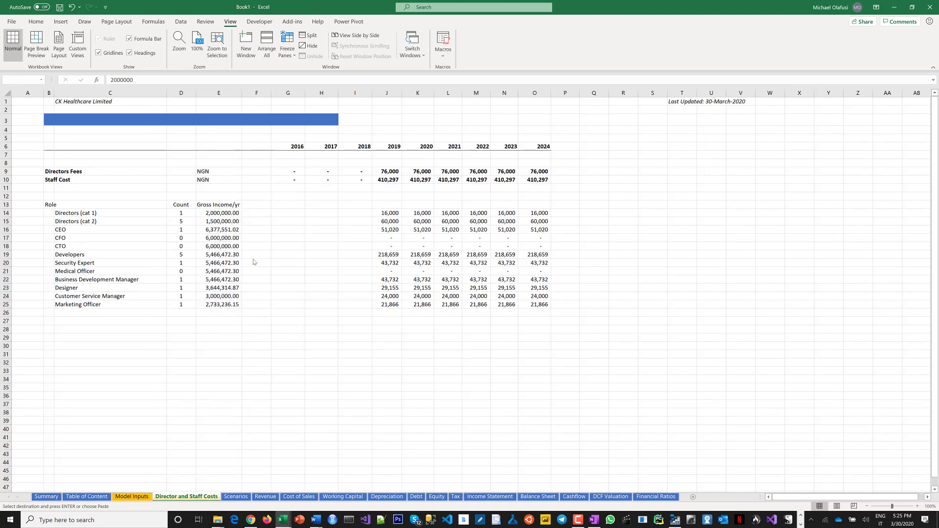
click(215, 346)
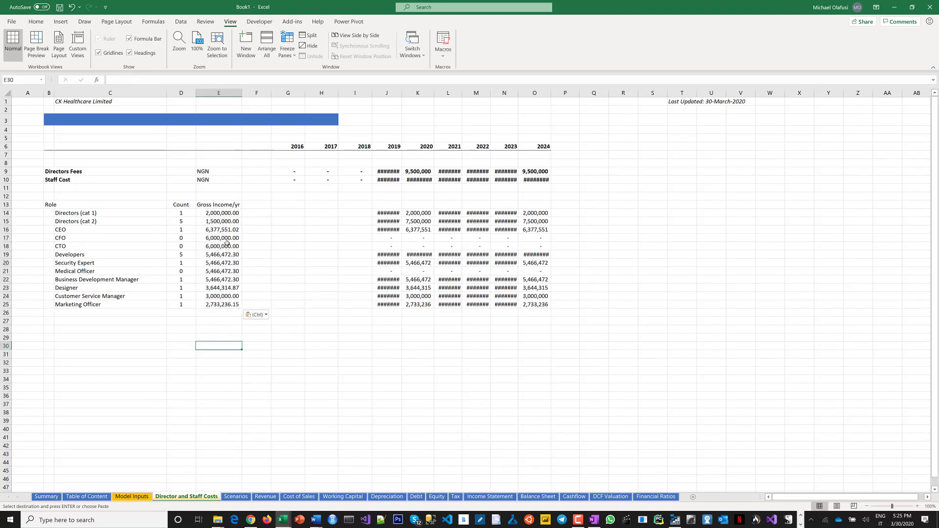
Look through the Software services and Manufacturing workbooks' staff cost and model input sheets.
key(alt+Tab)
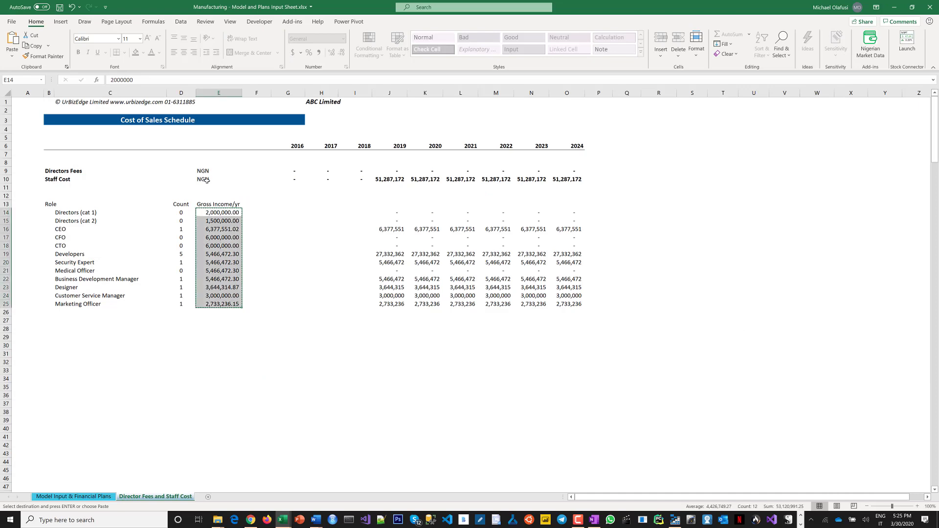
key(alt+Tab)
key(alt+Tab)
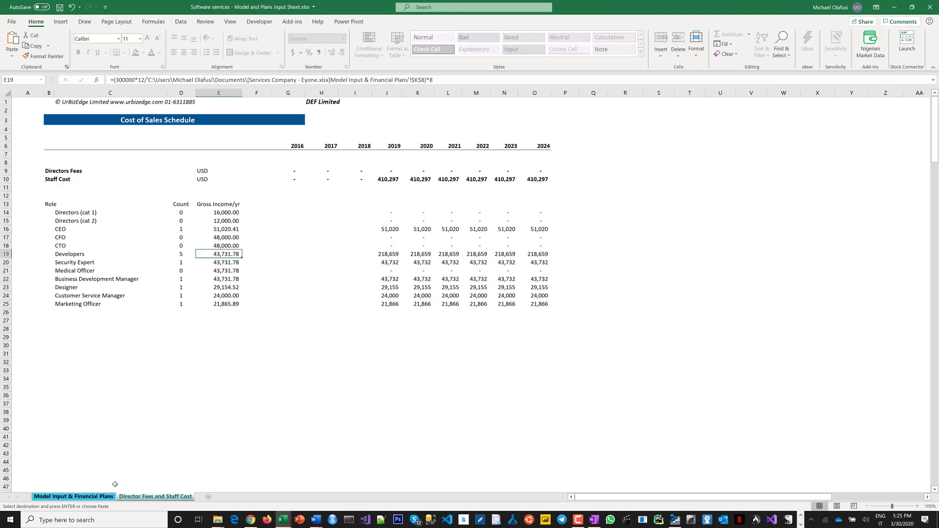
key(ctrl+Page_Up)
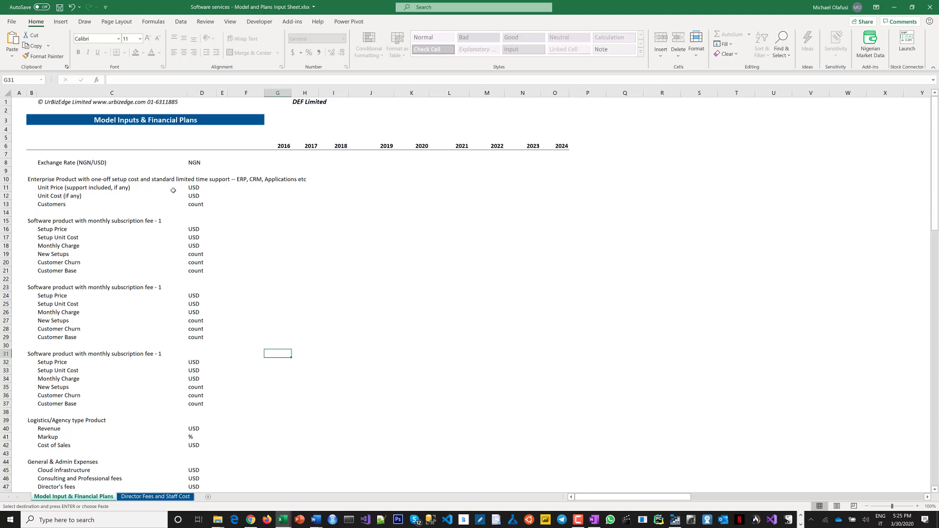
click(895, 7)
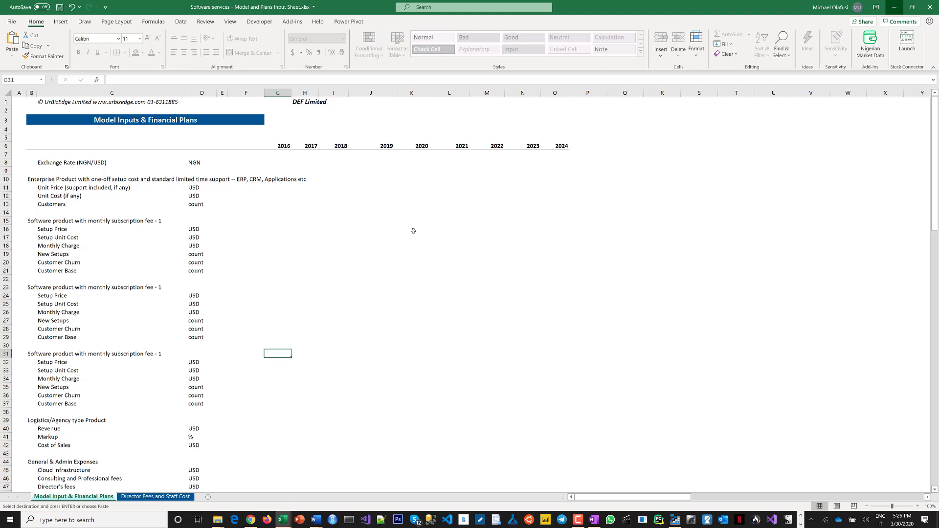
click(266, 268)
key(Escape)
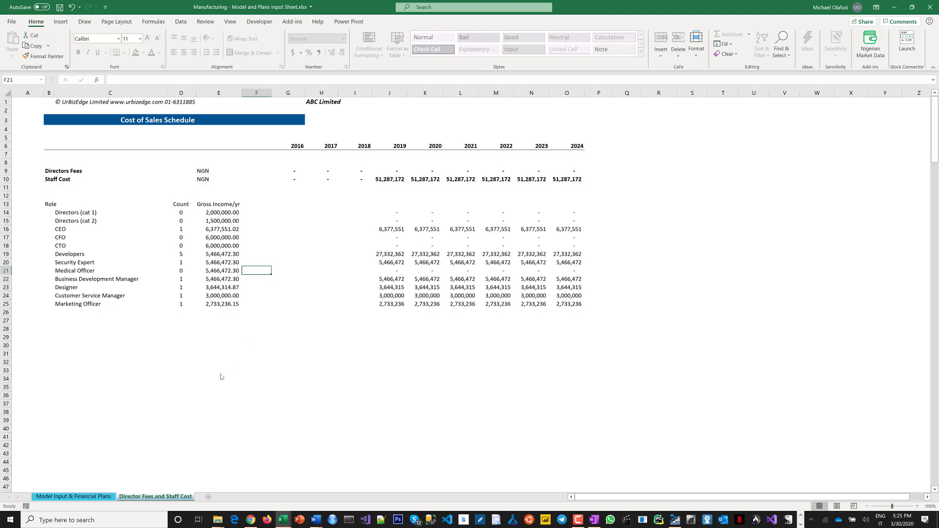
key(alt+Tab)
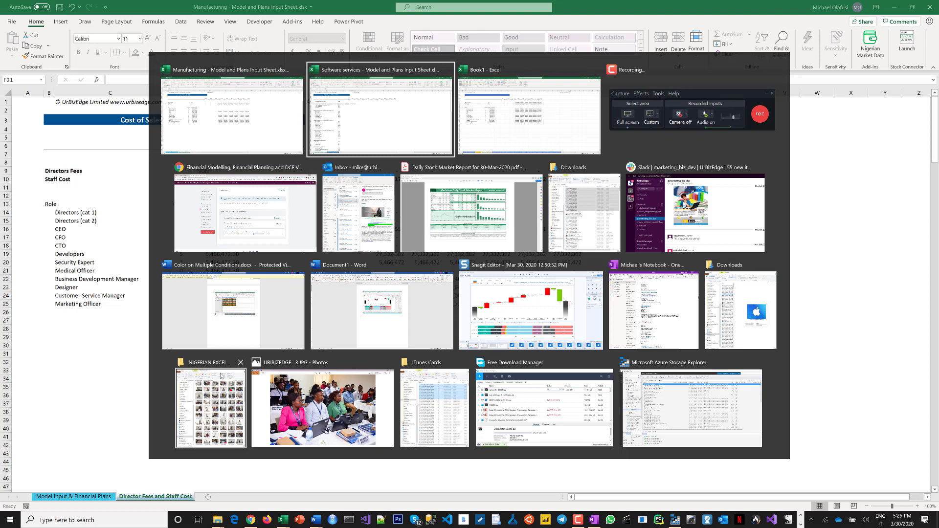
key(alt+Tab)
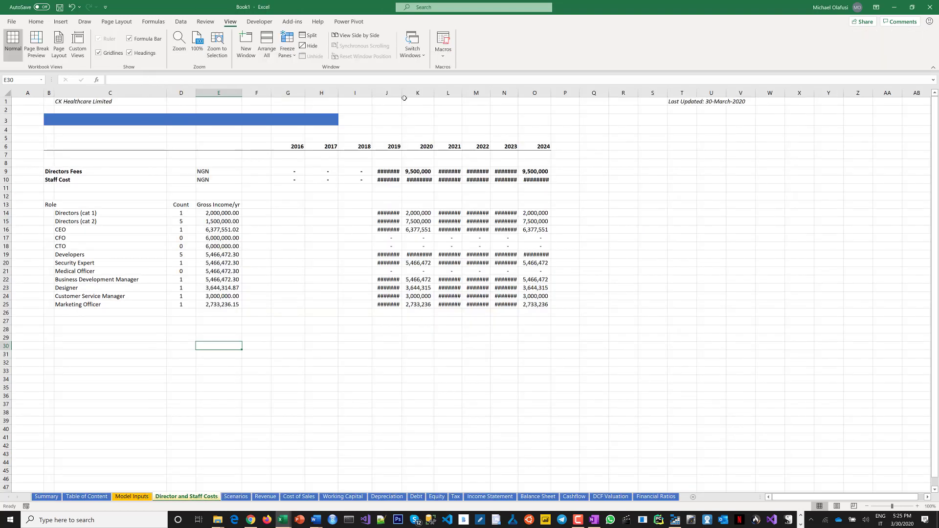
Widen the 2019 to 2024 columns so the staff cost figures display fully.
drag(397, 92, 554, 92)
click(311, 279)
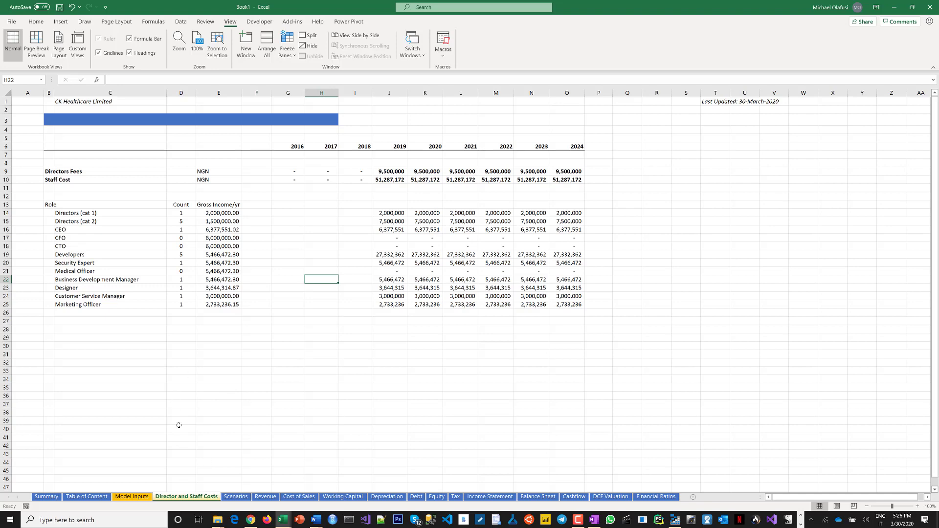
Review the Model Inputs assumptions and the directors' gross income figures on the Director and Staff Costs sheet.
click(140, 497)
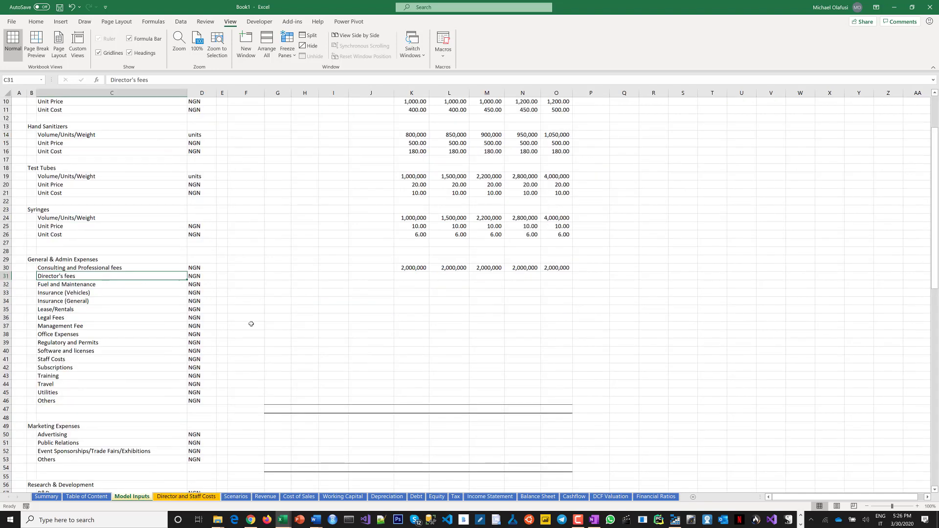
click(253, 325)
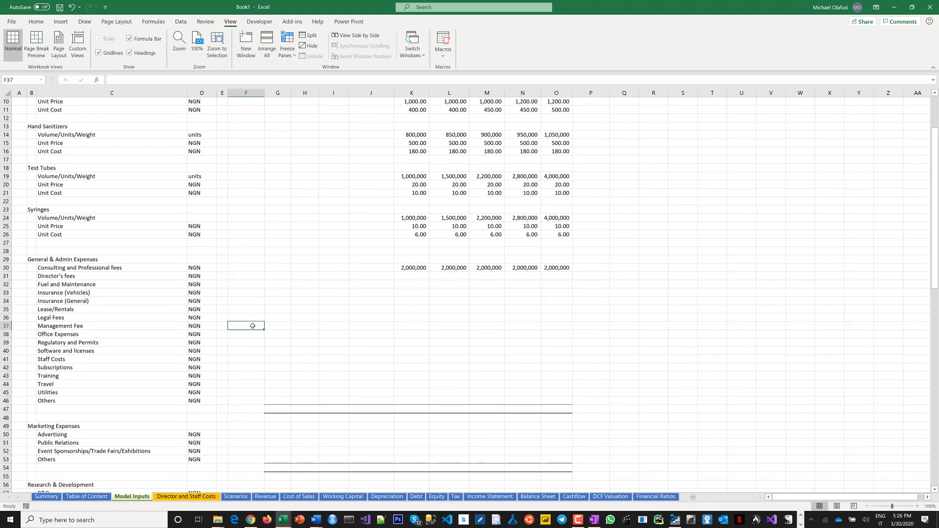
scroll(251, 346, up, 3)
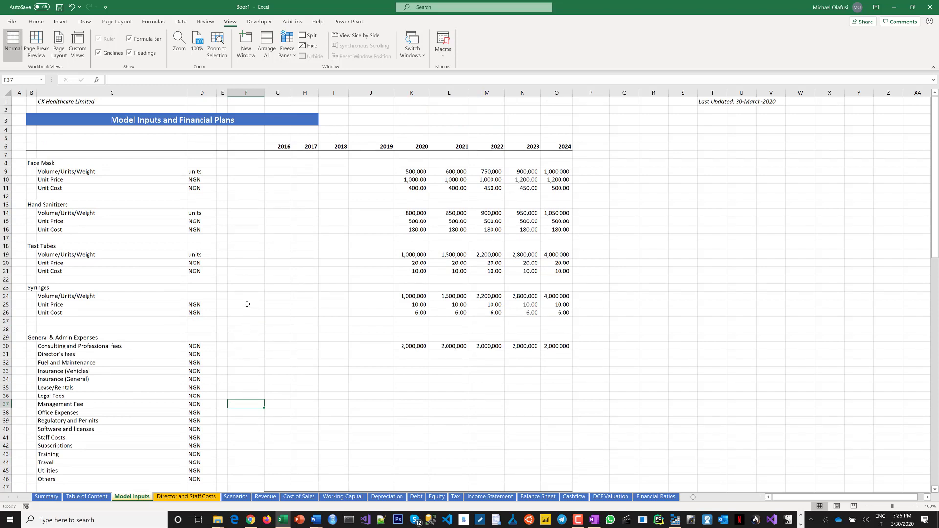
drag(196, 266, 196, 271)
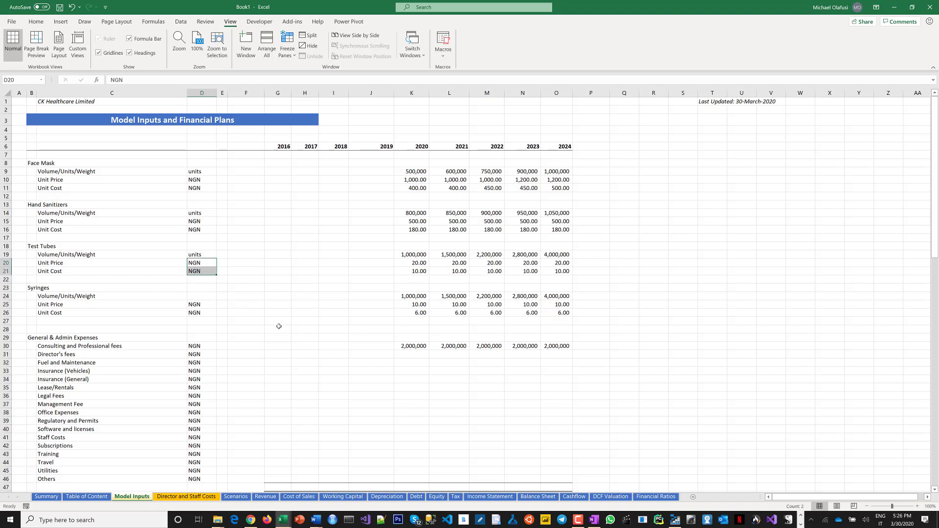
scroll(203, 489, down, 1)
click(191, 497)
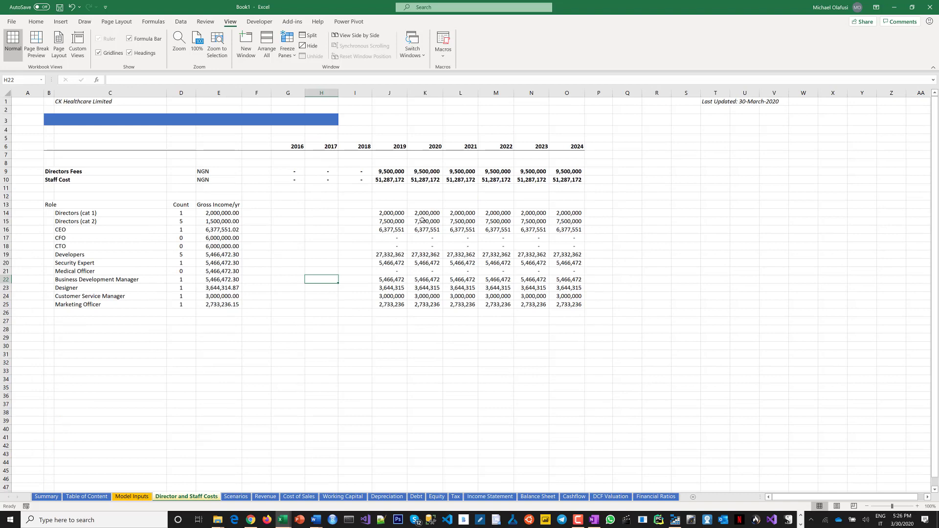
click(217, 213)
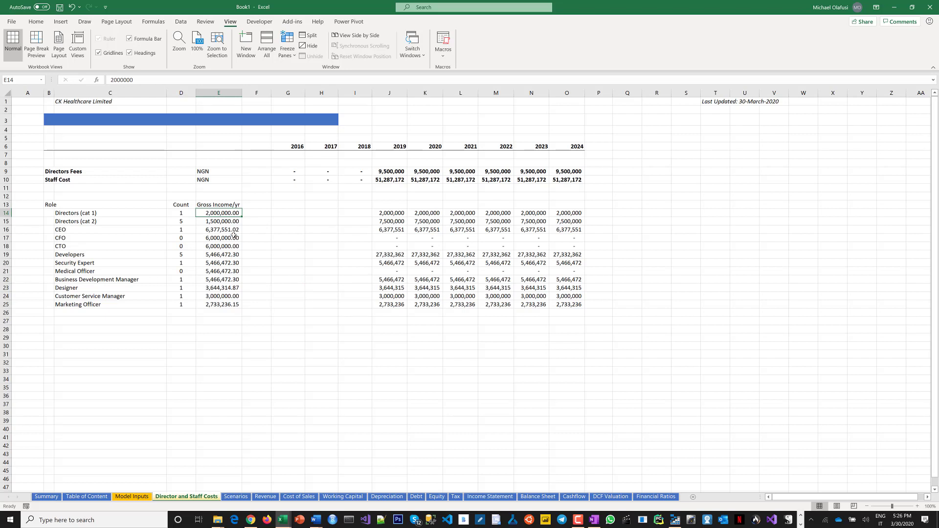
click(216, 223)
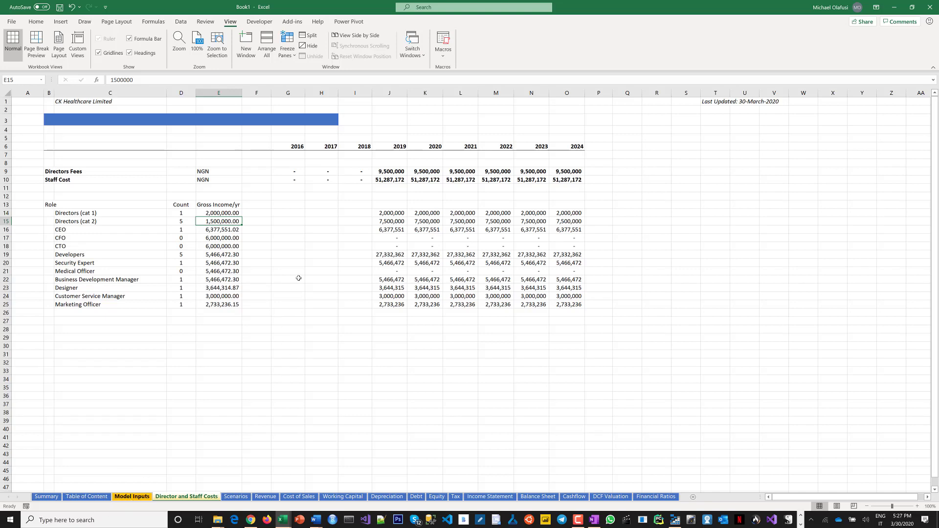
key(ctrl+Page_Up)
Link the Director's fees row for 2020 to 2024 in Model Inputs to the Directors Fees row on the Director and Staff Costs sheet.
click(382, 336)
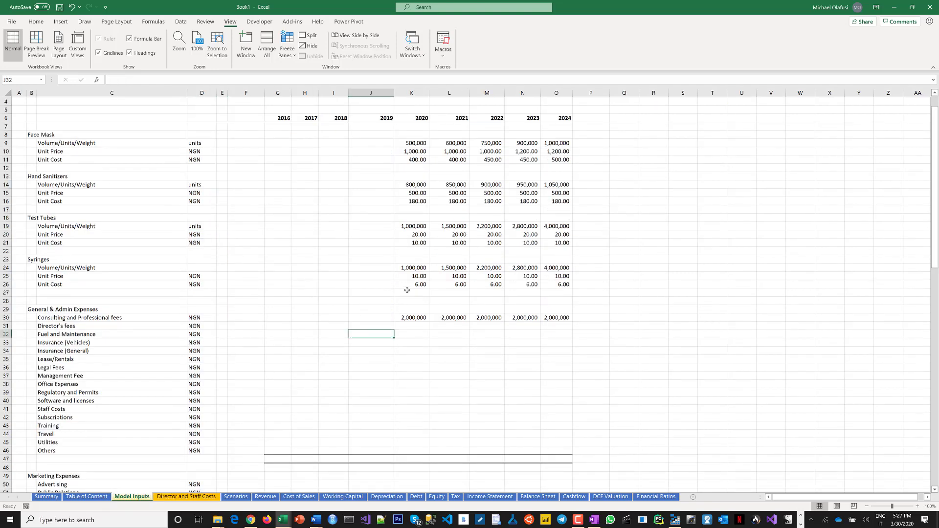
scroll(392, 319, down, 1)
click(416, 293)
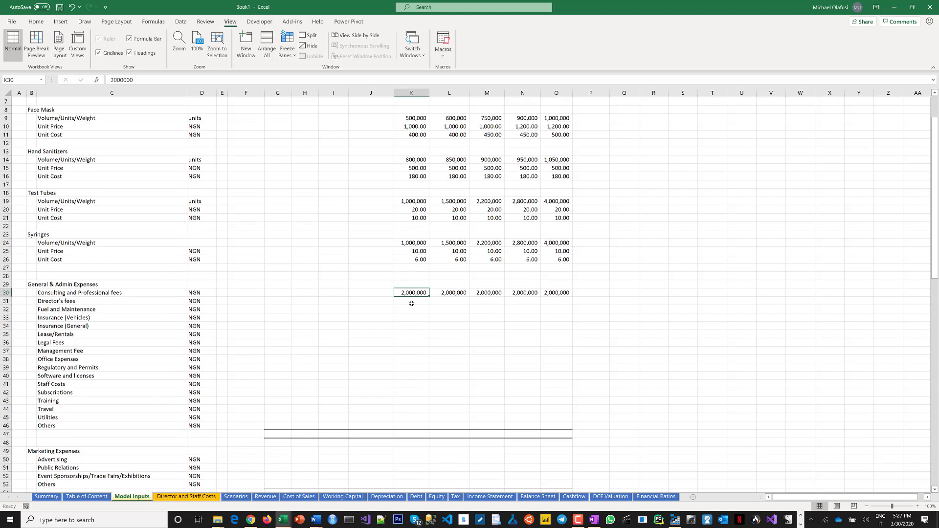
click(412, 302)
text(=)
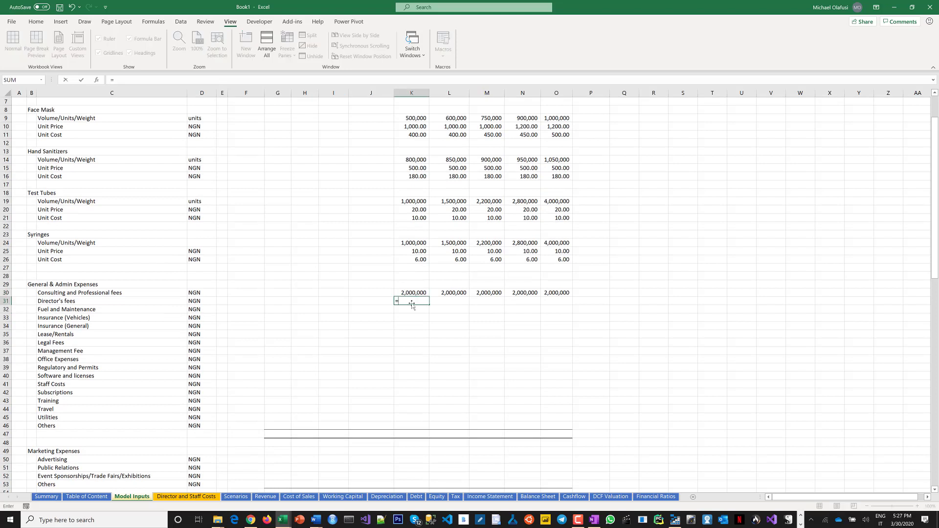
key(ctrl+Page_Down)
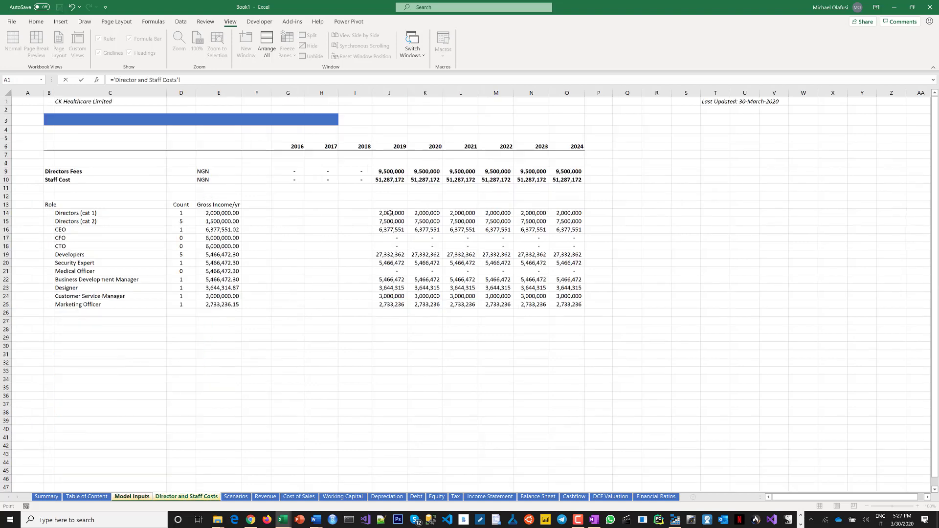
click(416, 173)
key(Return)
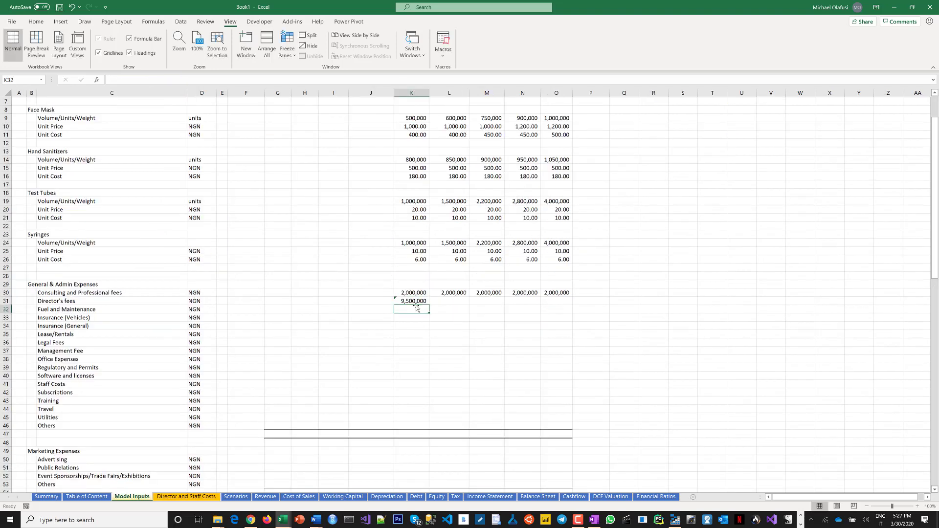
key(Up)
drag(429, 304, 567, 303)
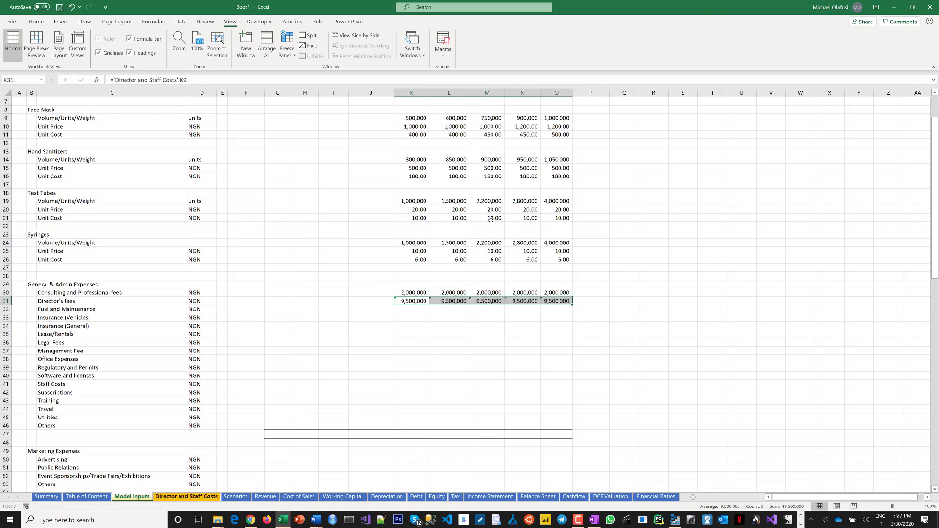
Clear the 2019 column of role cost figures on the Director and Staff Costs sheet.
key(ctrl+Page_Down)
drag(390, 213, 375, 319)
key(Delete)
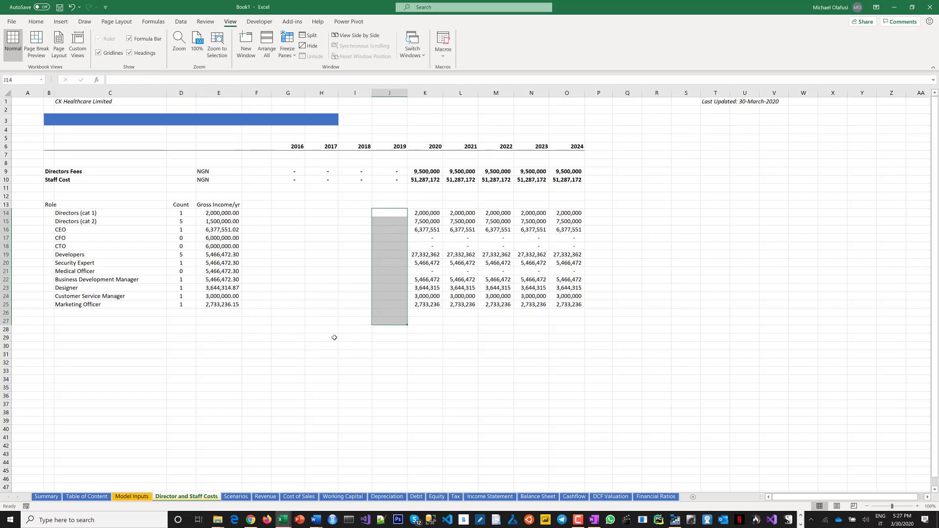
Enter 1,500,000 as Fuel and Maintenance for every year from 2020 to 2024 in Model Inputs.
click(132, 496)
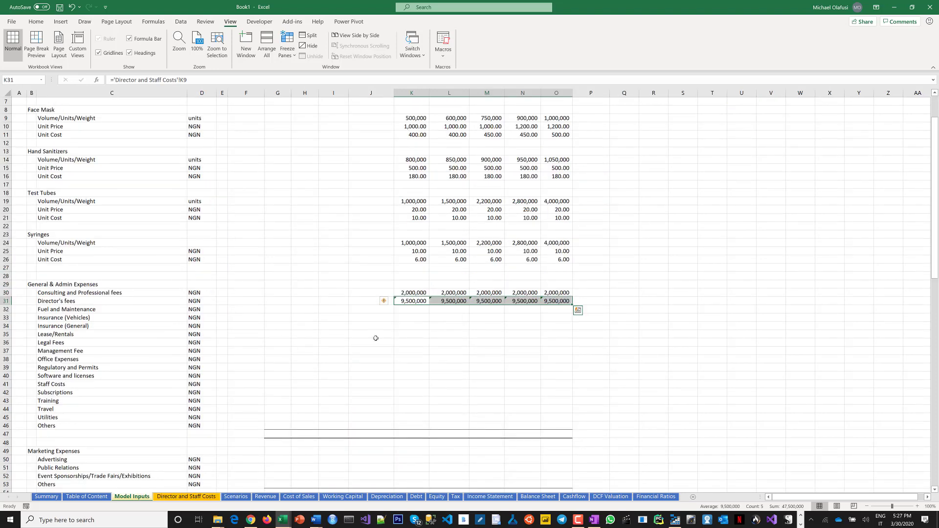
click(409, 312)
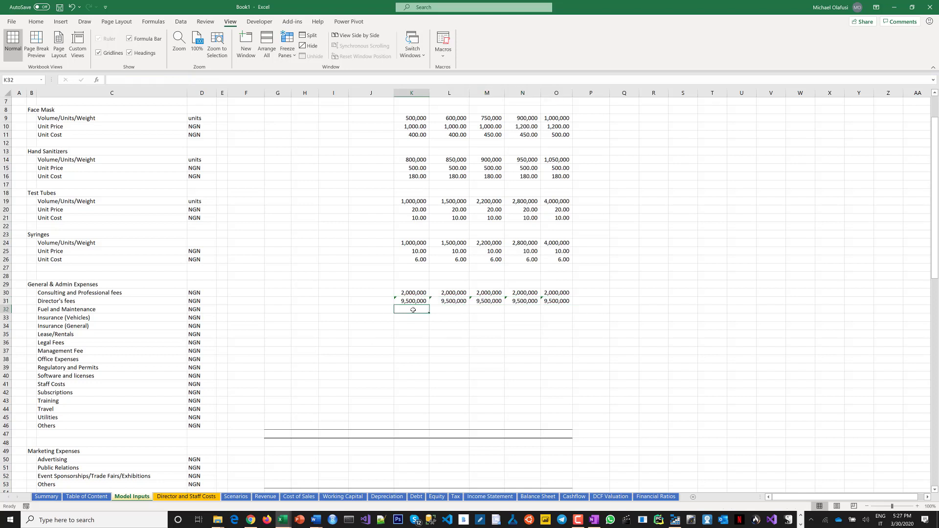
drag(410, 311, 548, 308)
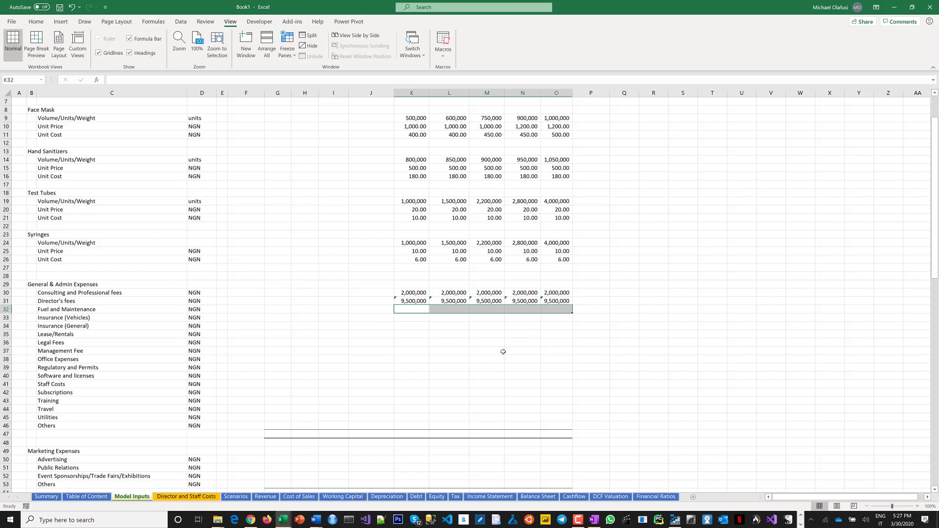
text(1)
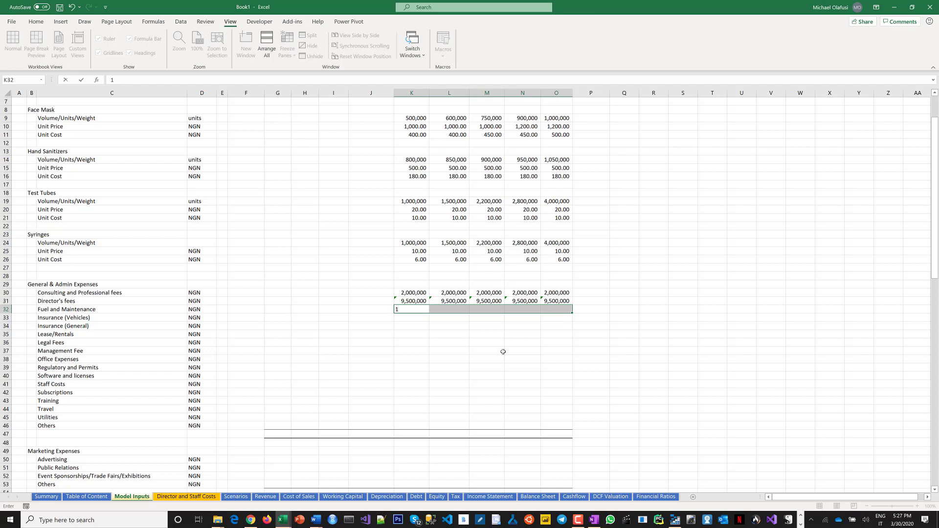
text(,500,000)
key(ctrl+Return)
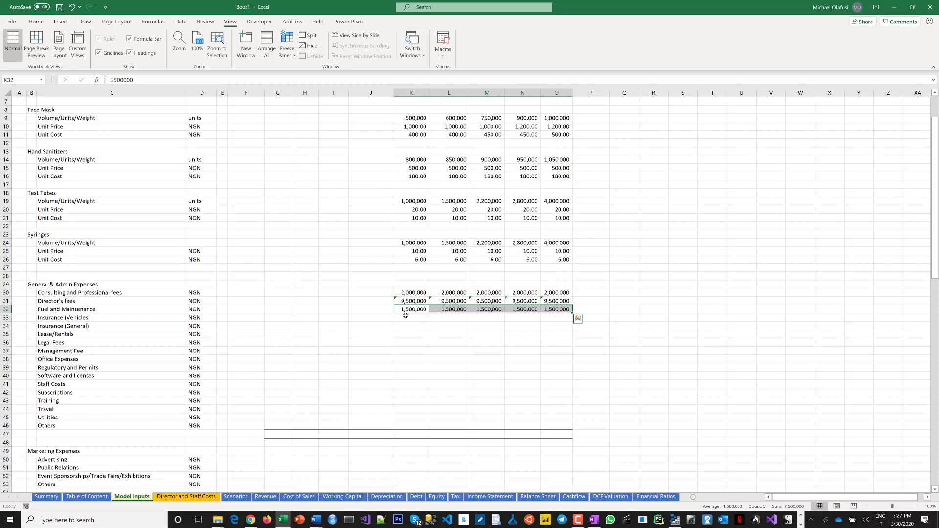
Enter 1,200,000 as Insurance (Vehicles) for 2020 through 2024.
key(Down)
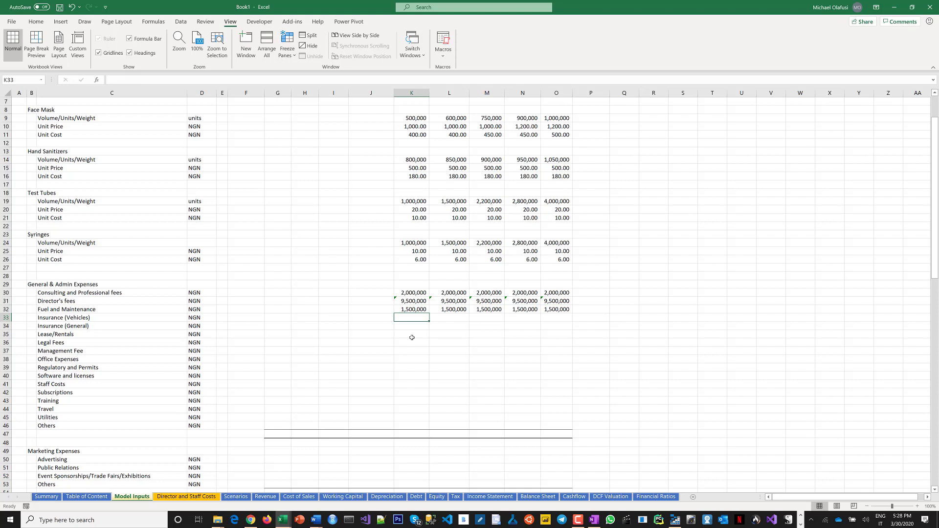
drag(415, 318, 553, 319)
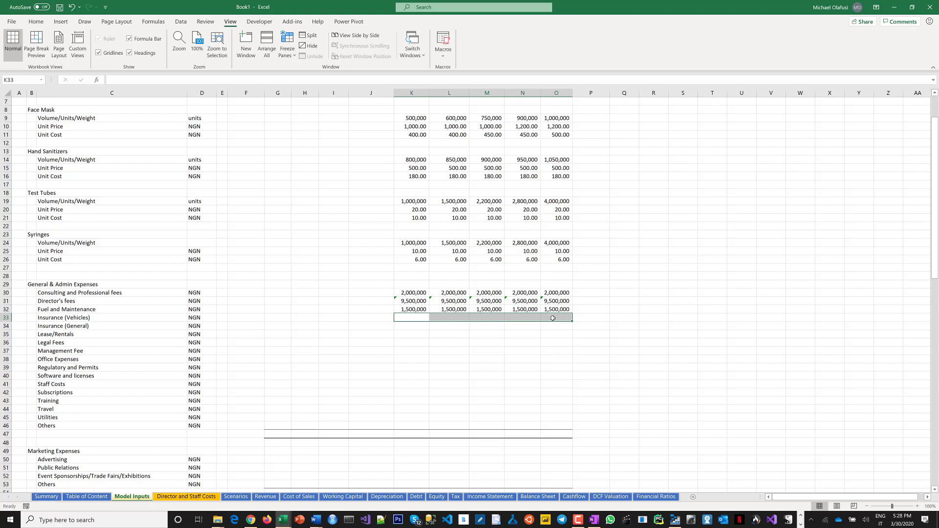
text(1,200)
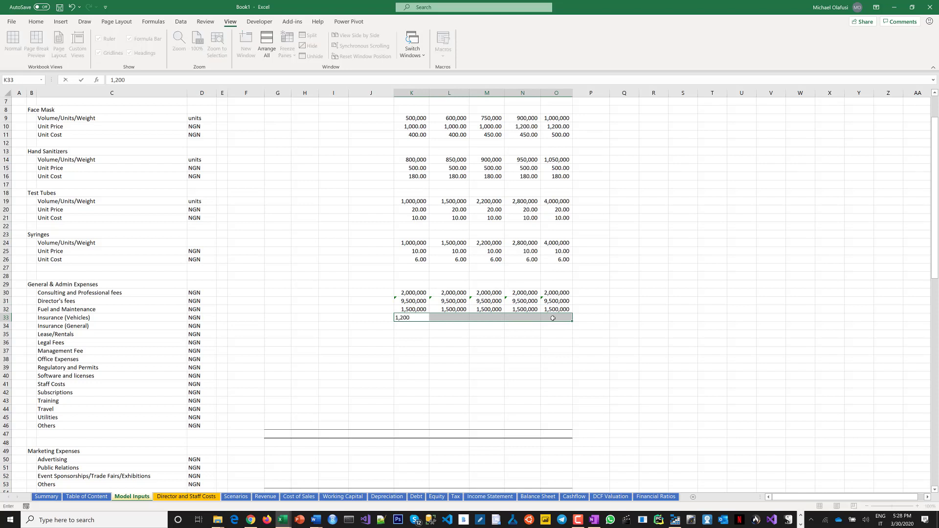
text(,000)
key(ctrl+Return)
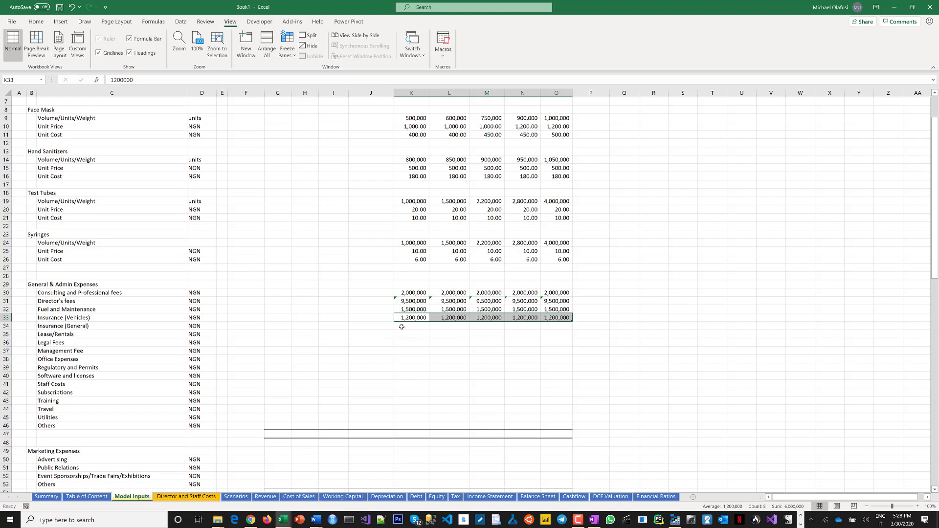
Enter 2,000,000 as Insurance (General) for 2020 through 2024.
drag(403, 326, 551, 327)
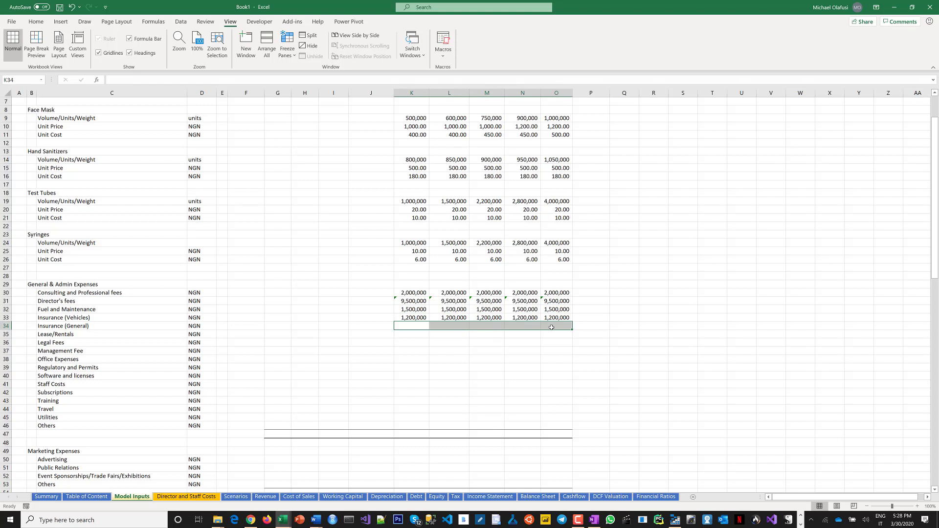
text(2)
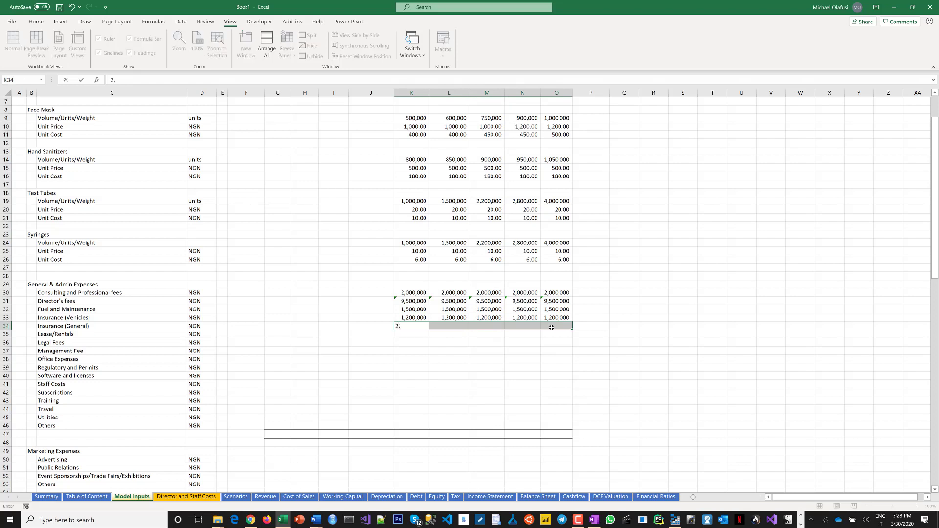
text(,000,000)
key(ctrl+Return)
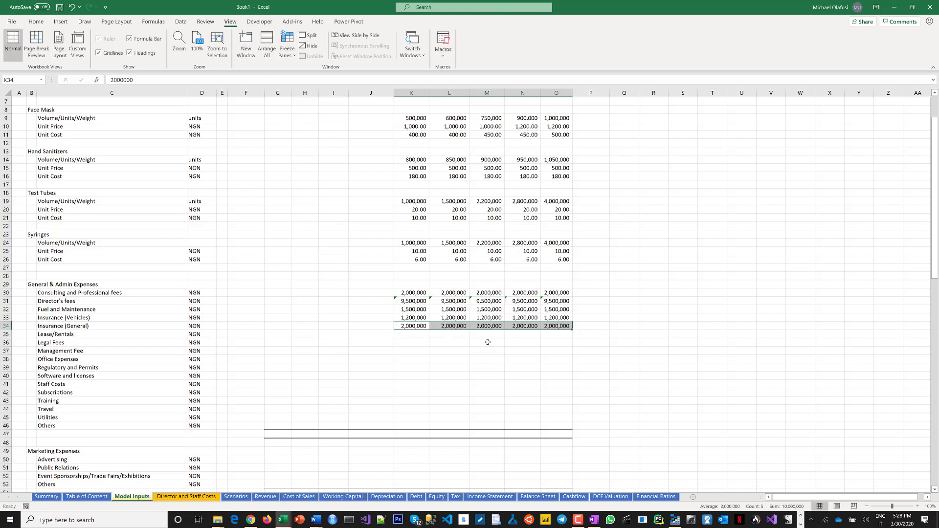
Enter 5,000,000 as Lease/Rentals for 2020 through 2024.
drag(408, 334, 547, 334)
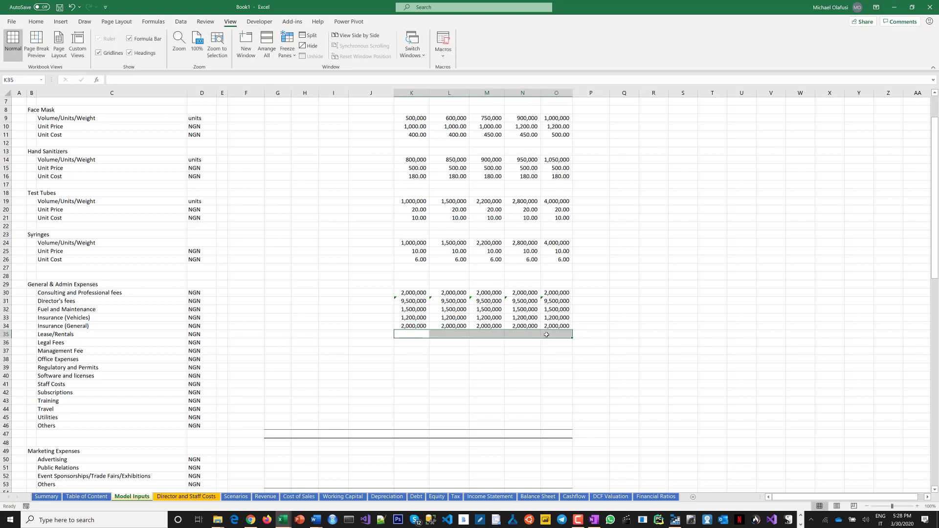
text(5)
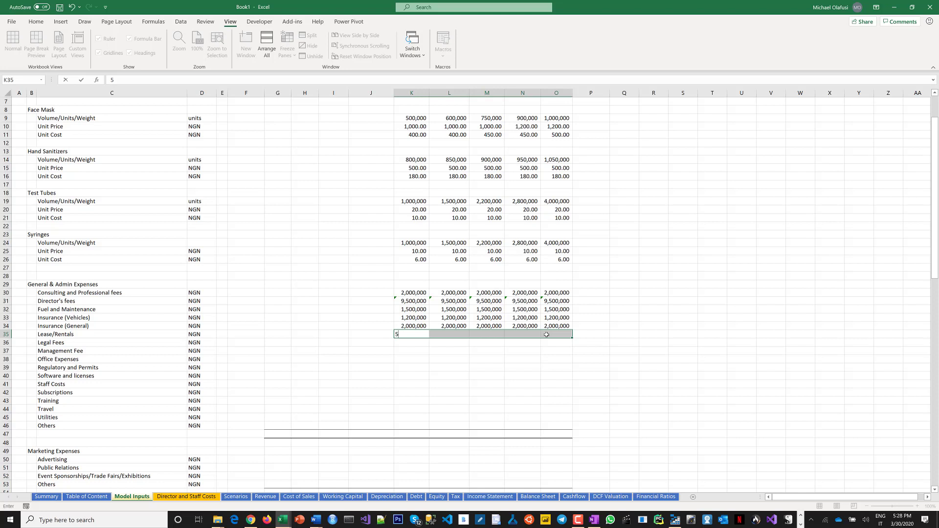
text(,000,000)
key(ctrl+Return)
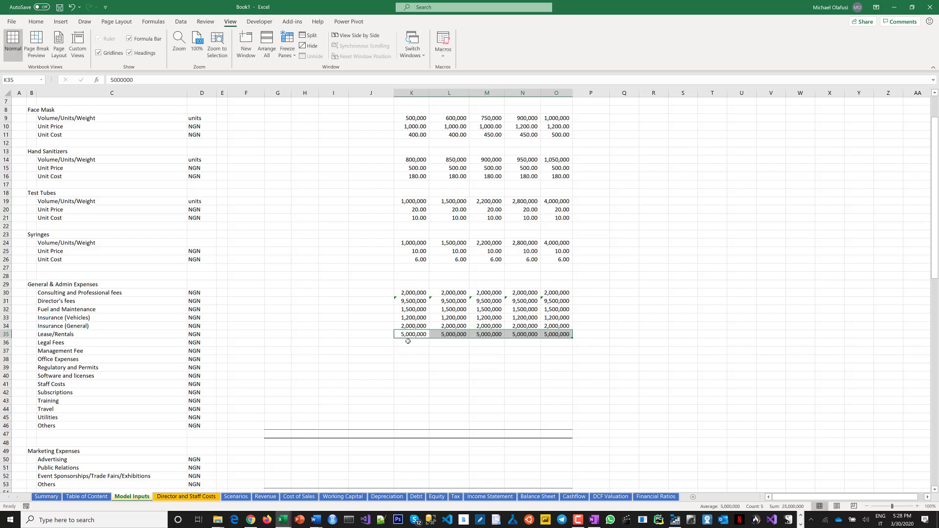
Enter 1,000,000 as Legal Fees for 2020 through 2024.
drag(410, 341, 560, 342)
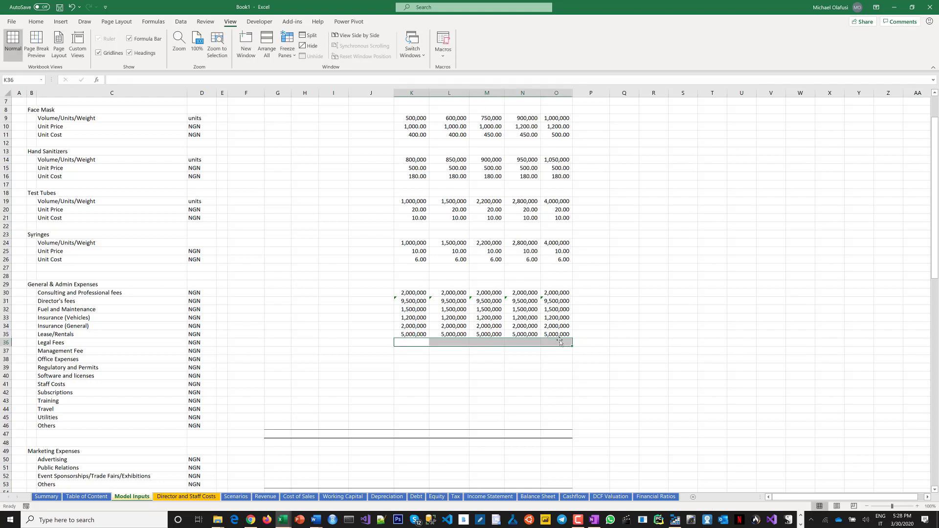
text(1,)
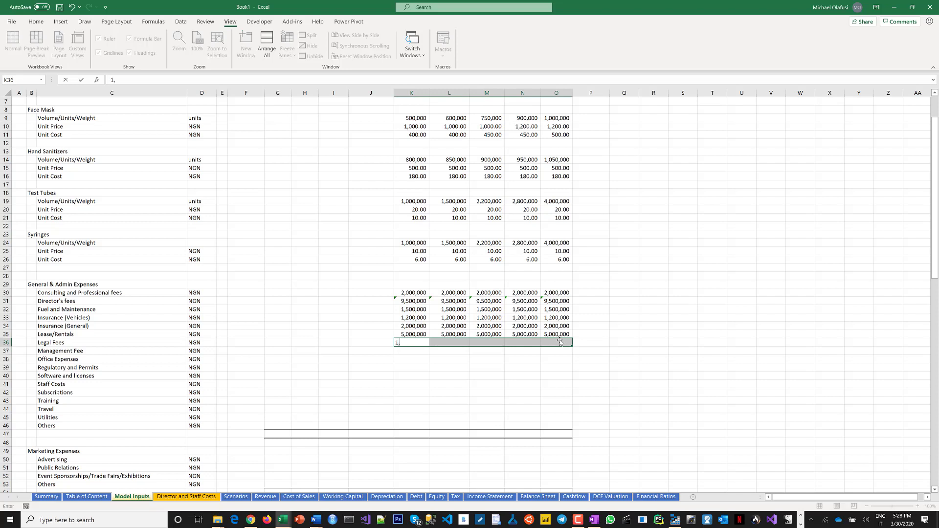
text(000,000)
key(ctrl+Return)
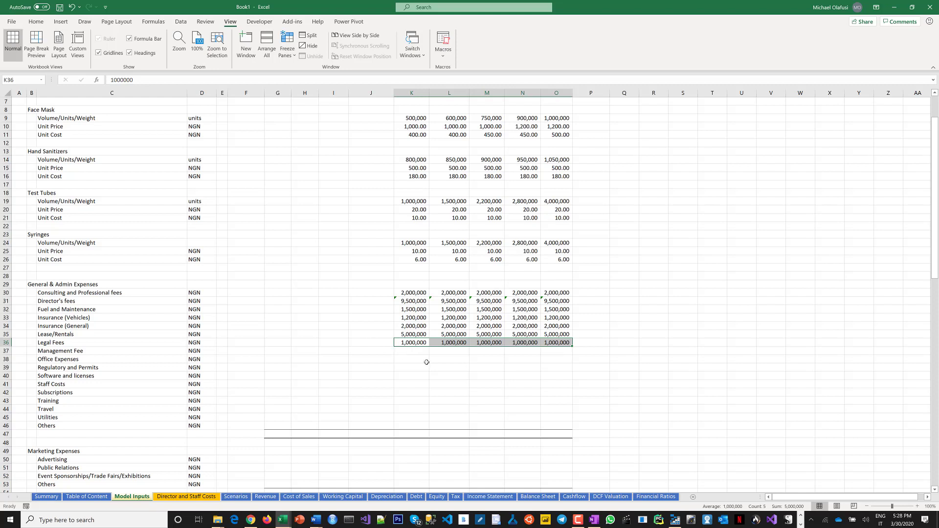
Start entering the Management Fee amounts for 2020 through 2024.
drag(414, 351, 558, 351)
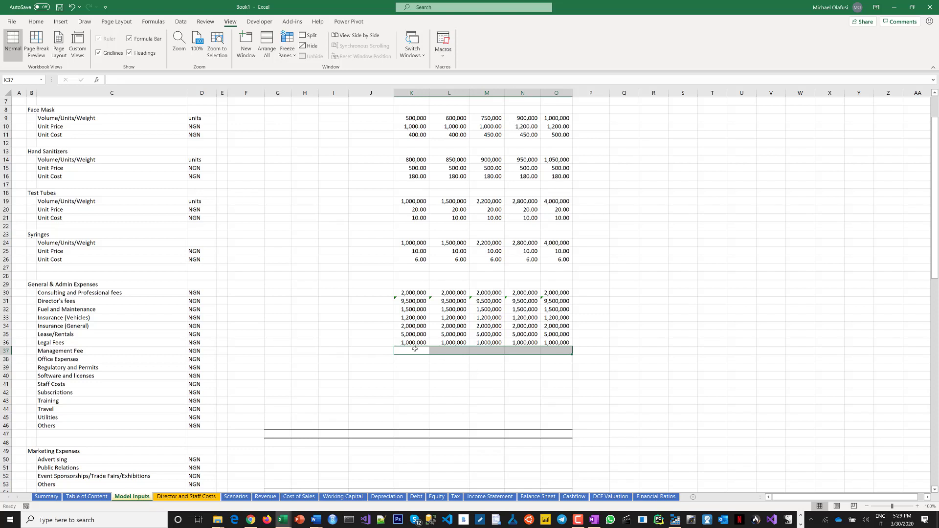
Enter 0 as Management Fee for 2020 through 2024.
text(0)
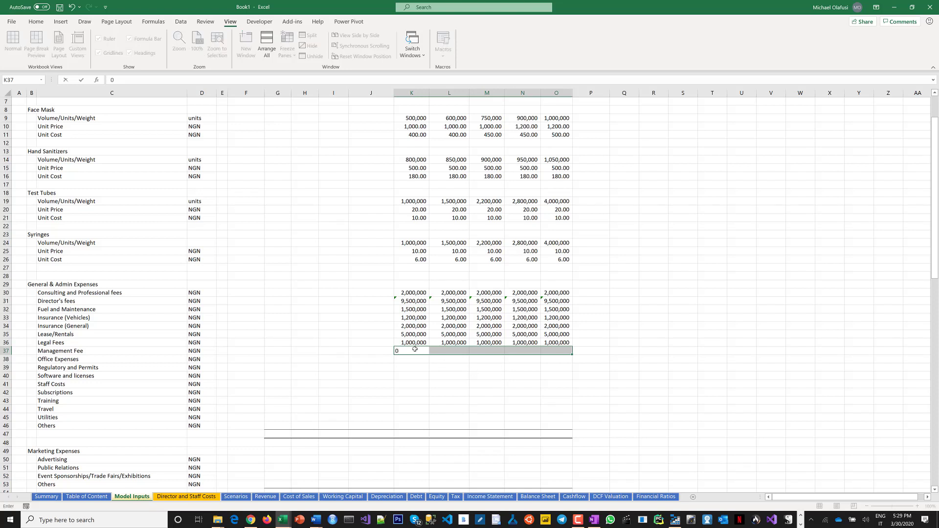
key(ctrl+Return)
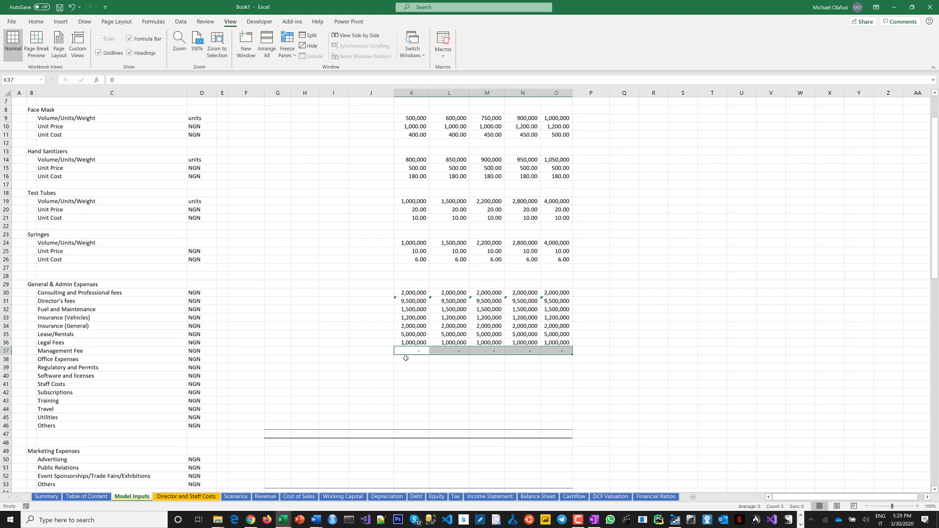
Enter 800,000 as Office Expenses for 2020 through 2024.
drag(405, 359, 558, 359)
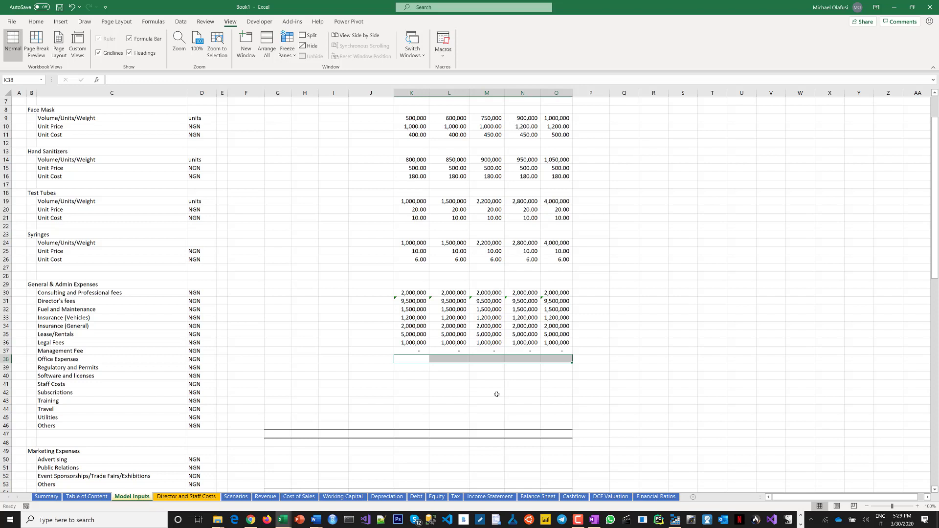
text(800)
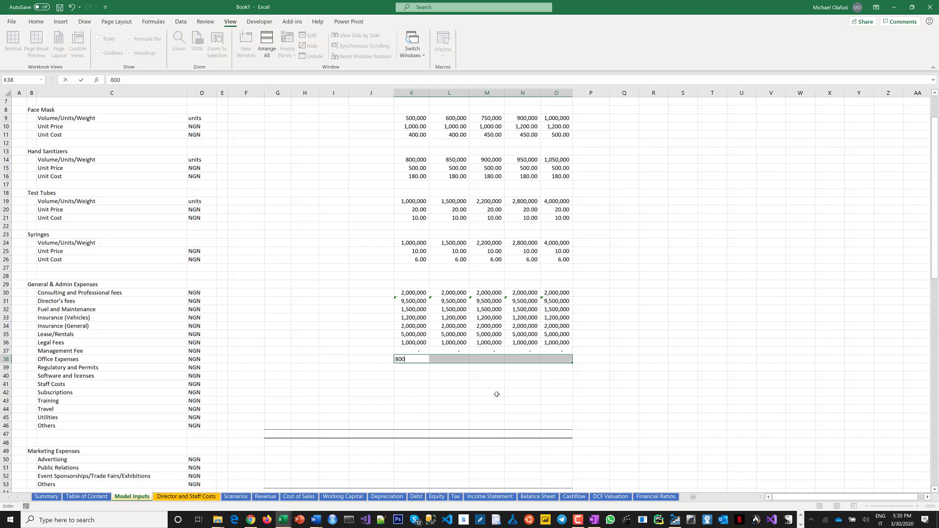
text(,000)
key(ctrl+Return)
key(Down)
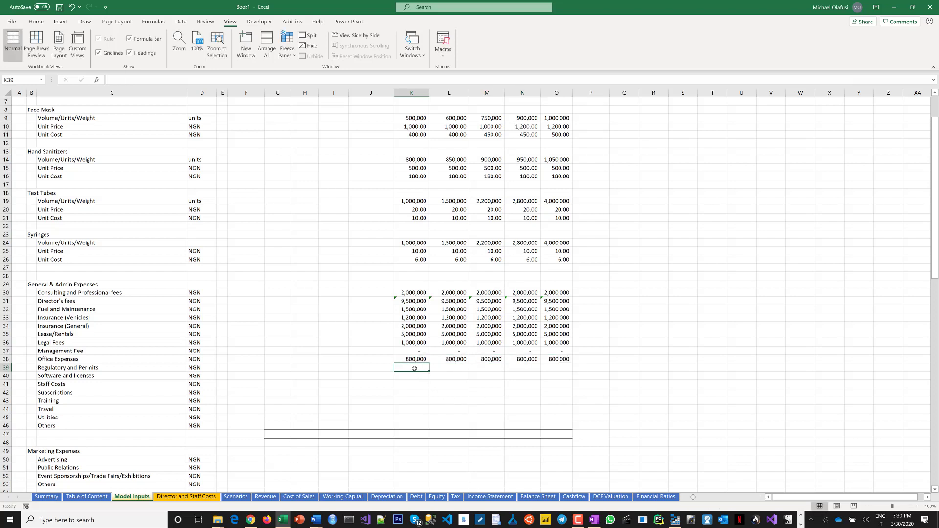
Enter 500,000 as Regulatory and Permits for 2020 through 2024.
drag(410, 368, 552, 367)
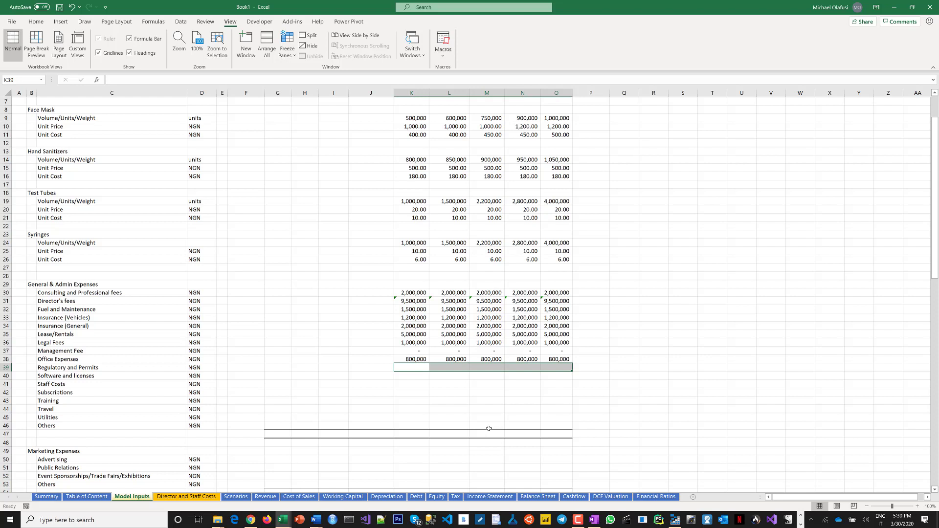
text(50,,)
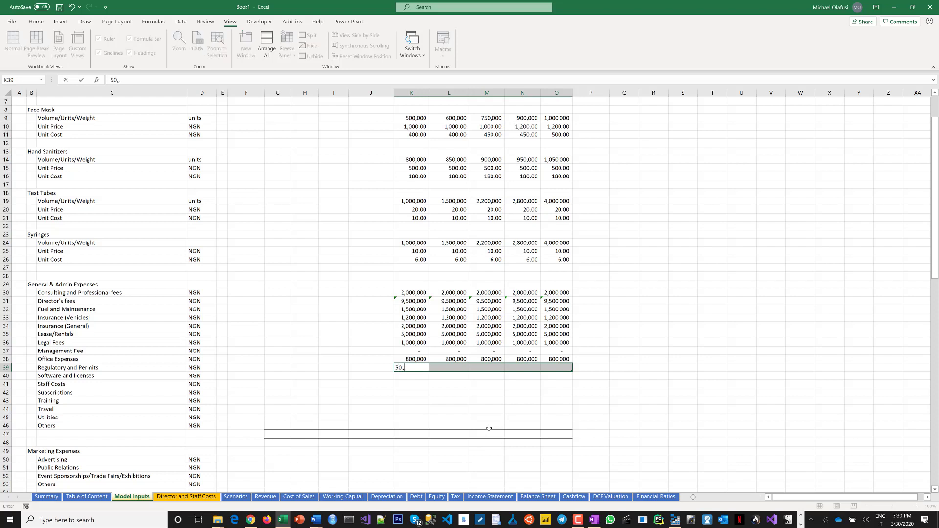
key(BackSpace)
key(BackSpace)
text(00,000)
key(ctrl+Return)
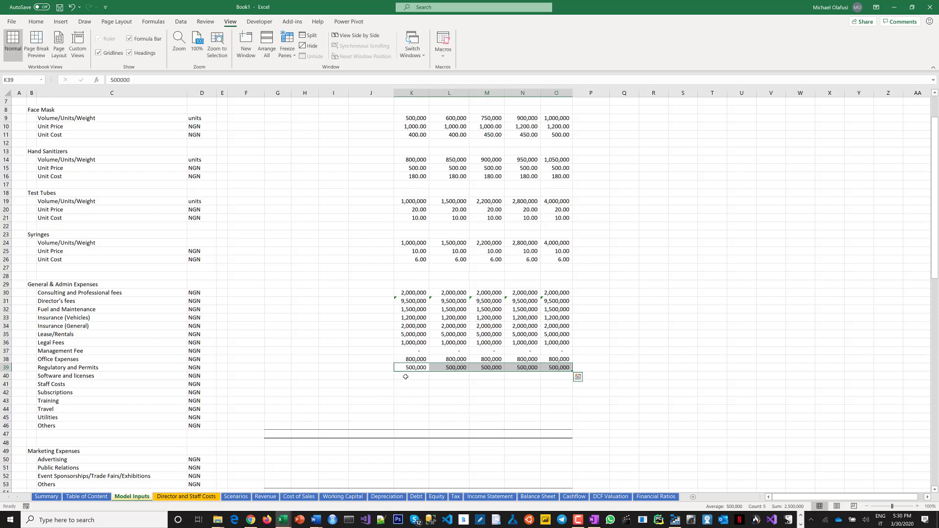
Enter 300,000 as Software and licenses for 2020 through 2024.
drag(405, 375, 550, 375)
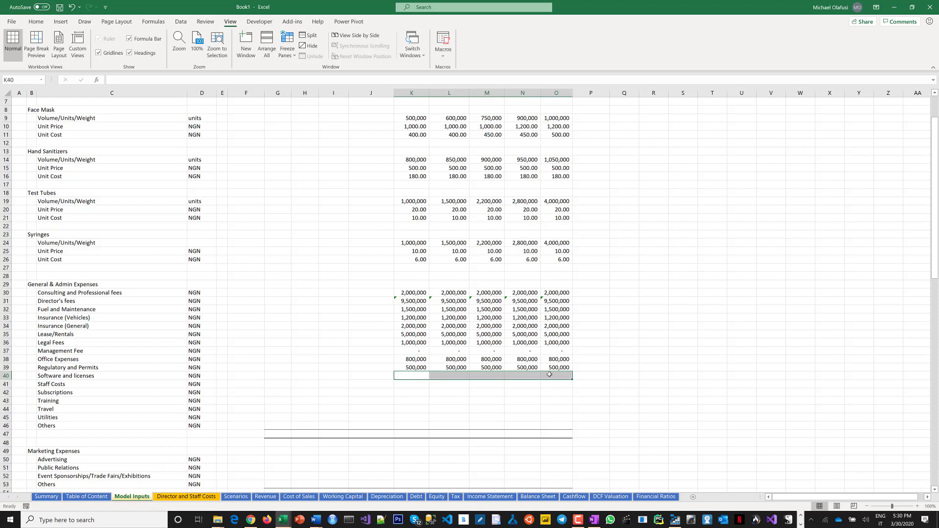
text(4)
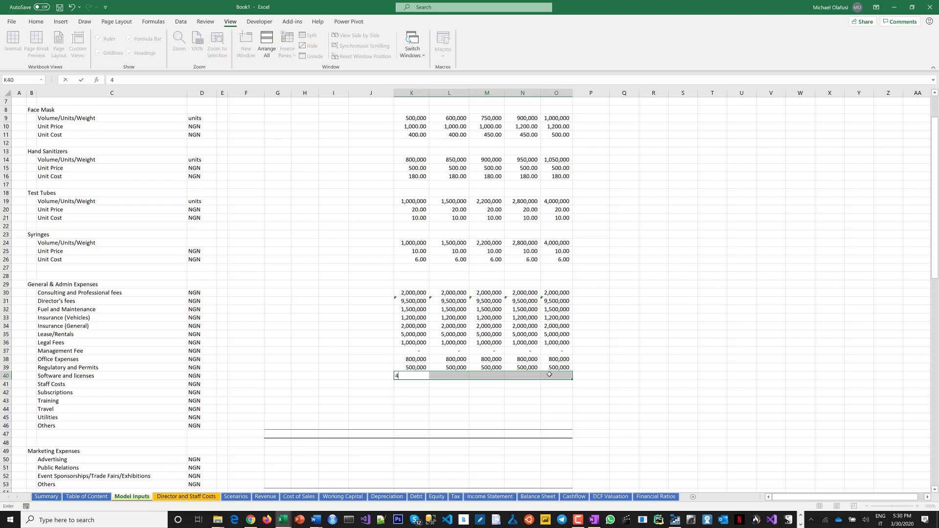
key(BackSpace)
text(200,000)
key(BackSpace)
text(3)
key(ctrl+Return)
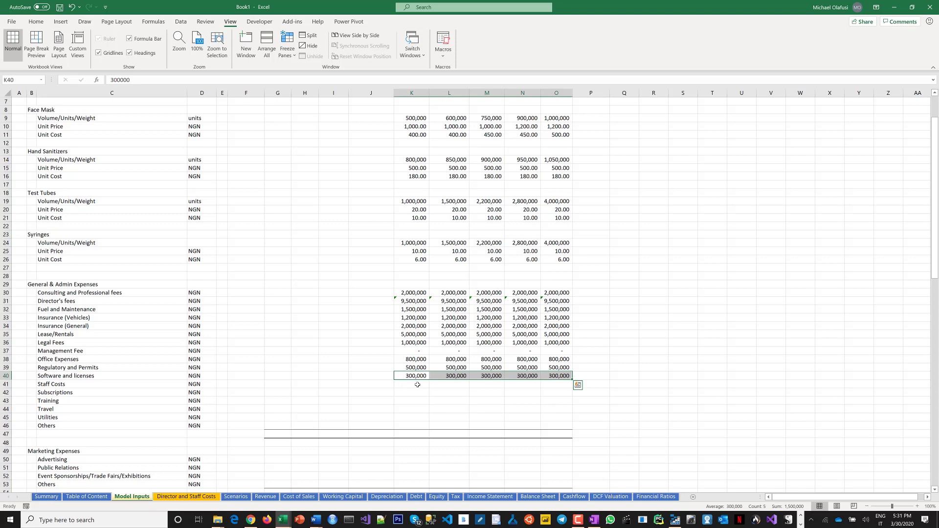
Review the staff roles on the Director and Staff Costs sheet against the reference workbook's staff cost schedule.
click(187, 496)
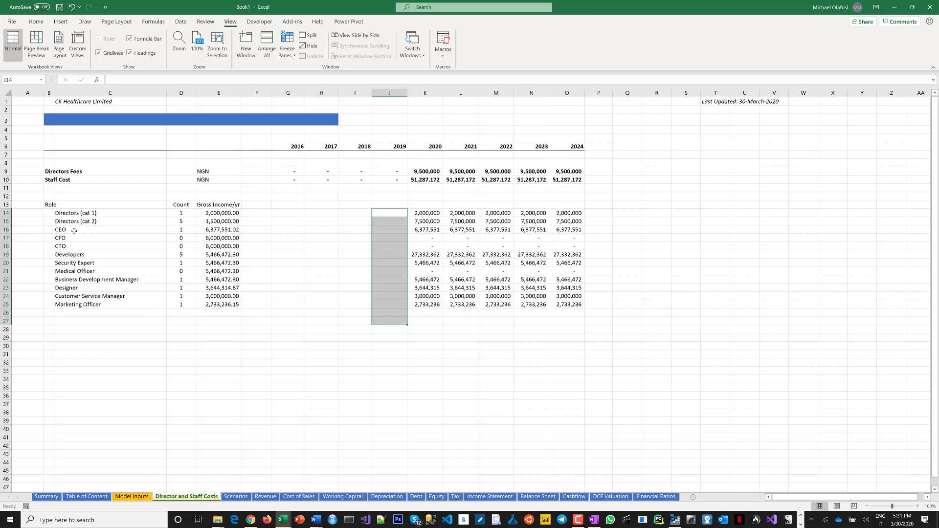
click(74, 229)
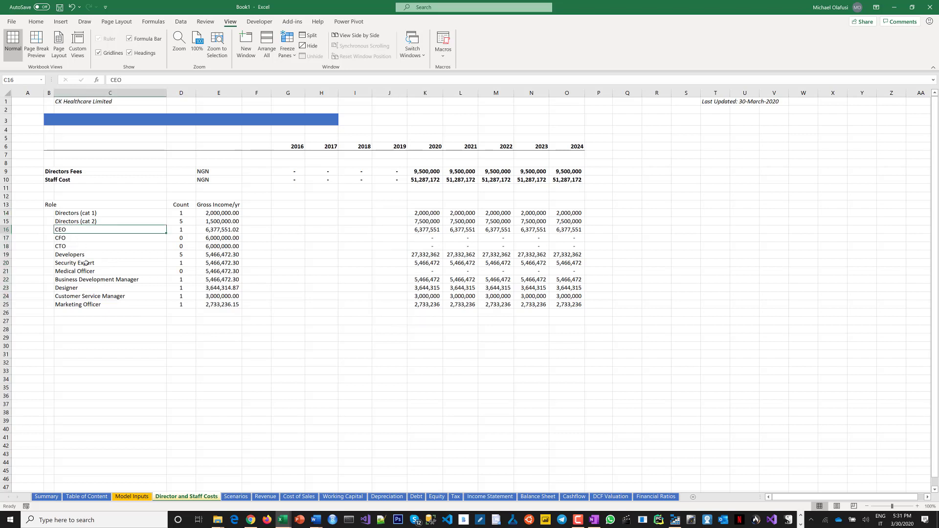
click(72, 239)
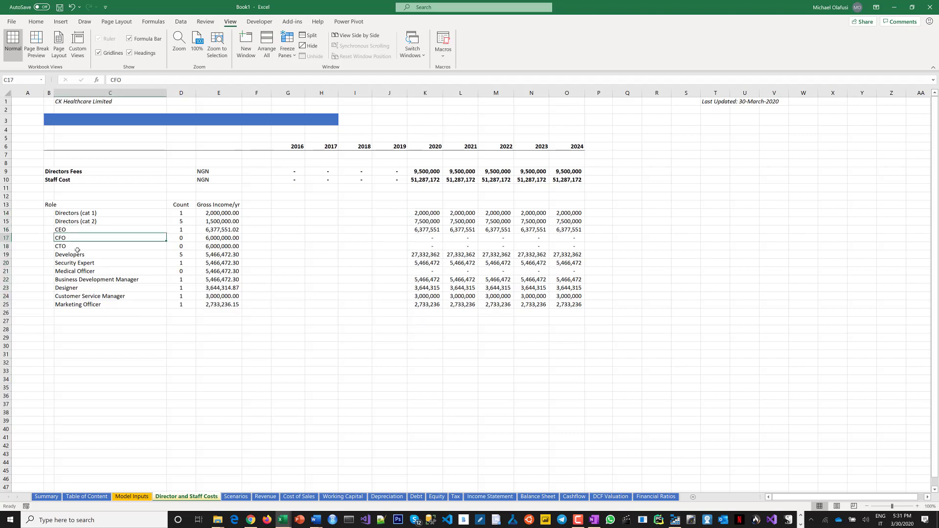
click(75, 247)
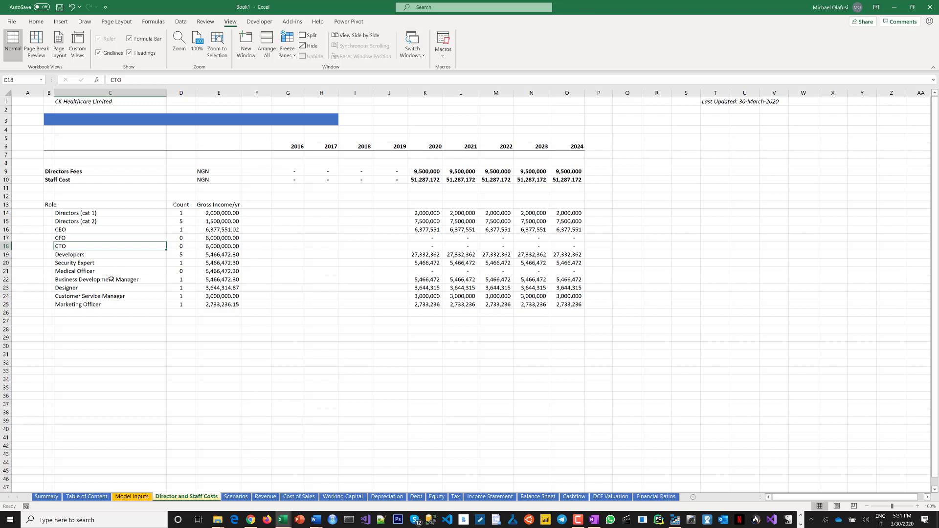
click(92, 255)
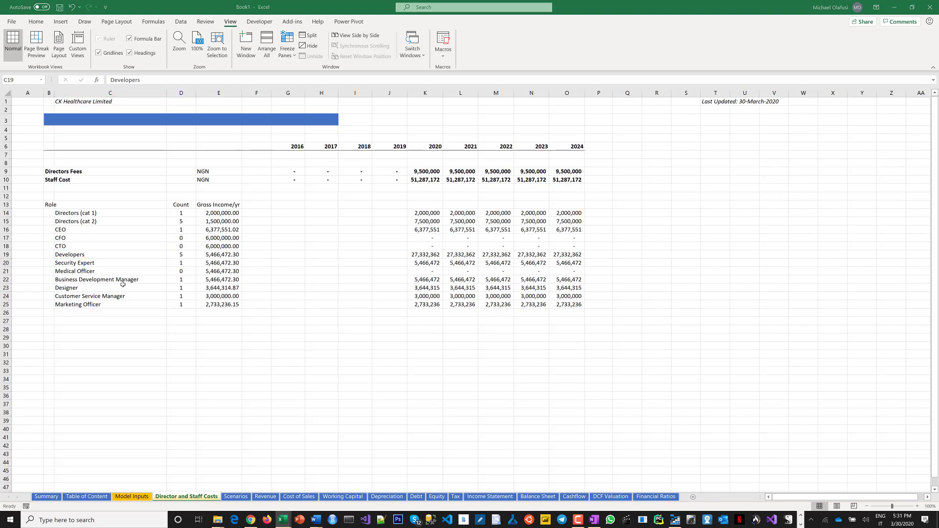
key(alt+Tab)
key(Tab)
key(alt+shift+Tab)
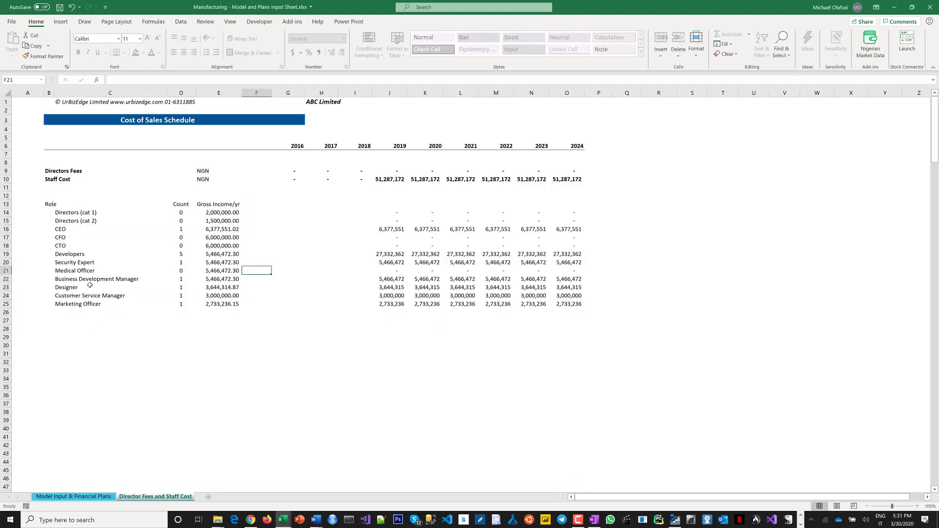
click(75, 254)
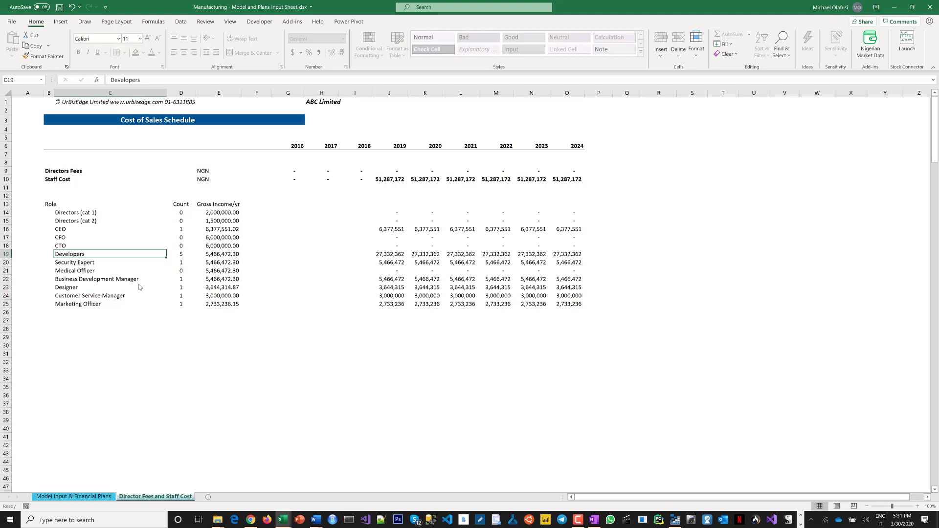
key(alt+Tab)
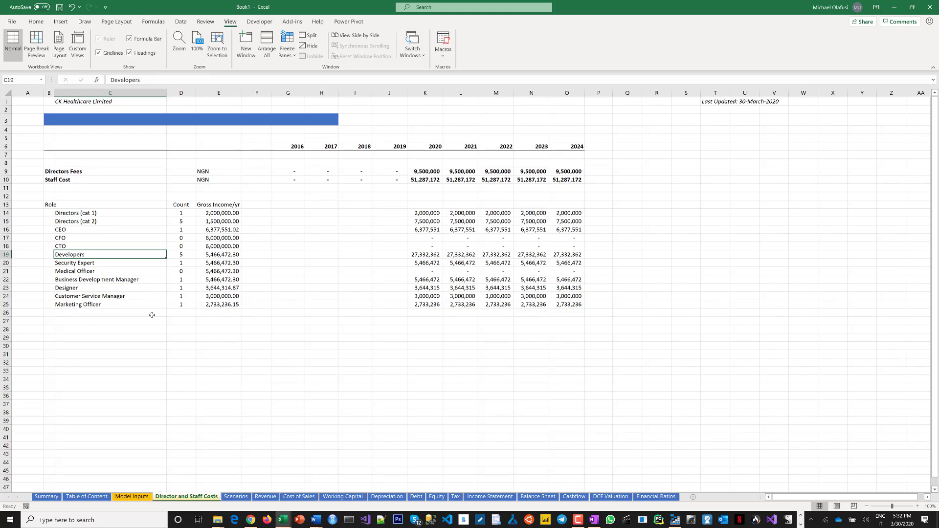
Rename the Developers role to Production Managers.
text(P)
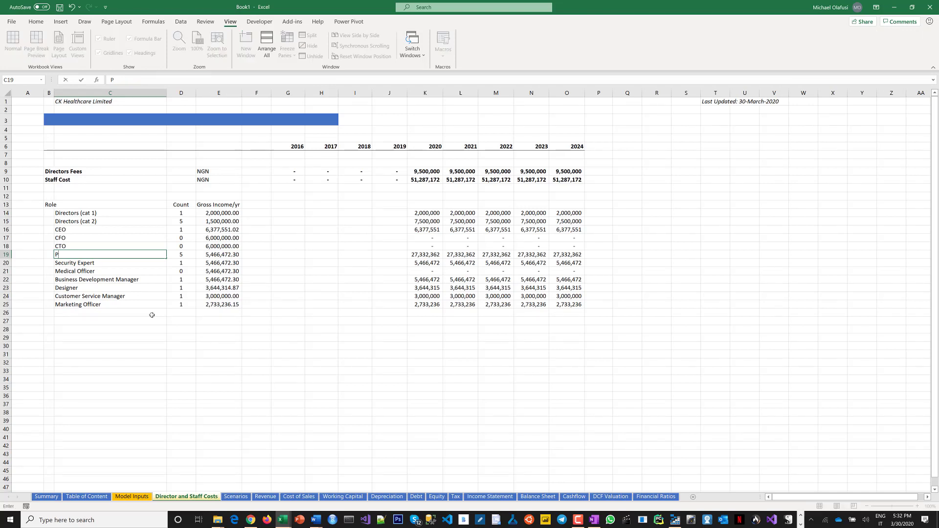
text(roduction Managers)
key(Return)
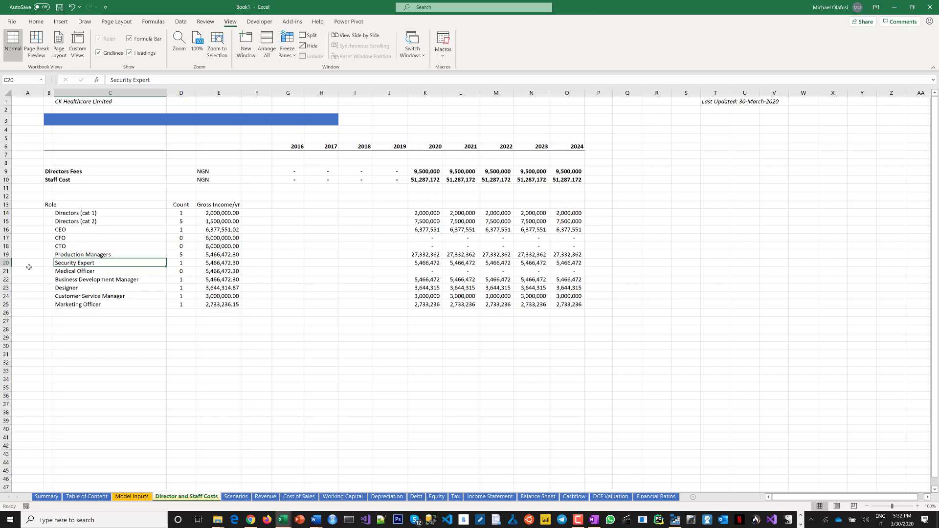
Move the Security Expert row to the end of the role list, below Marketing Officer.
click(7, 262)
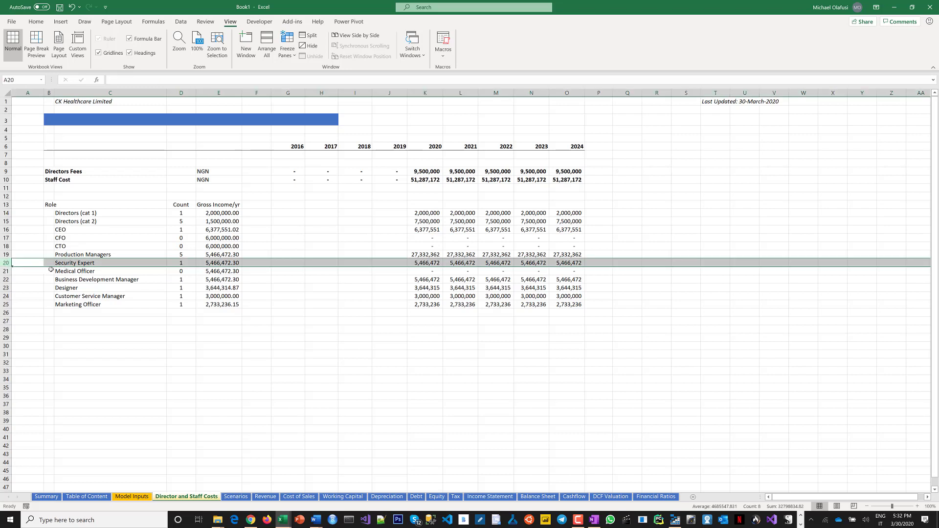
drag(46, 288, 47, 314)
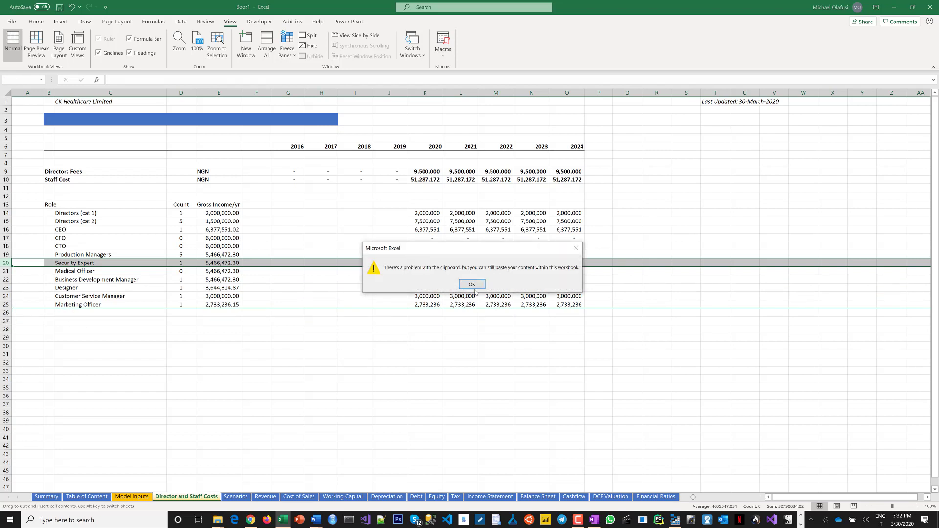
click(473, 285)
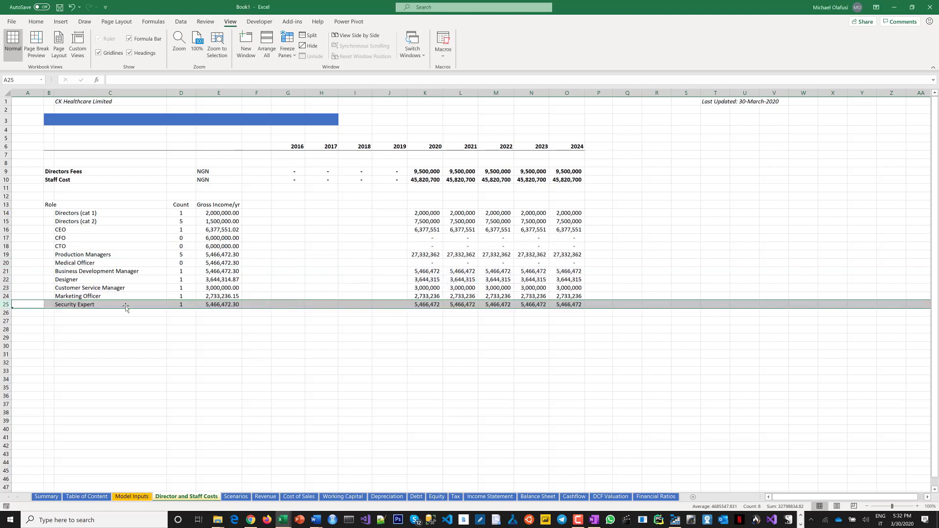
Rename the Security Expert role to Security Officer.
double_click(81, 304)
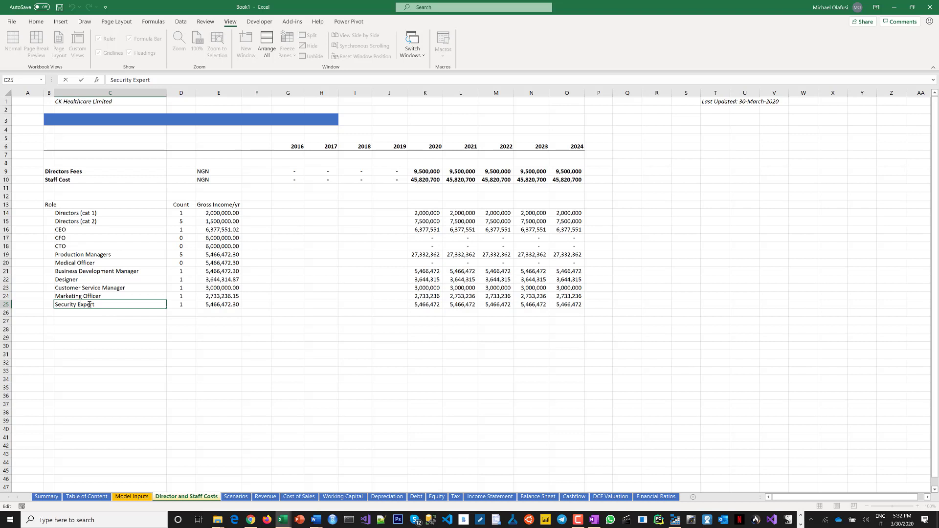
double_click(89, 304)
text(Office)
key(BackSpace)
key(BackSpace)
key(BackSpace)
text(icer)
key(Tab)
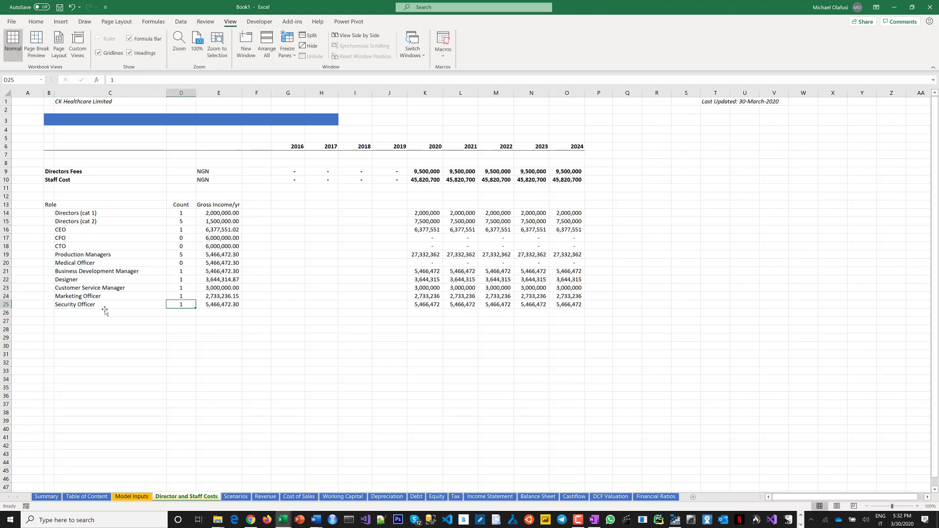
Set the Security Officer count to 2 and gross income to 1,000,000 per year.
text(2)
key(Tab)
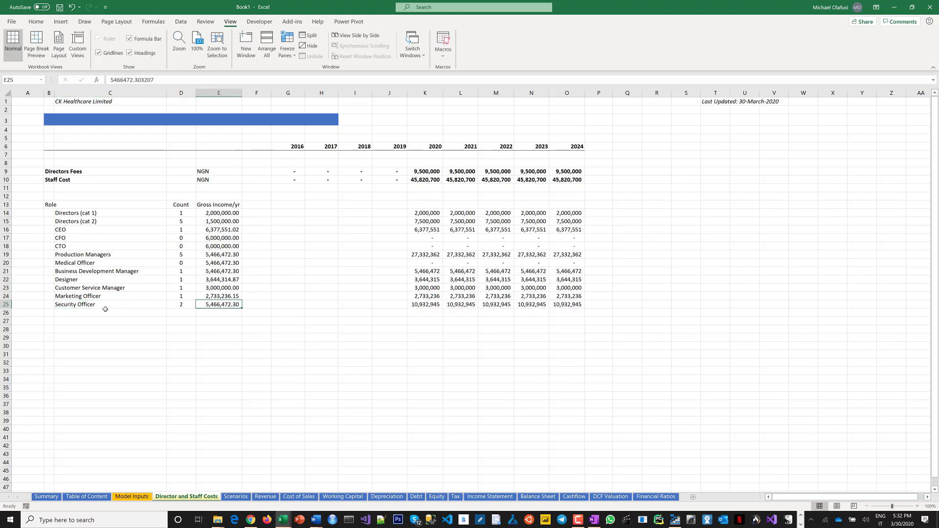
text(1)
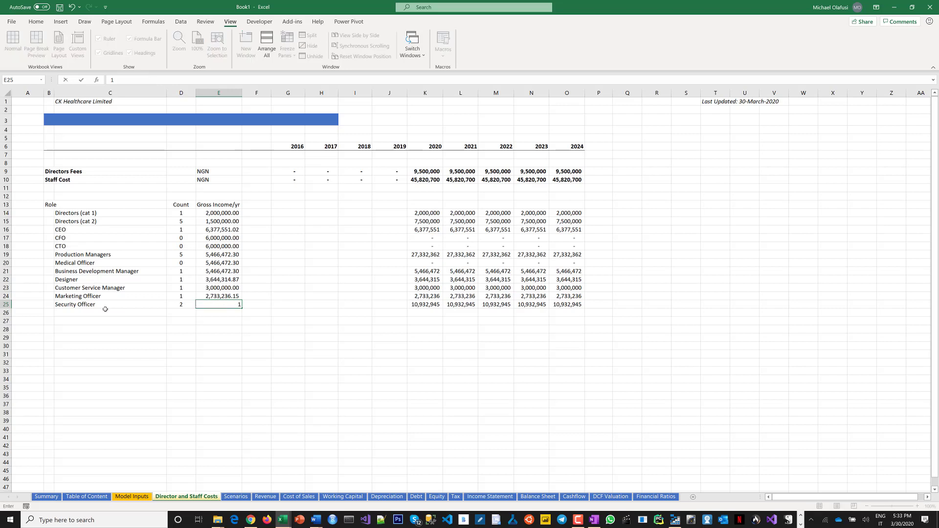
text(,000,000)
click(105, 310)
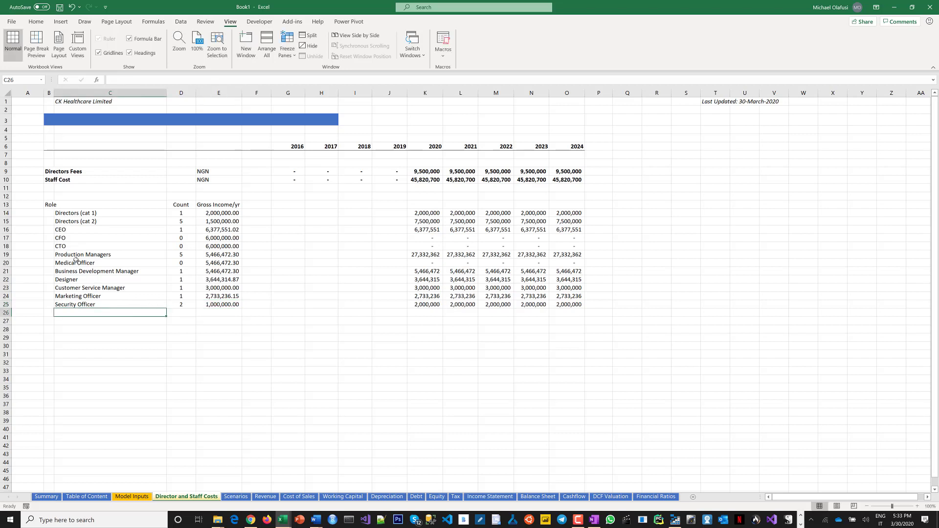
Replace the Medical Officer role with Scientists and set its count to 2.
click(71, 263)
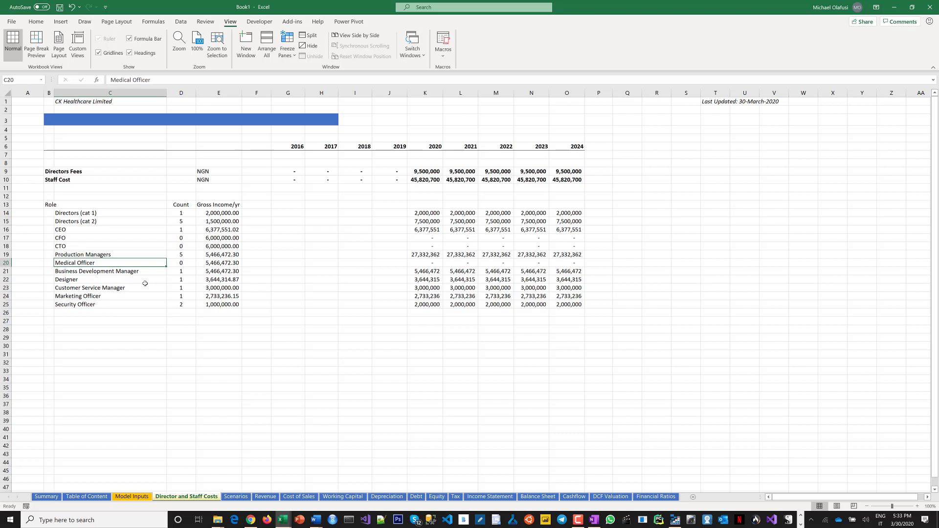
text(La)
key(BackSpace)
key(BackSpace)
key(BackSpace)
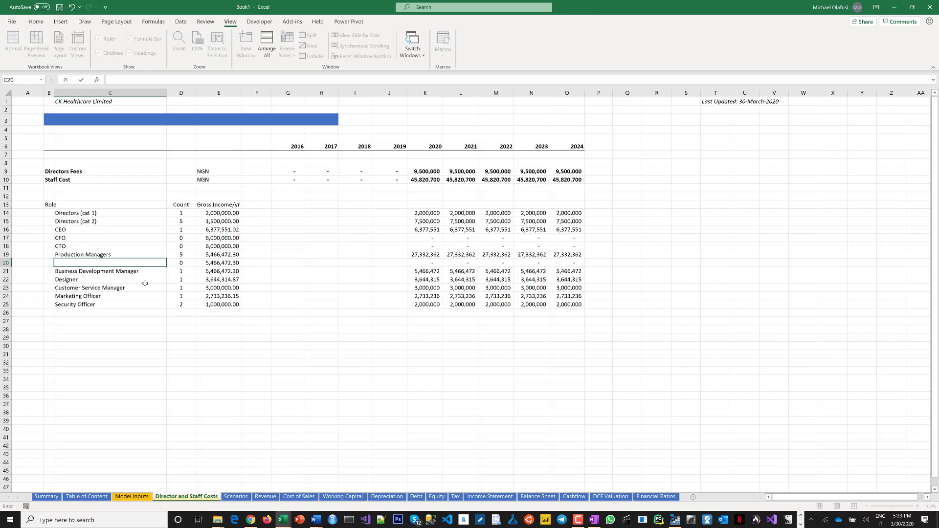
text(Scientists)
key(Tab)
text(2)
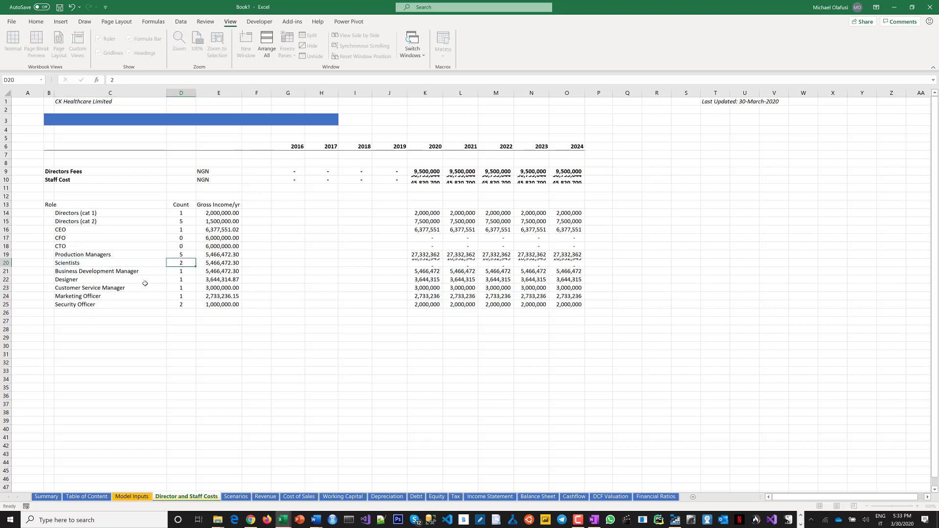
key(Tab)
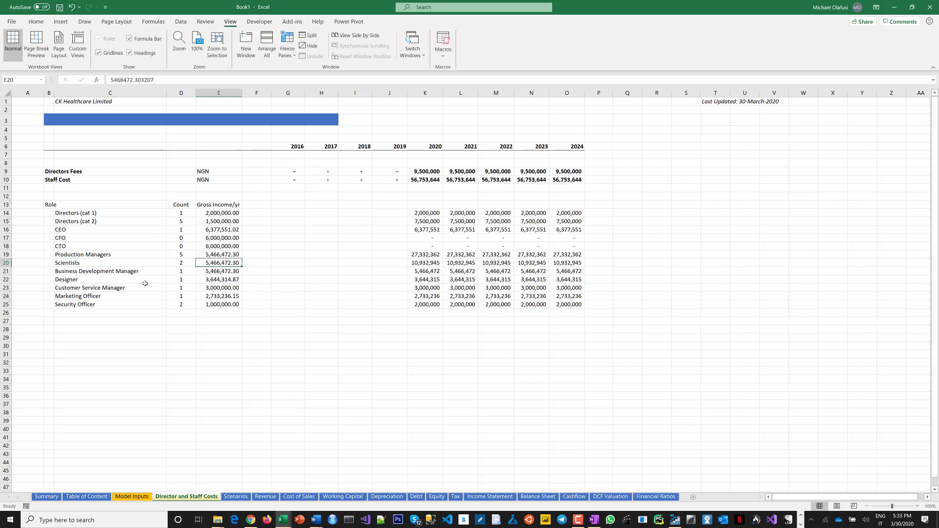
Rename the Scientists role to QA/QC Officers.
double_click(101, 263)
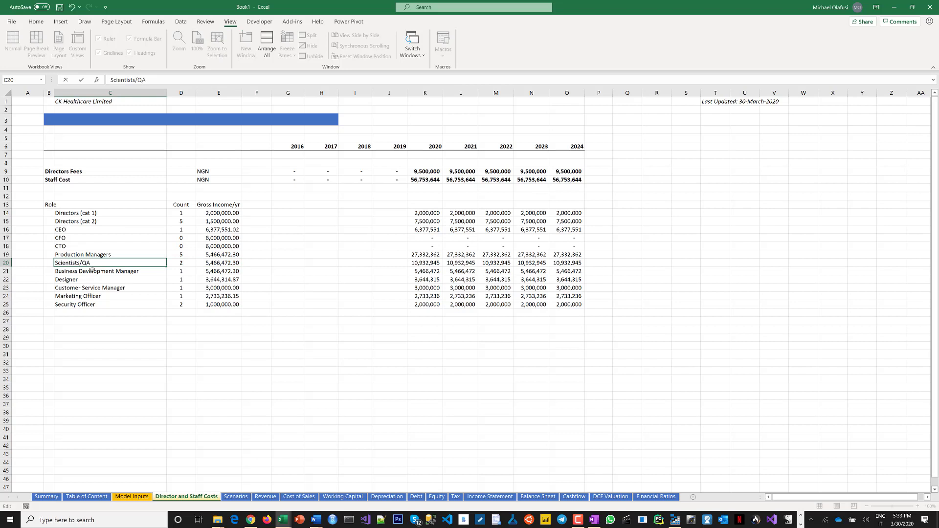
key(BackSpace)
key(BackSpace)
key(BackSpace)
key(BackSpace)
key(BackSpace)
key(BackSpace)
key(BackSpace)
key(BackSpace)
key(BackSpace)
key(BackSpace)
key(BackSpace)
text(/QC)
text( Scien)
text(tis)
double_click(89, 263)
text(Officers)
key(Tab)
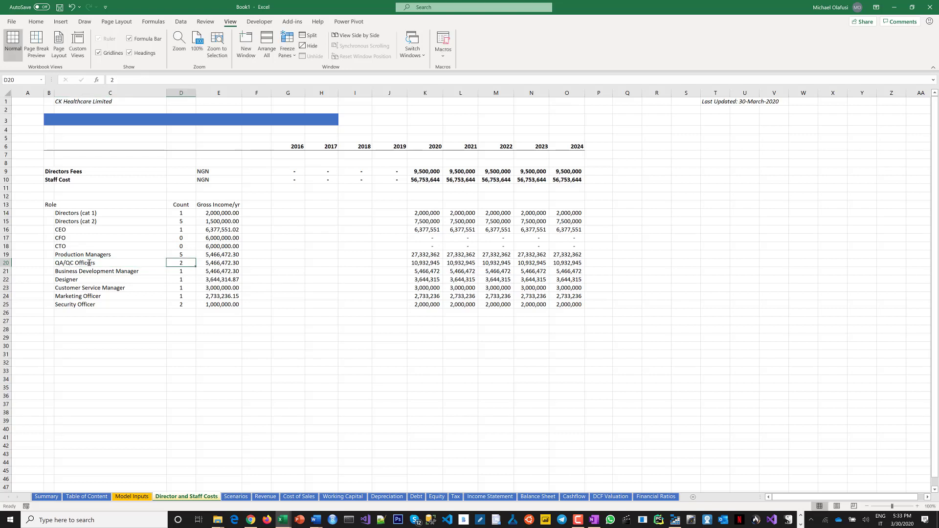
Set the QA/QC Officers' gross income to 2,466,472.30 per year.
key(Right)
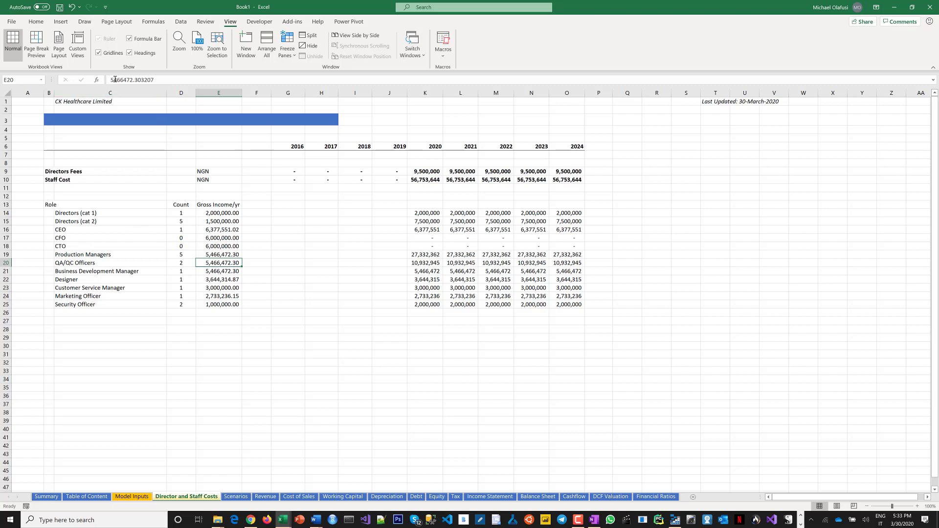
drag(111, 79, 114, 79)
text(2)
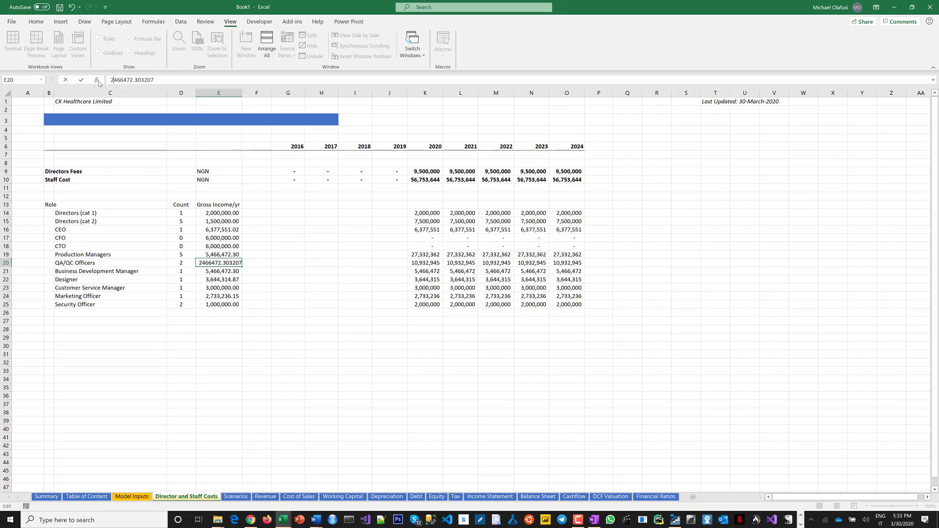
key(Return)
Set the Production Managers' gross income to 2,466,472.30 per year.
click(201, 255)
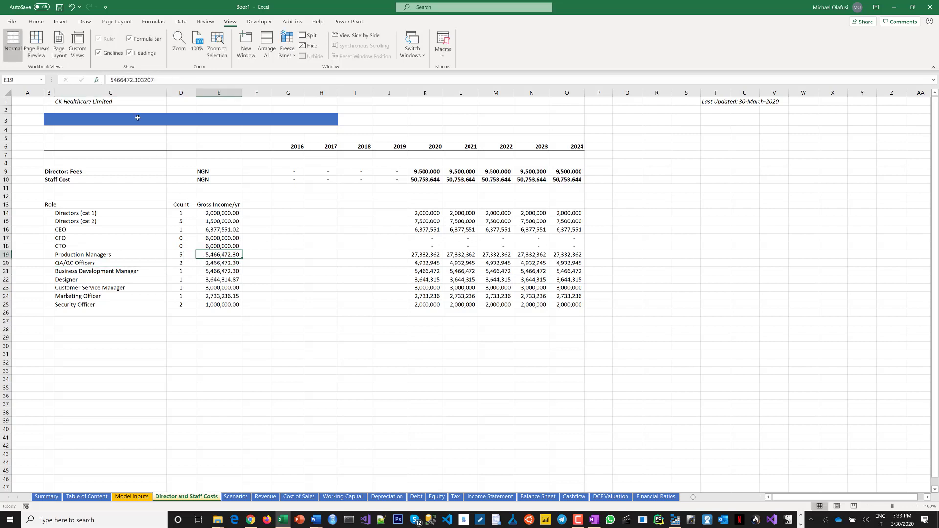
drag(111, 79, 114, 79)
text(2)
key(Return)
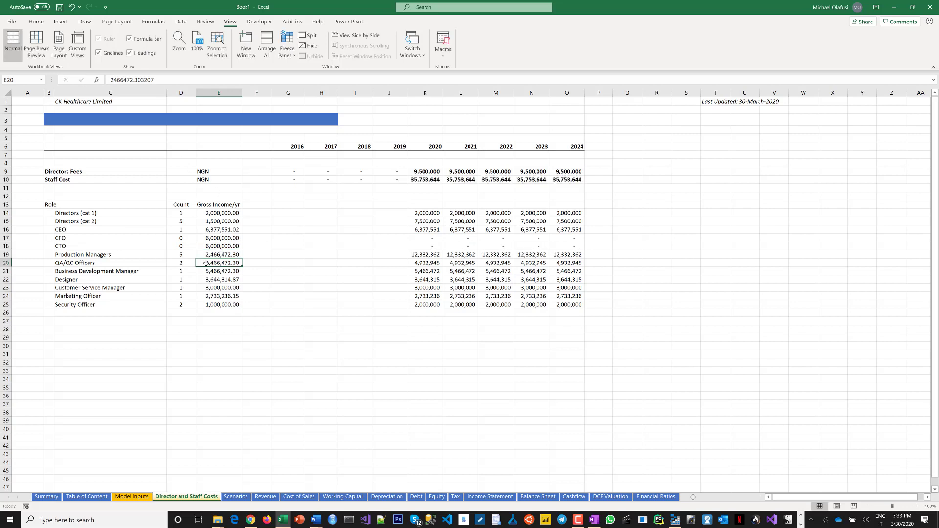
Replace the CFO role with Finance Director and set its count to 1.
click(187, 239)
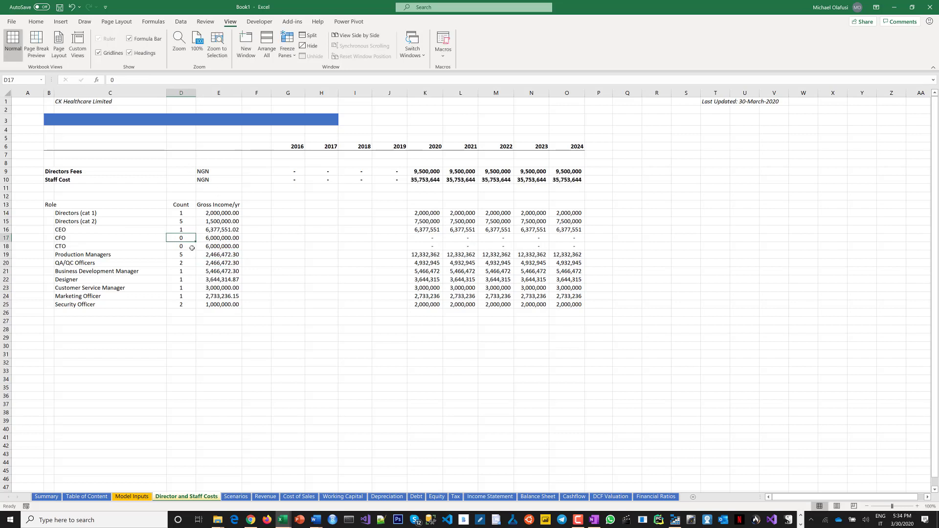
click(94, 240)
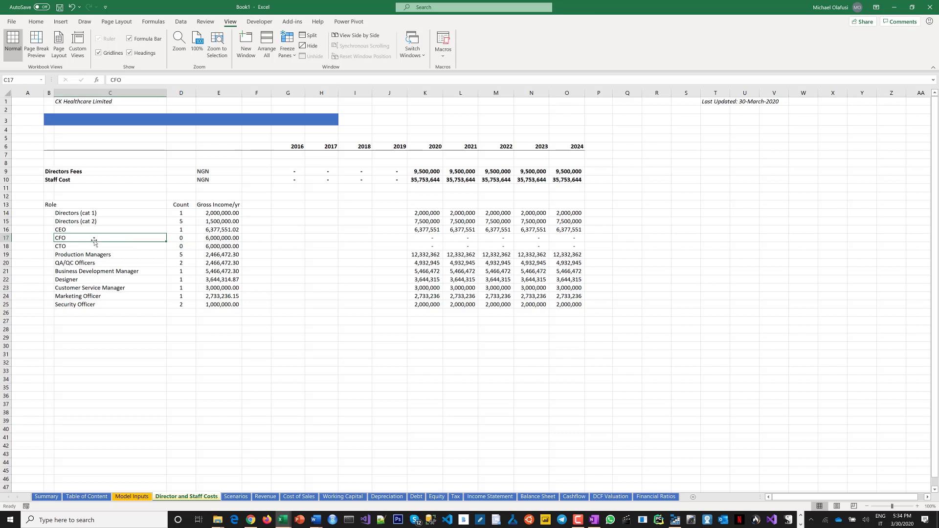
text(Fa)
key(BackSpace)
key(BackSpace)
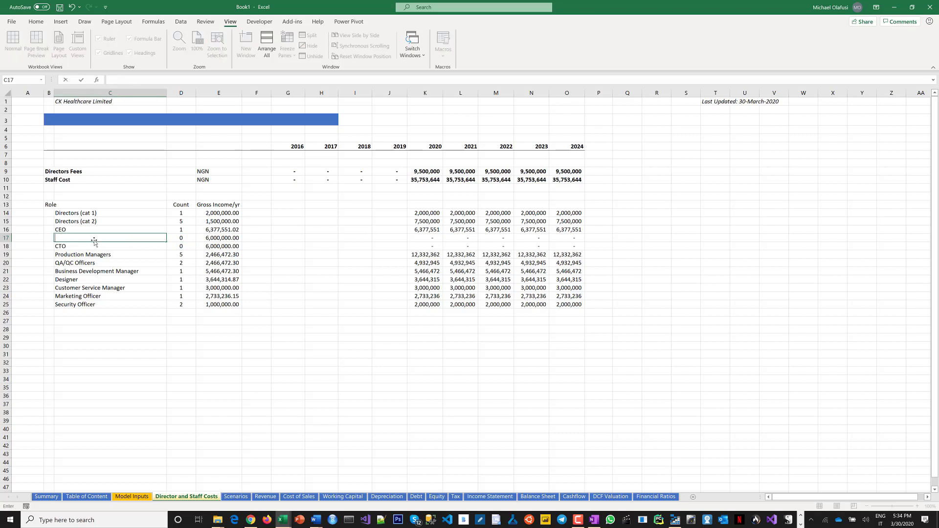
text(Finance Director)
key(Tab)
text(1)
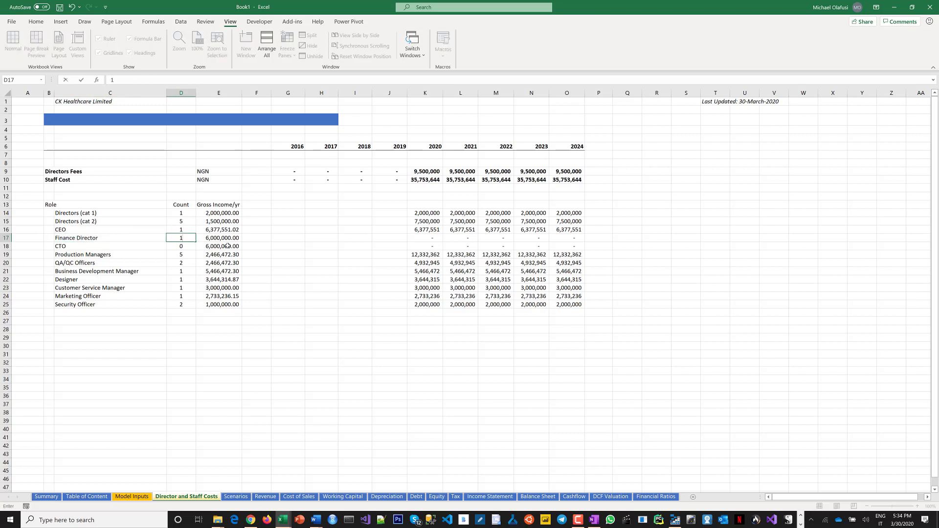
key(Tab)
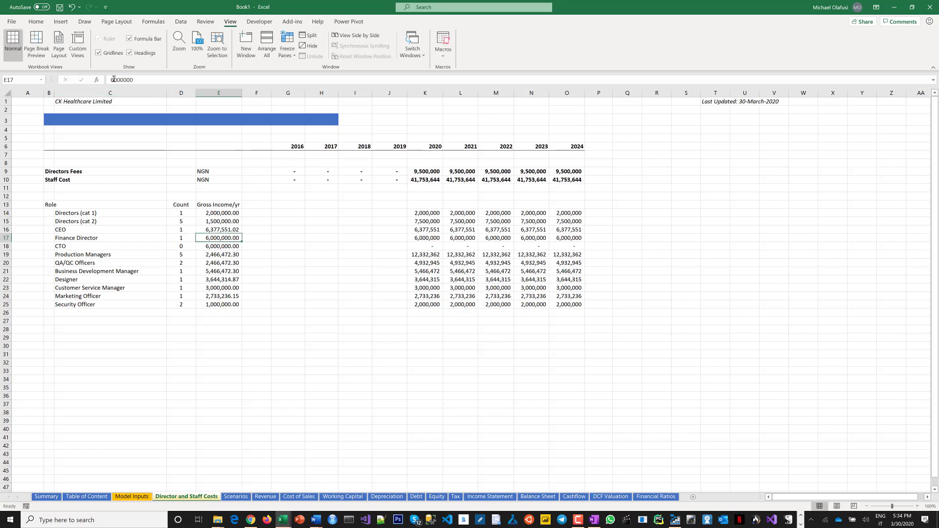
Set the Finance Director's gross income to 3,500,000 per year.
click(121, 78)
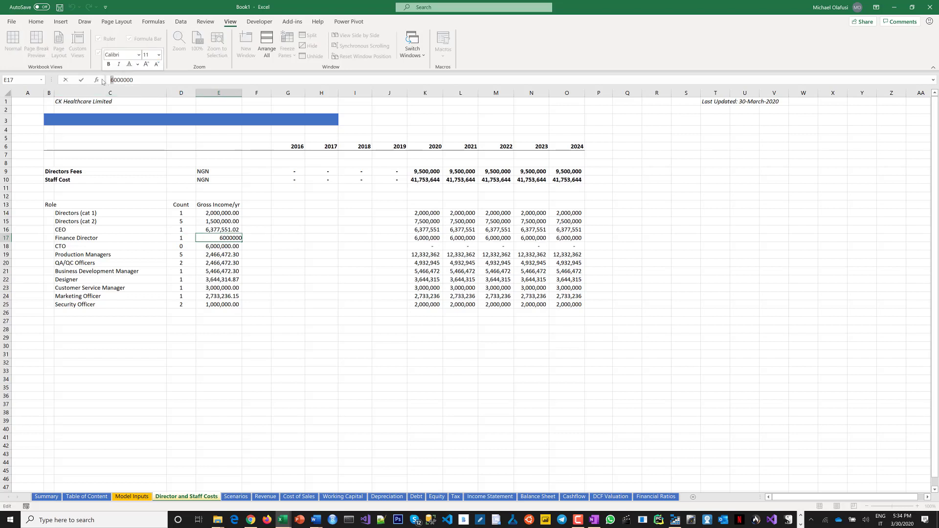
text(3,)
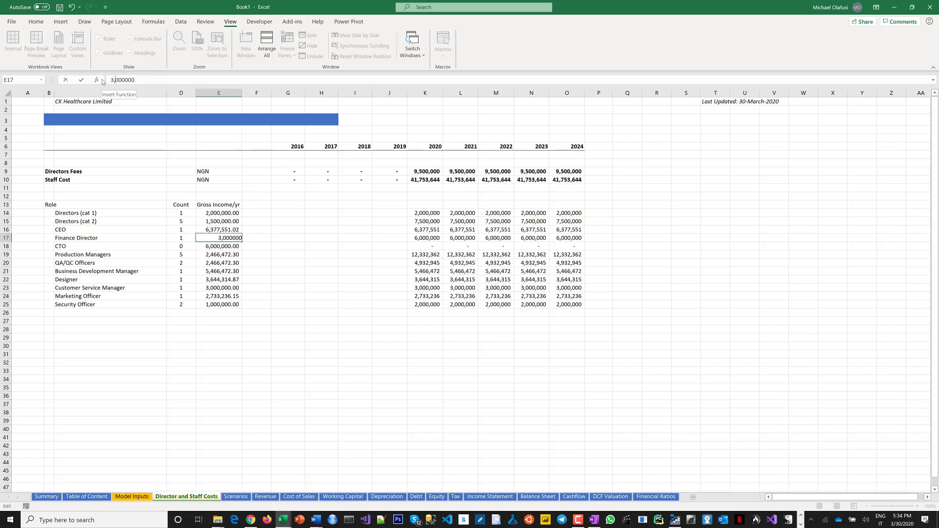
text(5)
key(Return)
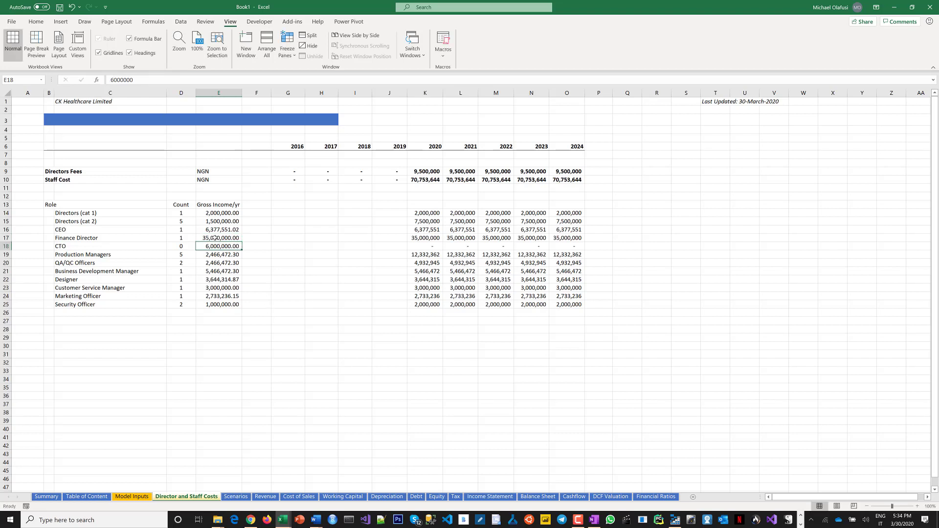
key(Up)
click(127, 80)
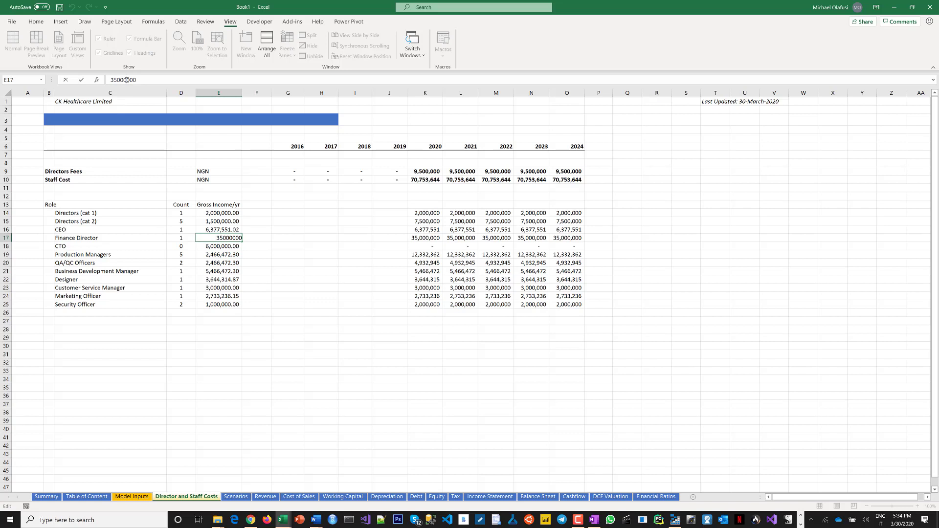
key(BackSpace)
key(Return)
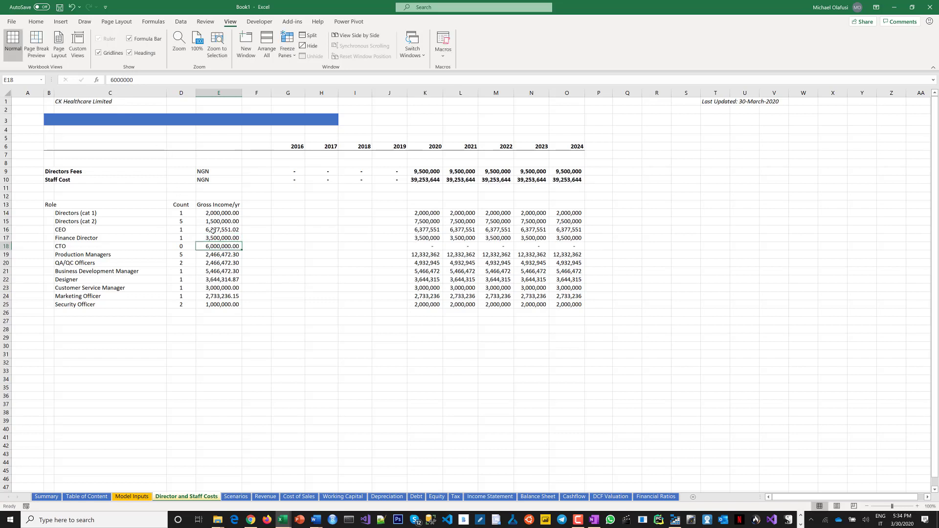
Set the Directors (cat 2) gross income to 1,000,000 per year.
click(213, 231)
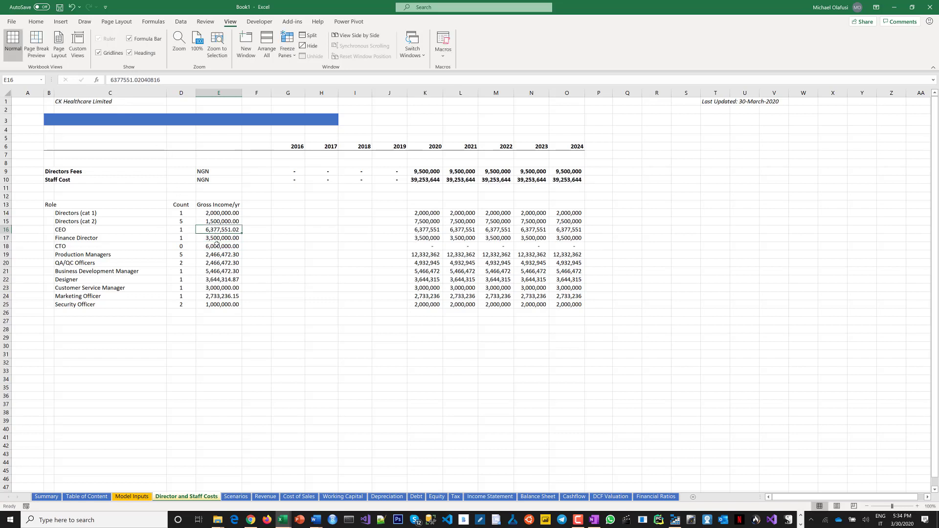
click(216, 247)
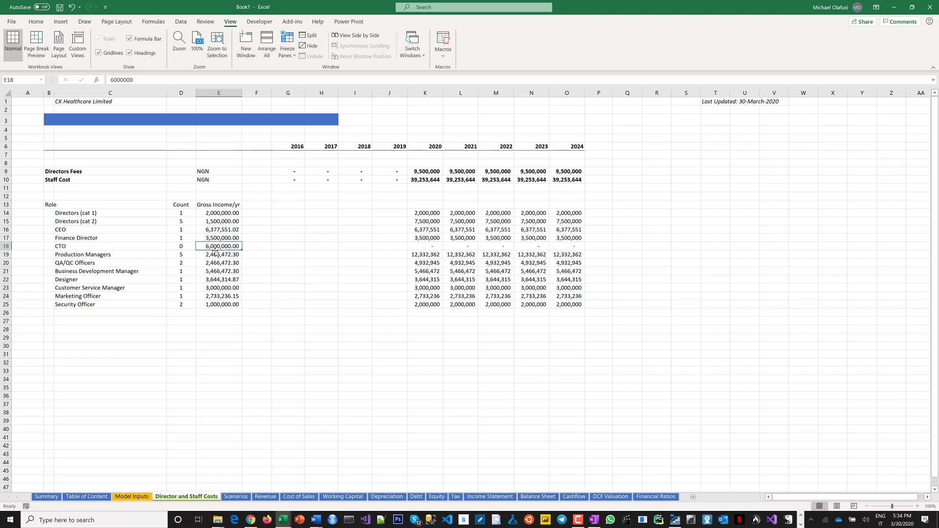
click(208, 222)
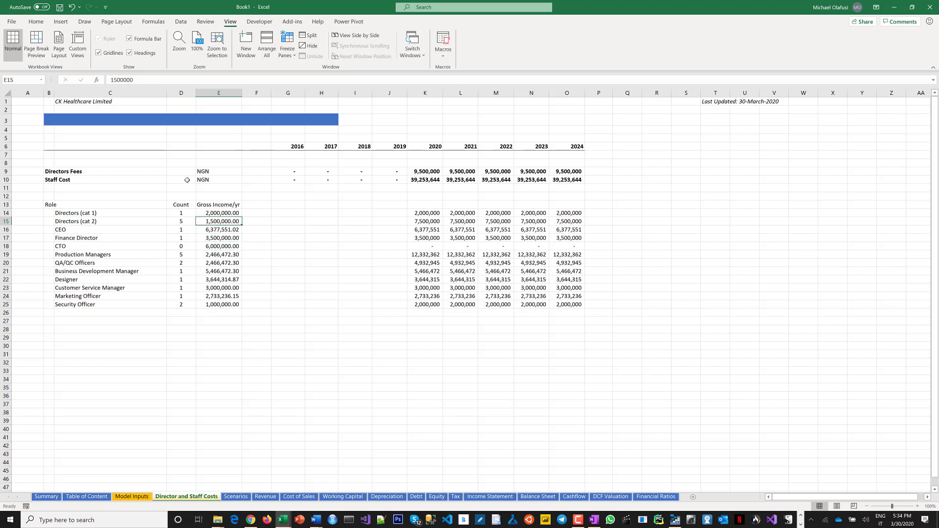
click(116, 80)
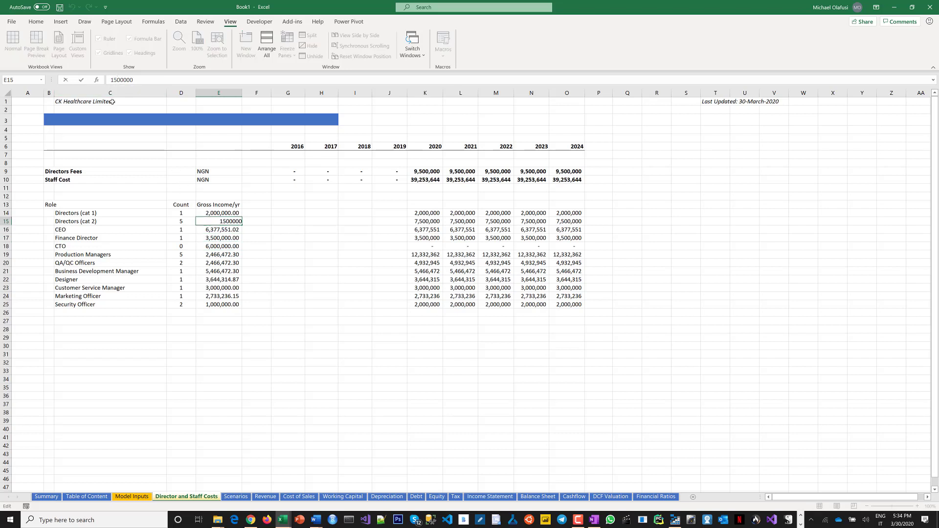
key(BackSpace)
text(0)
key(Return)
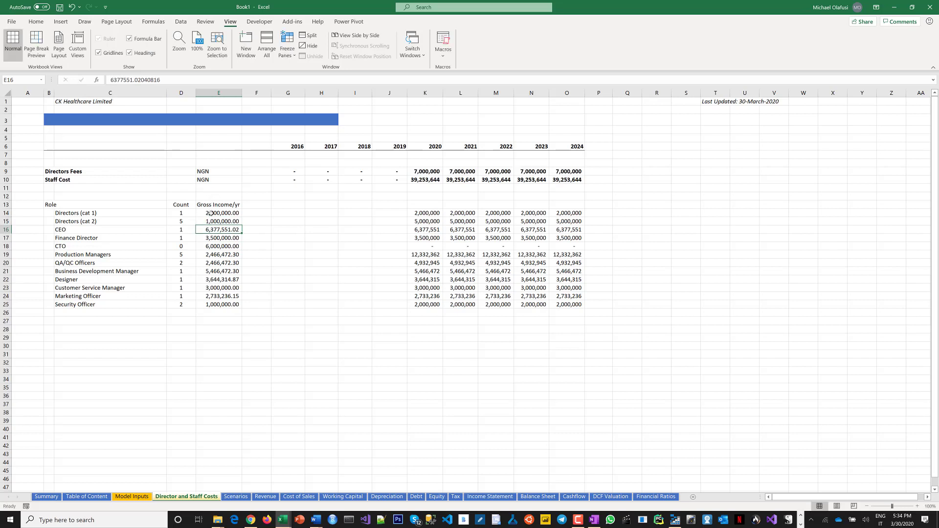
Set the Directors (cat 1) gross income to 1,500,000 per year.
click(210, 214)
click(117, 79)
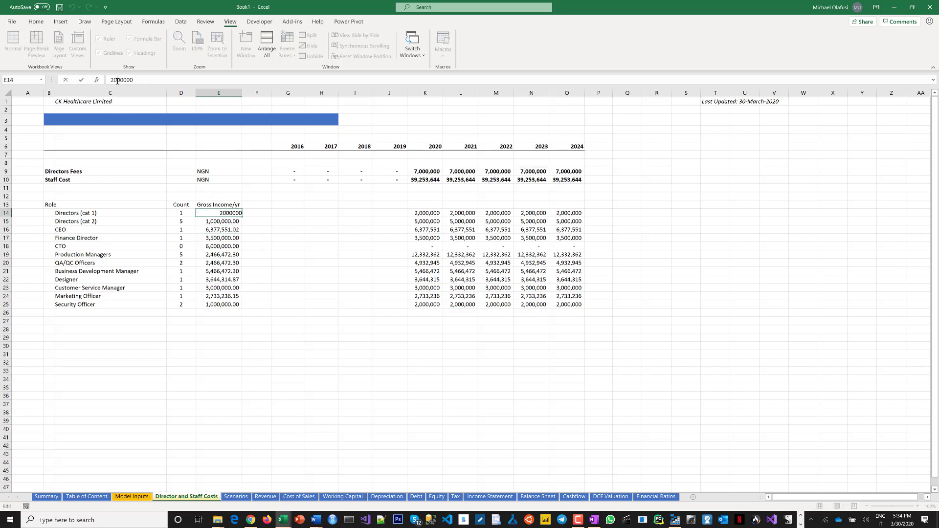
key(BackSpace)
key(BackSpace)
text(15)
key(Return)
Replace the CTO role with IT, Head and set its count to 1.
click(86, 245)
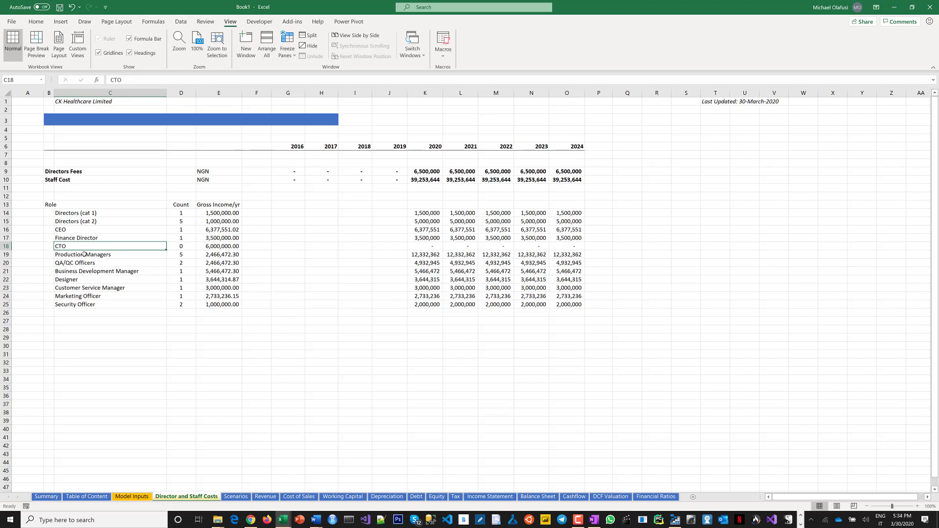
text(Hea)
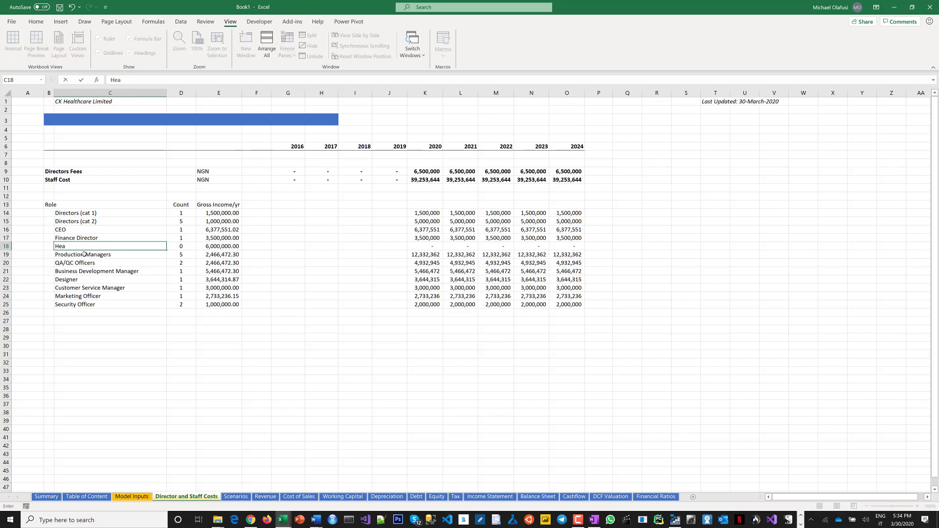
key(BackSpace)
key(BackSpace)
key(BackSpace)
text(IT, Head)
key(Tab)
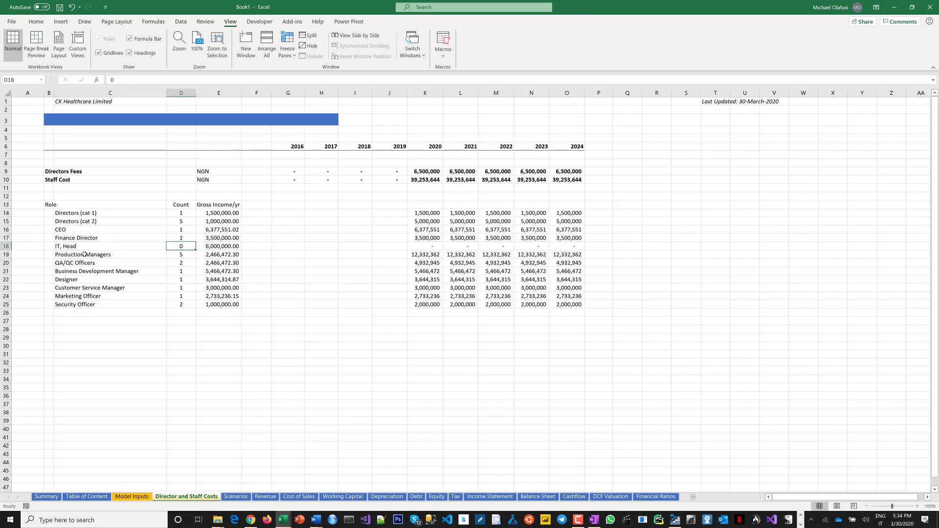
text(1)
key(Tab)
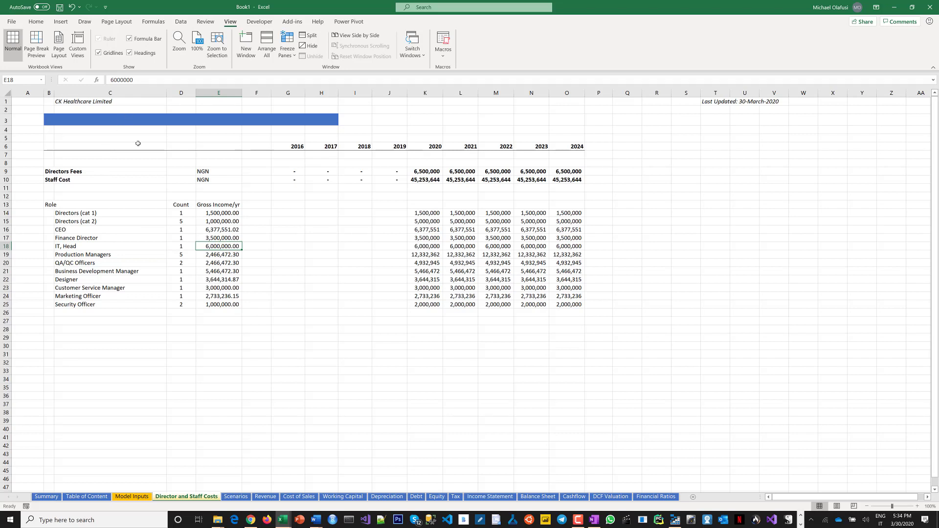
Fill the Finance Director's gross income down into the IT, Head row.
key(ctrl+d)
click(81, 256)
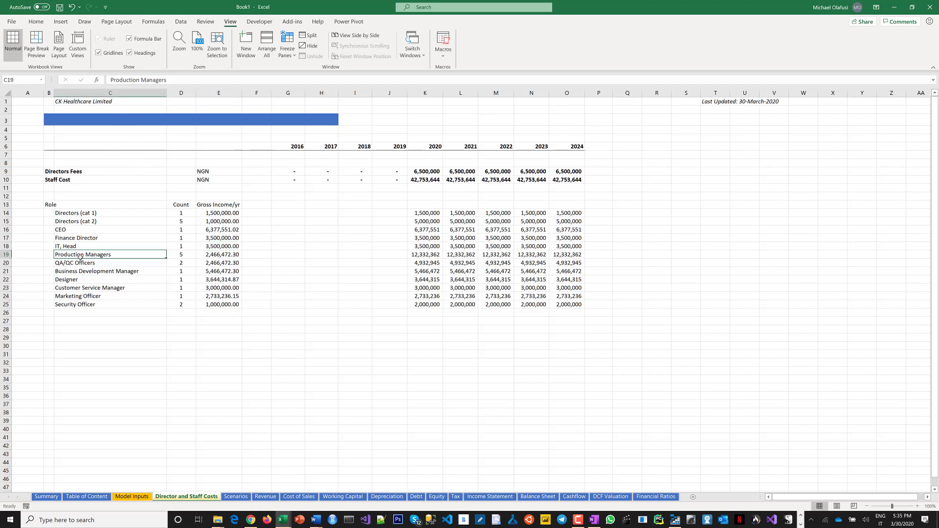
Set the Business Development Manager's gross income to 2,466,472.30 per year.
click(105, 272)
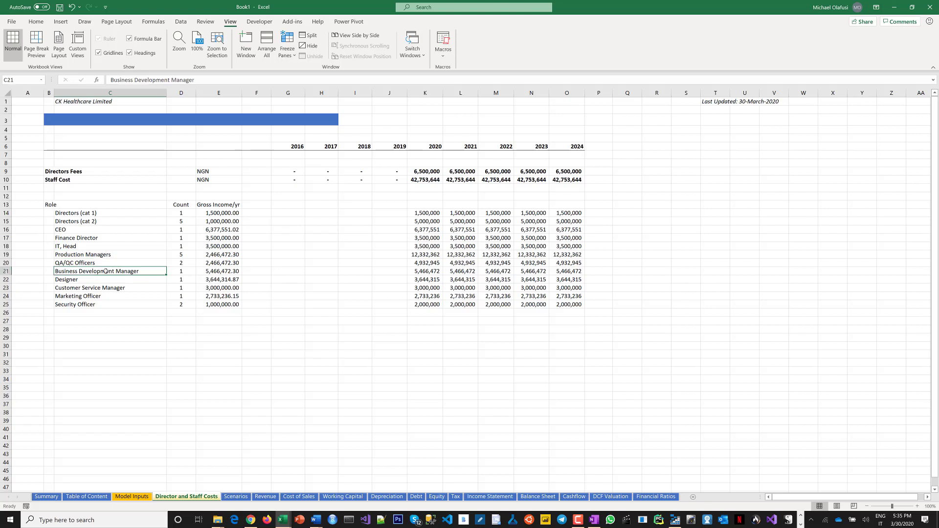
click(207, 271)
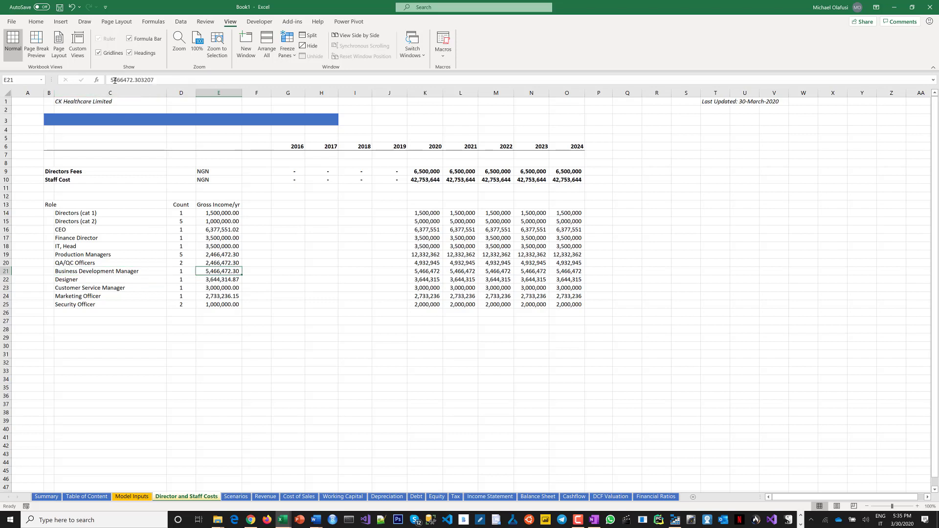
drag(106, 79, 114, 80)
text(2)
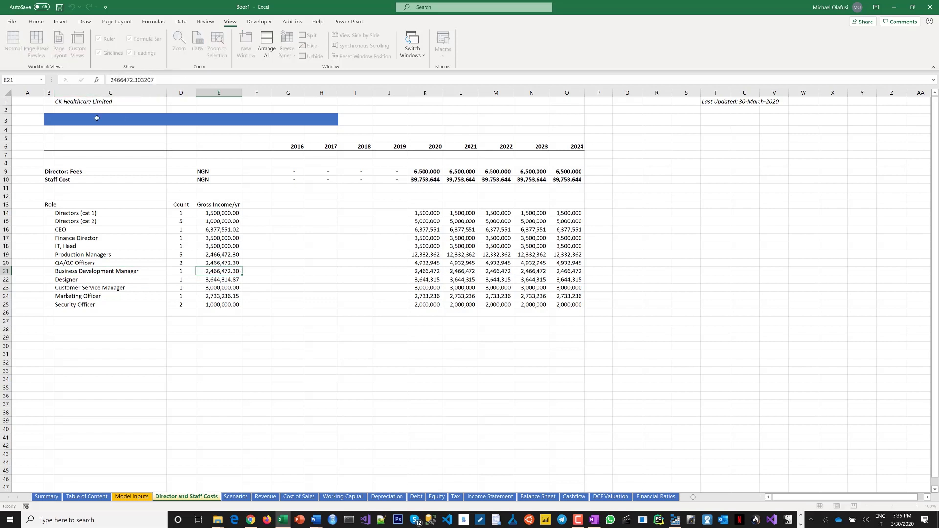
key(Return)
Replace the Designer role with Marketing Officers and set its count to 6.
click(83, 279)
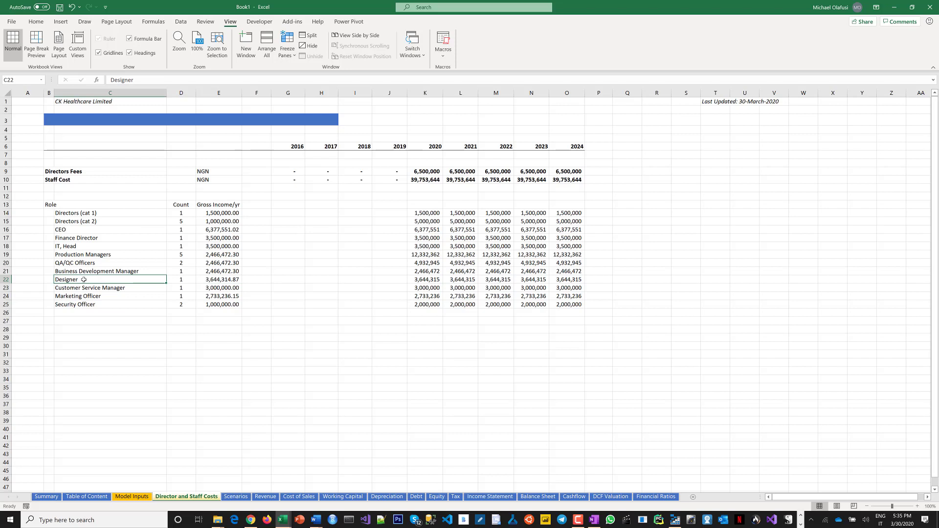
text(Marketing Offic)
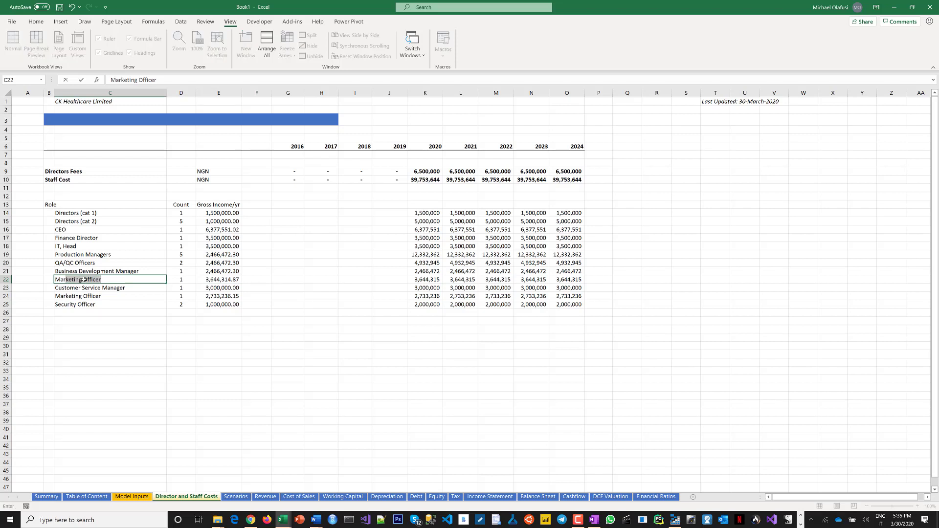
click(176, 78)
text(s)
key(Tab)
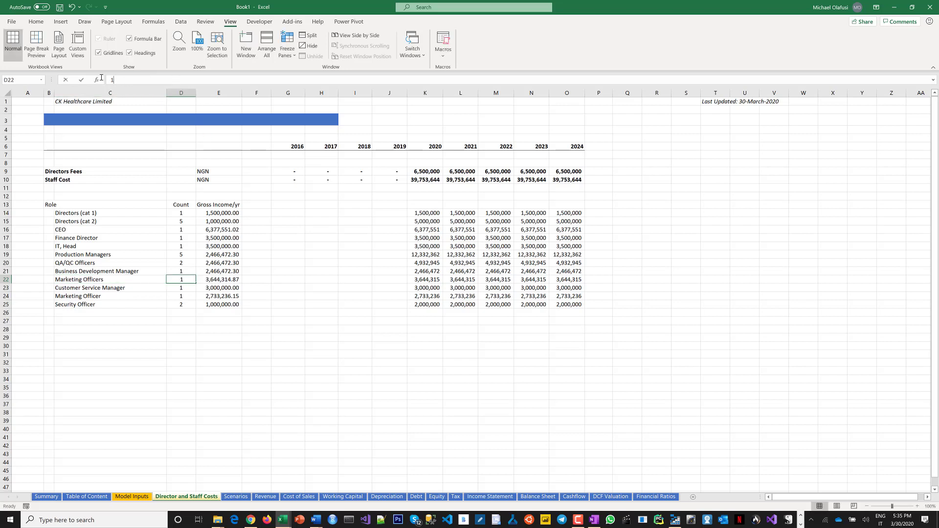
double_click(101, 79)
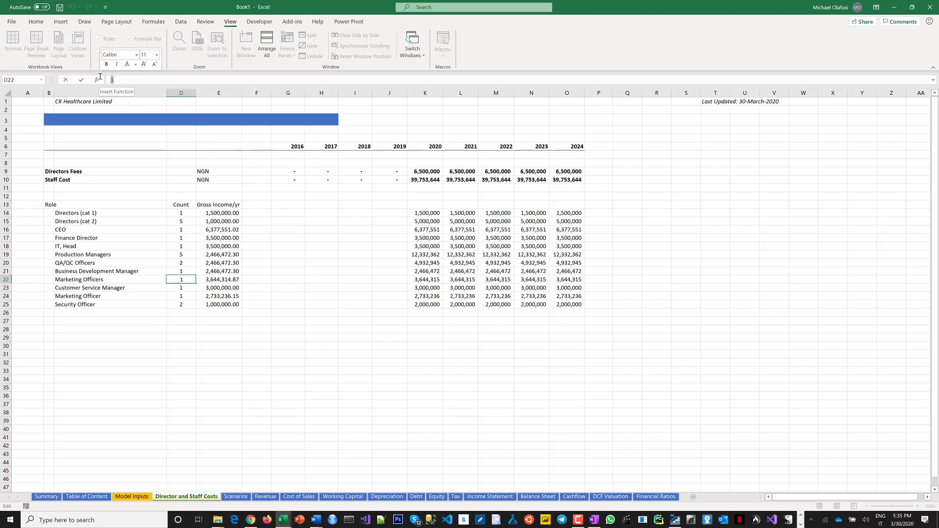
text(6)
key(Tab)
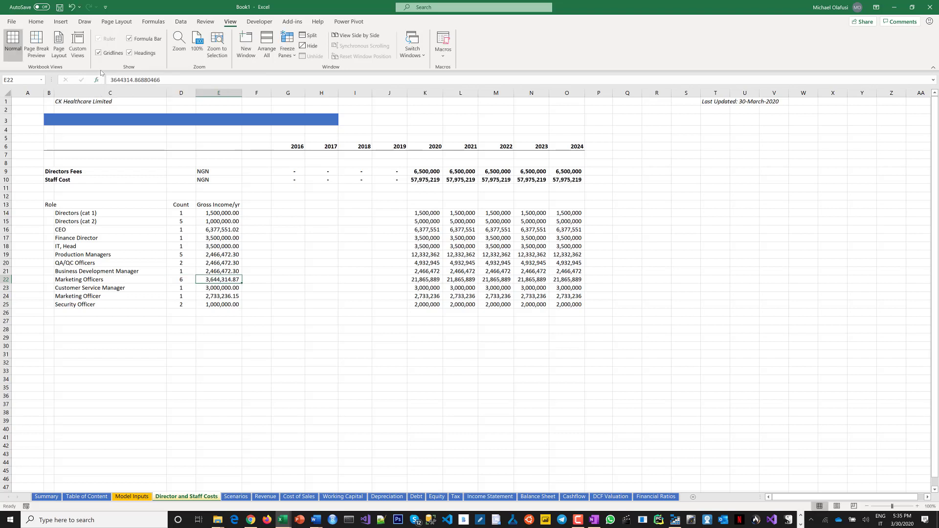
Set the Marketing Officers' gross income to 1,644,314.87 per year.
click(113, 80)
text(1)
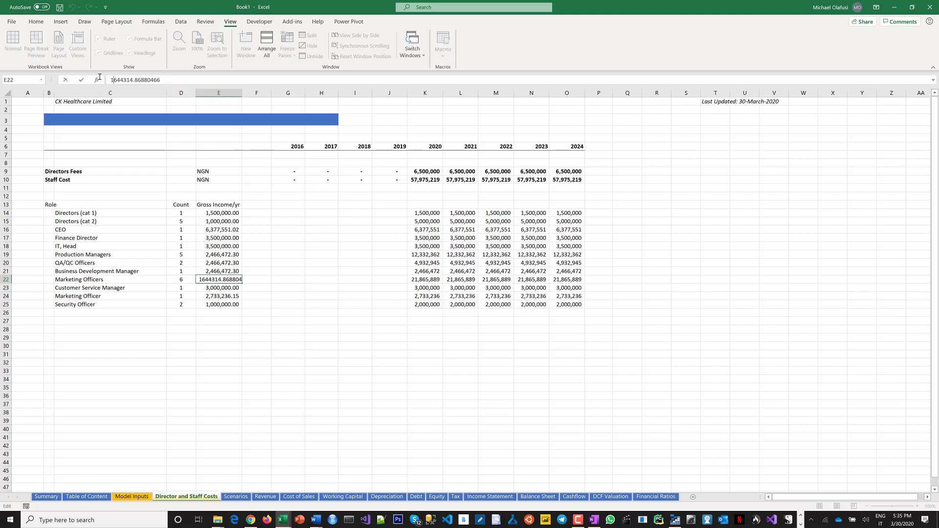
key(Return)
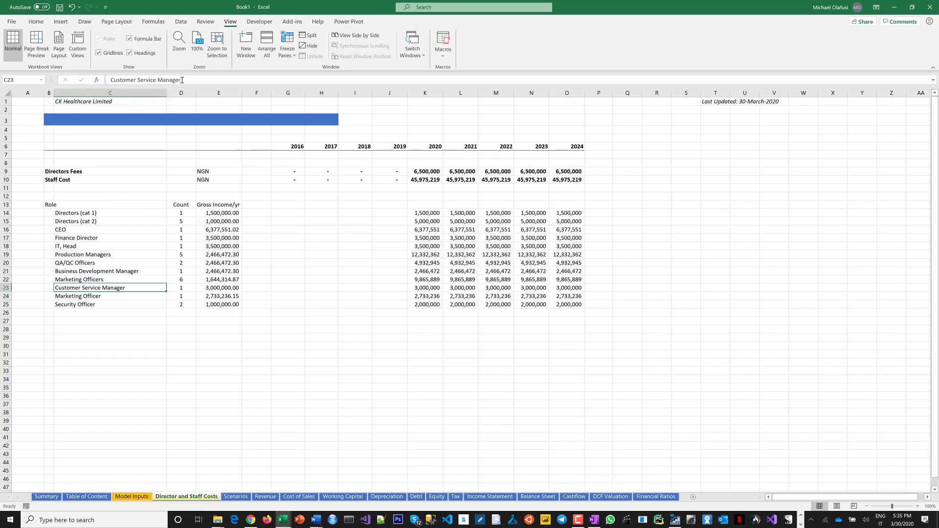
Rename the Customer Service Manager role to Customer Service Officer.
drag(182, 79, 112, 87)
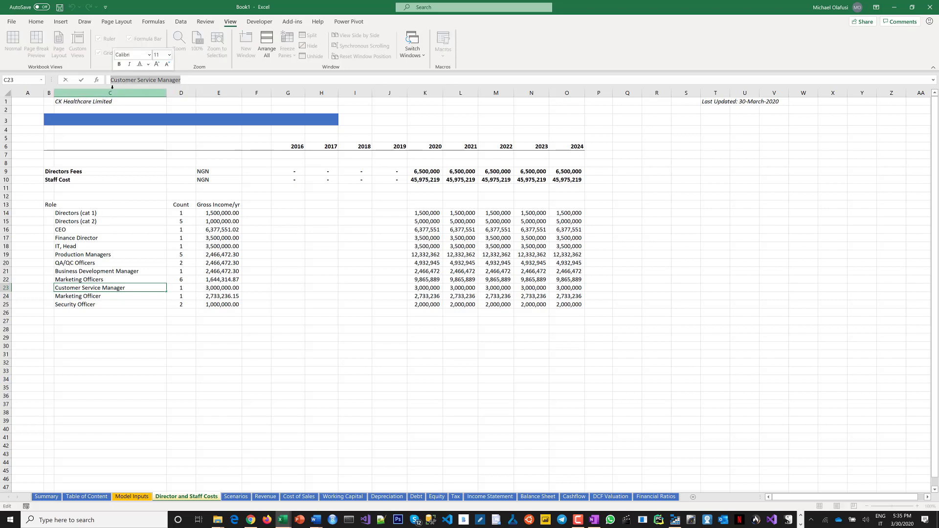
double_click(177, 80)
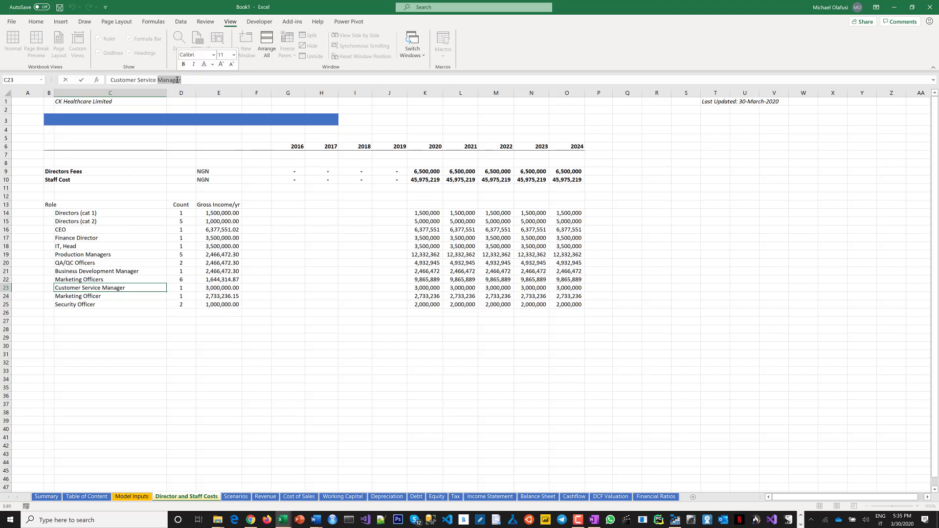
text(Officer)
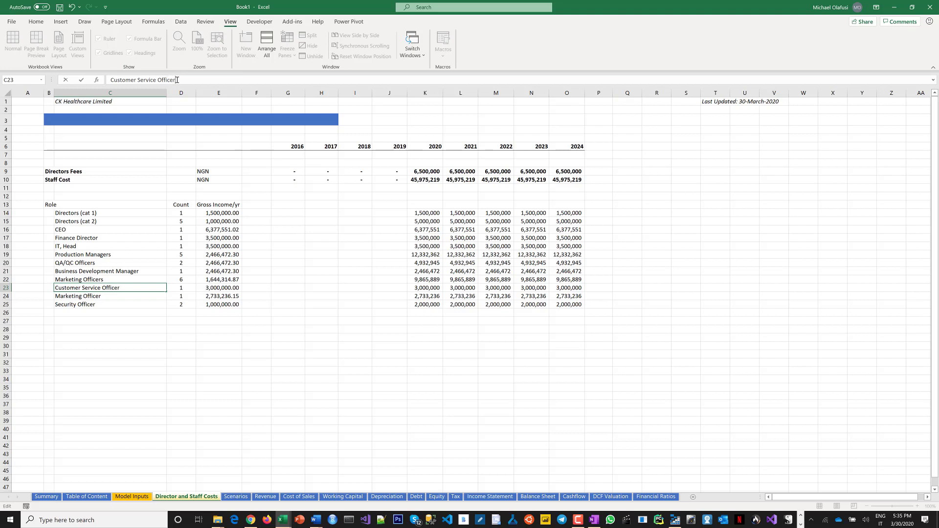
key(Tab)
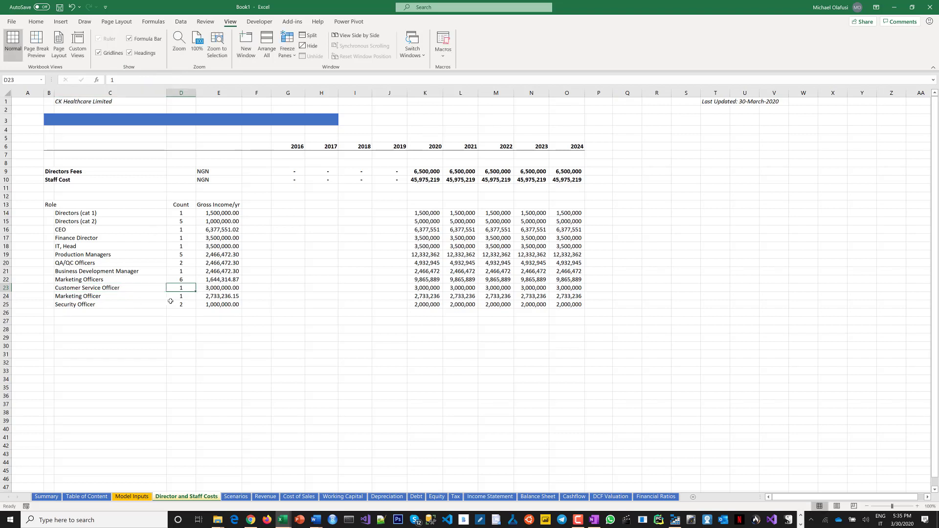
click(211, 287)
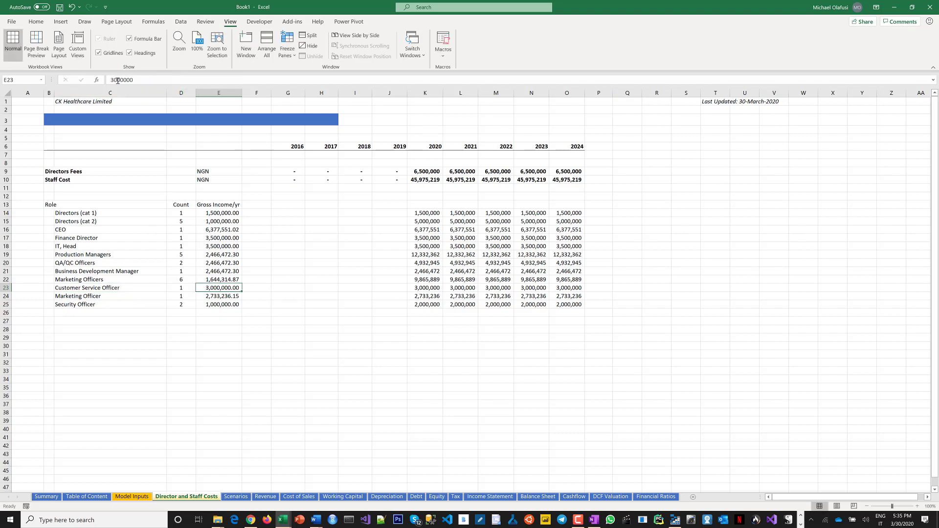
click(110, 80)
drag(103, 83, 104, 83)
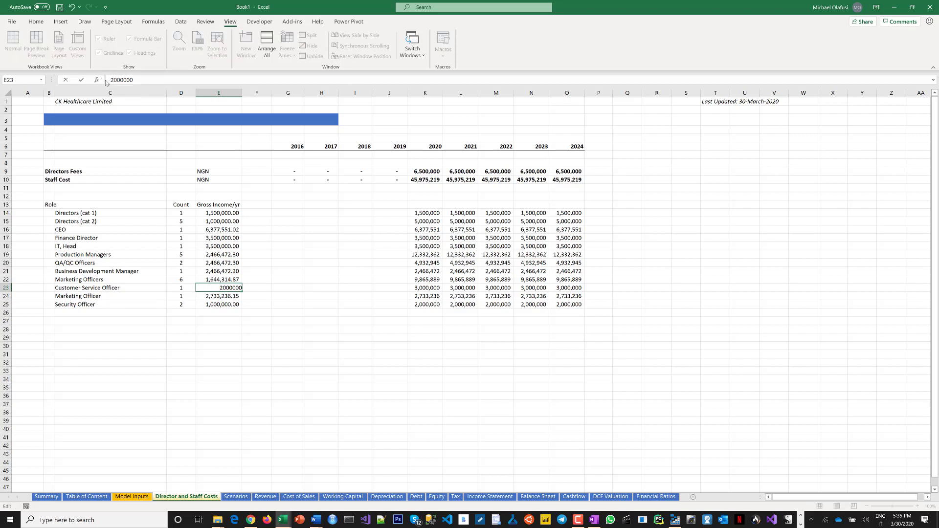
key(Escape)
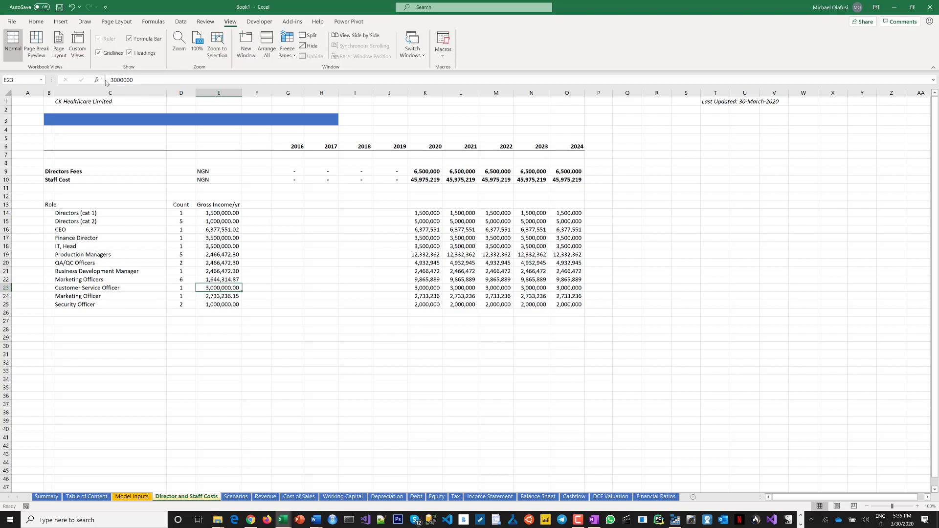
Undo the last change and set the Customer Service Officer's gross income to 1,444,314.87 per year.
key(ctrl+z)
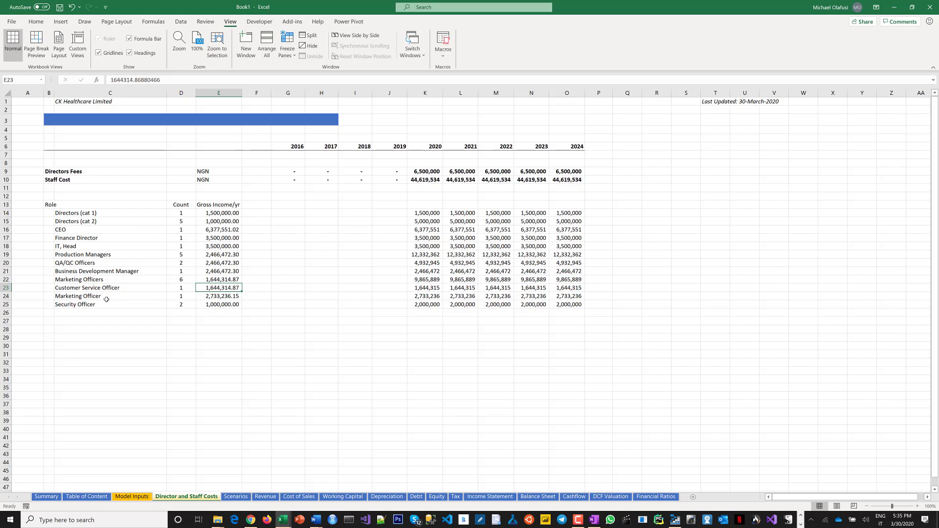
click(119, 80)
key(BackSpace)
text(4)
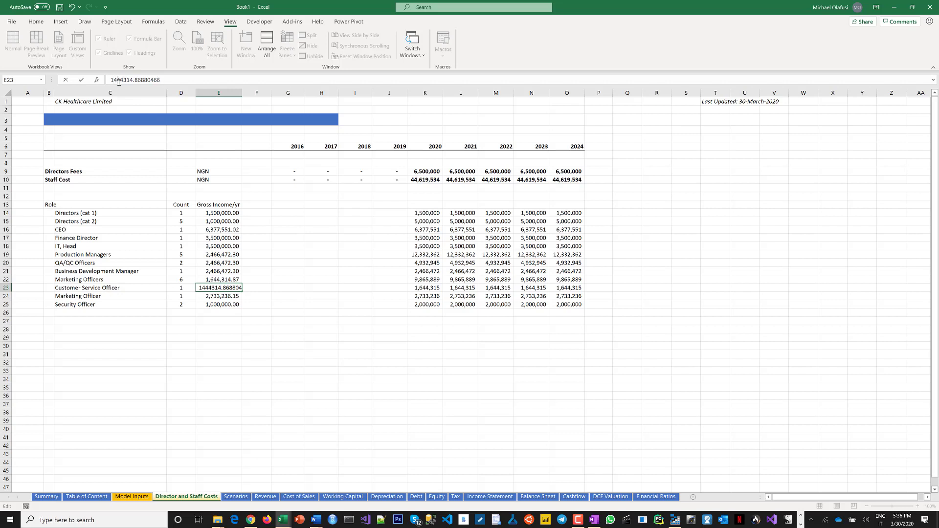
key(Return)
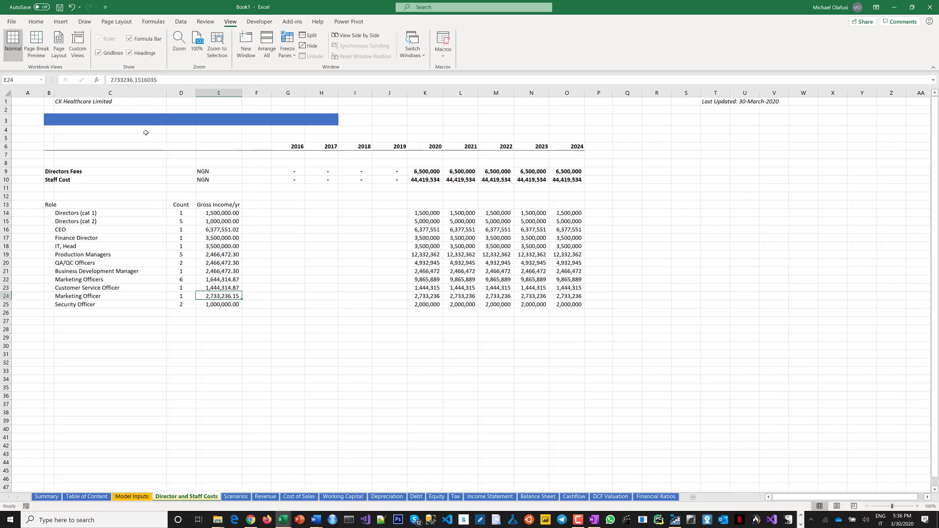
Rename the Marketing Officer role in row 24 to Receptionist.
click(92, 300)
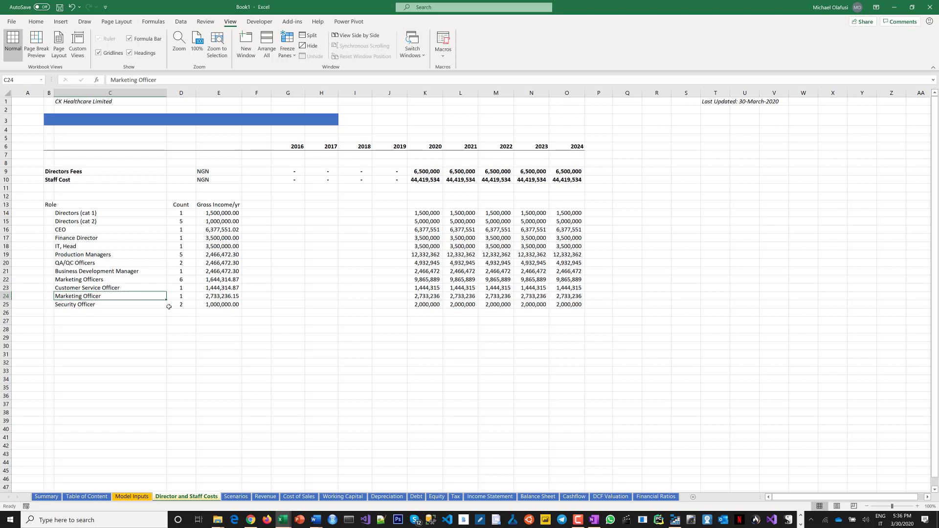
text(Rece)
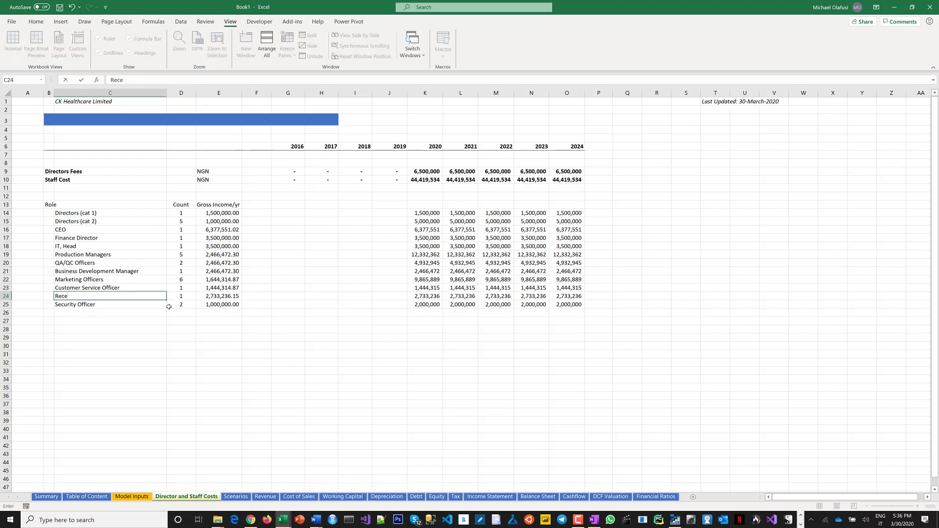
text(ptionis)
key(Tab)
key(Tab)
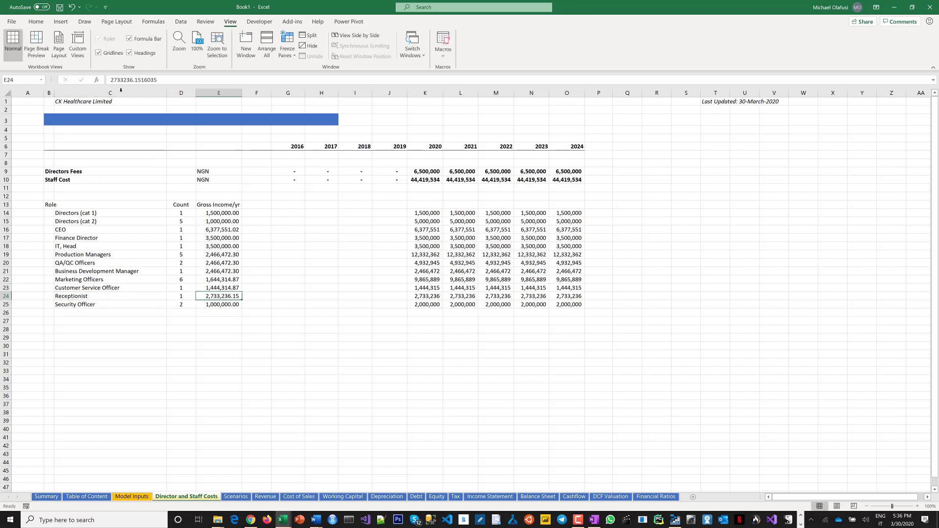
Set the Receptionist's gross income to 1,200,000 per year.
drag(116, 81, 104, 81)
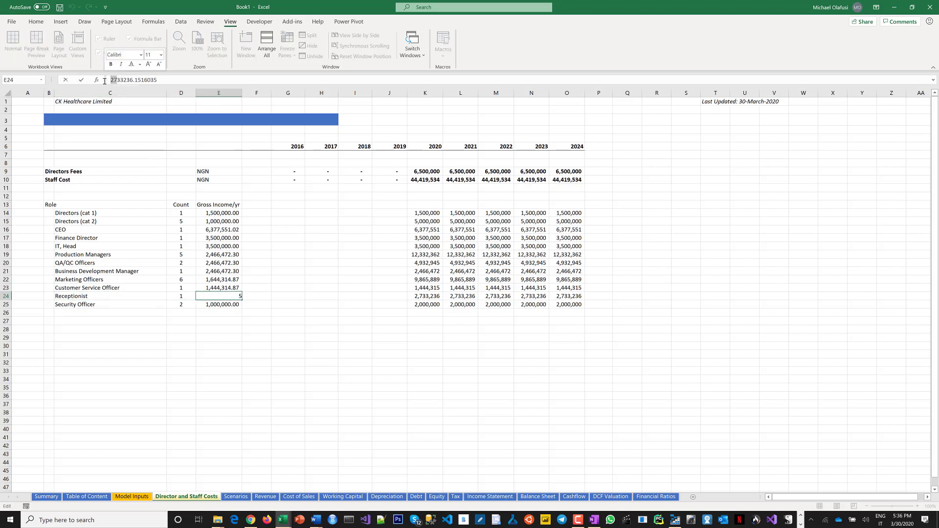
key(Escape)
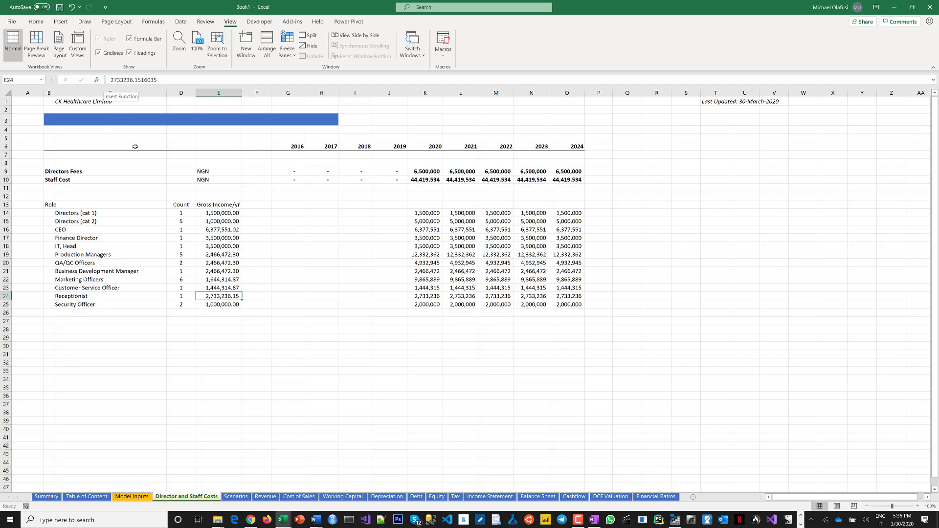
click(214, 305)
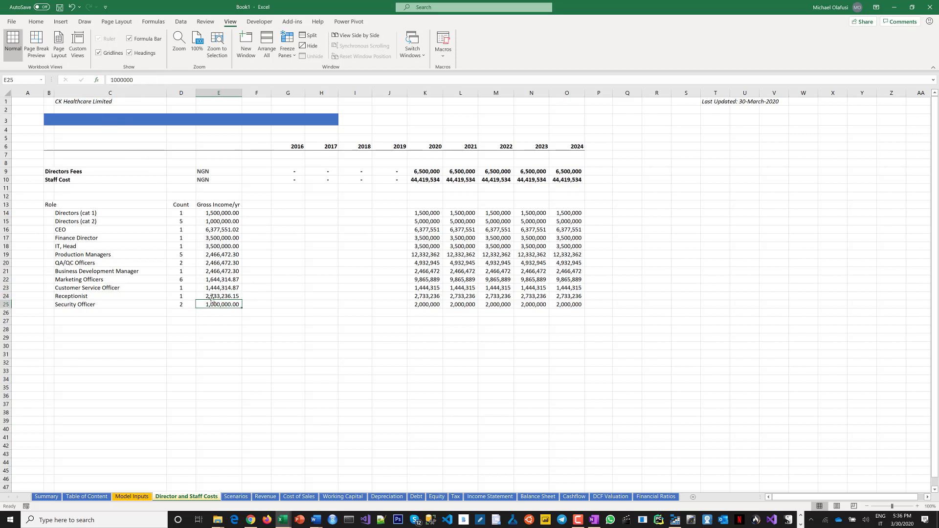
click(212, 296)
text(1200)
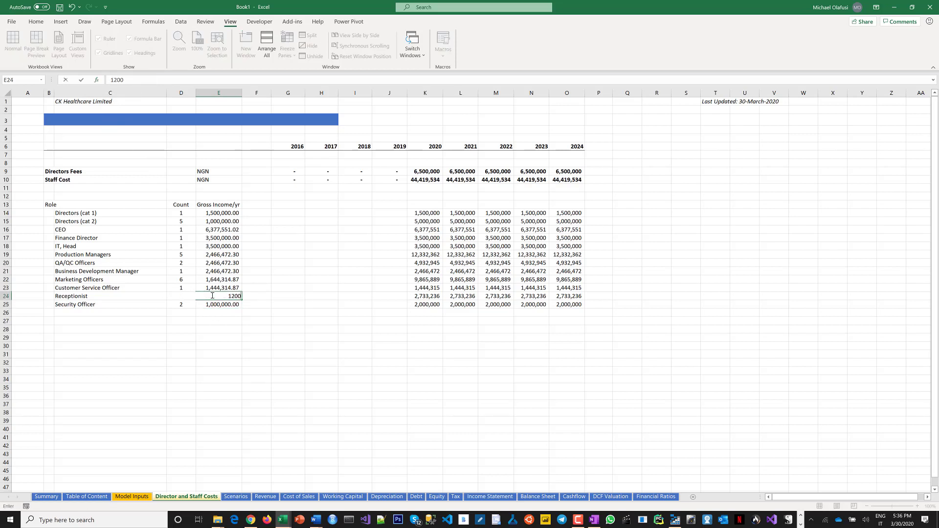
text(,000)
key(Return)
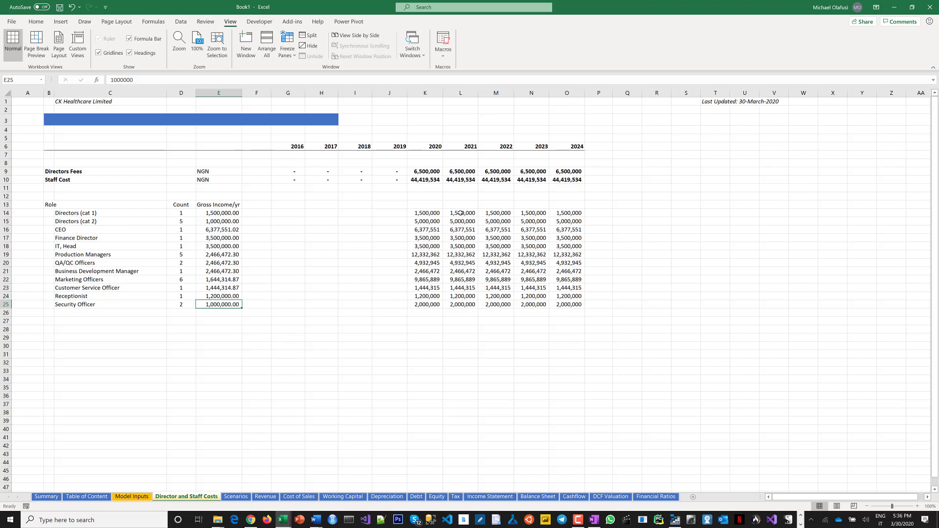
Inspect the yearly staff cost formulas in the 2021 to 2023 columns.
drag(461, 213, 542, 305)
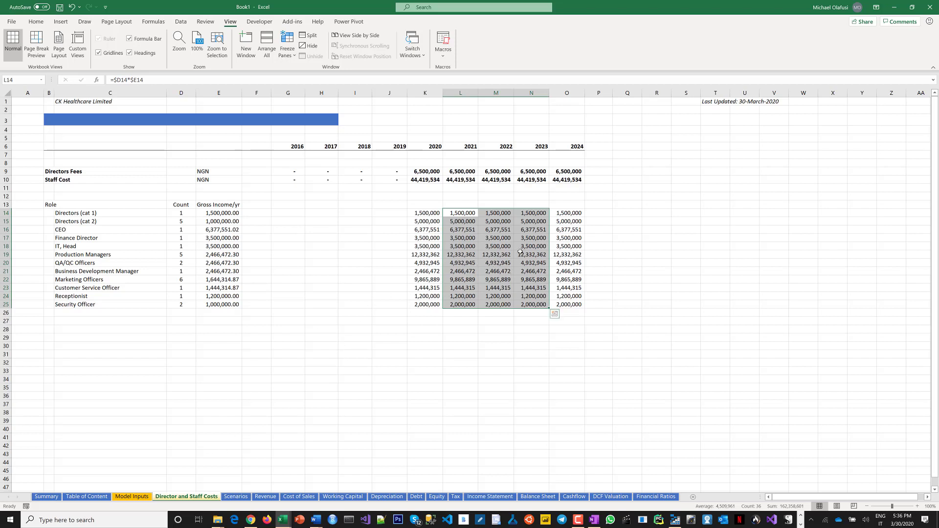
click(482, 264)
click(557, 246)
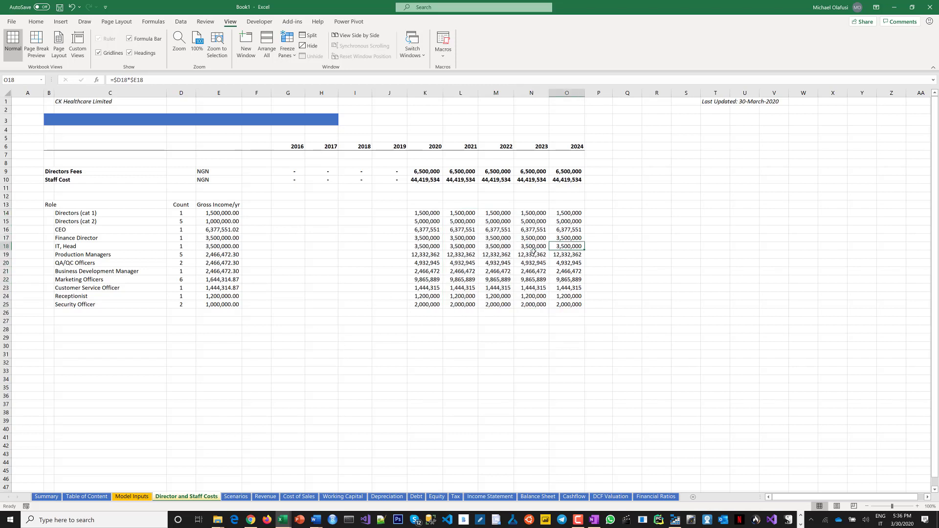
click(529, 247)
key(ctrl+Down)
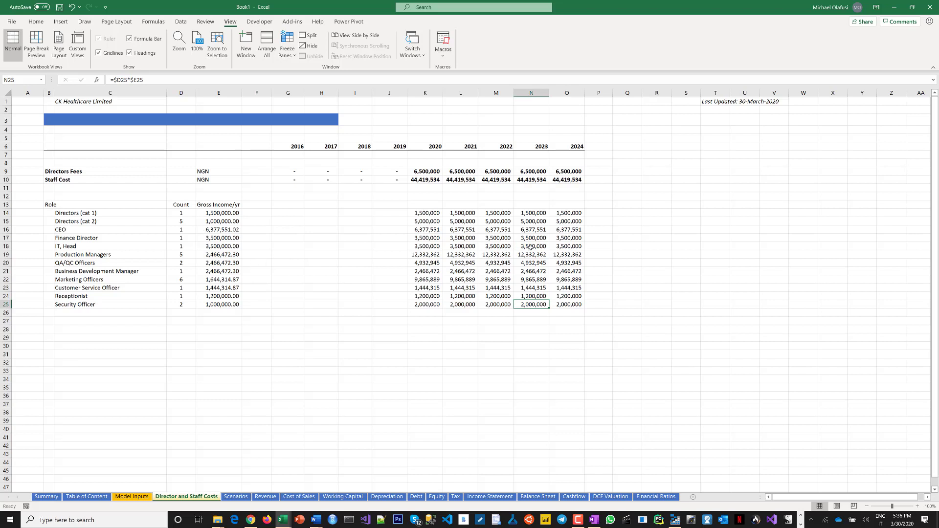
double_click(531, 247)
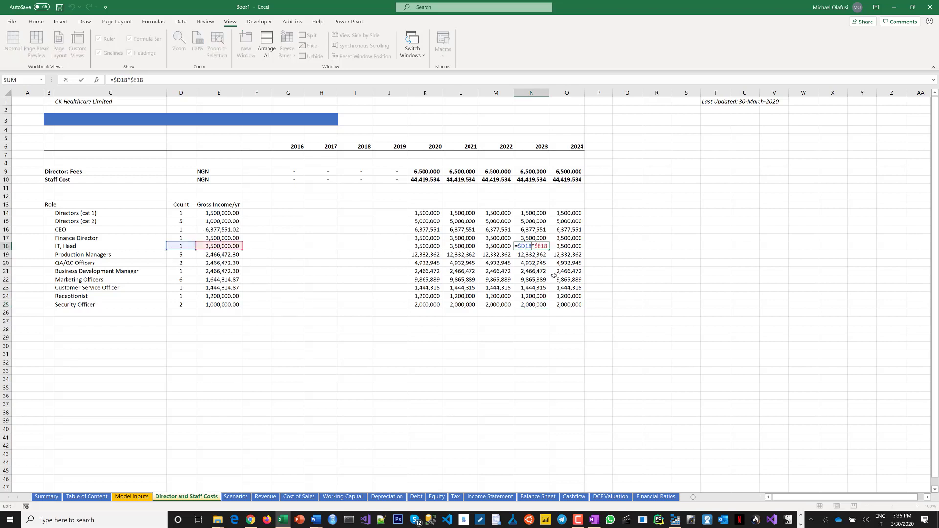
key(Escape)
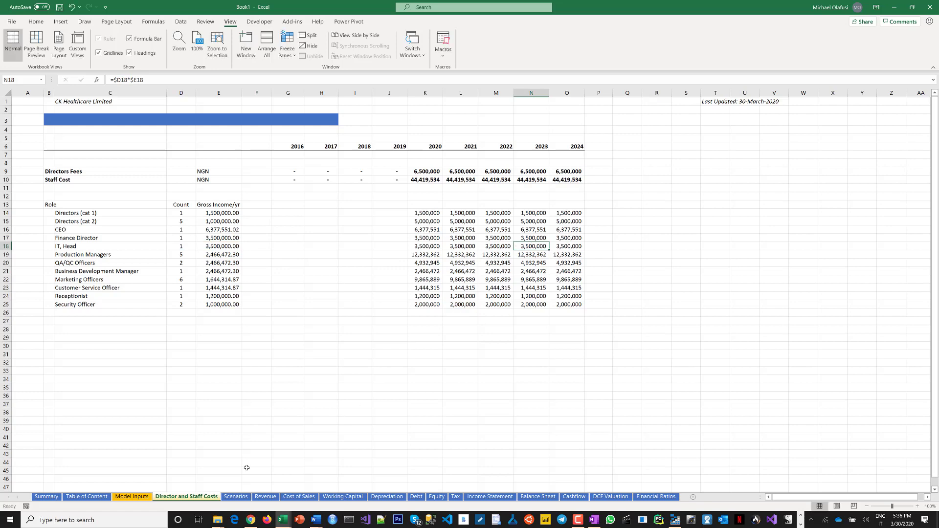
Link Model Inputs' 2020 Staff Costs to the Director and Staff Costs sheet's Staff Cost total, filling across to 2024.
click(138, 497)
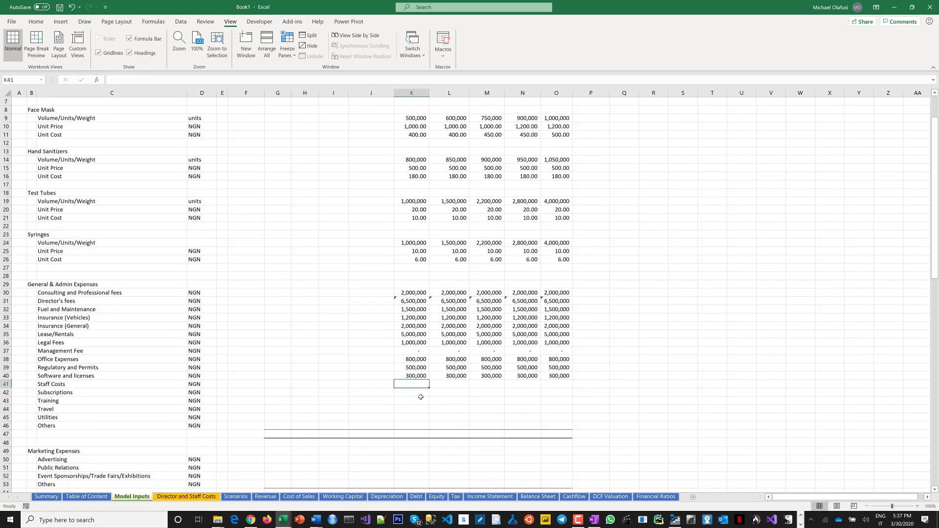
text(=)
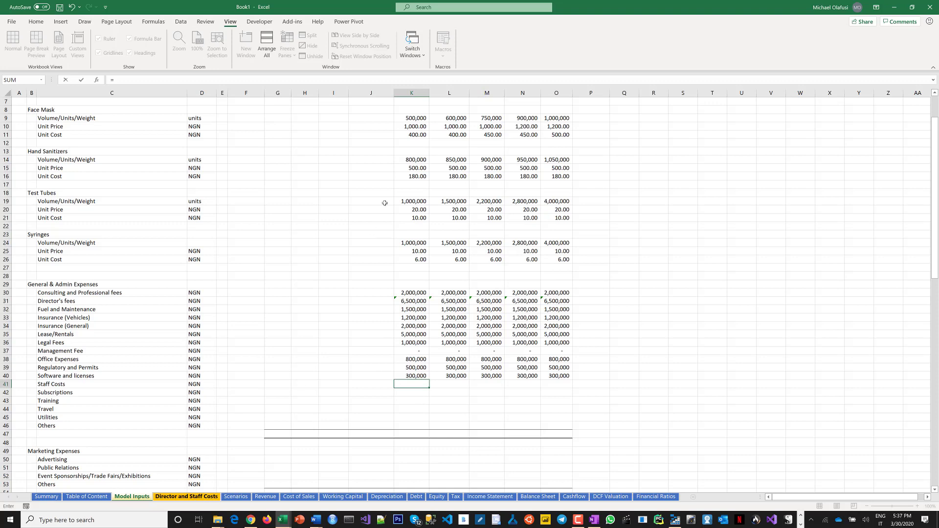
key(ctrl+Page_Down)
click(415, 179)
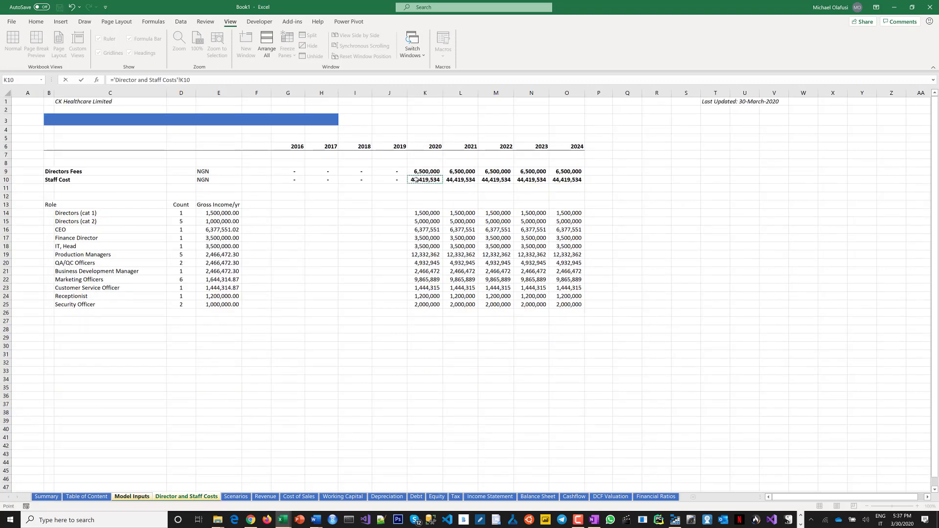
key(Return)
click(414, 384)
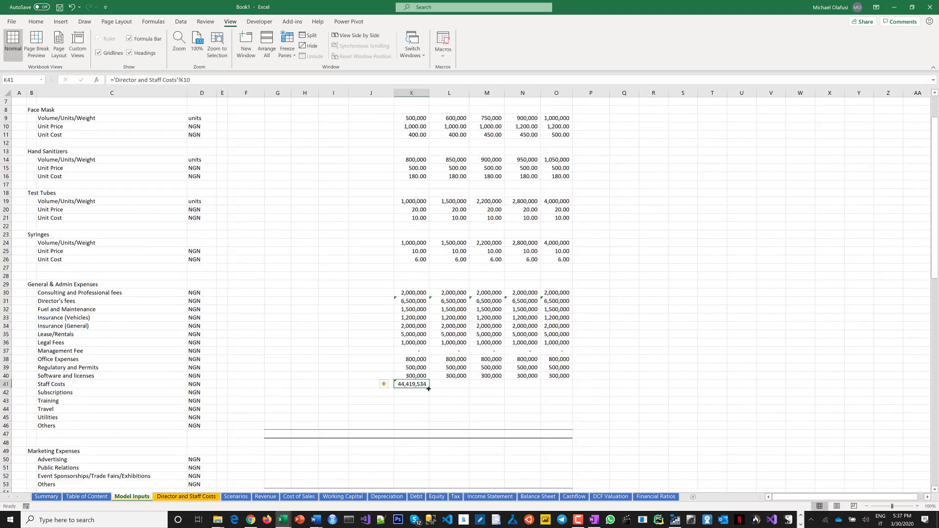
drag(526, 392, 569, 392)
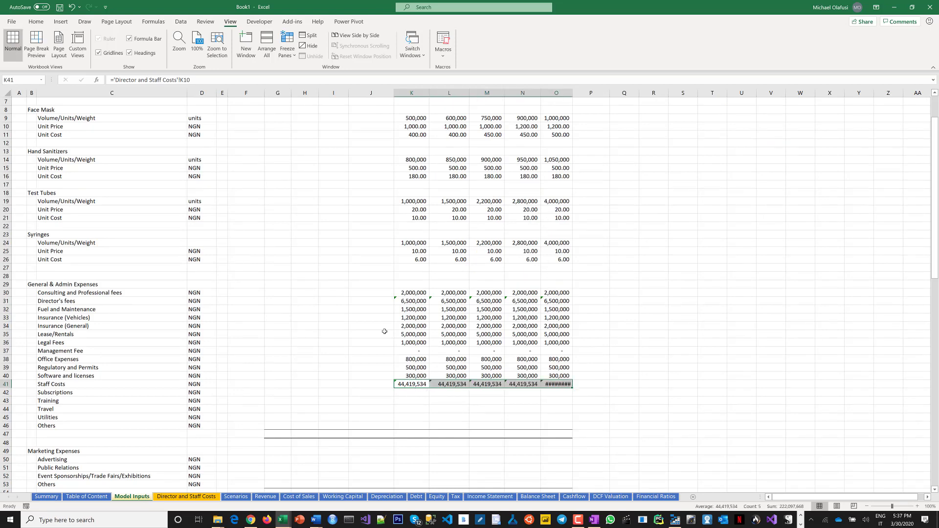
Unlock all cells on the Model Inputs sheet through the cell protection settings.
scroll(333, 193, up, 2)
drag(282, 165, 568, 439)
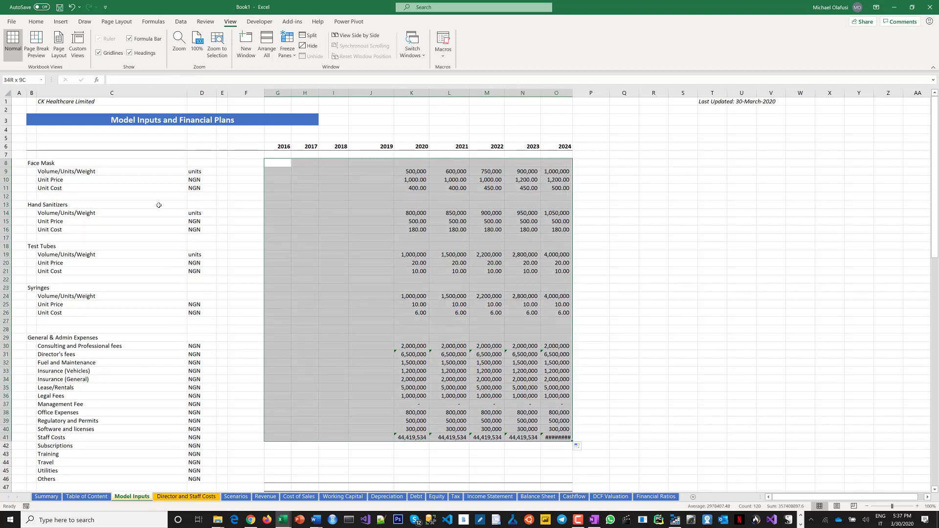
click(10, 95)
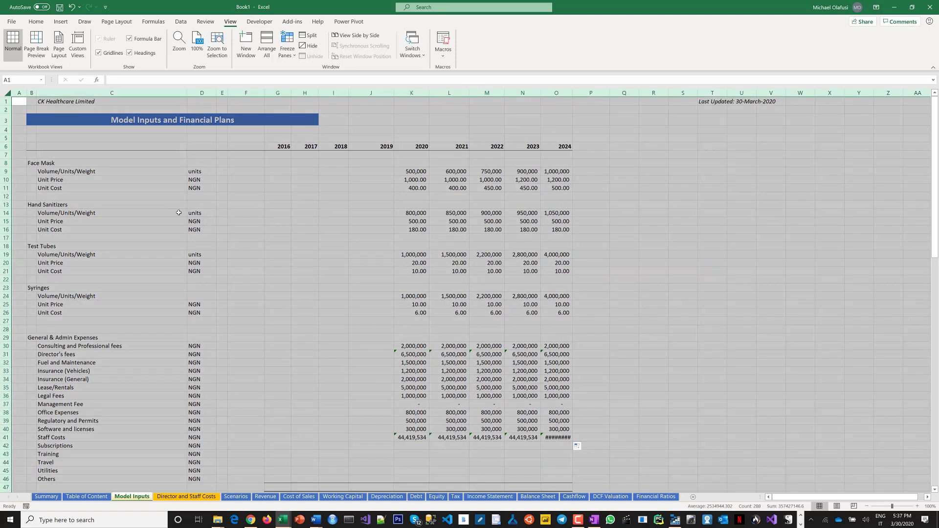
right_click(179, 212)
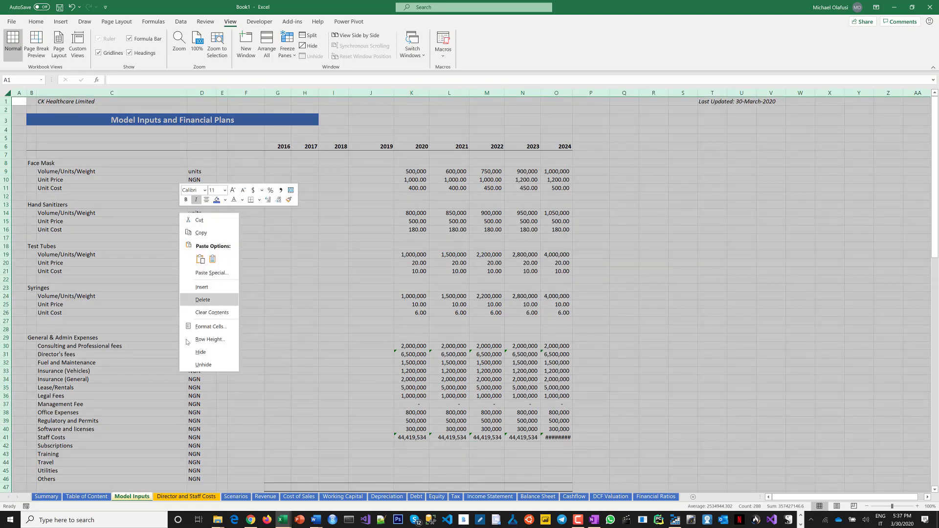
click(209, 327)
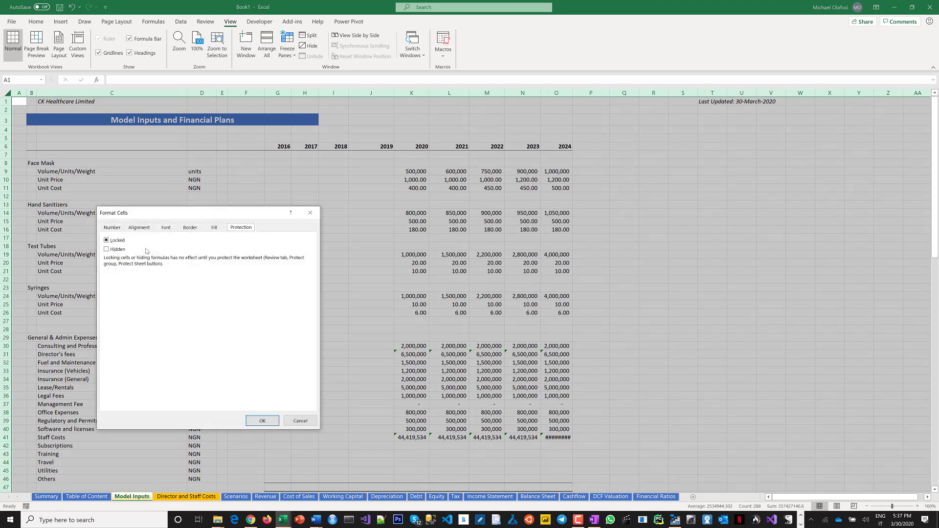
click(106, 240)
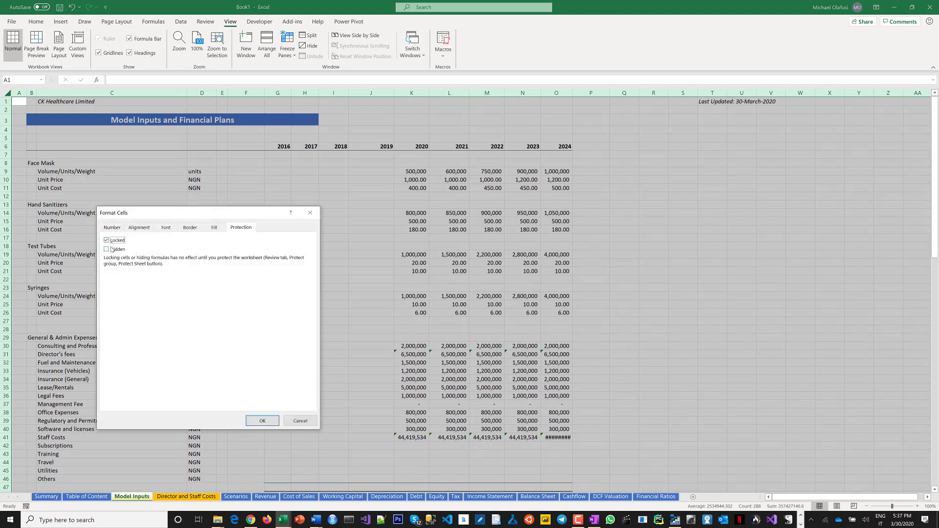
click(267, 420)
click(333, 412)
Widen the 2024 column so the Staff Costs value fits.
scroll(410, 412, down, 3)
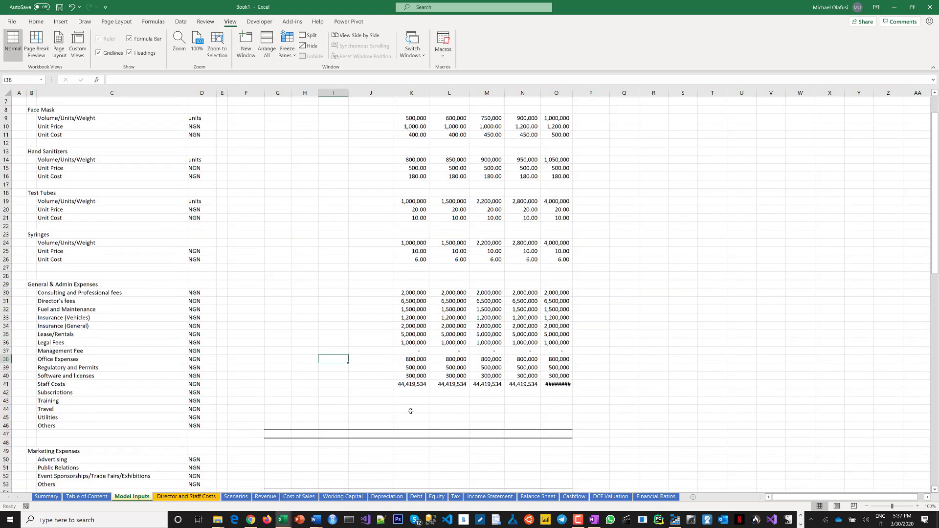
scroll(410, 412, down, 2)
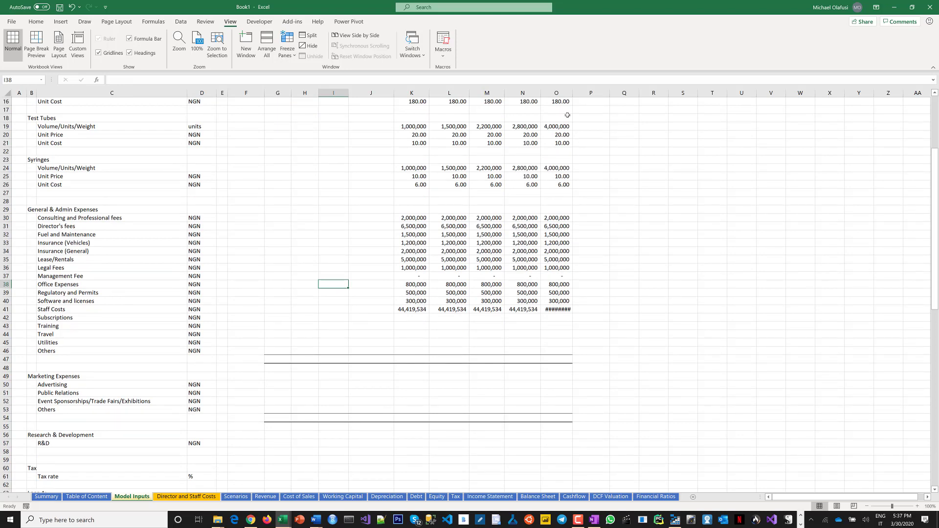
drag(573, 94, 581, 94)
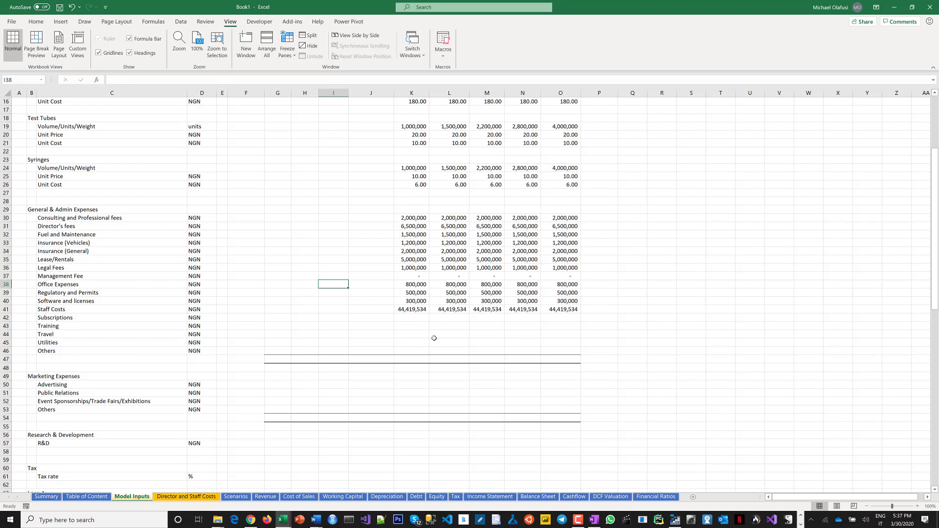
Enter 500,000 as Subscriptions for 2020 through 2024.
click(412, 317)
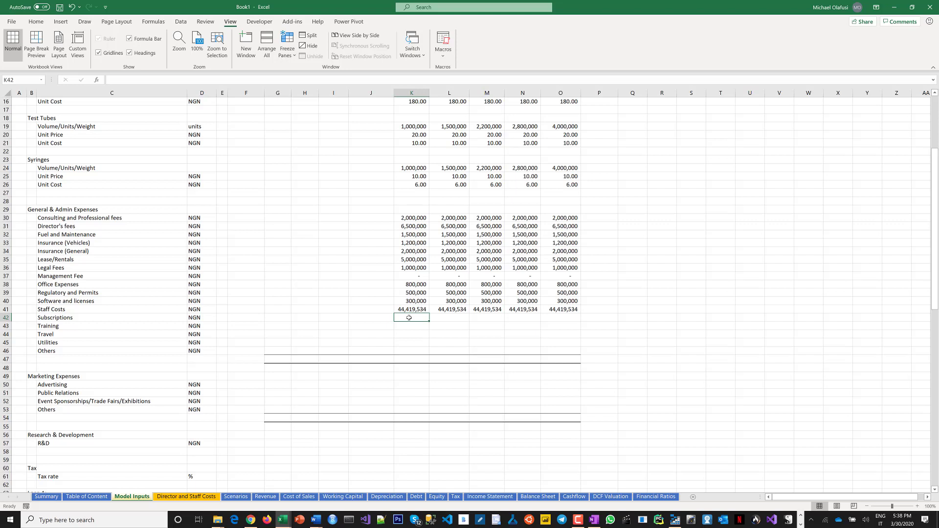
drag(409, 318, 567, 317)
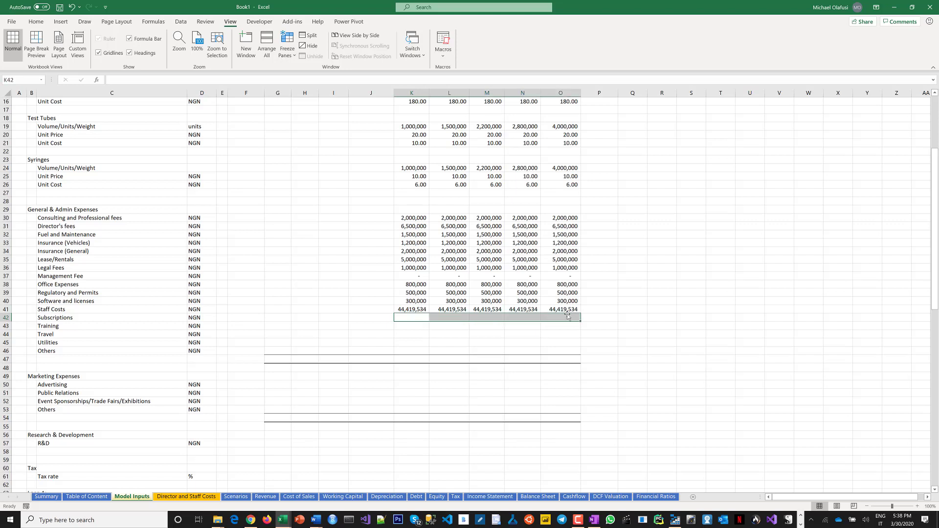
text(500,000)
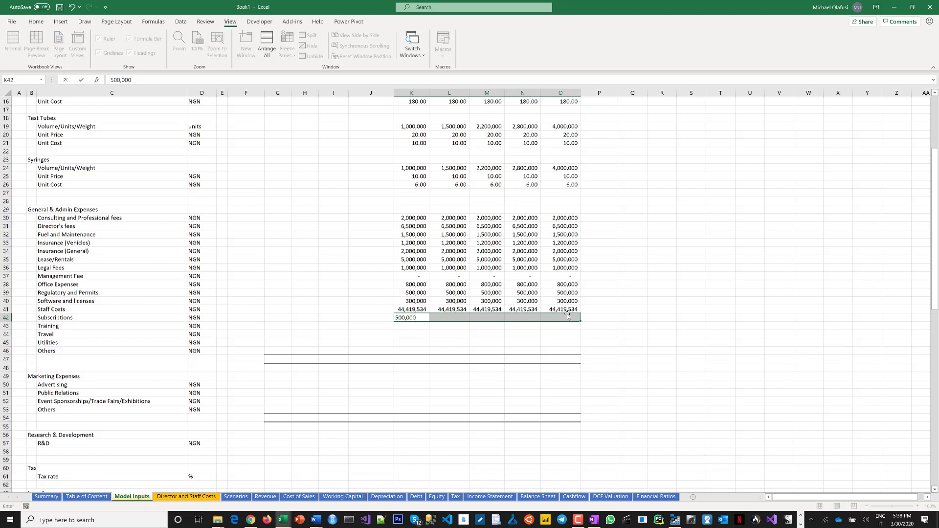
key(ctrl+Return)
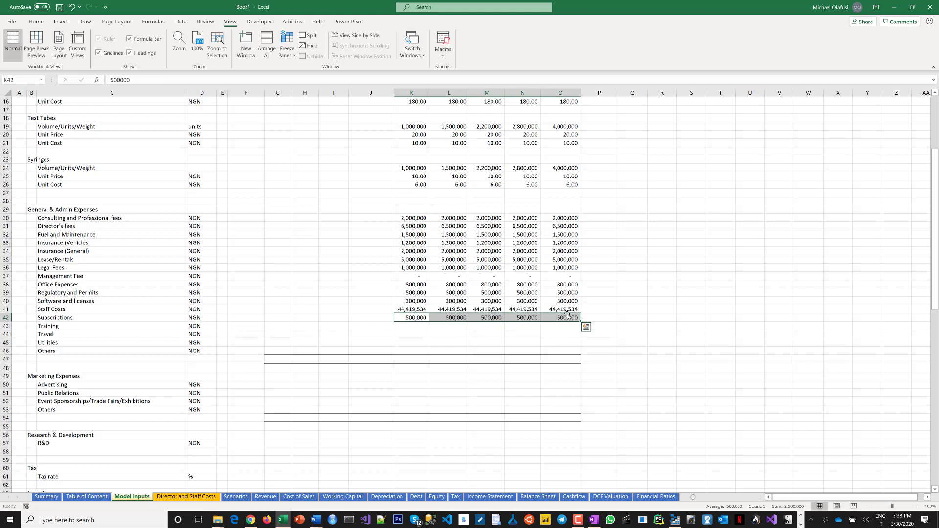
Enter 1,200,000 as Training for 2020 through 2024.
click(417, 328)
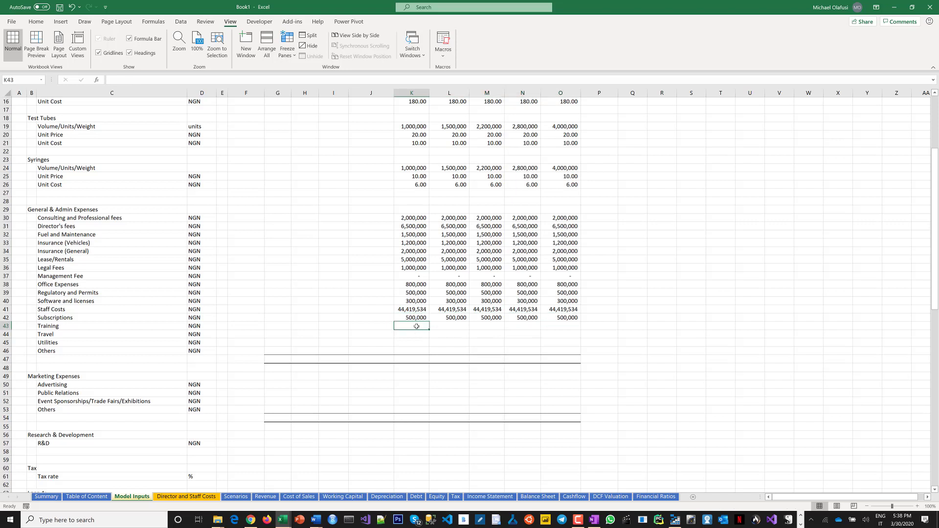
drag(416, 330, 557, 326)
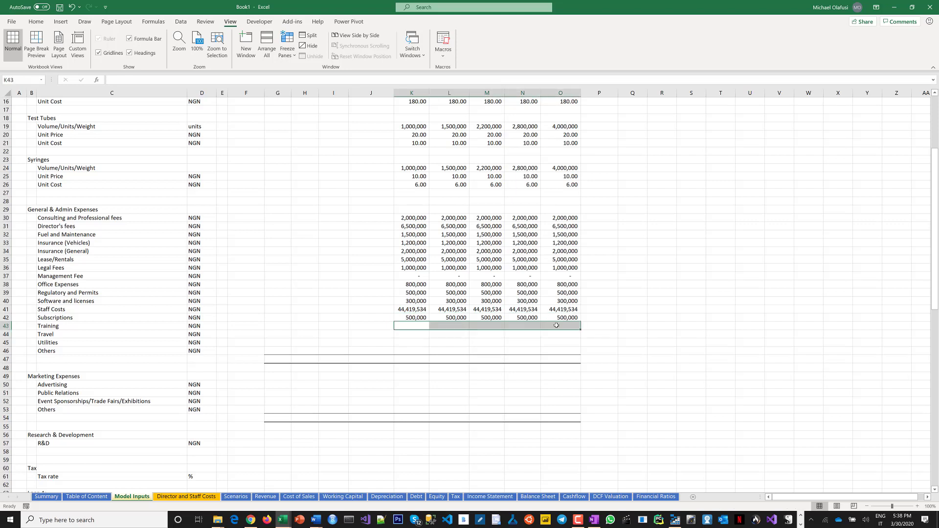
text(1,2)
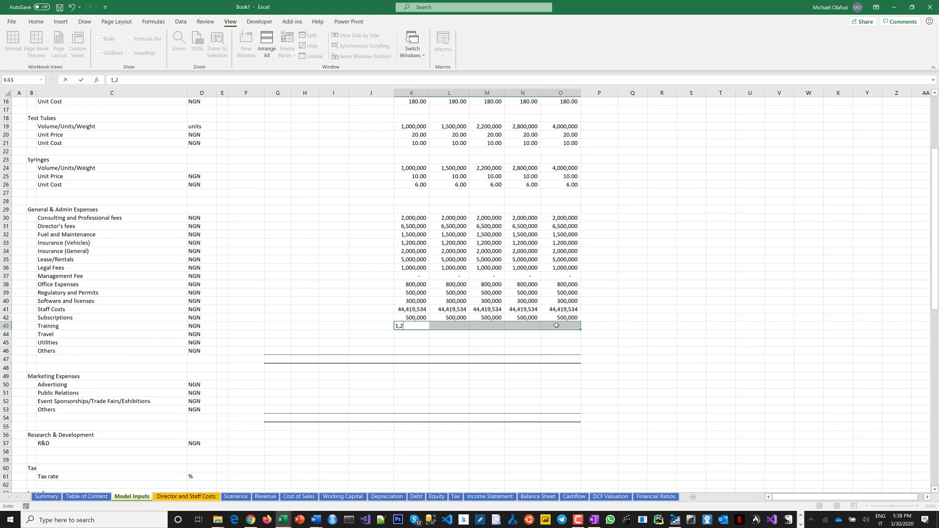
text(00)
key(ctrl+Return)
Enter 1,500,000 as Travel for 2020 through 2024.
key(Down)
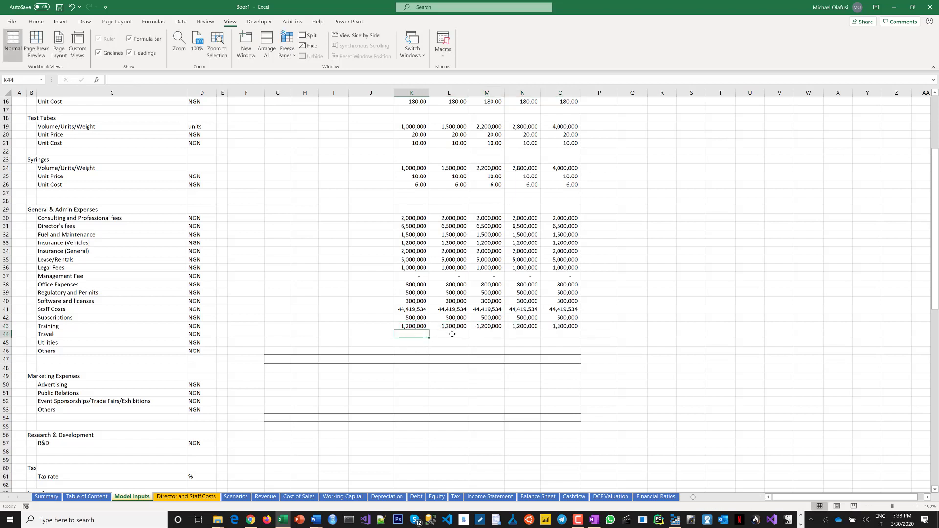
drag(413, 334, 553, 331)
text(1)
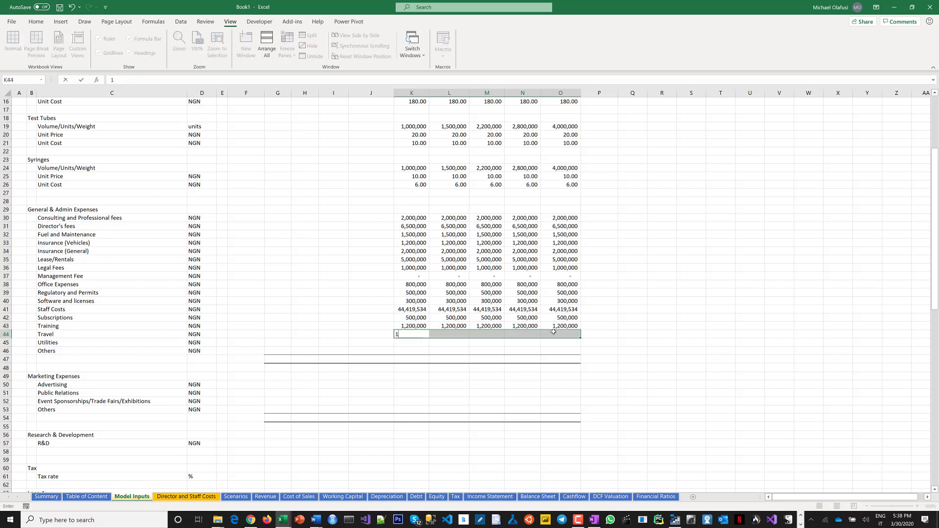
text(,500,000)
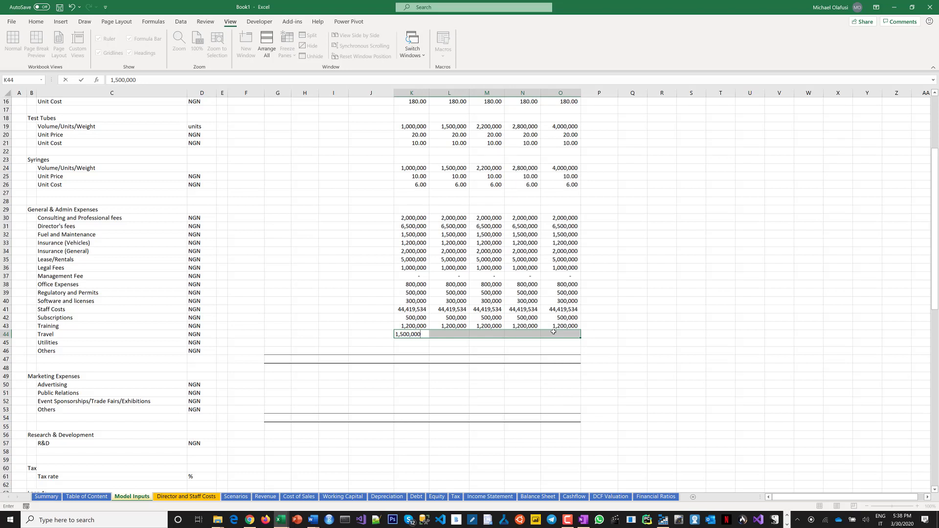
key(ctrl+Return)
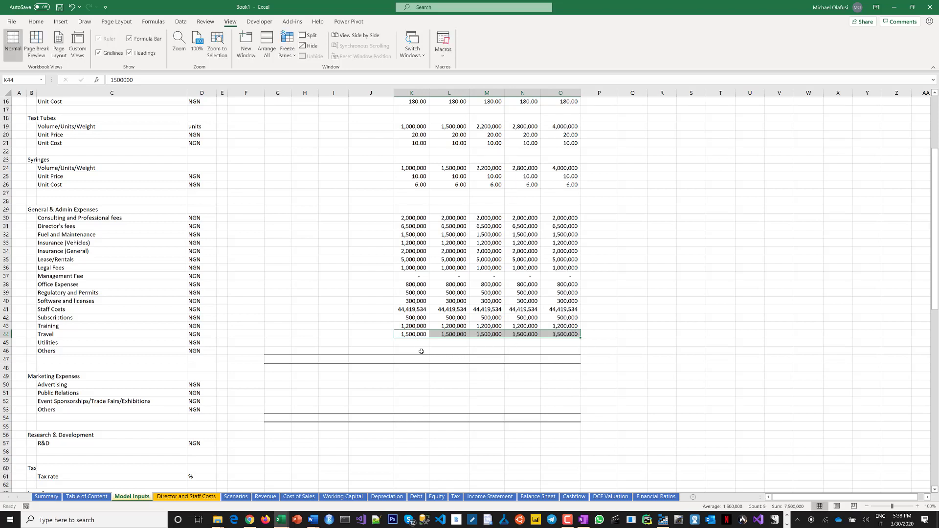
Enter 1,200,000 as Utilities for 2020 through 2024.
drag(408, 343, 547, 342)
text(1,200,000)
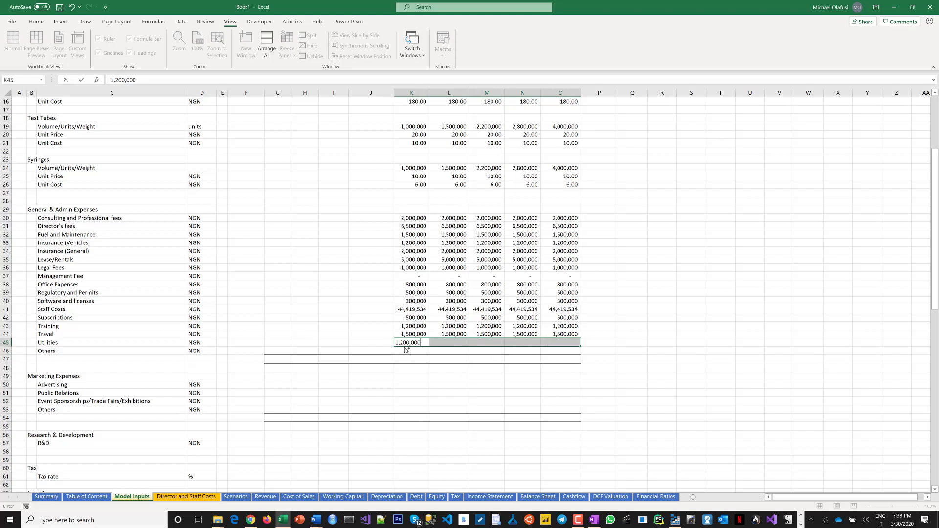
key(ctrl+Return)
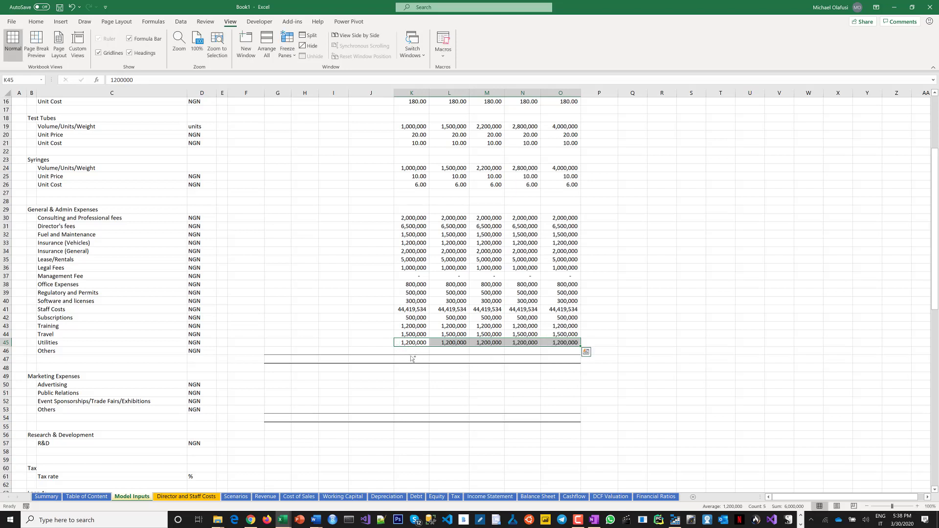
key(ctrl+q)
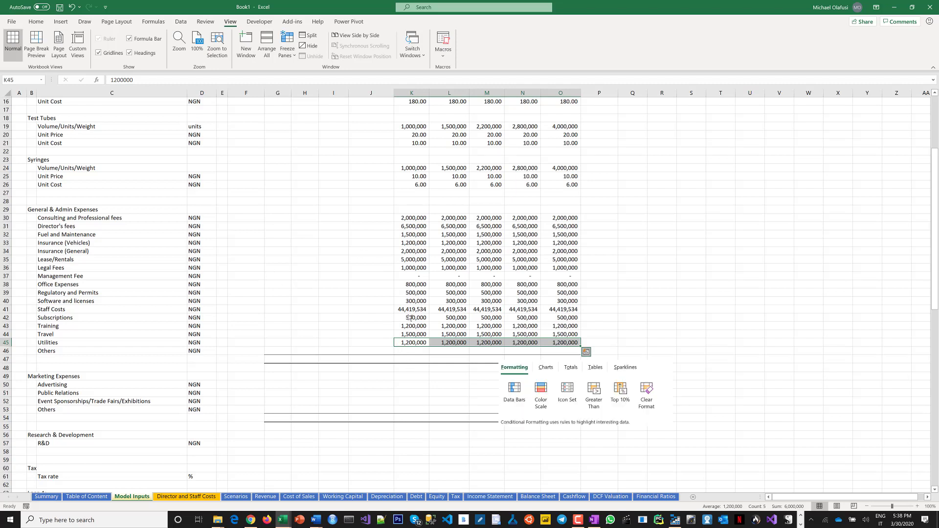
key(Escape)
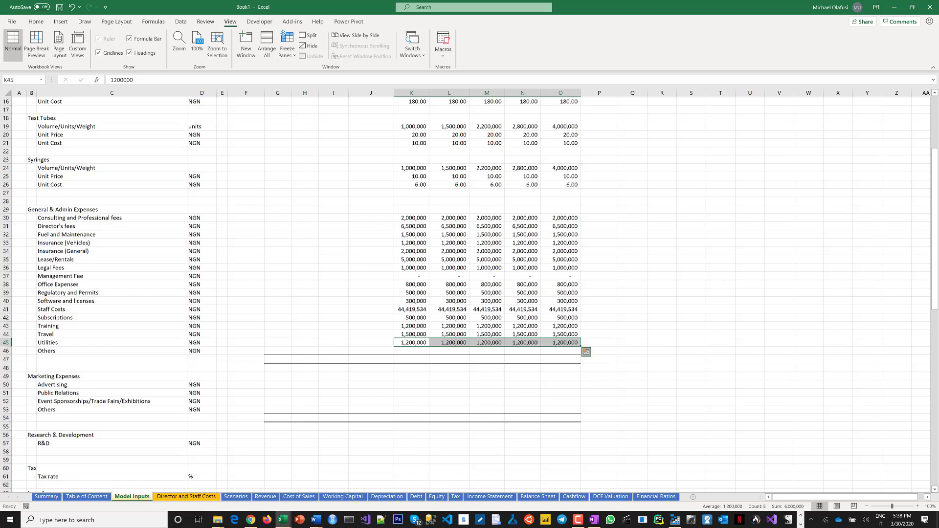
Enter 500,000 as Others for 2020 through 2024.
key(Down)
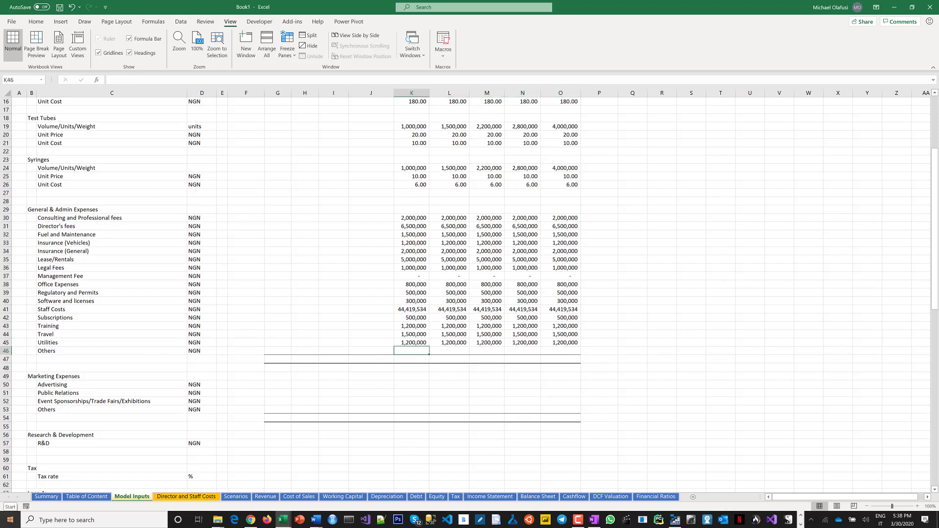
key(Down)
key(shift+Right)
key(shift+Right)
key(shift+Right)
key(shift+Right)
key(Up)
key(shift+Right)
key(shift+Right)
key(shift+Right)
key(shift+Right)
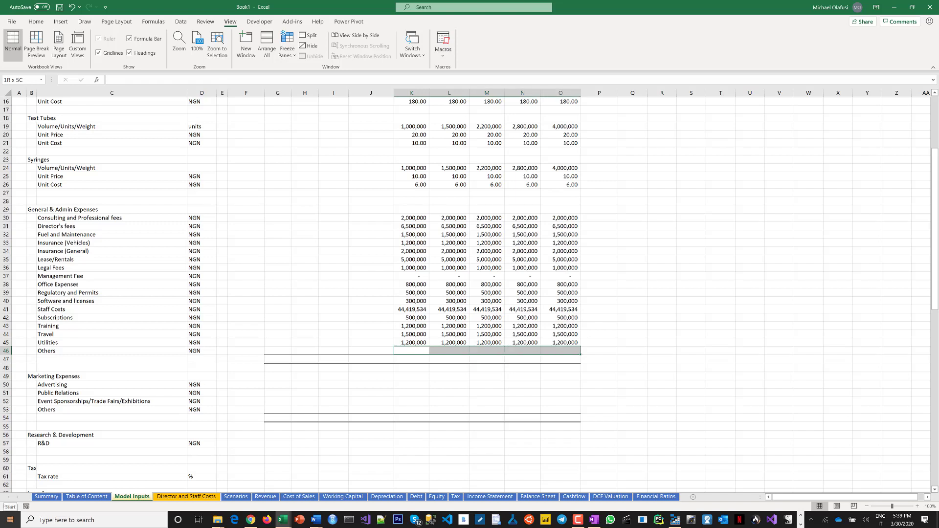
text(50)
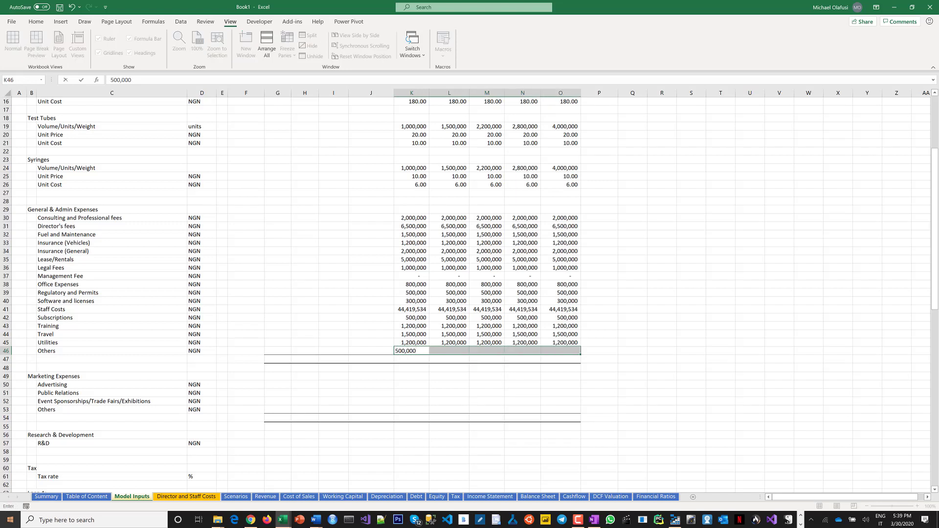
text(0,000)
key(ctrl+Return)
Total the 2020 General & Admin Expenses with a SUM of Consulting fees through Others in the row below.
click(325, 386)
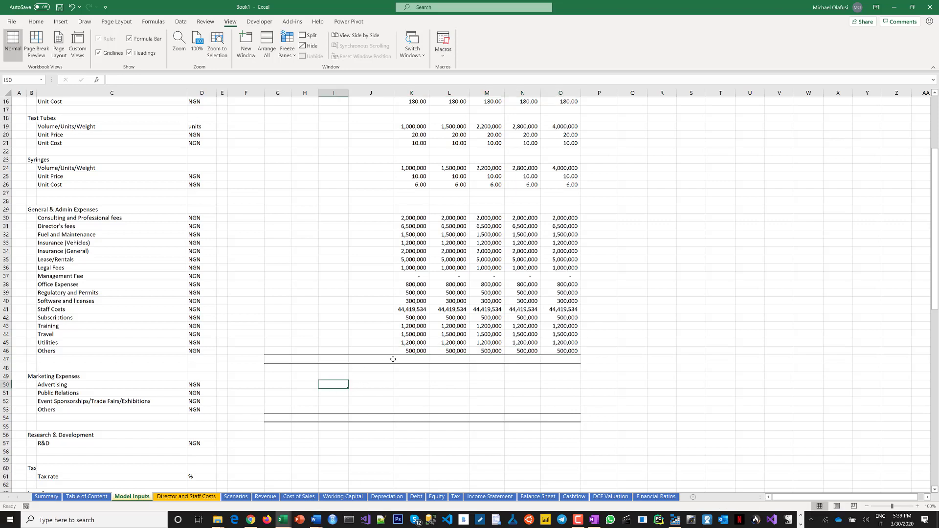
click(402, 359)
text(=s)
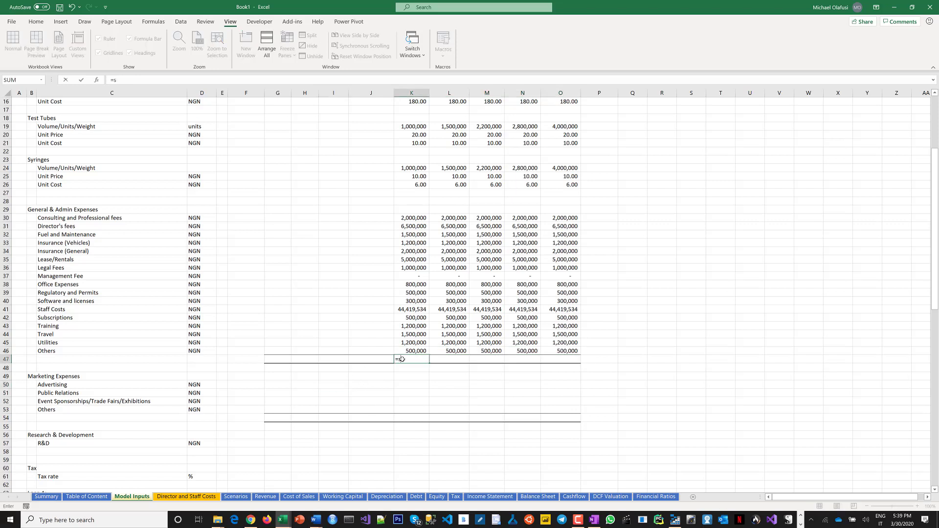
text(um()
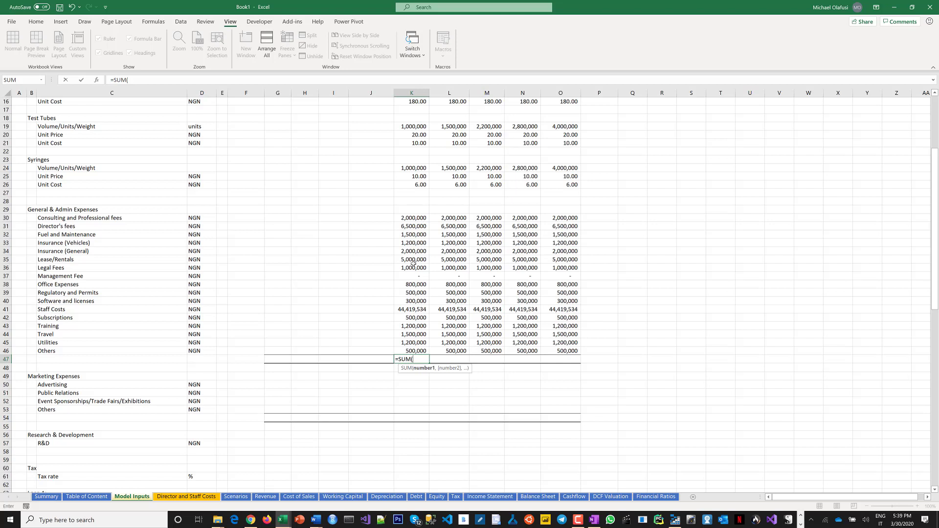
drag(420, 219, 414, 351)
key(Return)
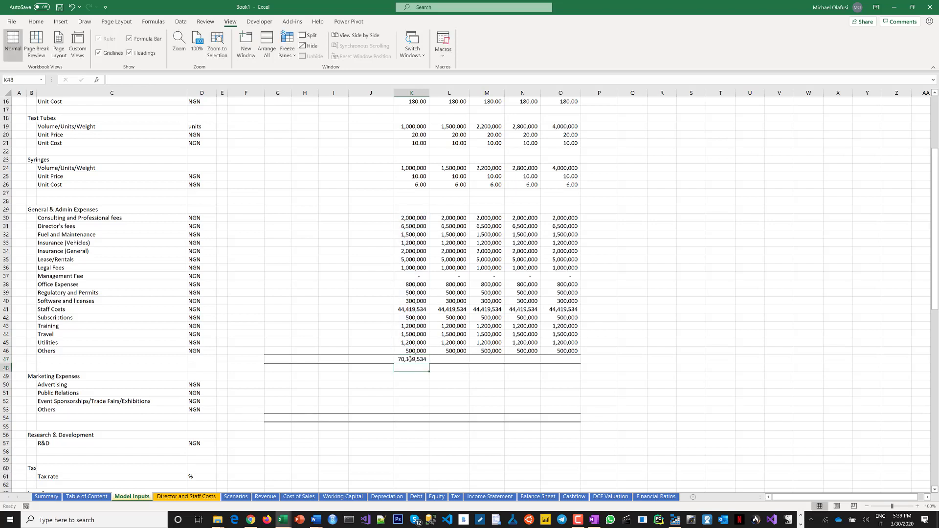
Fill the G&A total across to 2024 and make the total row bold.
click(424, 360)
drag(427, 362, 568, 365)
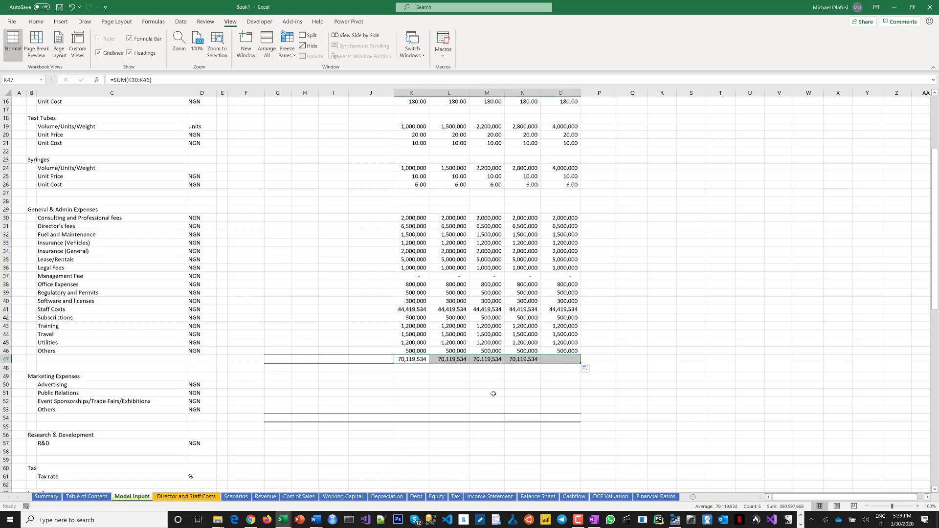
key(ctrl+b)
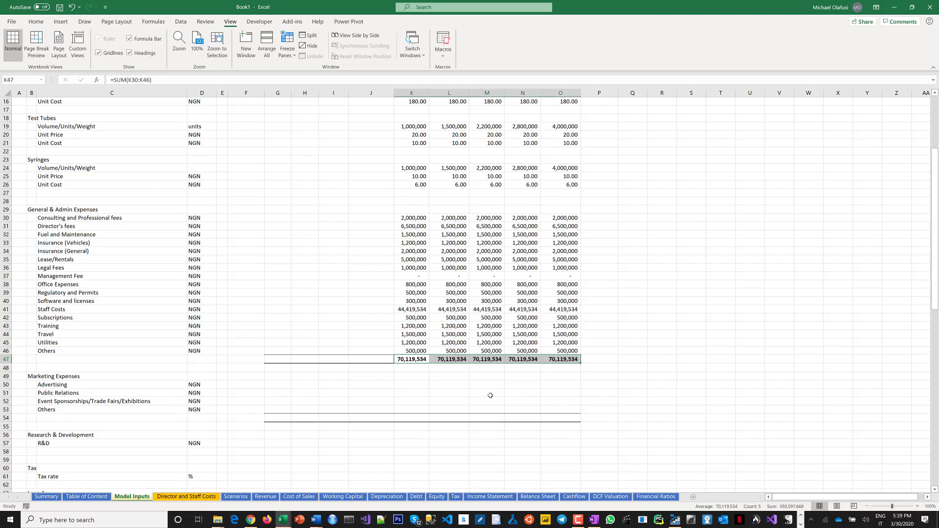
Enter 1,500,000 as Advertising for 2020 and fill it across to 2024.
click(437, 393)
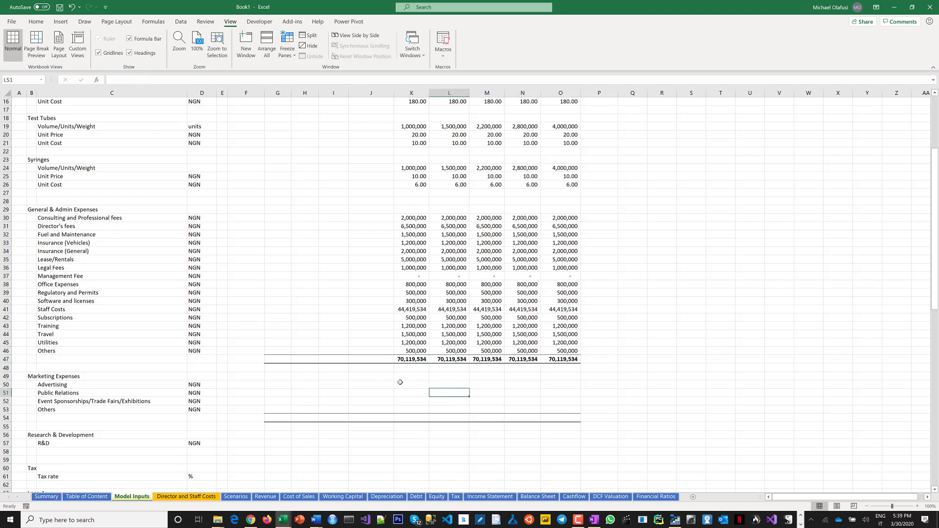
scroll(424, 345, up, 1)
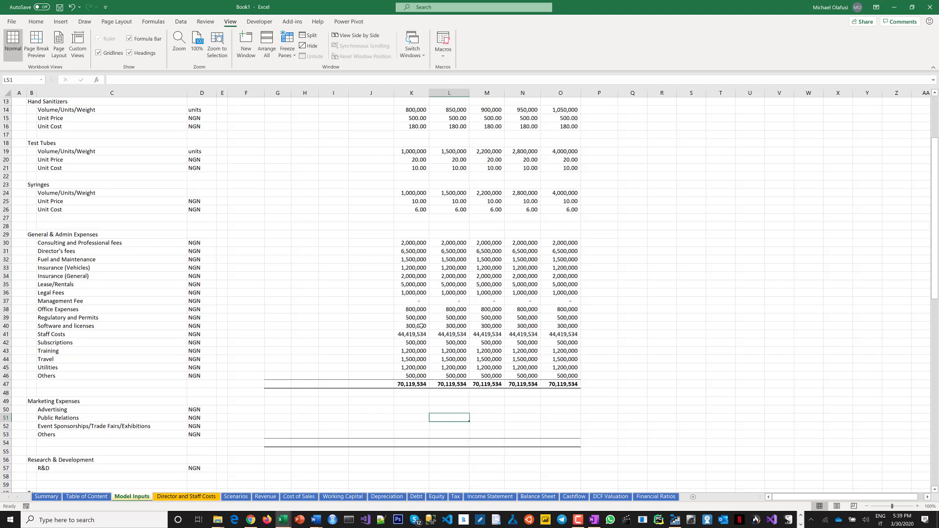
scroll(421, 343, down, 2)
scroll(265, 339, down, 1)
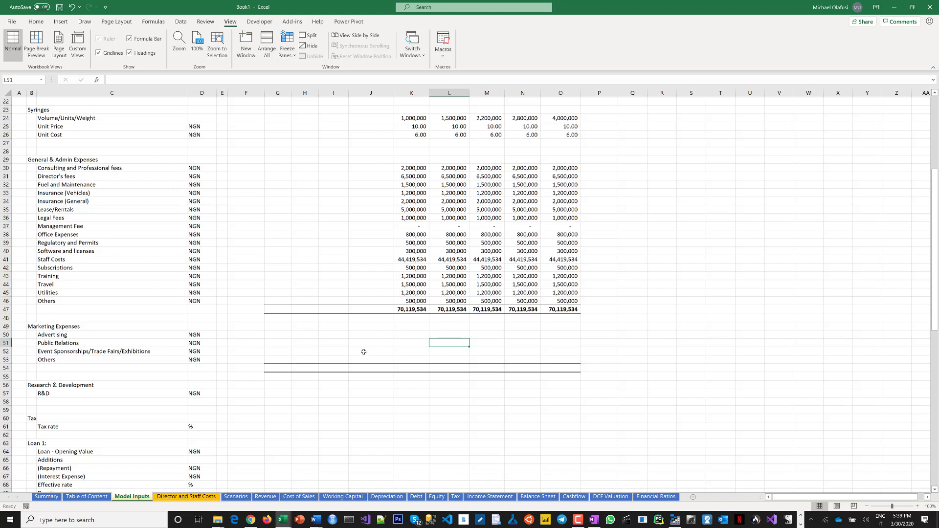
click(406, 337)
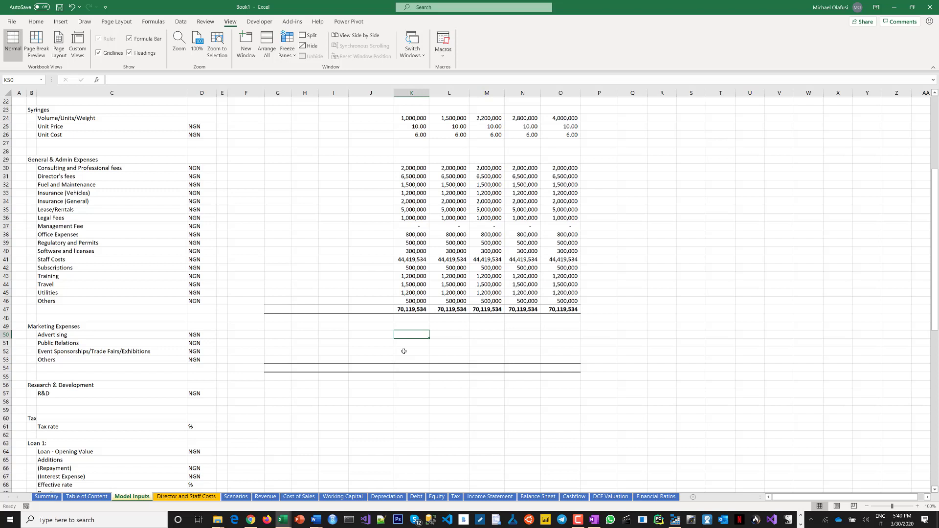
text(1,50)
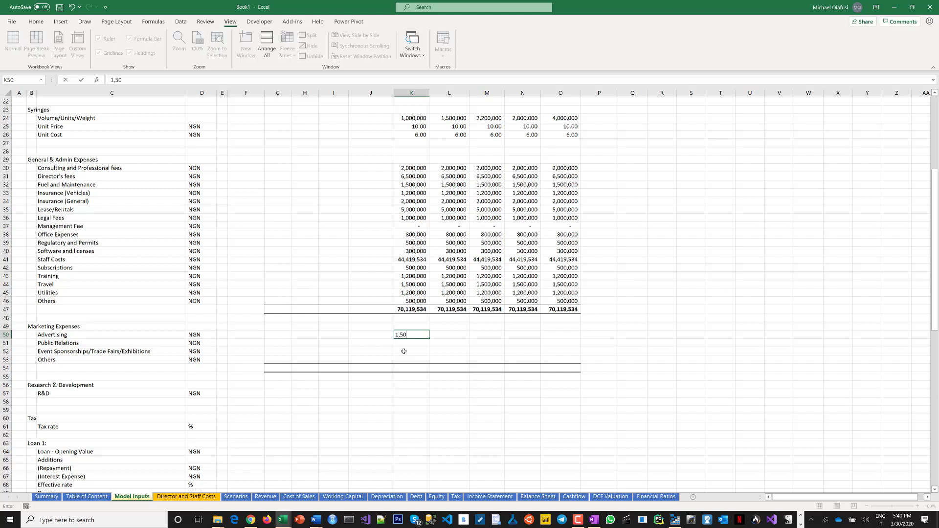
text(0,000)
key(ctrl+Return)
key(shift+Right)
key(shift+Right)
key(shift+Right)
key(shift+Right)
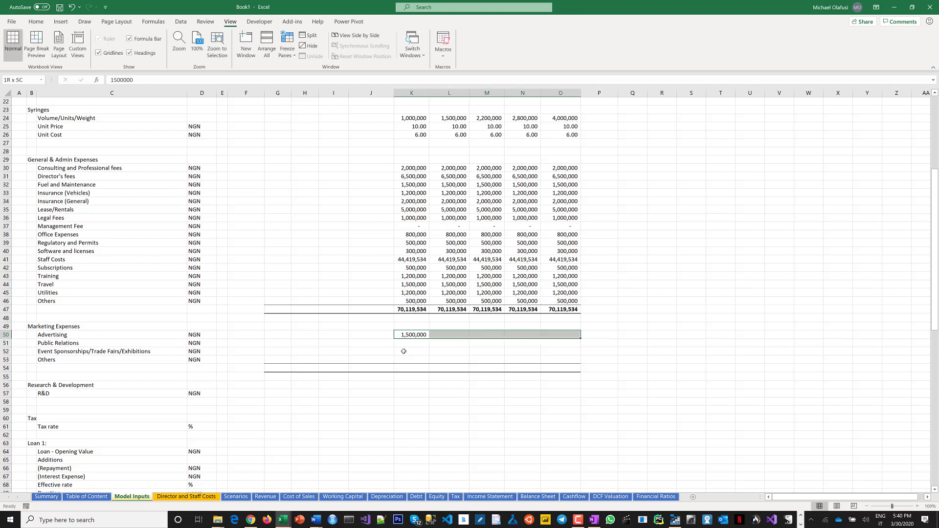
key(ctrl+r)
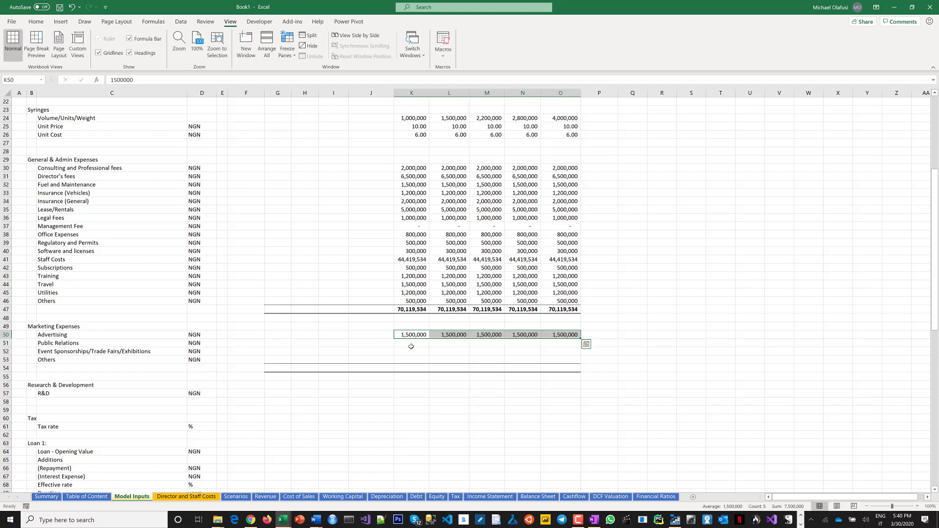
Enter 200,000 as Public Relations for 2020 through 2024.
click(408, 344)
key(shift+Right)
key(shift+Right)
key(shift+Right)
key(shift+Right)
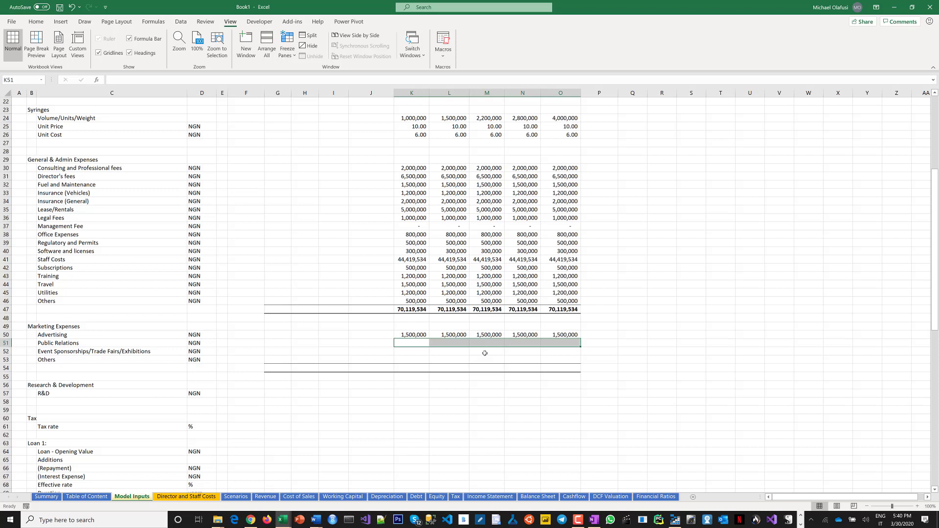
text(20)
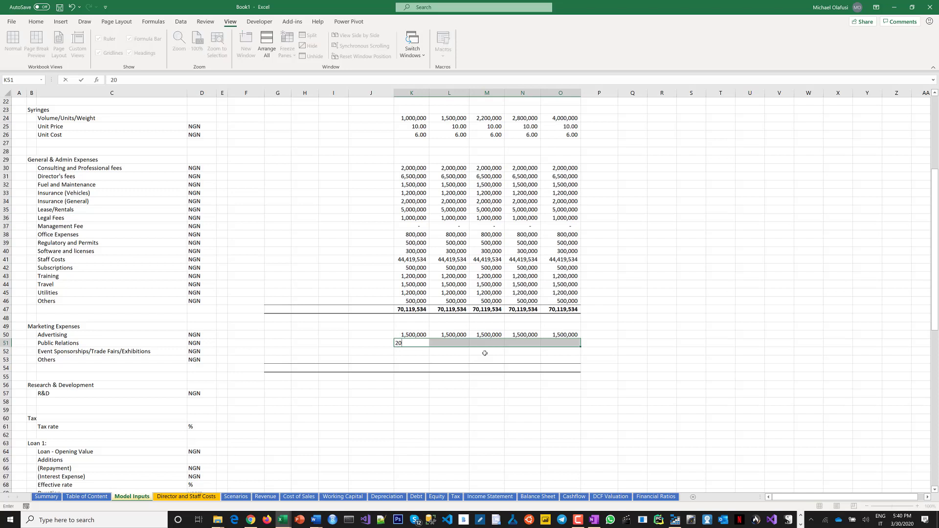
text(0,000)
key(ctrl+Return)
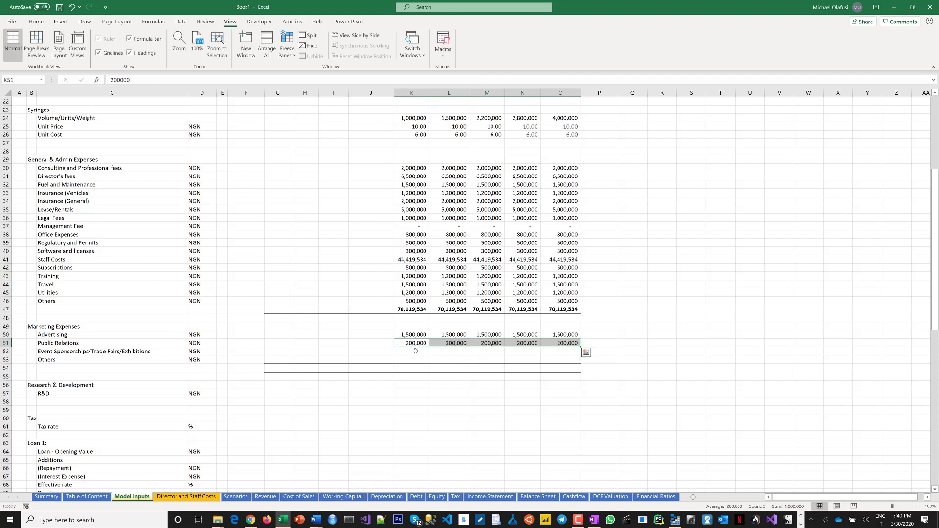
Enter 500,000 as Event Sponsorships/Trade Fairs/Exhibitions for 2020 through 2024.
drag(416, 352, 557, 352)
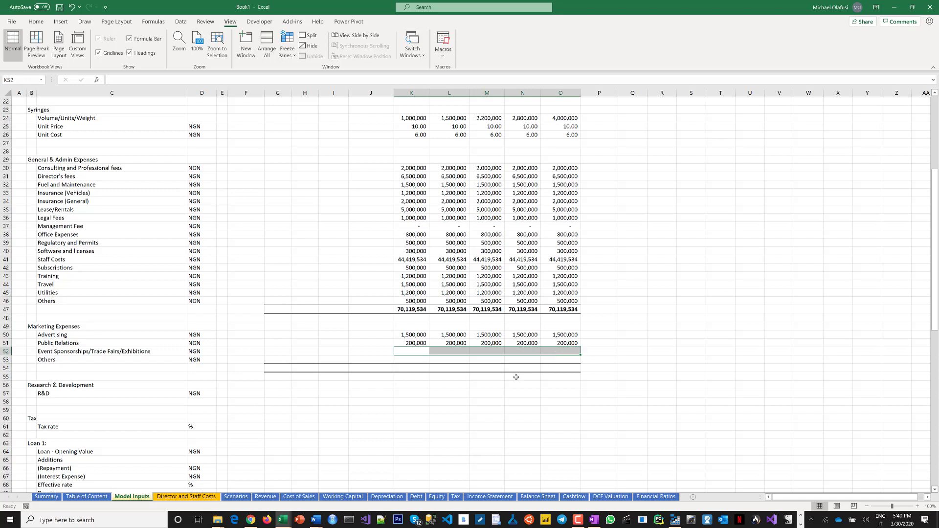
text(500,000)
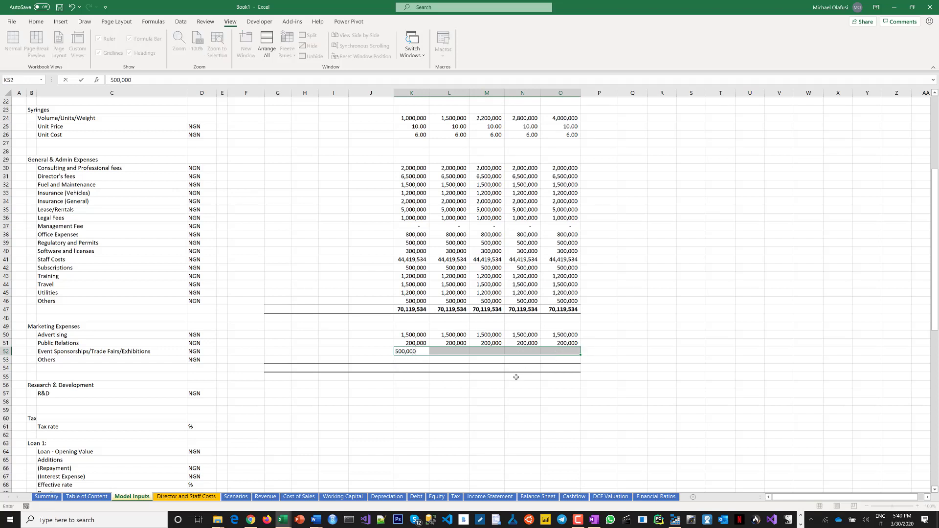
key(ctrl+Return)
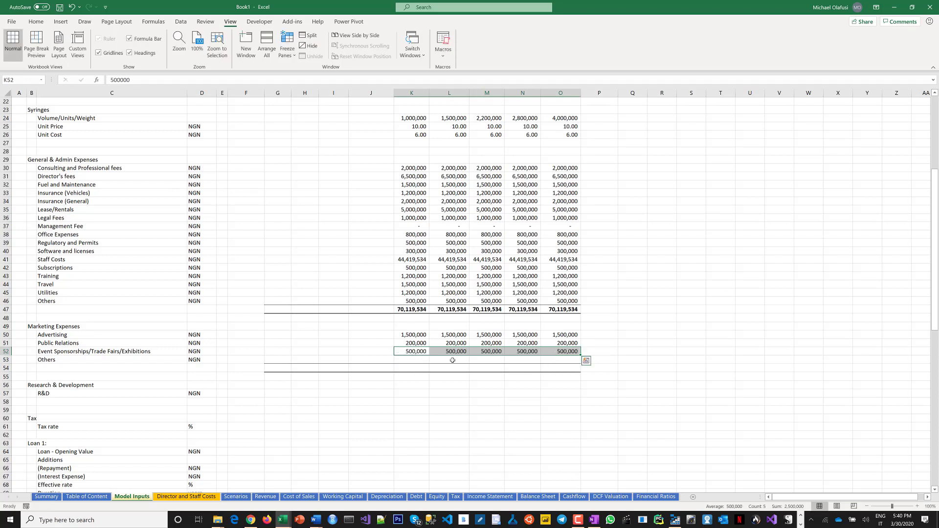
Total the 2020 Marketing Expenses with a SUM of Advertising through Others in the row below.
click(420, 360)
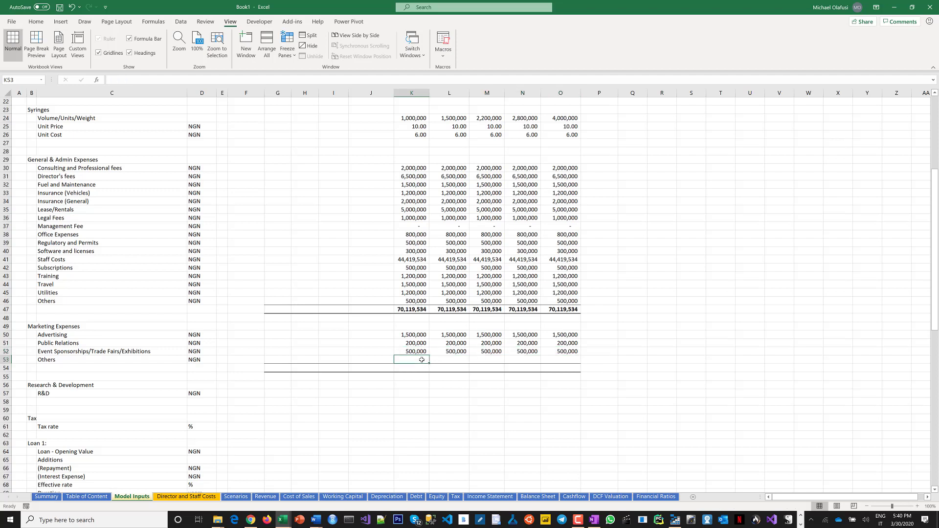
drag(419, 360, 555, 364)
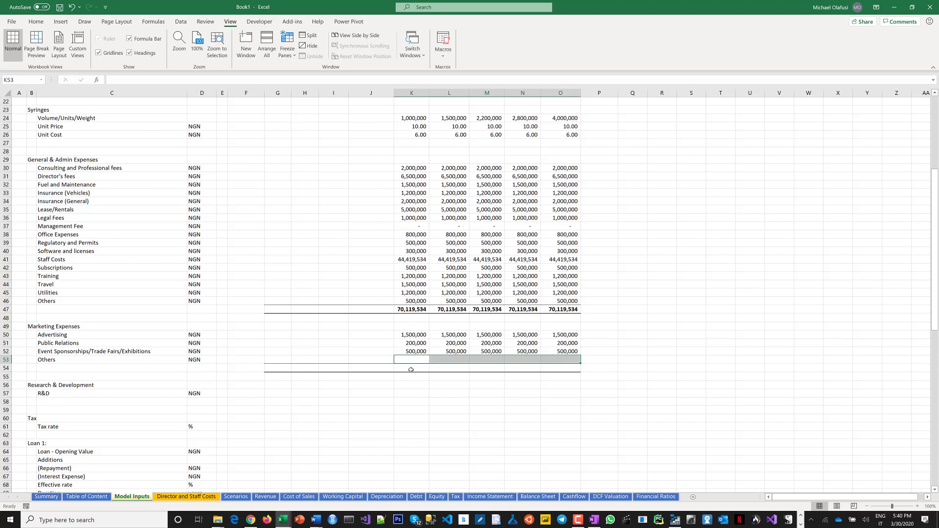
click(411, 369)
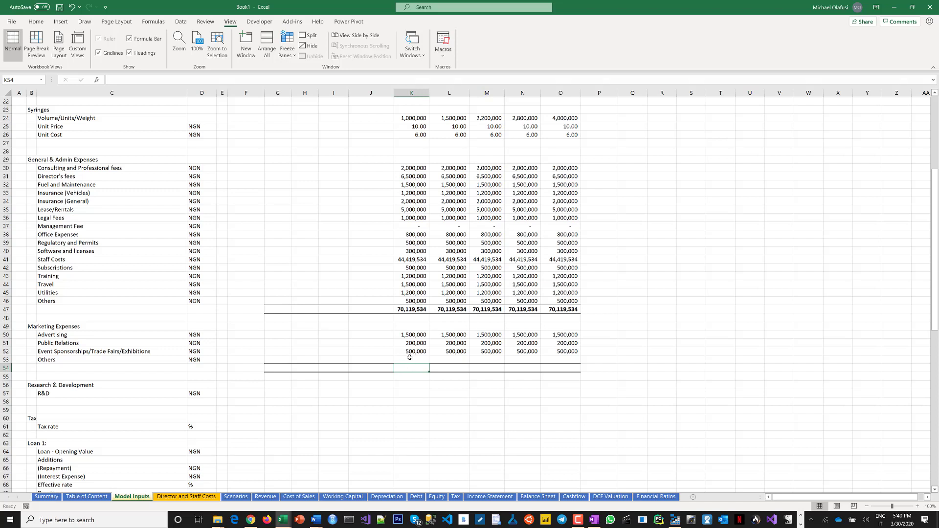
text(=sum)
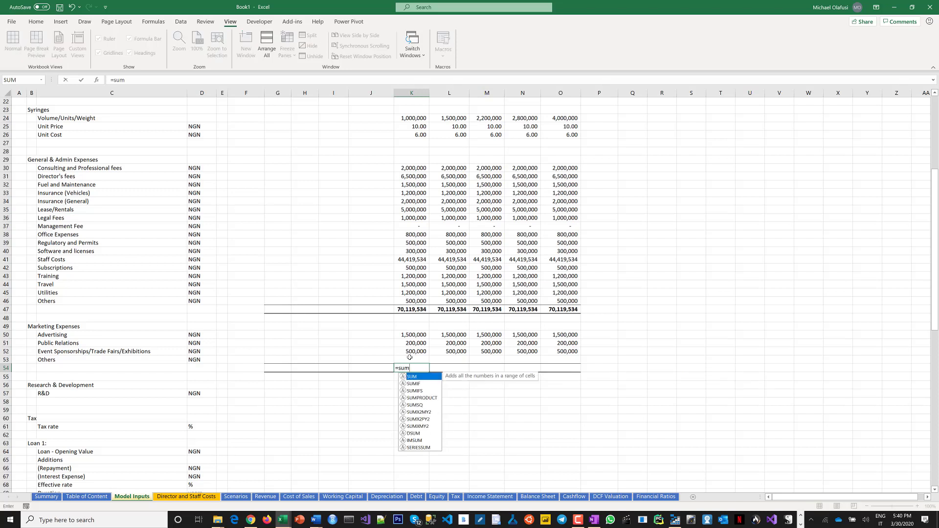
text(()
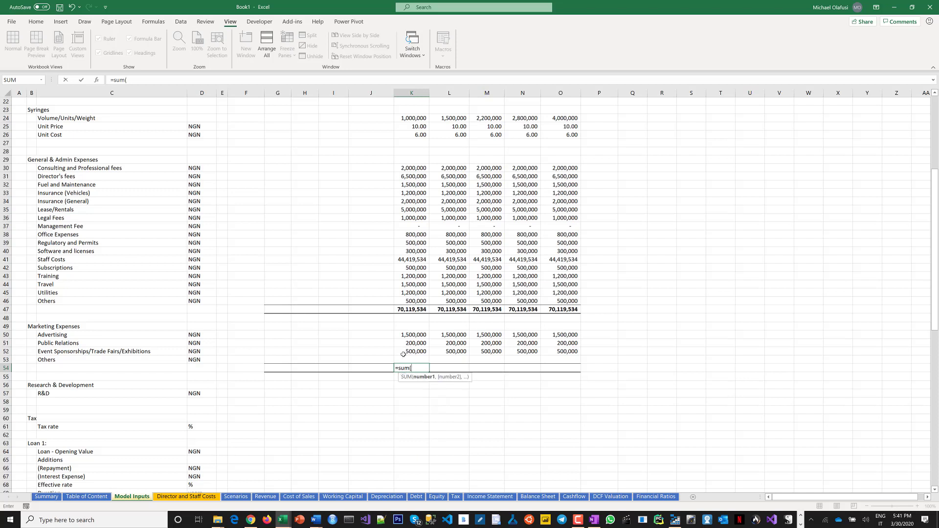
drag(411, 337, 417, 358)
key(Return)
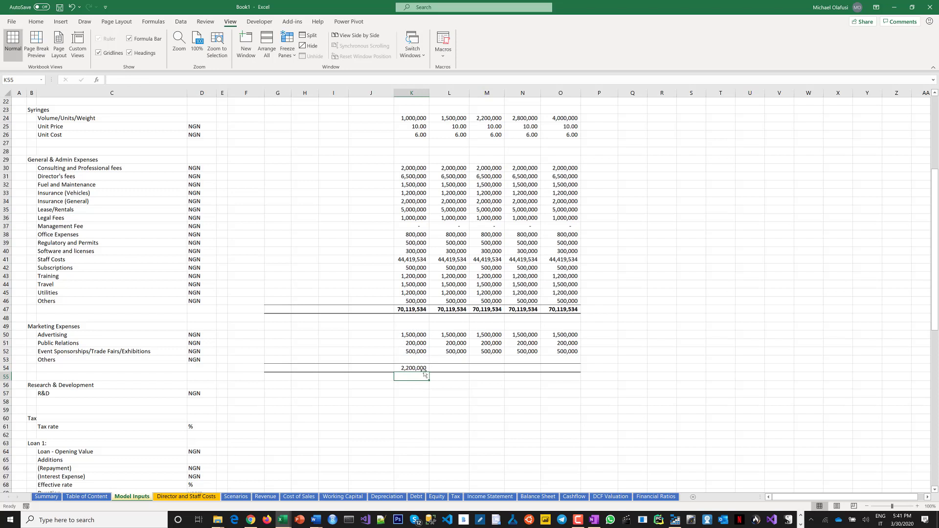
Fill the marketing total across to 2024 and make the total row bold.
click(425, 369)
drag(429, 374, 567, 380)
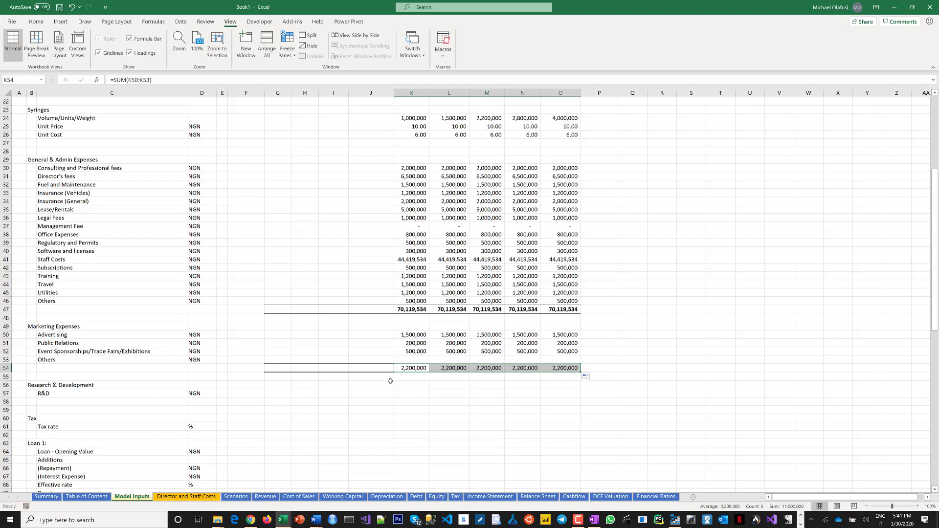
key(ctrl+b)
scroll(390, 381, down, 2)
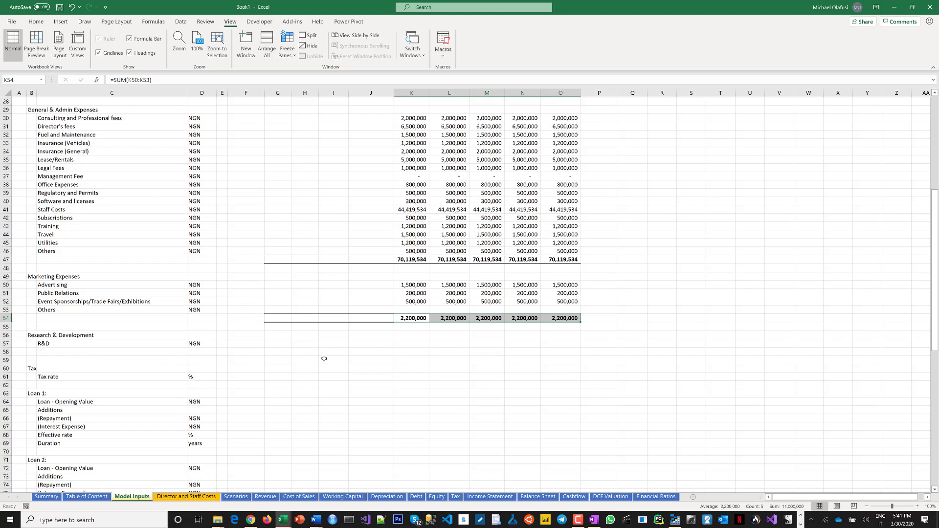
Rename the Management Fee line item to Business Development Expenses.
click(55, 345)
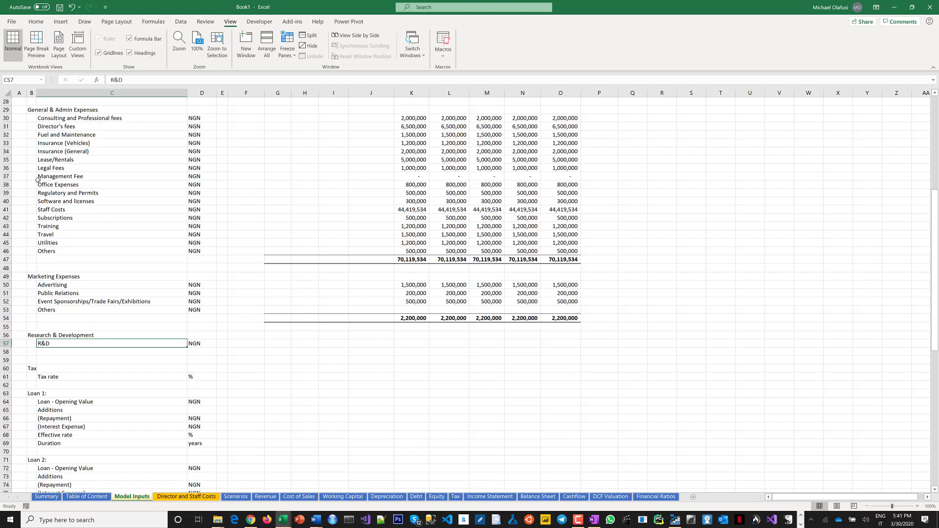
click(6, 118)
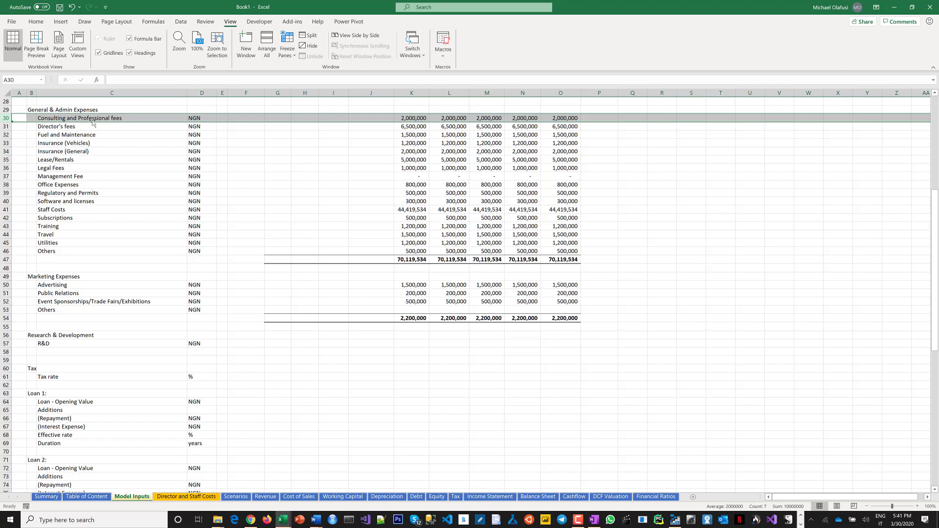
click(71, 178)
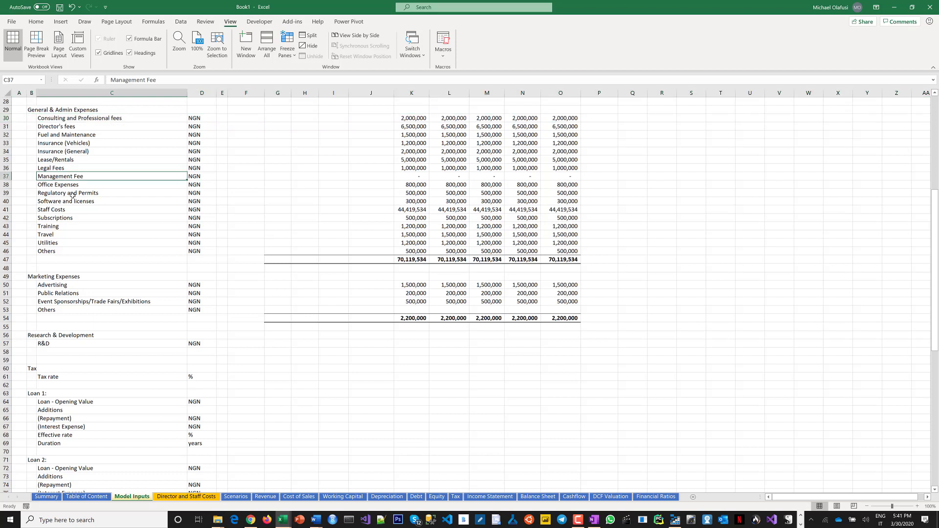
text(Busi)
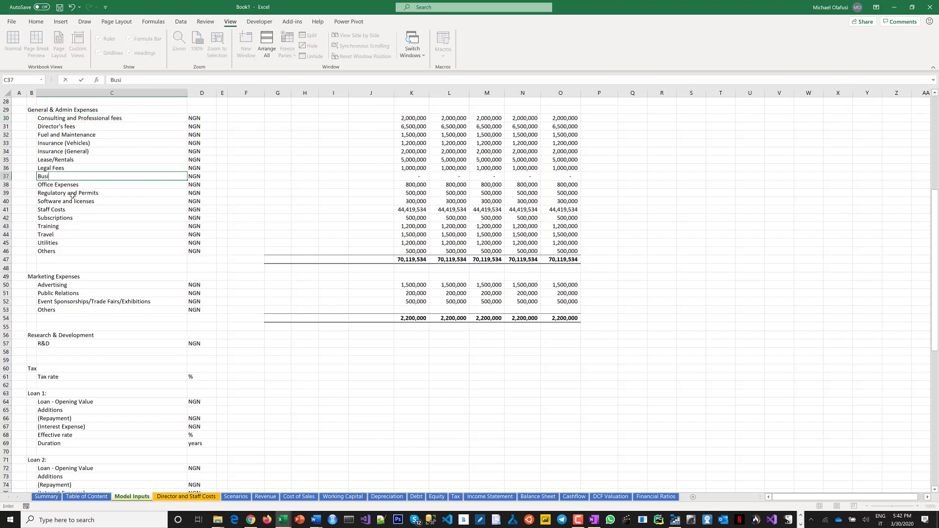
text(ness Development Expenses)
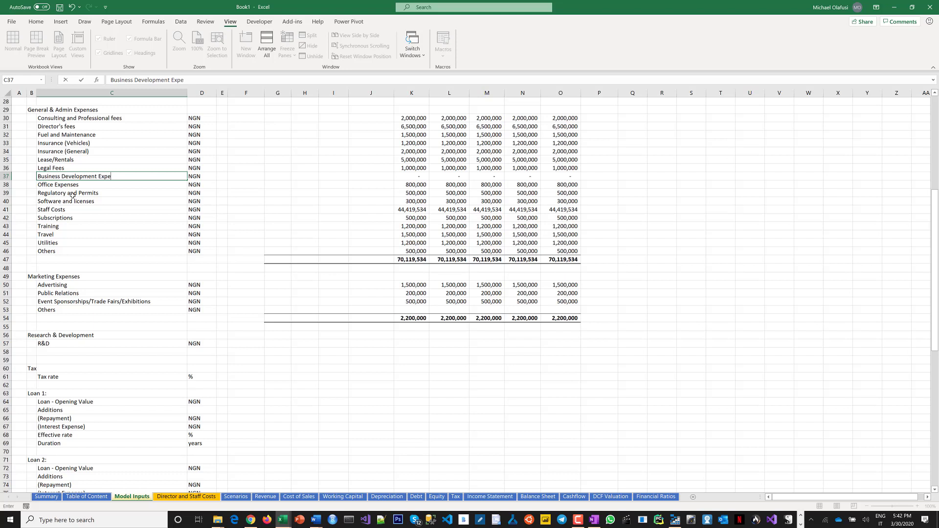
key(Right)
key(Right)
key(Right)
key(Right)
key(Right)
key(Right)
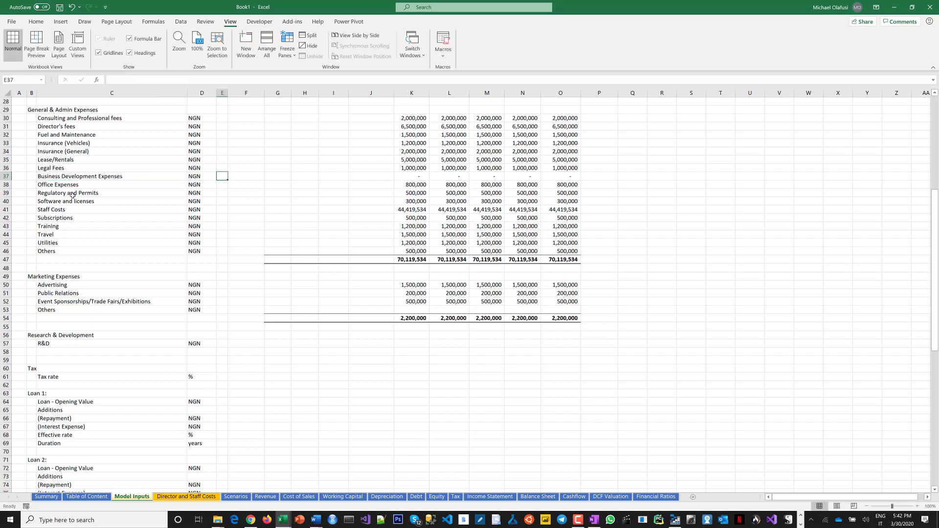
Enter 400,000 as Business Development Expenses for 2020 through 2024.
click(373, 176)
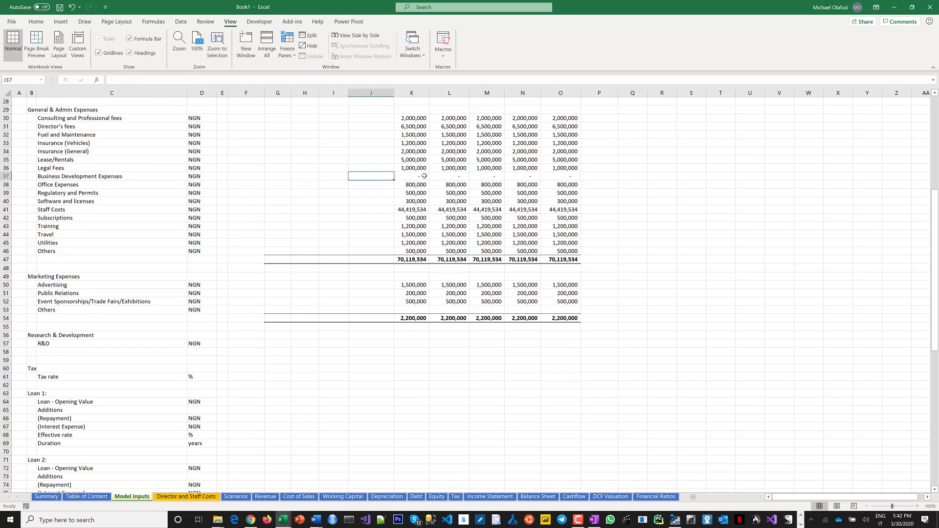
drag(410, 176, 543, 190)
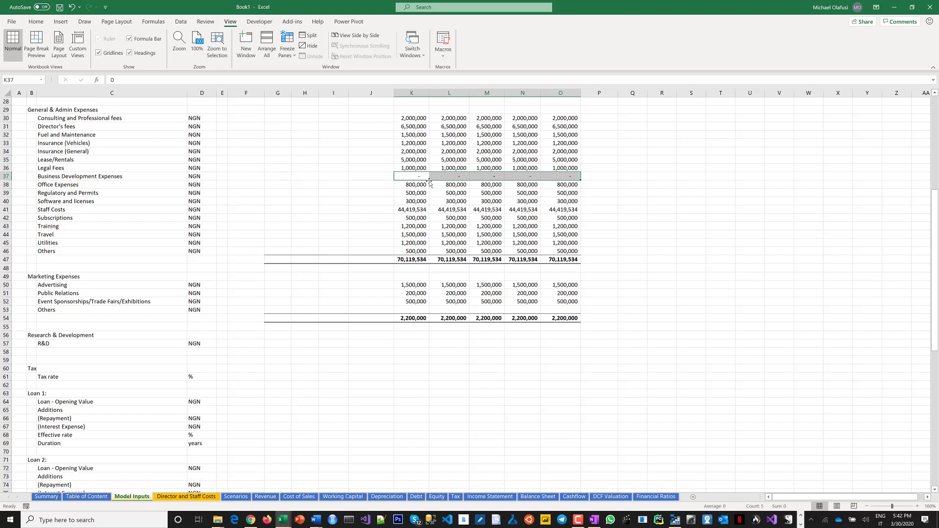
text(400)
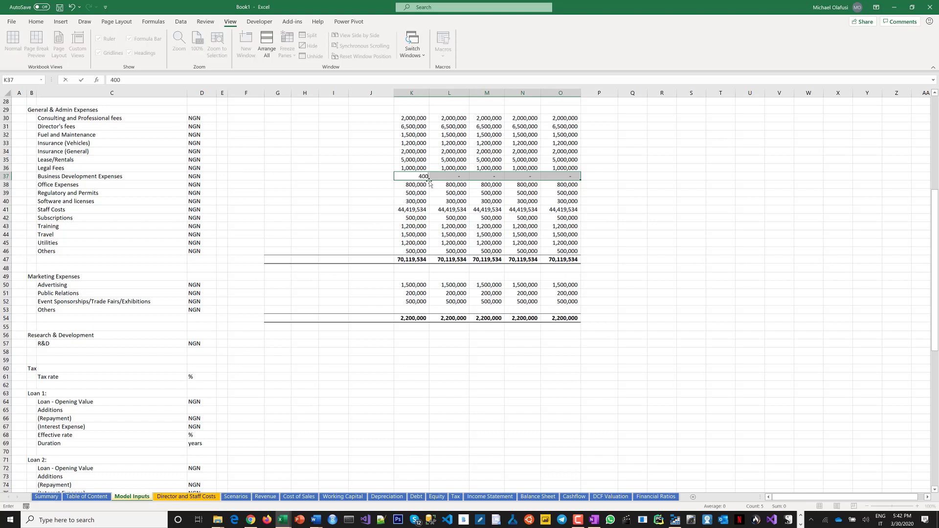
text(,000)
key(ctrl+Return)
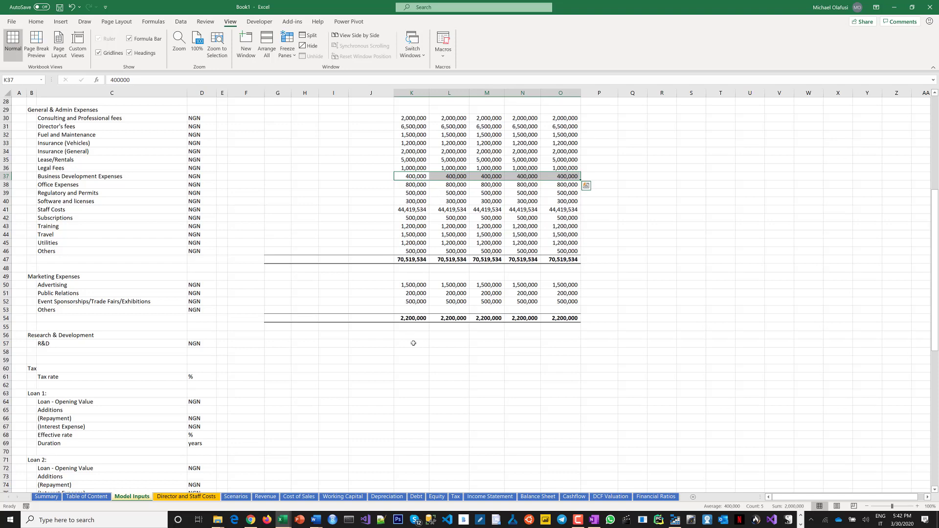
Enter 0 as R&D for 2020 through 2024.
scroll(338, 318, down, 1)
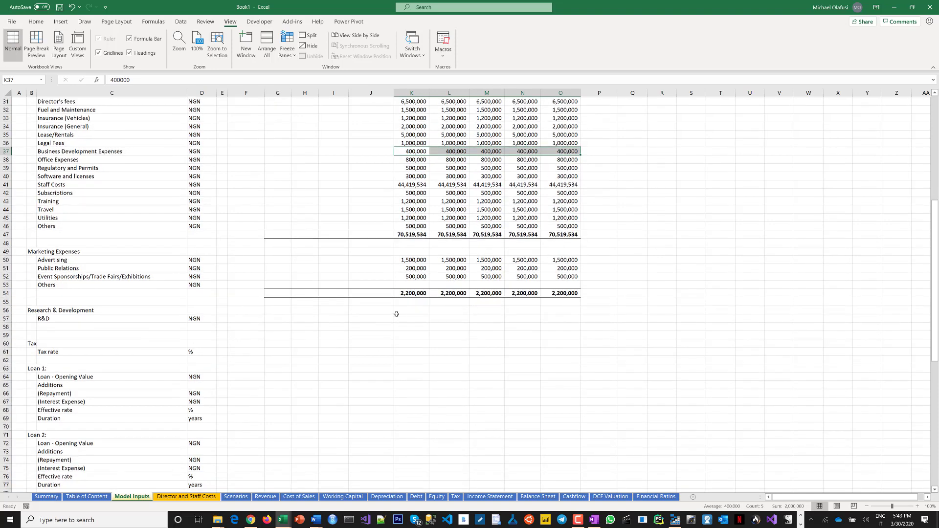
drag(401, 311, 558, 312)
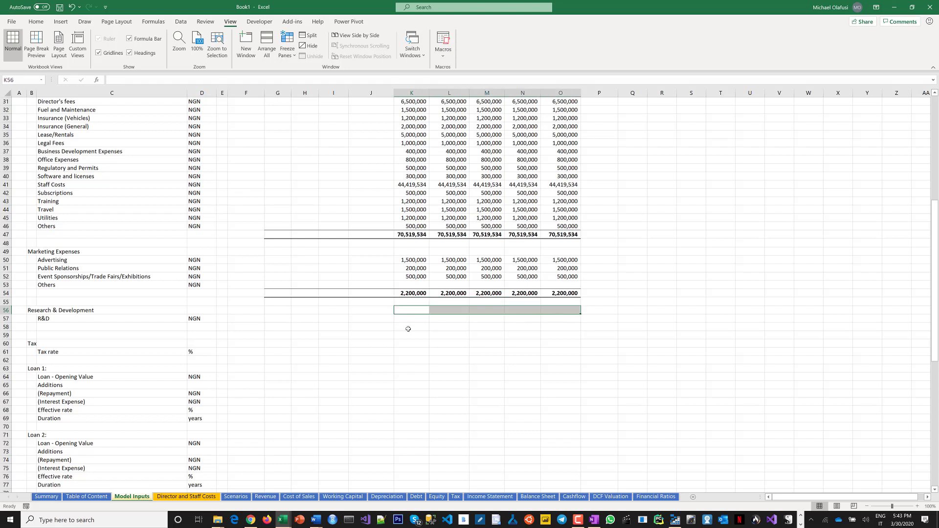
drag(410, 318, 570, 317)
text(0)
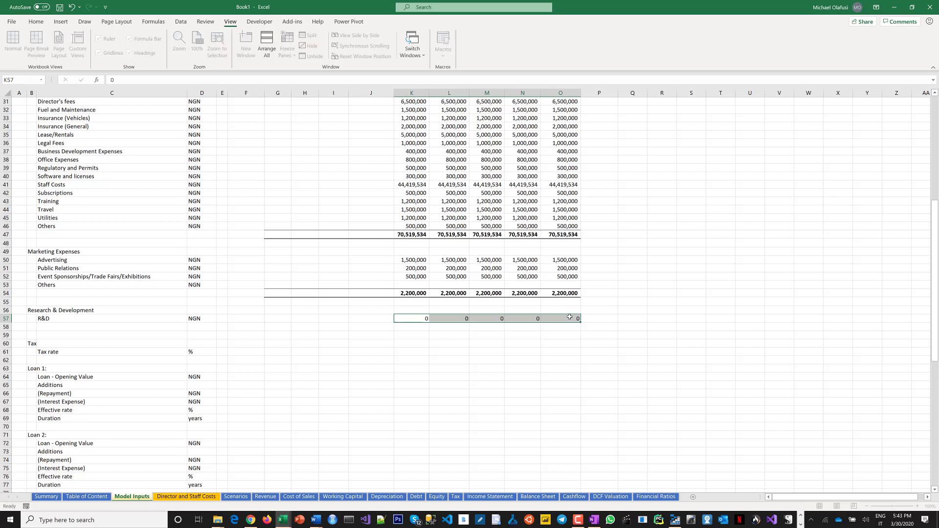
key(ctrl+Return)
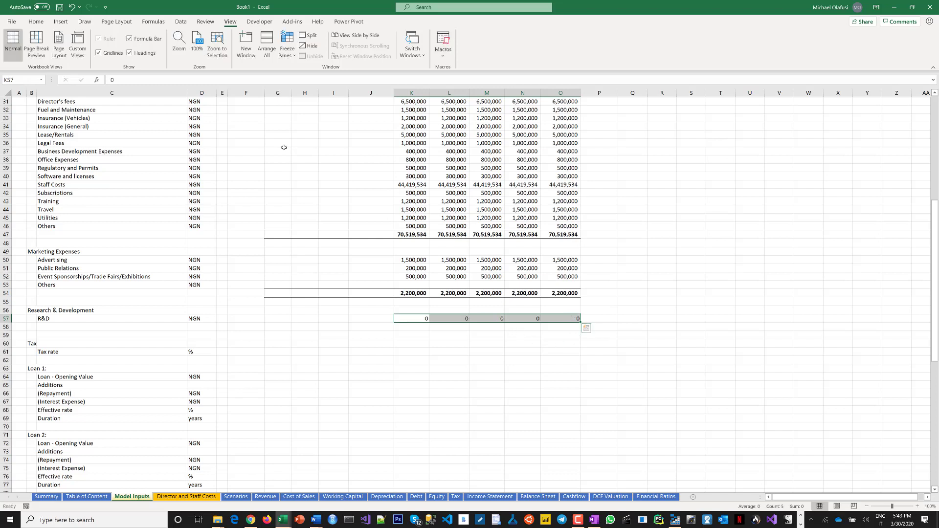
Apply comma style number formatting to the R&D values.
click(36, 23)
click(318, 53)
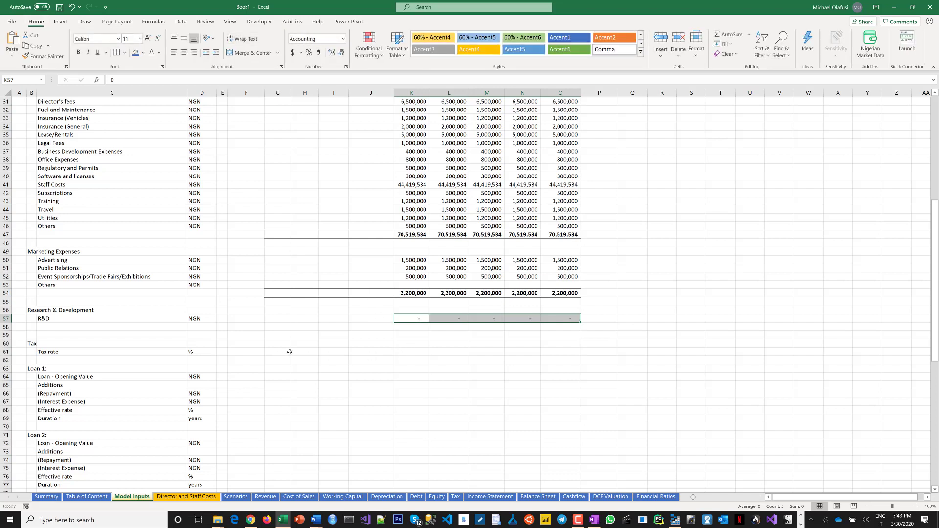
click(405, 351)
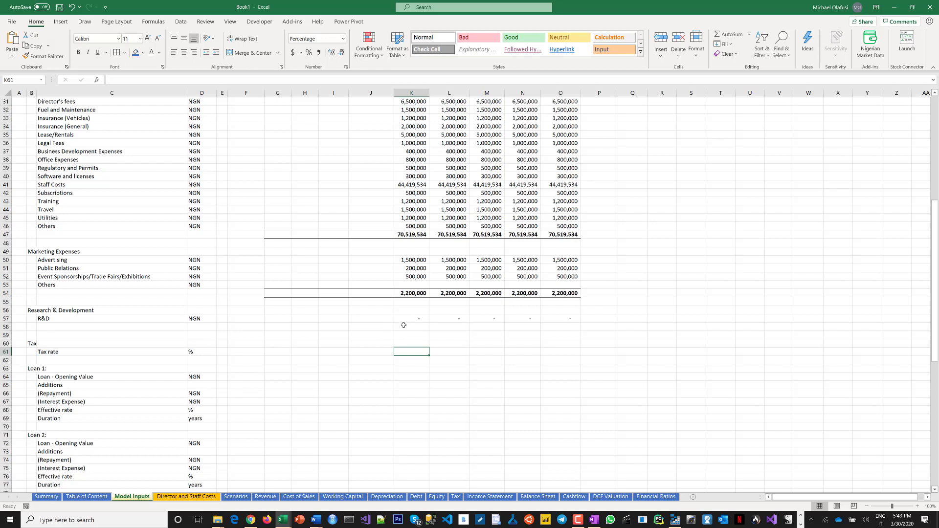
Set the Tax rate to 30% for 2020 through 2024.
drag(402, 319, 563, 319)
scroll(195, 218, up, 2)
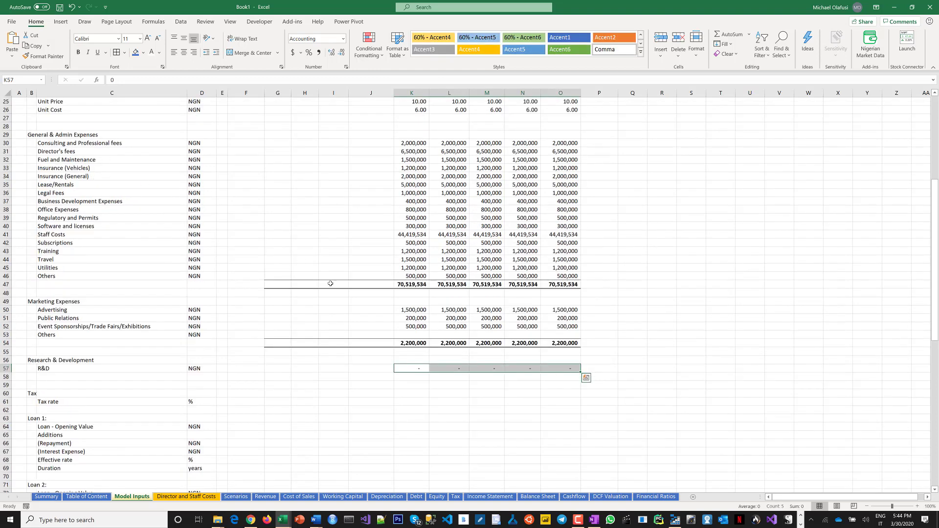
click(356, 375)
scroll(372, 379, down, 1)
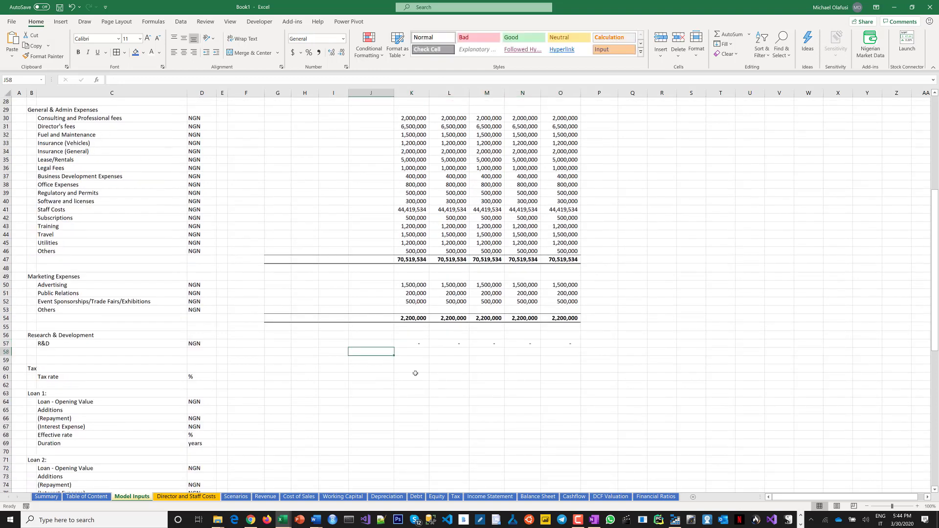
click(420, 369)
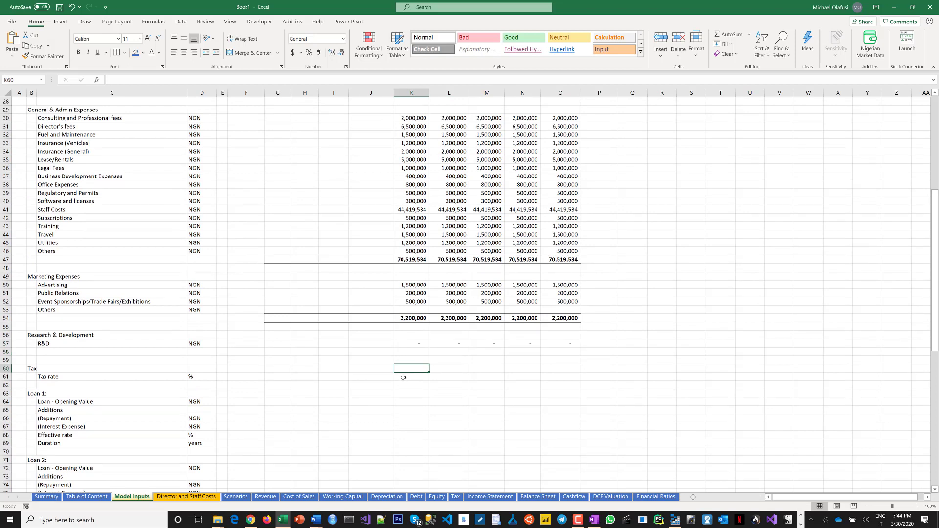
drag(413, 376, 566, 375)
text(30)
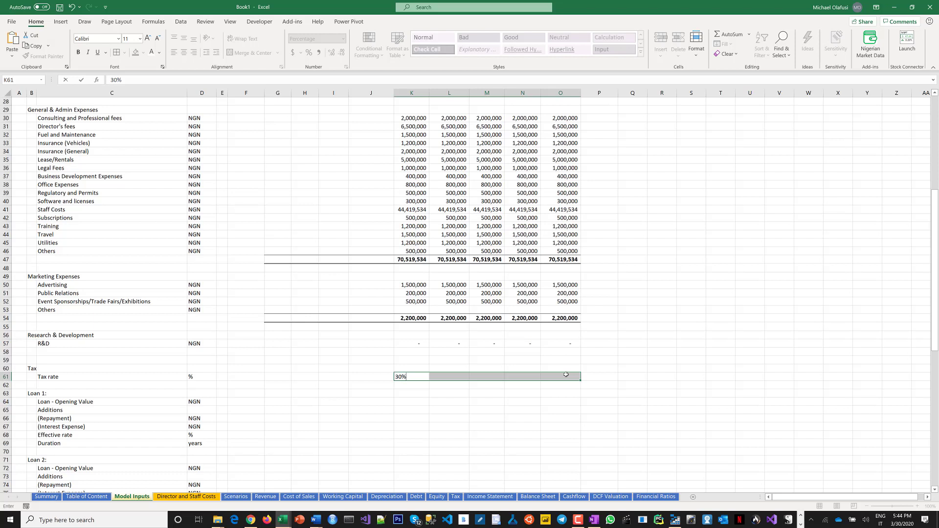
key(ctrl+Return)
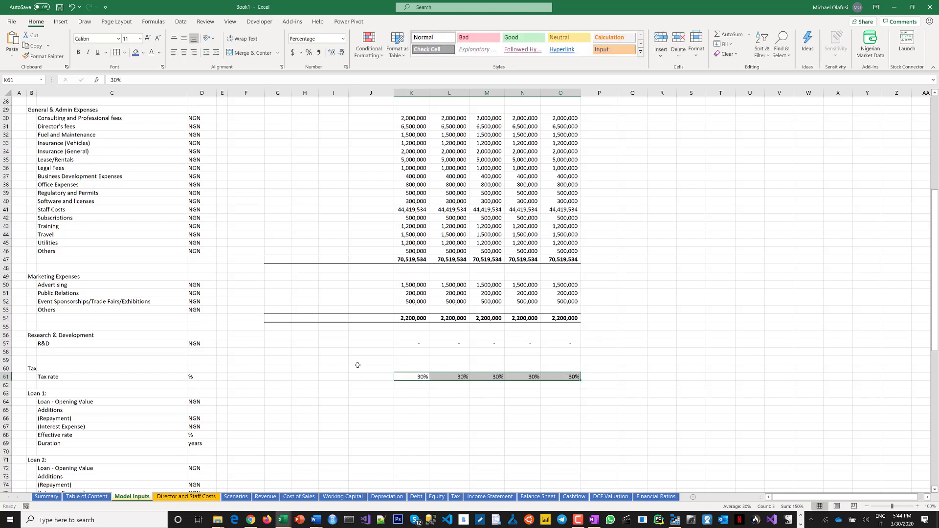
scroll(360, 367, down, 3)
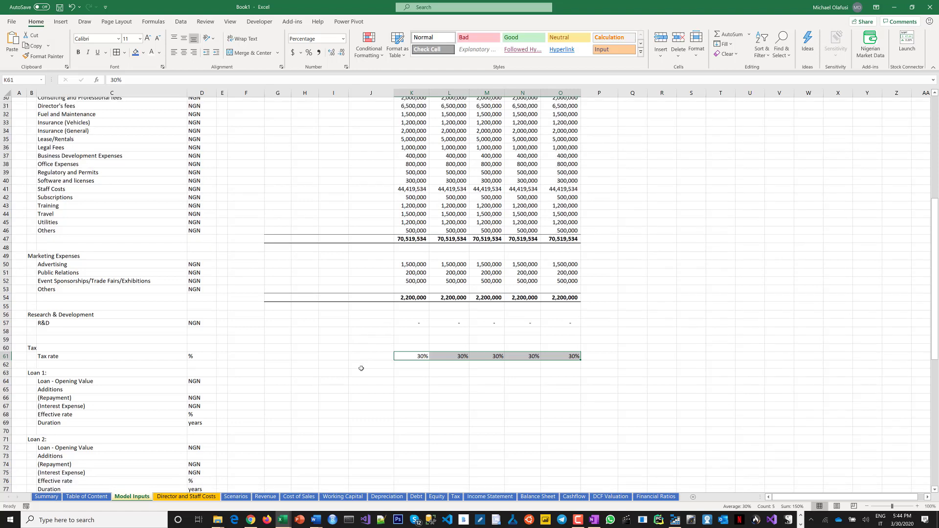
scroll(361, 368, down, 1)
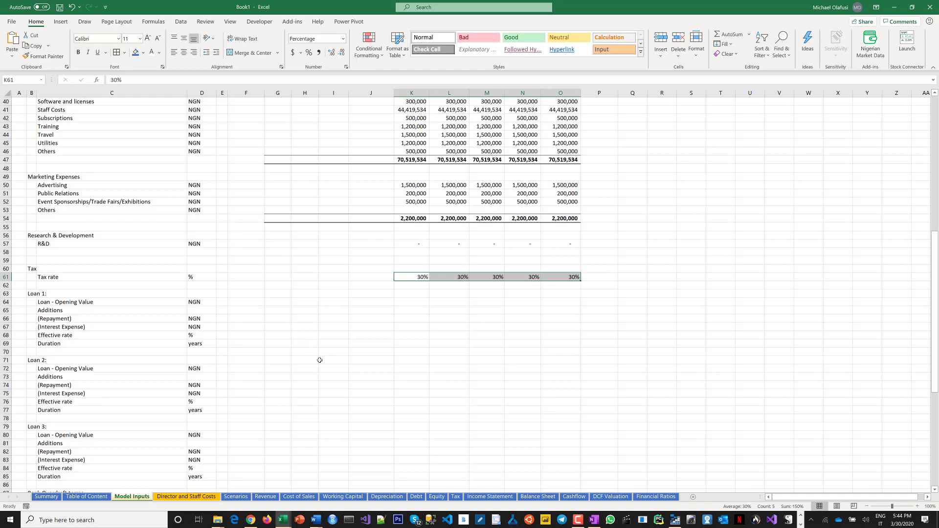
scroll(320, 360, down, 1)
scroll(319, 360, down, 2)
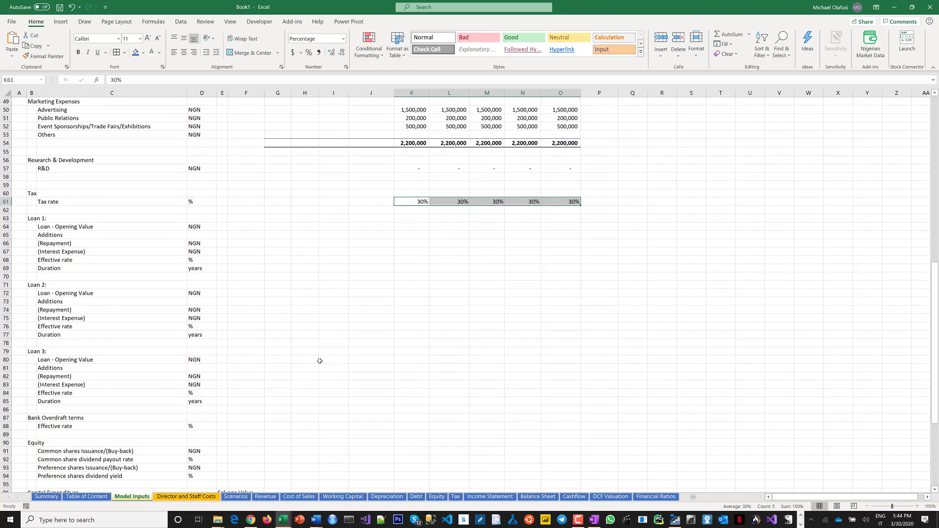
Rename the Loan 1 heading to "Loan 1: Bank ABC".
scroll(320, 360, down, 1)
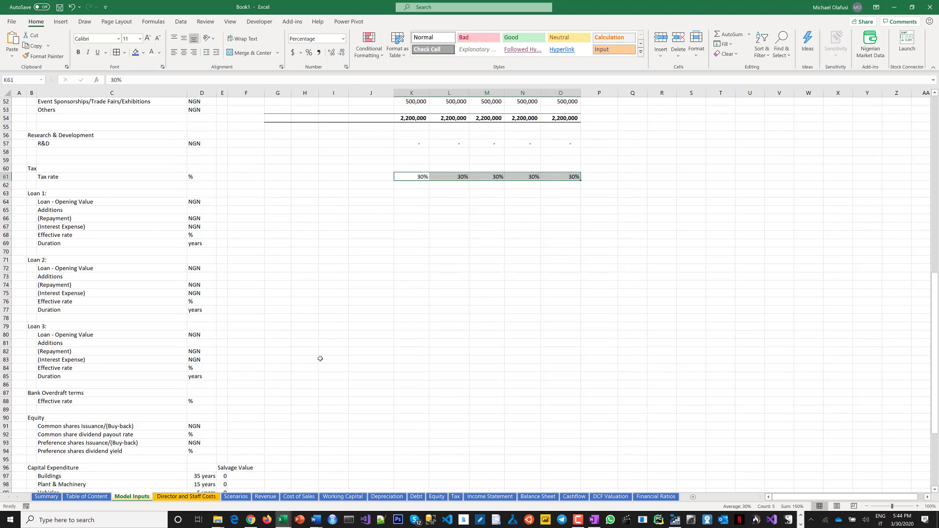
scroll(54, 236, up, 3)
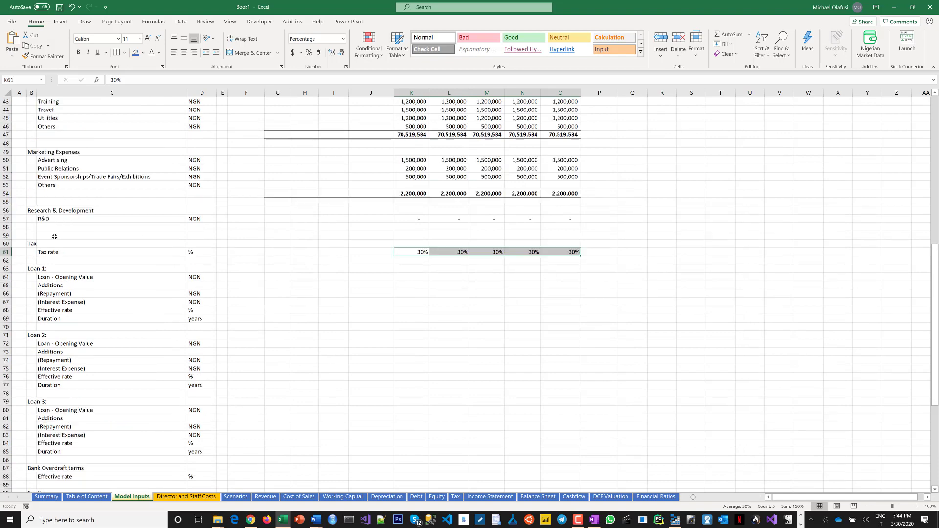
click(32, 269)
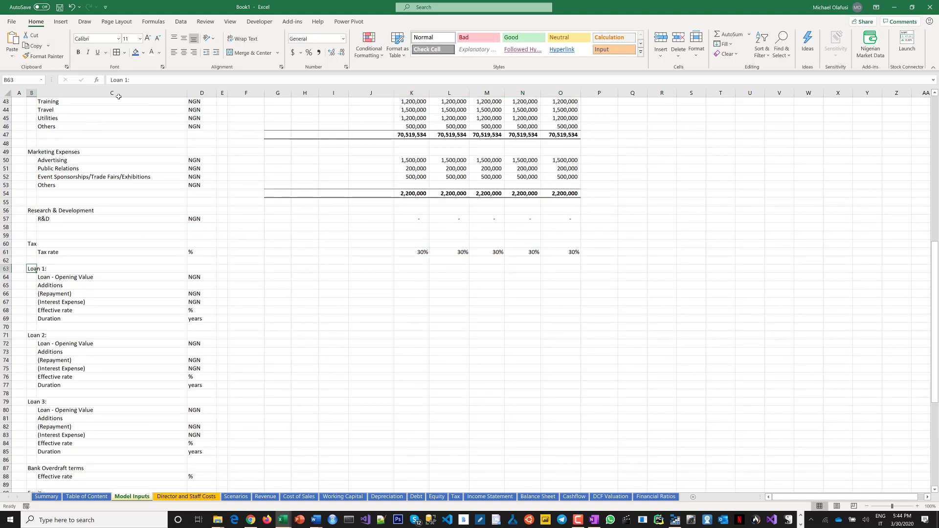
click(140, 83)
text(Bank)
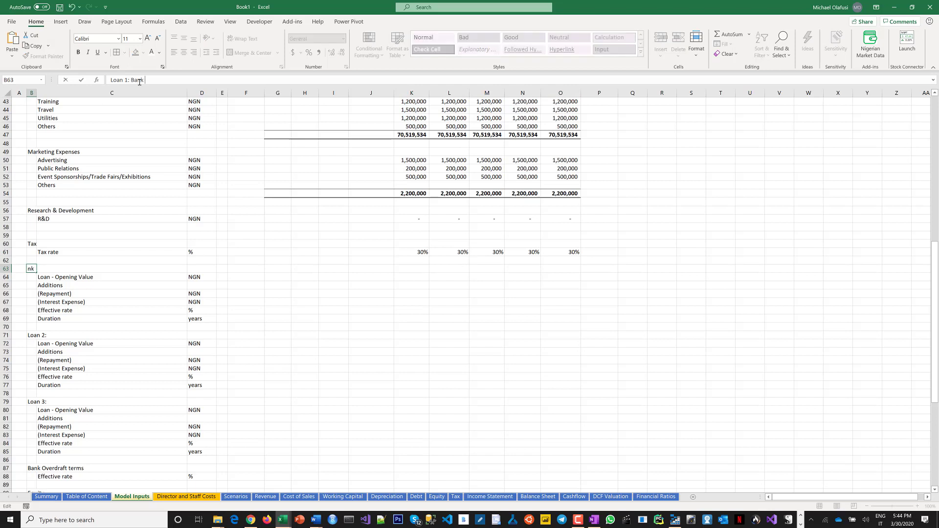
text( ABC)
key(Return)
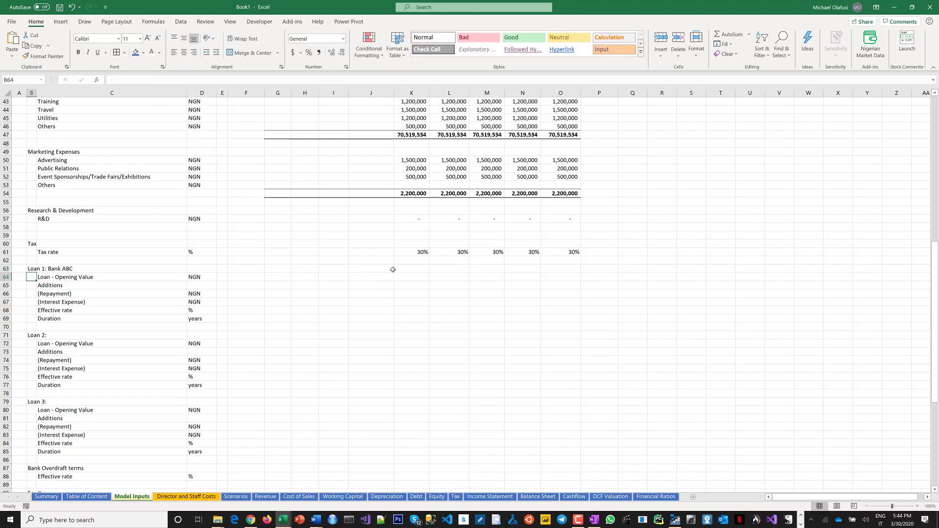
Enter 50,000,000 as the Bank ABC loan Additions in column J and set its Opening Value to 0.
click(366, 271)
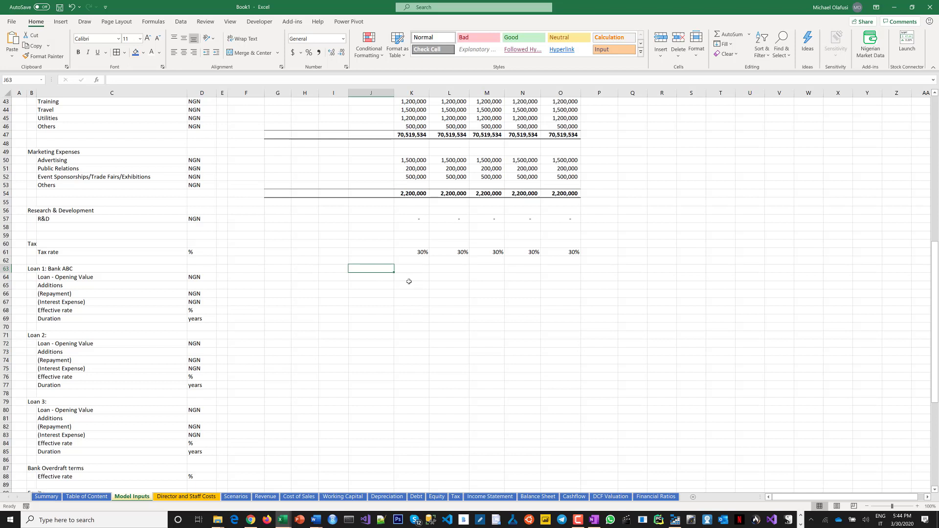
click(372, 280)
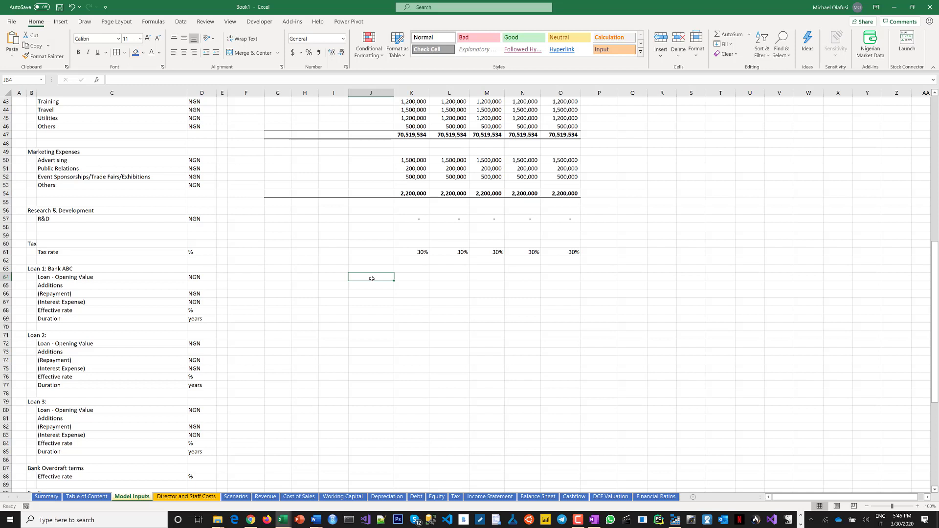
text(50)
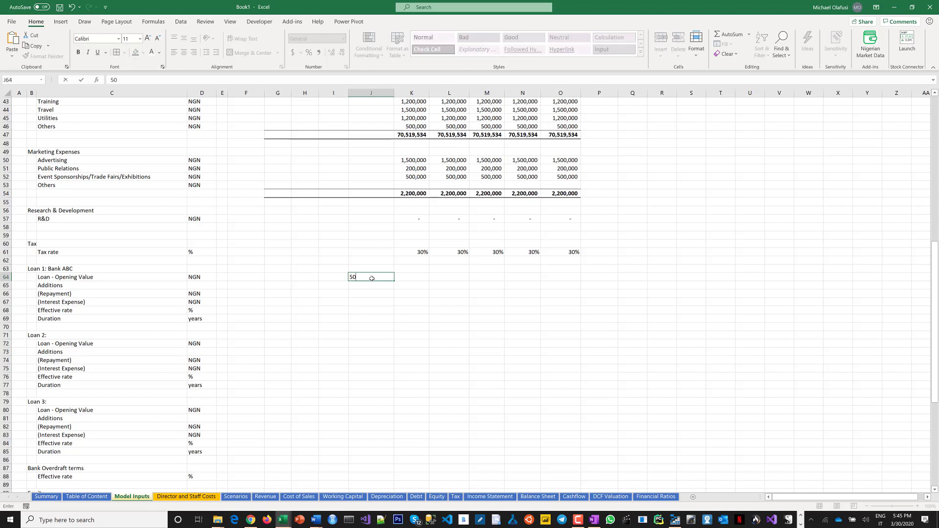
text(,000,000)
key(Return)
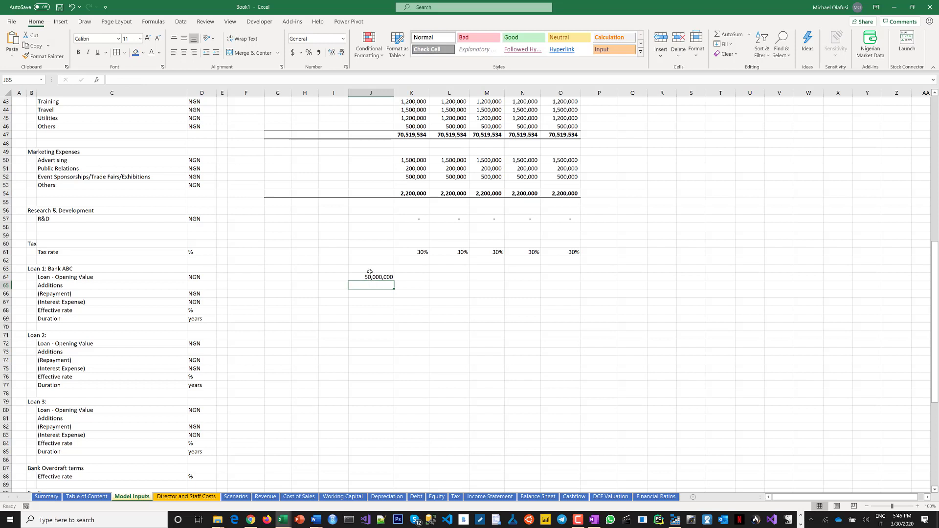
key(ctrl+d)
click(375, 277)
text(0)
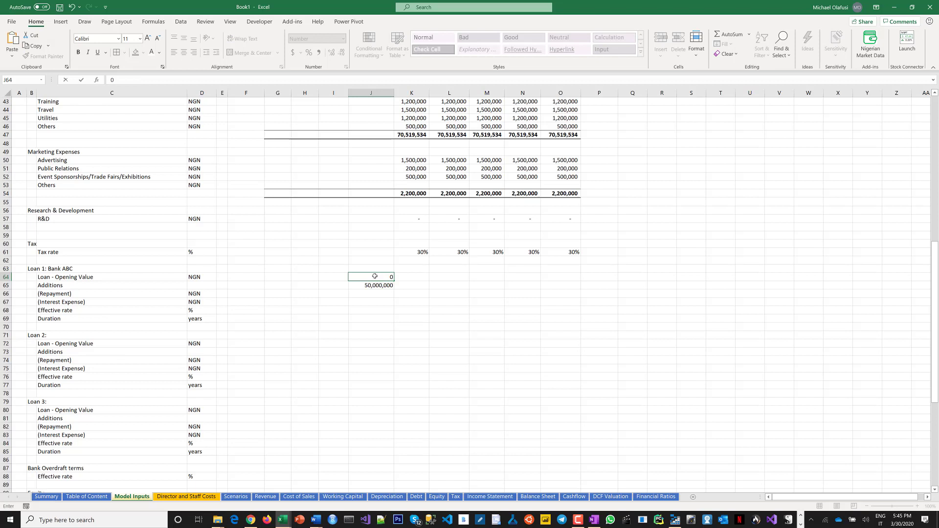
key(Return)
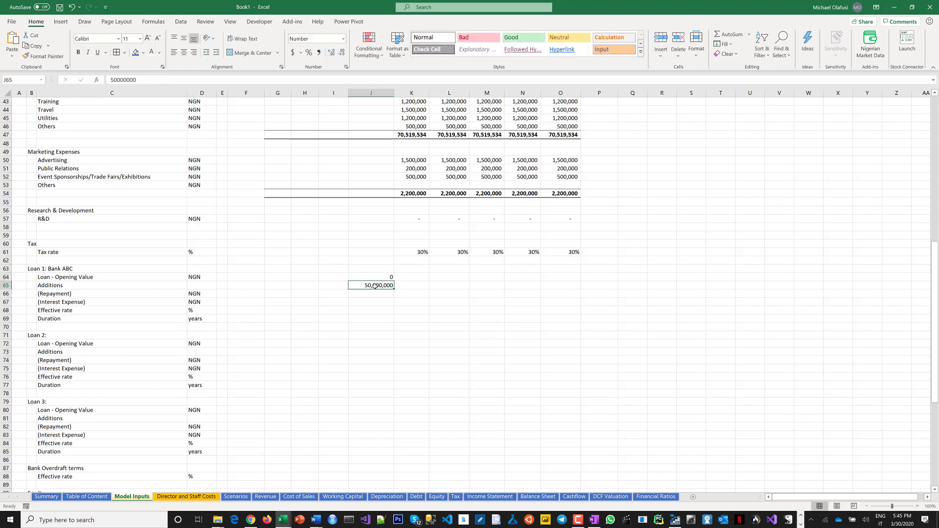
click(375, 294)
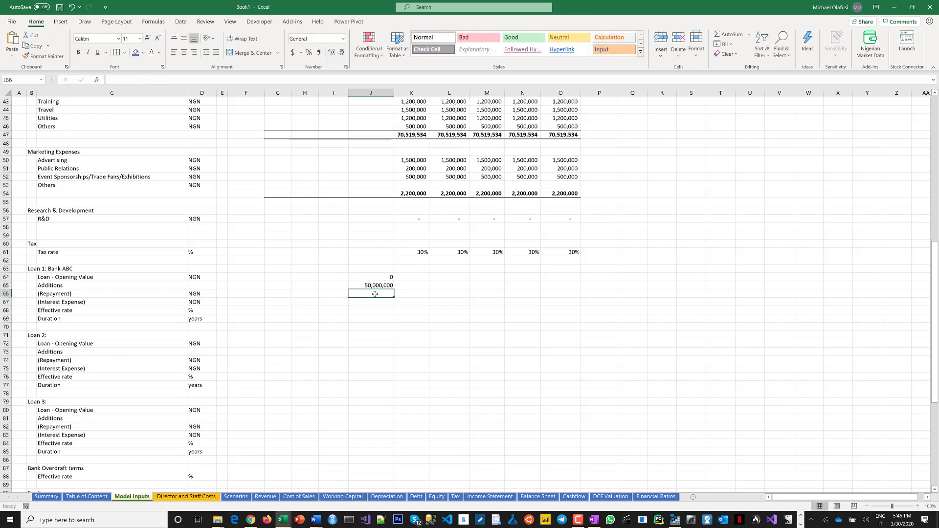
click(409, 293)
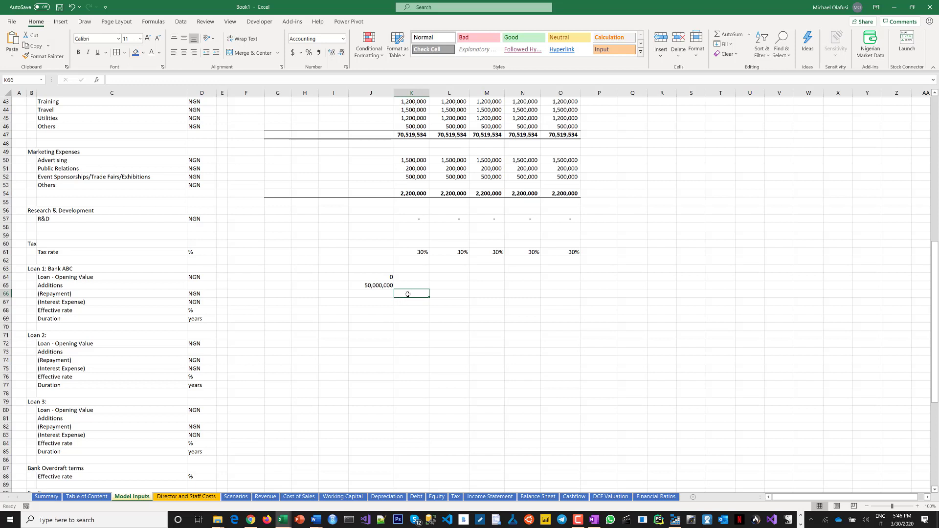
Enter -6,000,000 as the Bank ABC loan Repayment for all five years.
drag(408, 294, 561, 292)
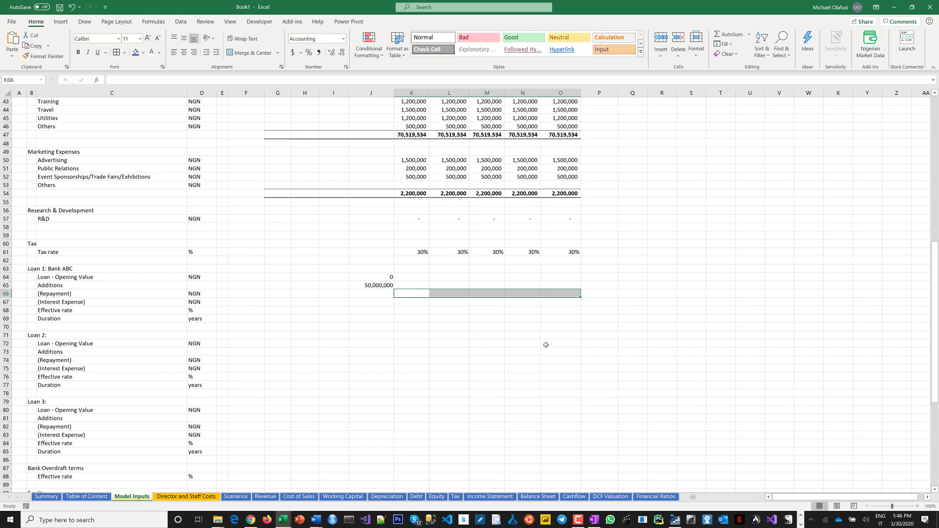
text(6)
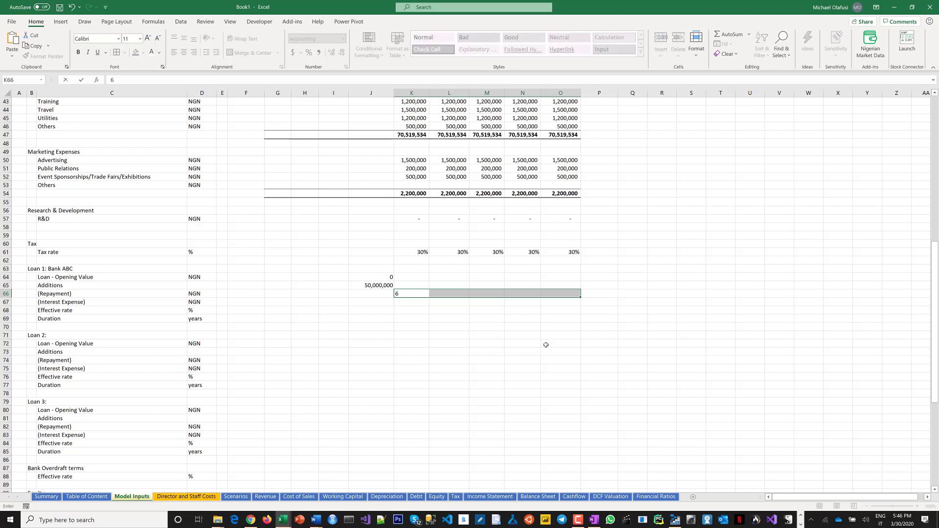
text(,000,000)
click(112, 79)
text(-)
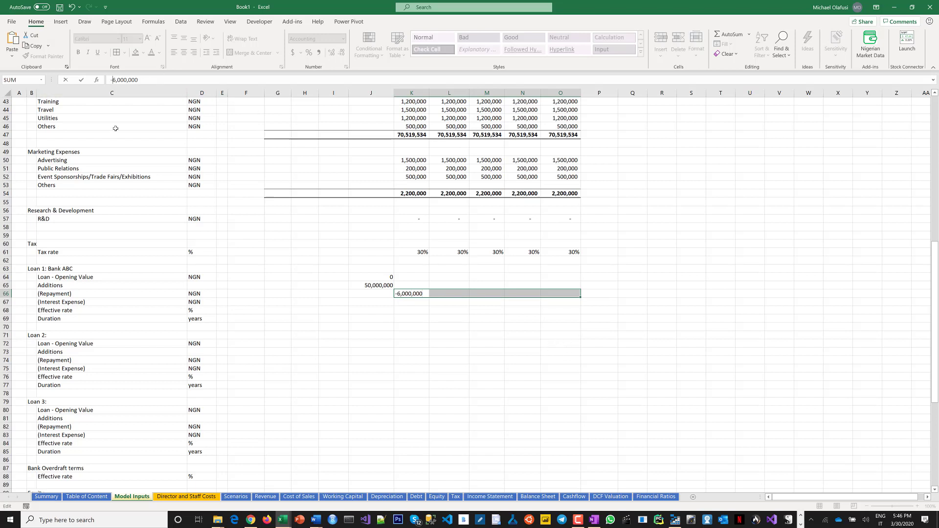
key(ctrl+Return)
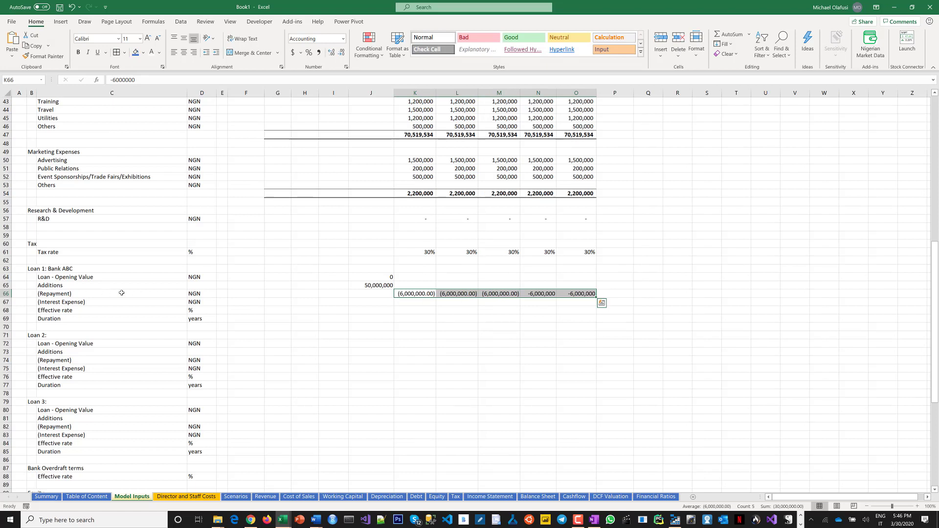
click(415, 293)
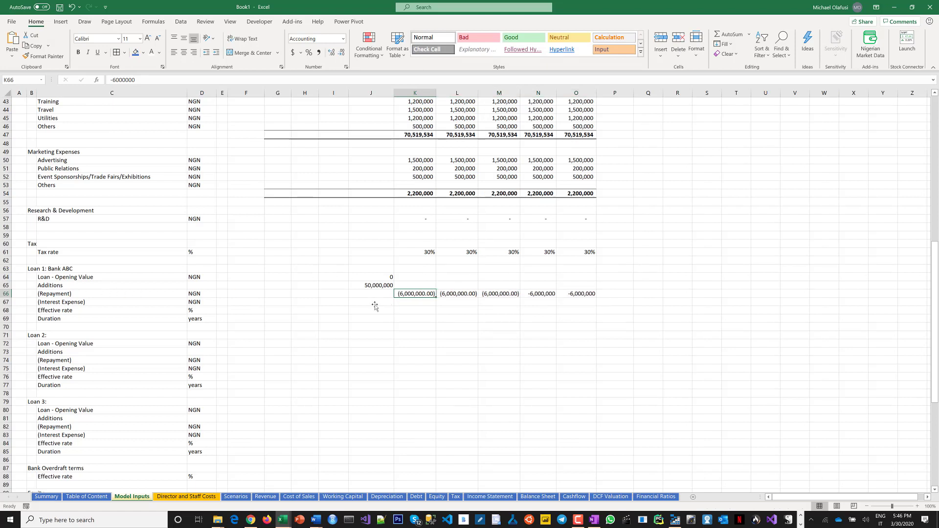
click(375, 306)
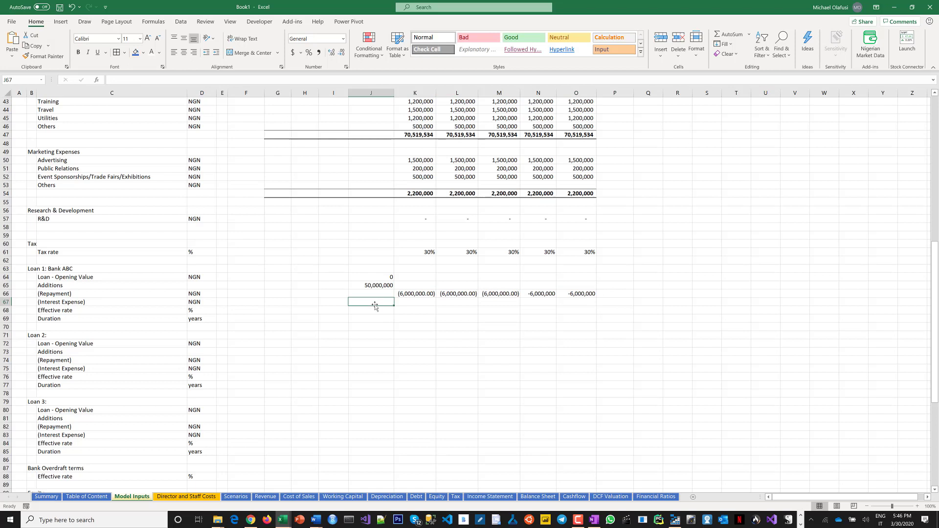
Change the Bank ABC Repayment values to -5,000,000.
click(422, 294)
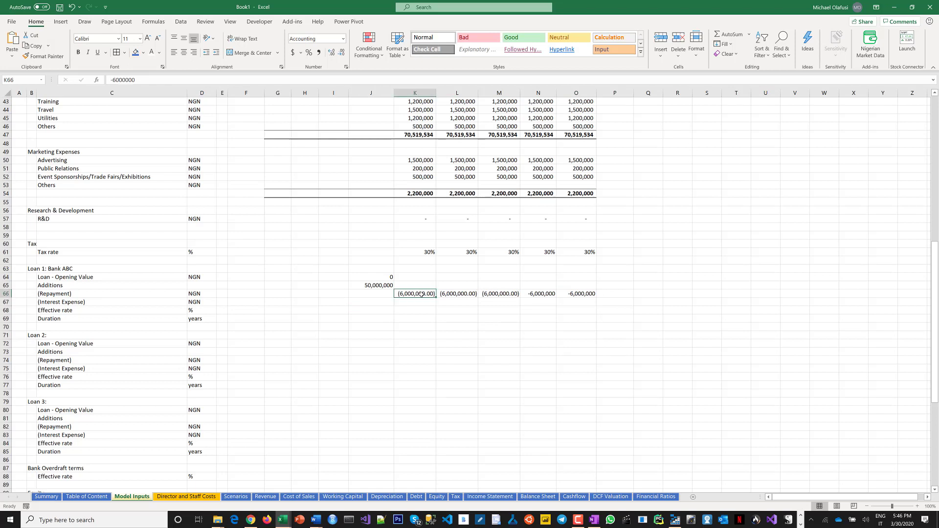
drag(422, 294, 586, 294)
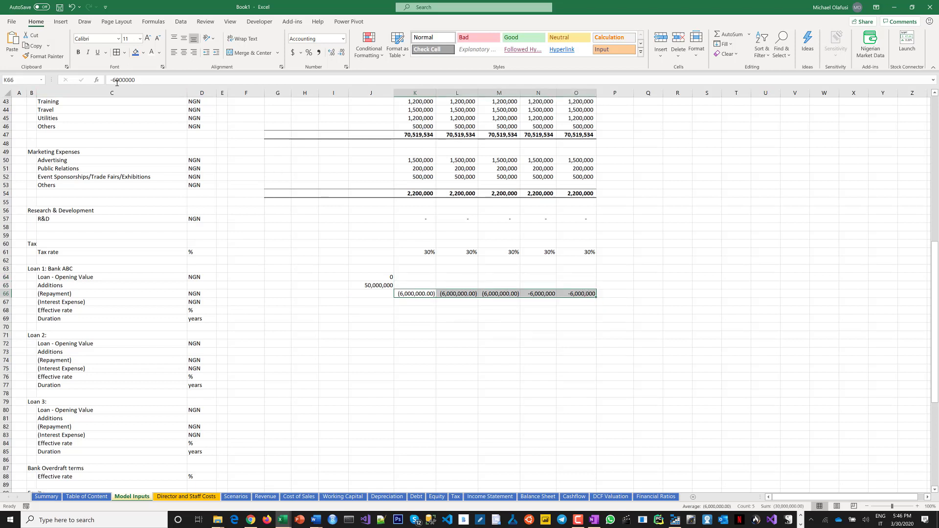
key(F2)
key(Left)
key(Left)
key(Left)
key(Left)
key(Left)
key(Left)
key(BackSpace)
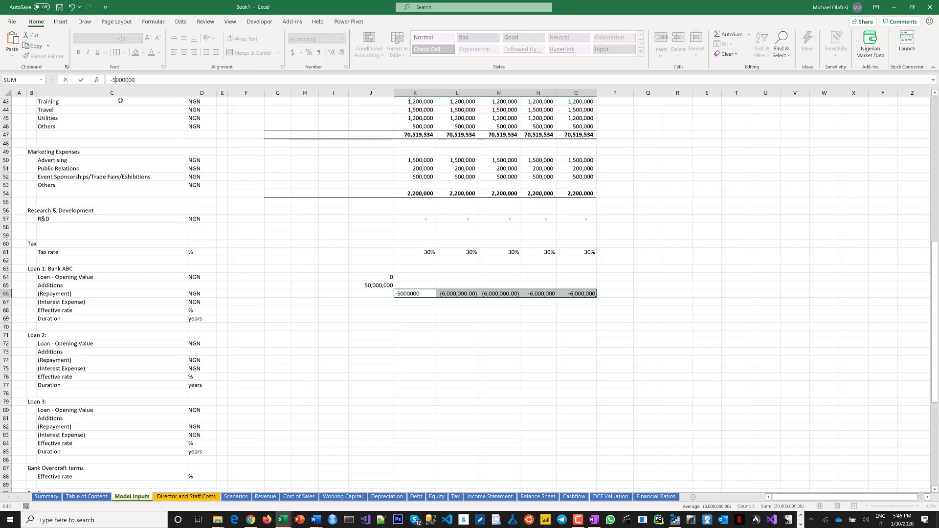
text(5)
key(ctrl+Return)
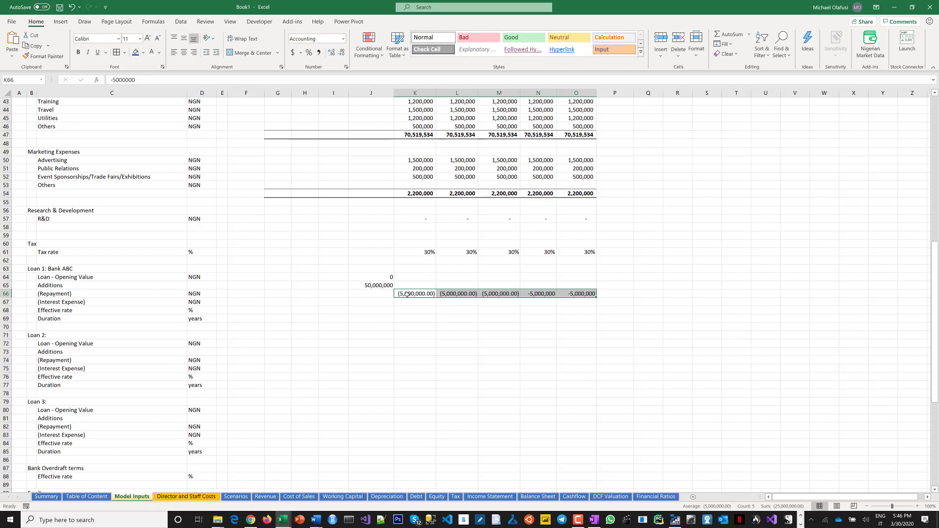
Change the Bank ABC Repayment values to -10,000,000 for all five years.
click(115, 80)
key(BackSpace)
text(1)
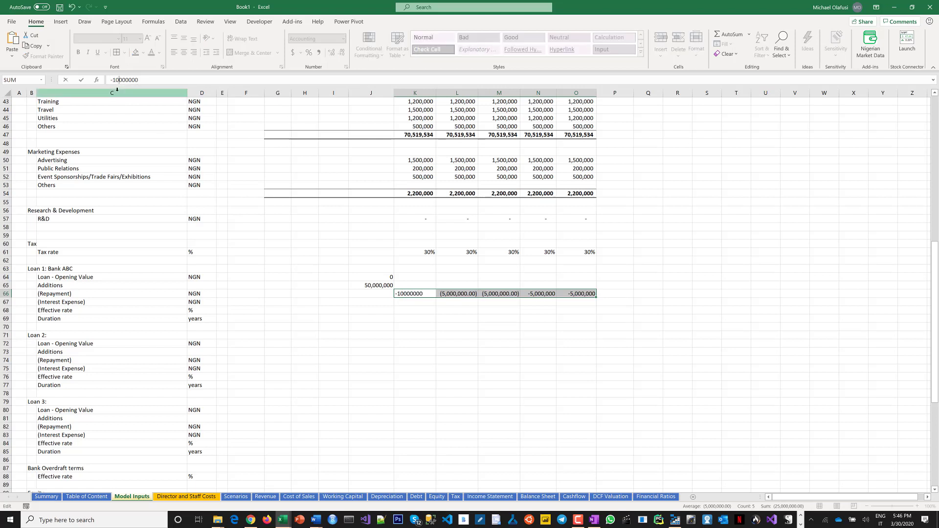
text(0)
key(ctrl+Return)
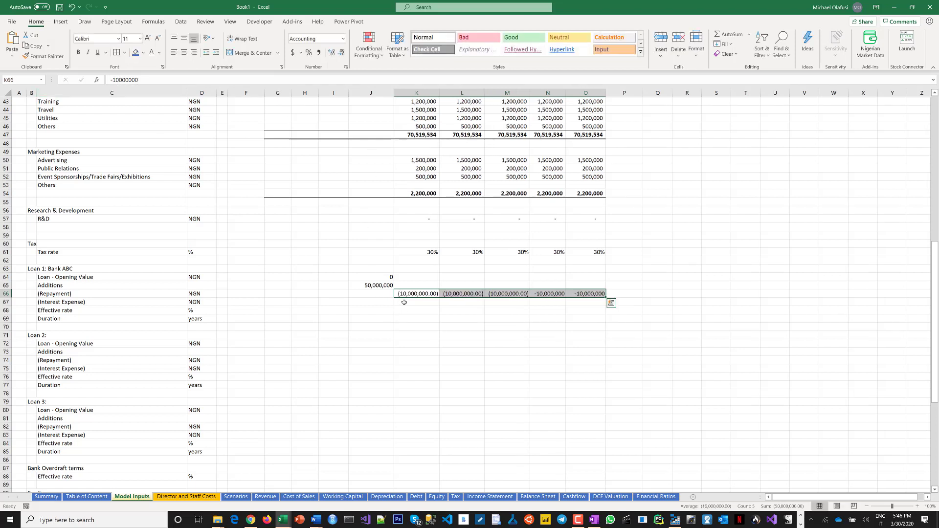
Apply comma style to the last two Repayment values and widen columns N and O to fit.
drag(404, 303, 580, 292)
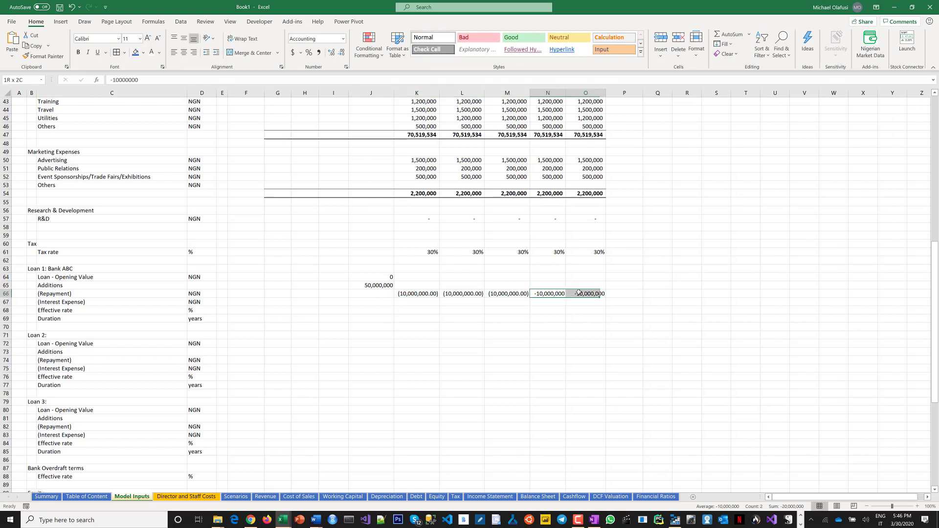
click(319, 53)
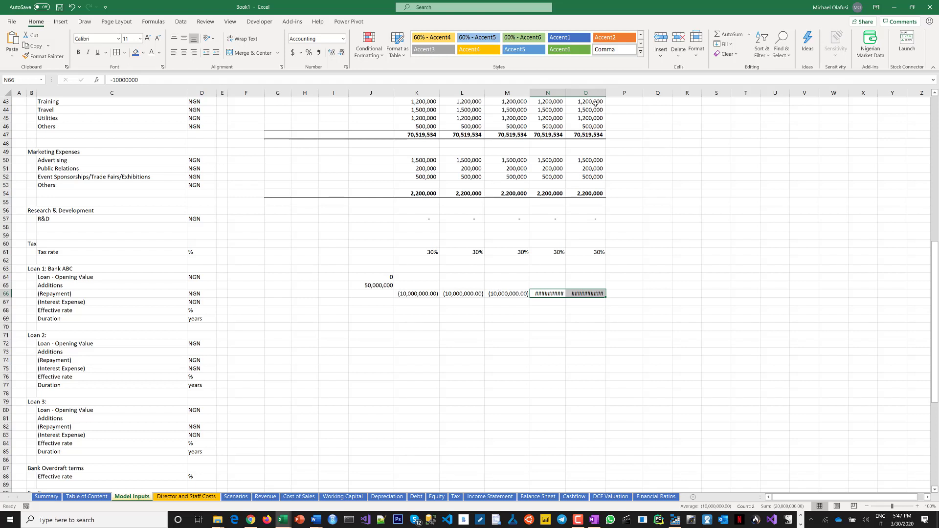
drag(555, 91, 591, 94)
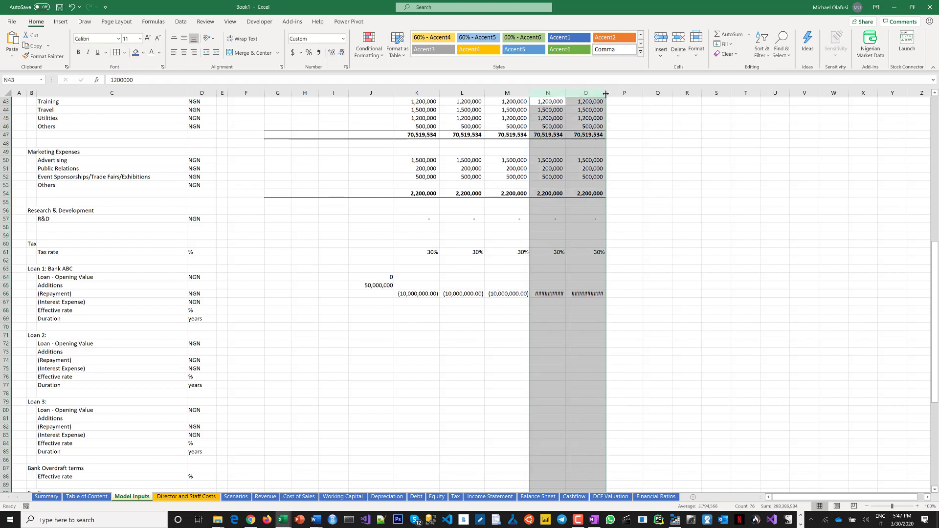
click(504, 338)
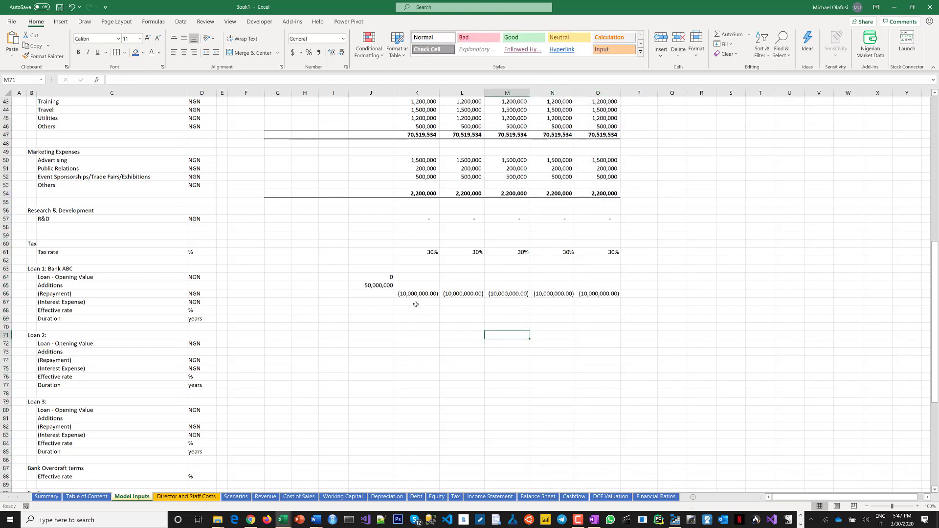
Enter -2,000,000 as the Bank ABC Interest Expense for all five years.
click(415, 304)
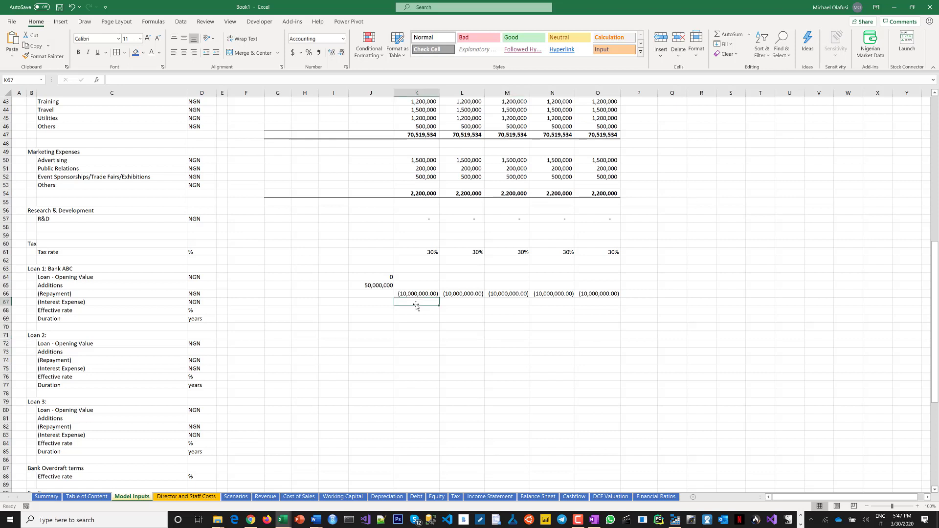
drag(417, 303, 602, 307)
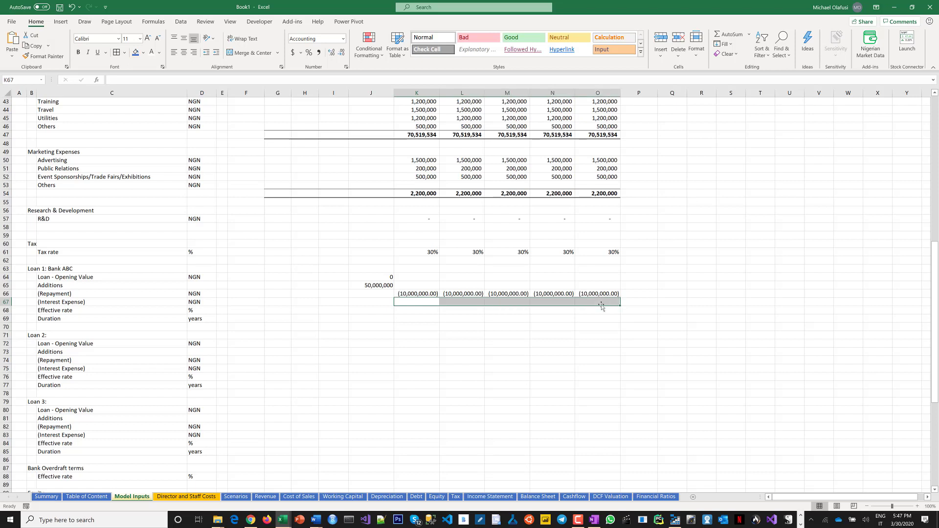
text(-)
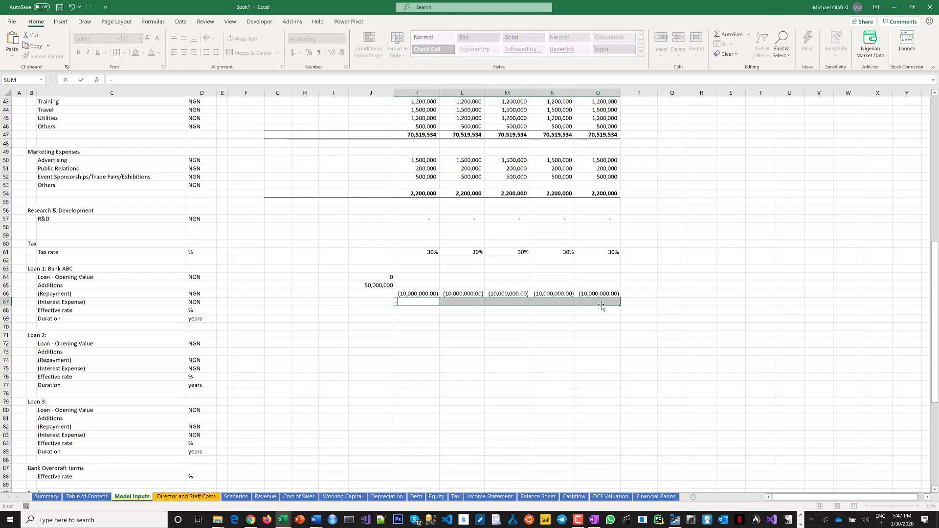
text(200)
key(BackSpace)
text(,000,000)
key(ctrl+Return)
click(414, 311)
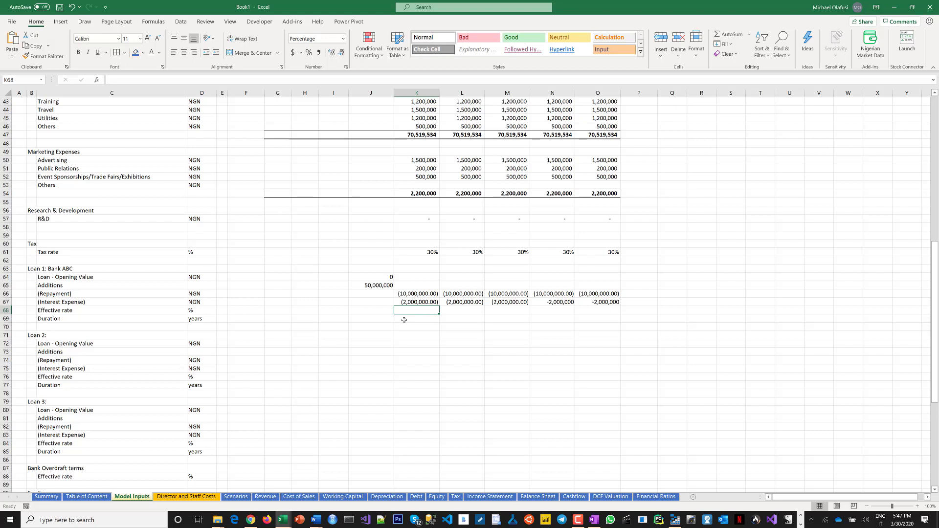
Set the Bank ABC loan Duration to 5 years in column J.
click(404, 320)
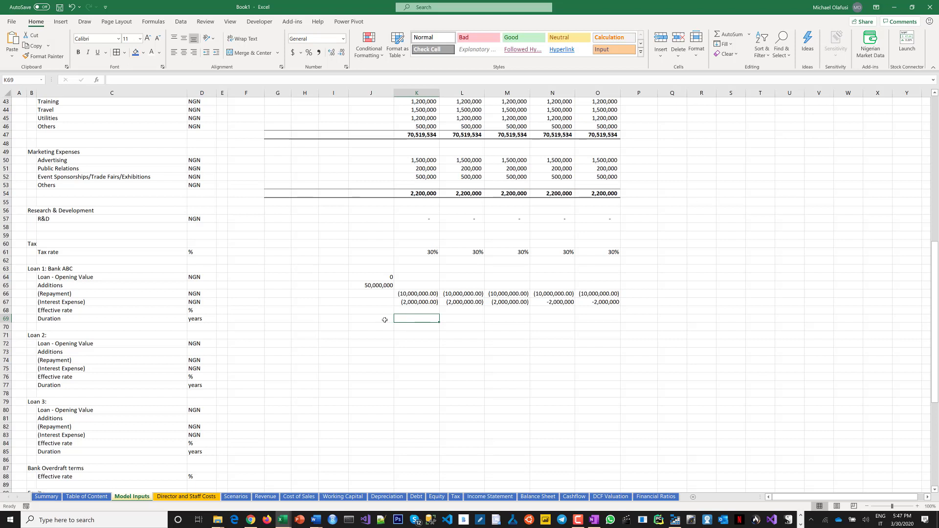
click(387, 319)
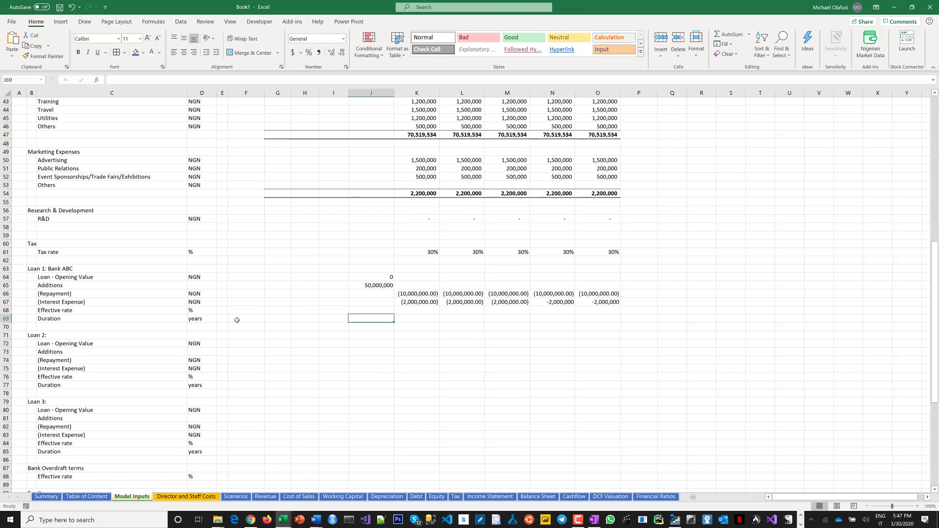
click(238, 320)
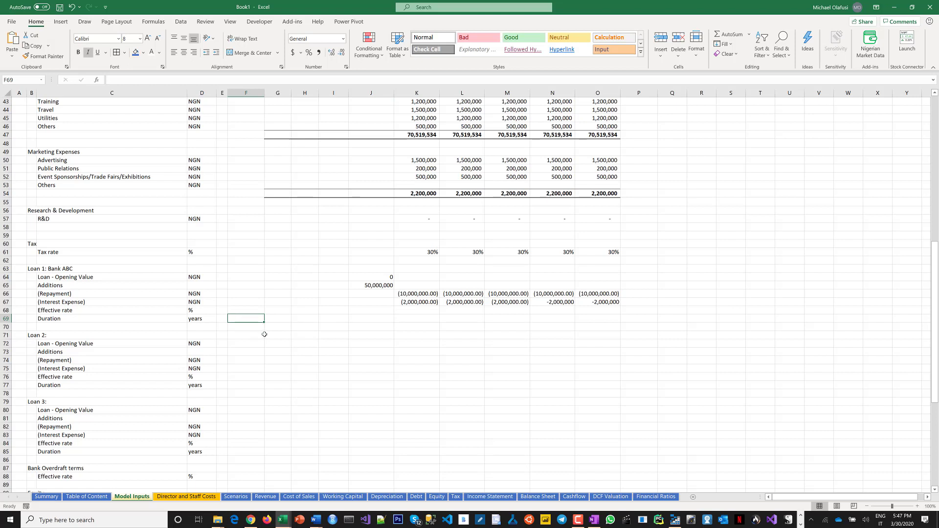
click(367, 317)
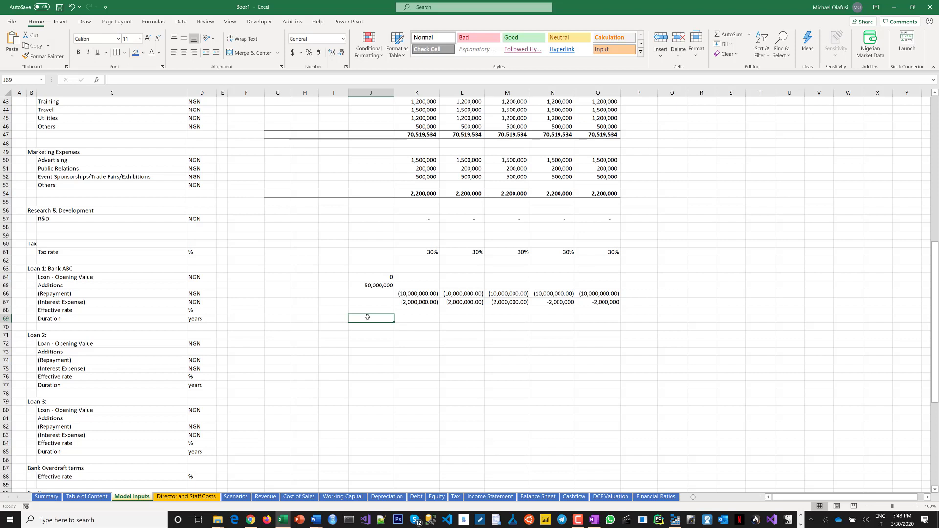
text(5)
key(Return)
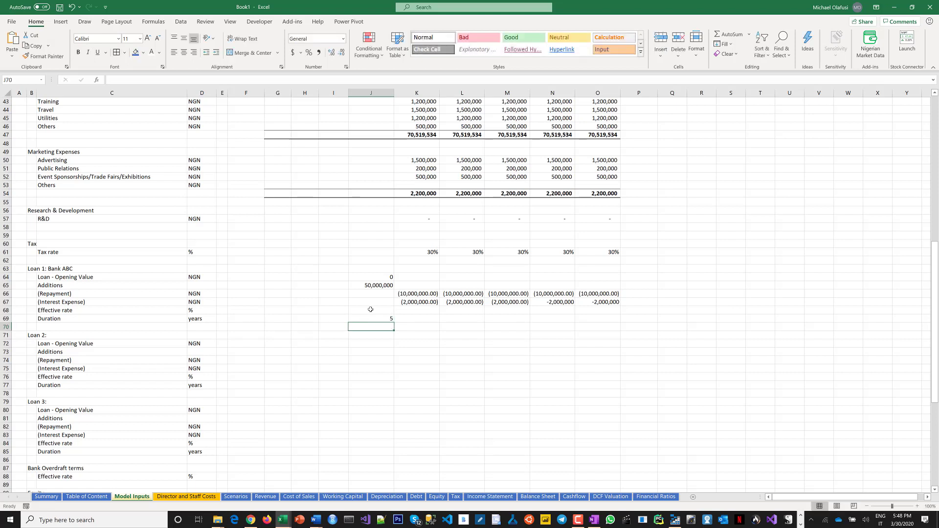
key(Up)
key(Up)
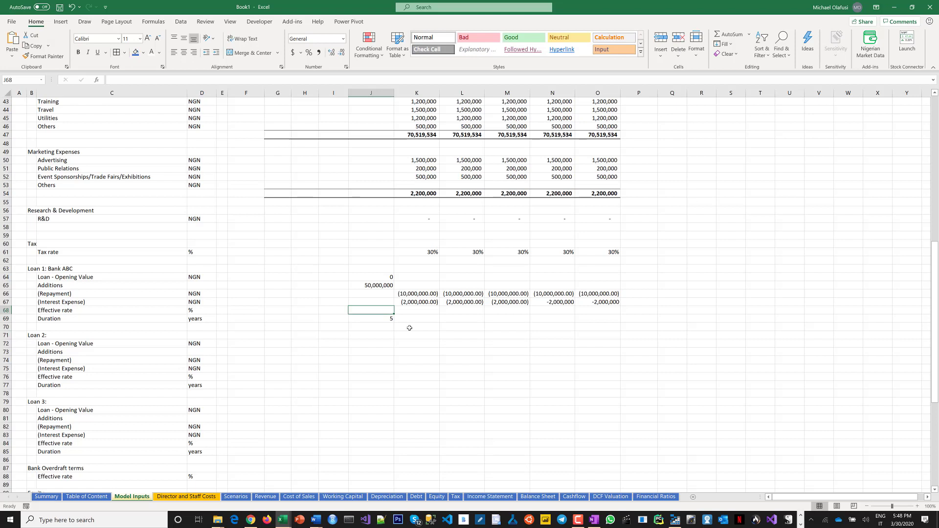
text(10)
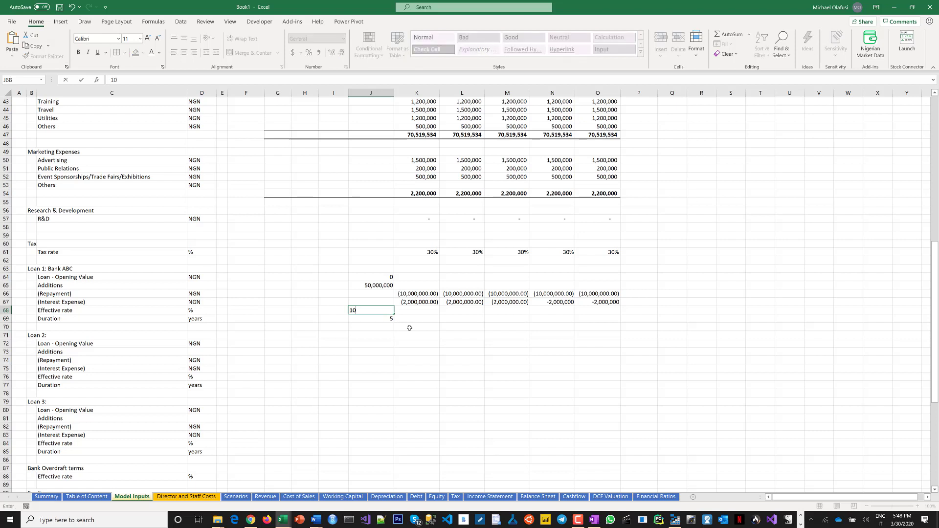
key(Escape)
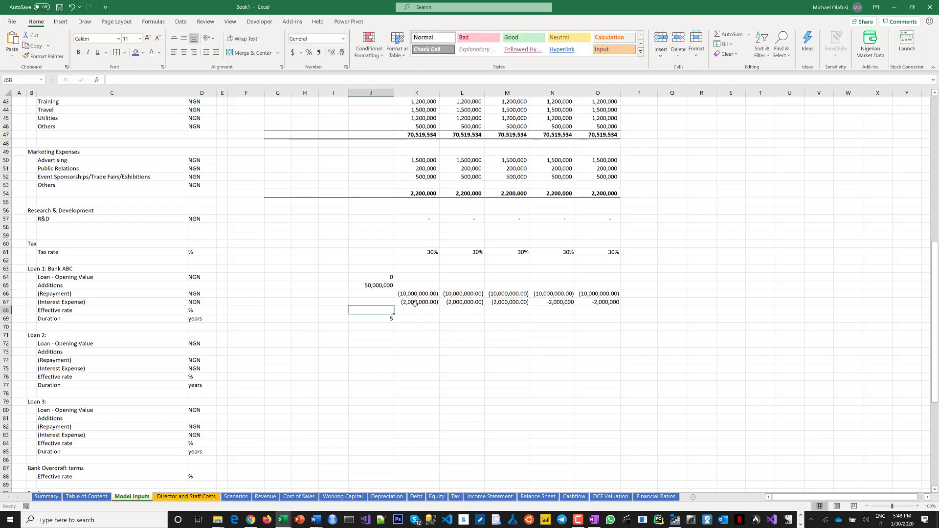
Calculate 10/50 in a spare cell beside the Repayment row.
drag(406, 302, 593, 303)
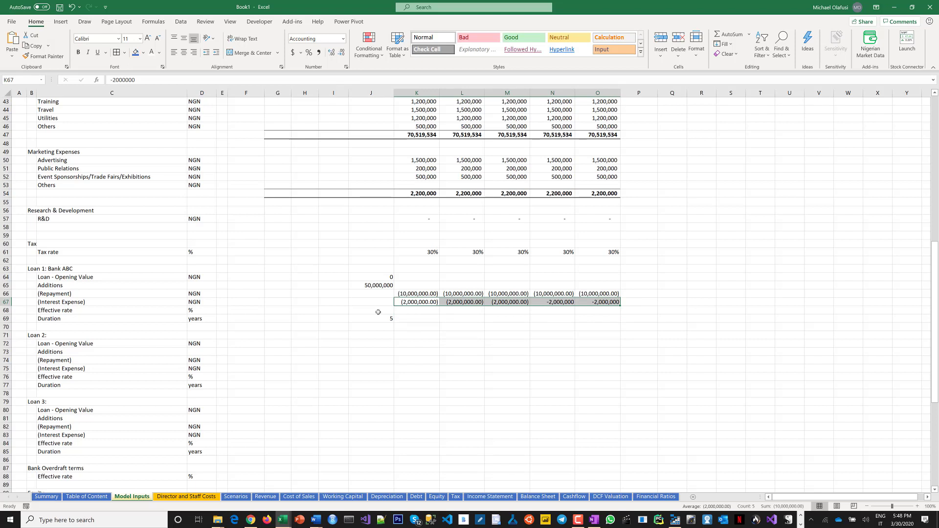
click(286, 294)
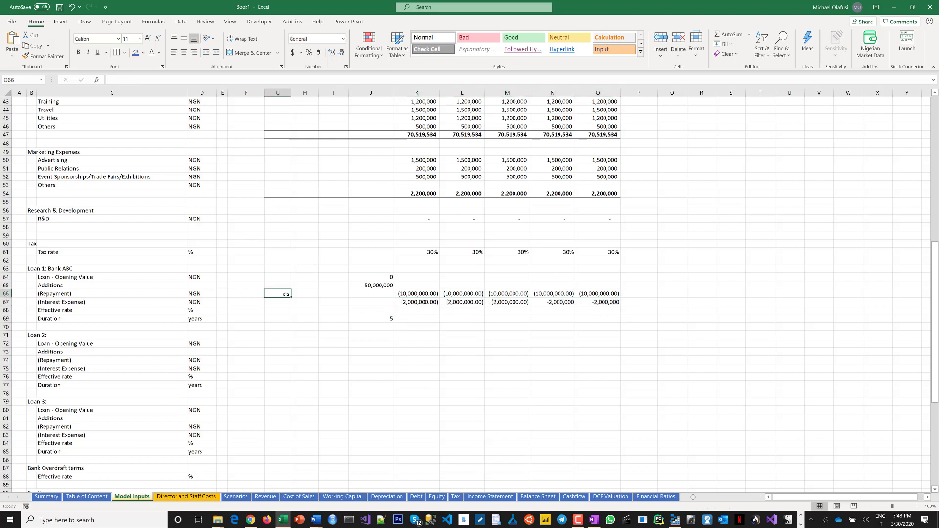
text(=10/50)
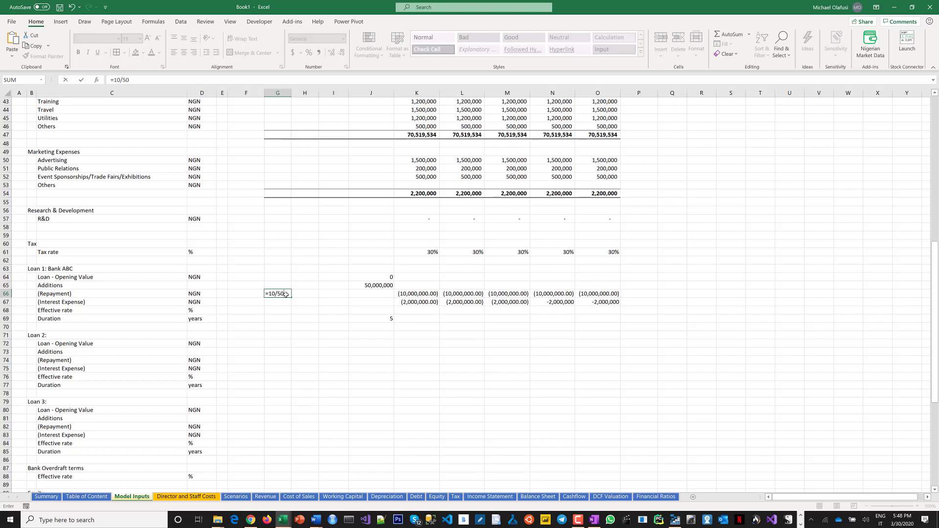
key(Return)
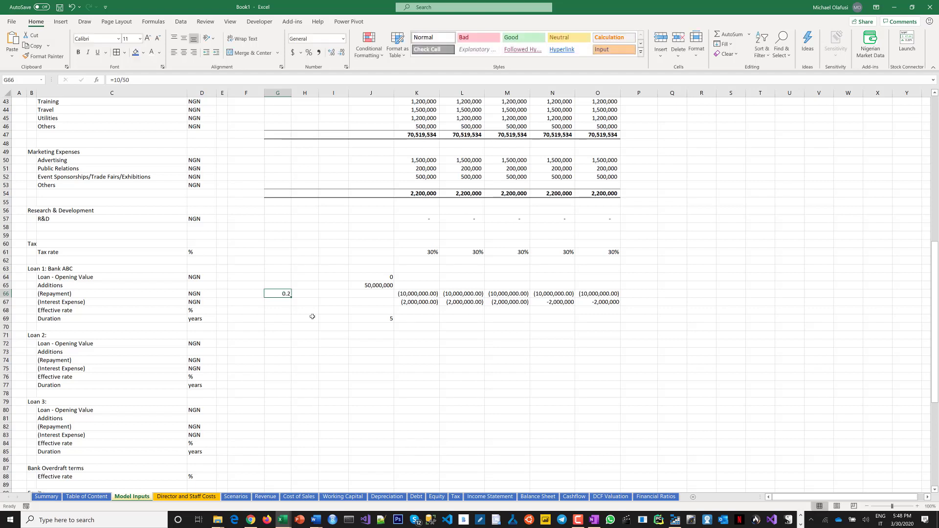
Set the Bank ABC Effective rate to 20% in column J.
click(386, 310)
text(=)
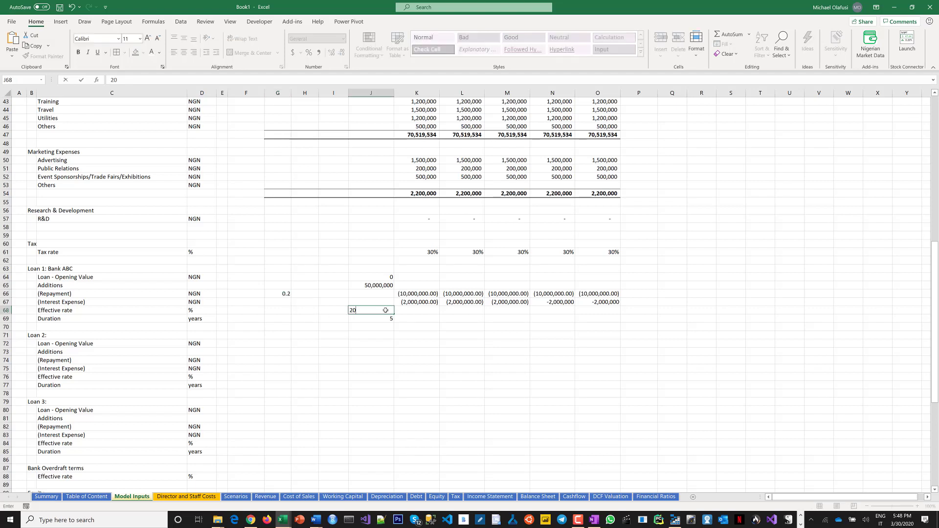
click(288, 295)
key(Return)
Delete the helper calculation beside the Repayment row.
click(288, 295)
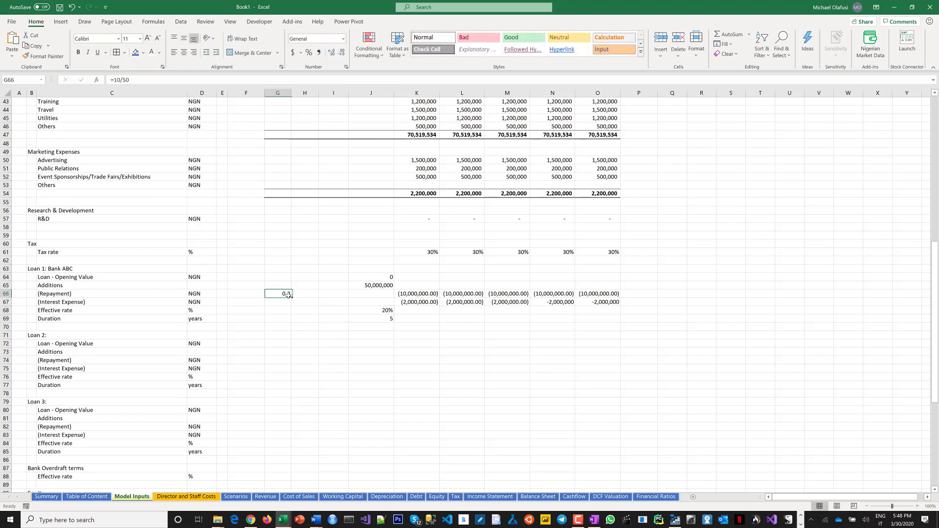
key(Delete)
Clear the old Bank ABC repayment and interest figures, then enter repayment as =-$J$65/$J$69 in K66 and fill across to O66.
drag(420, 296, 585, 304)
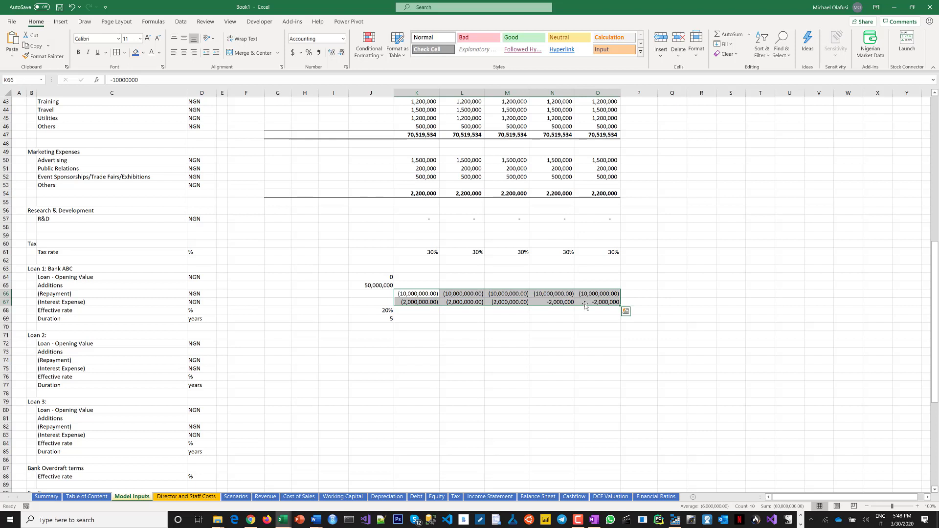
key(Delete)
click(423, 294)
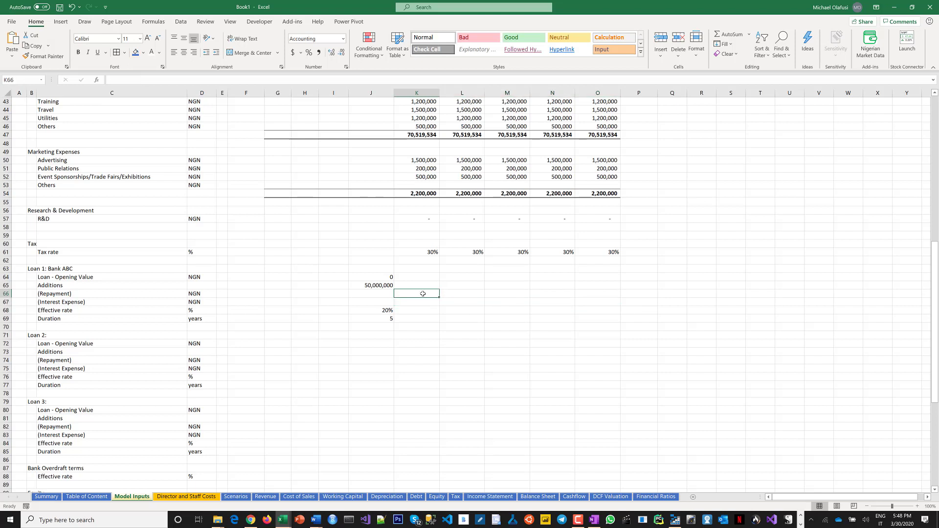
text(=)
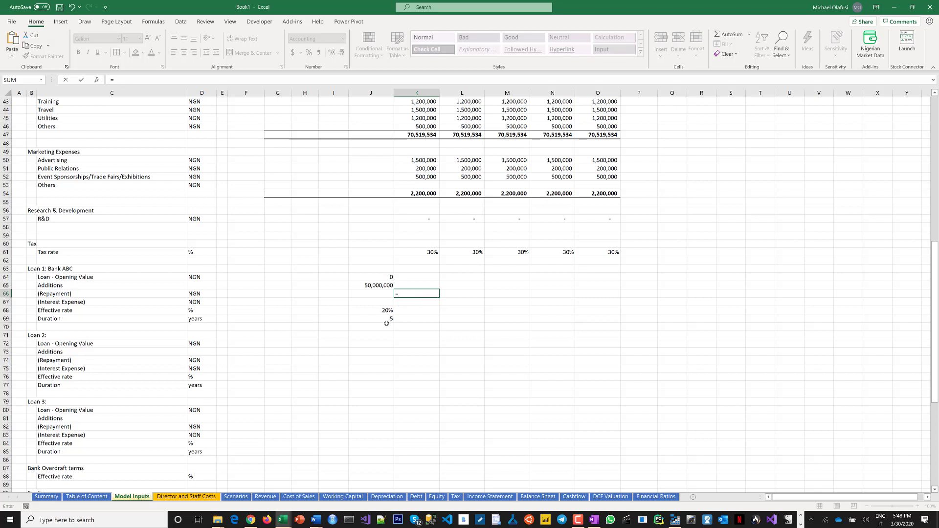
click(378, 285)
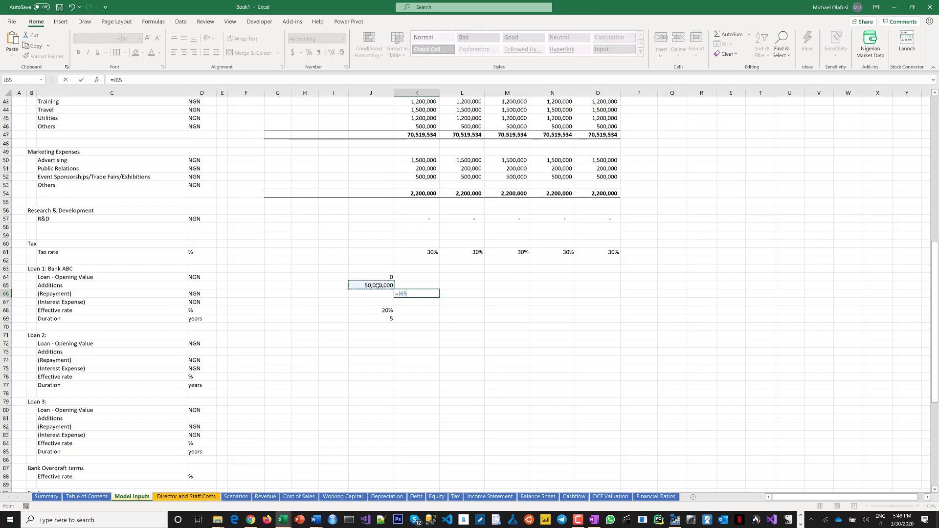
text(/)
click(385, 319)
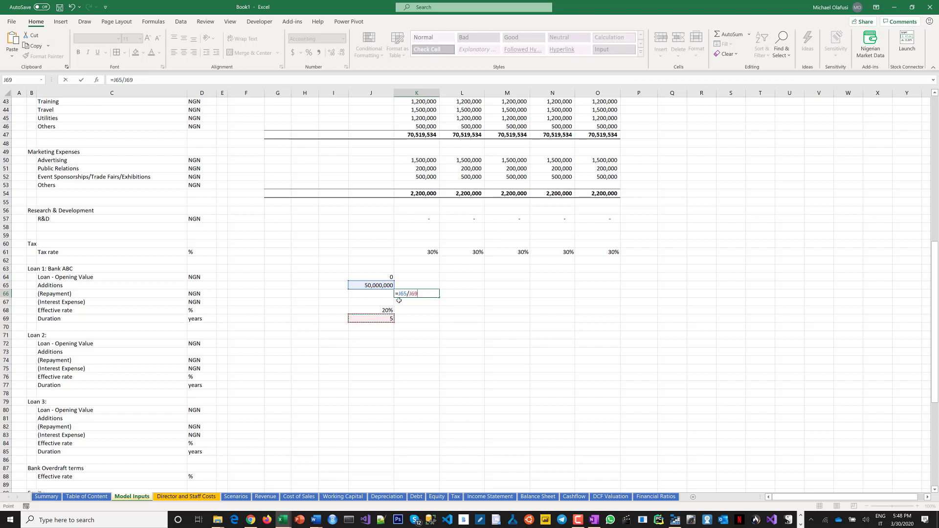
key(F4)
click(402, 293)
key(F4)
text(-$J$)
key(ctrl+Return)
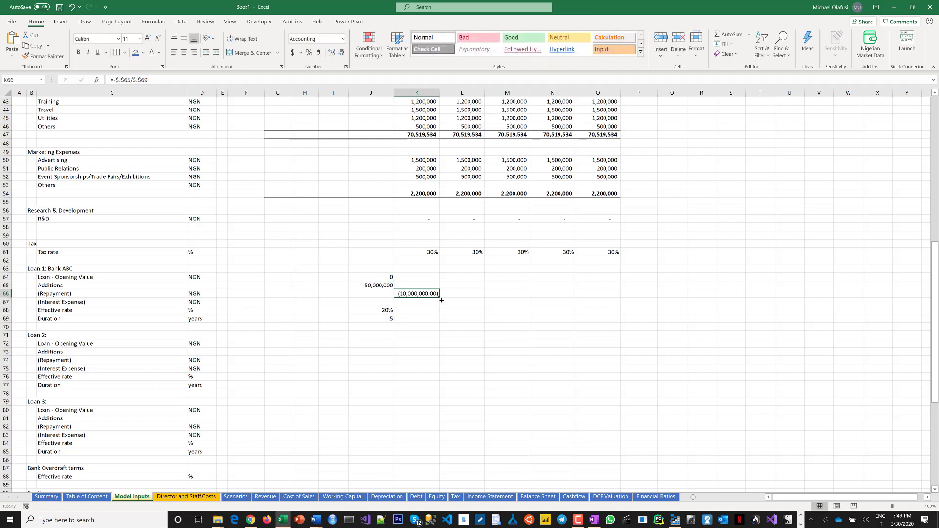
drag(442, 299, 607, 295)
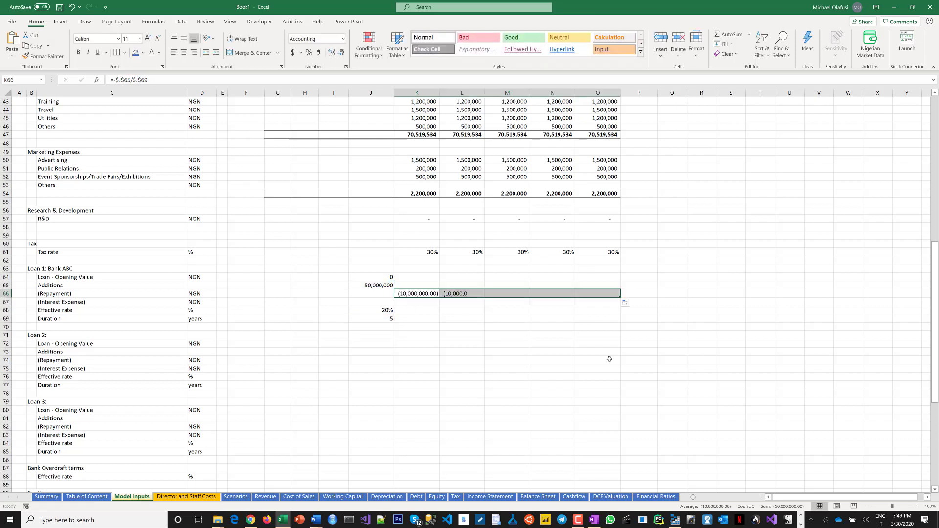
Enter the Bank ABC interest expense formula =-$J$65*$J$68 in K67.
click(419, 301)
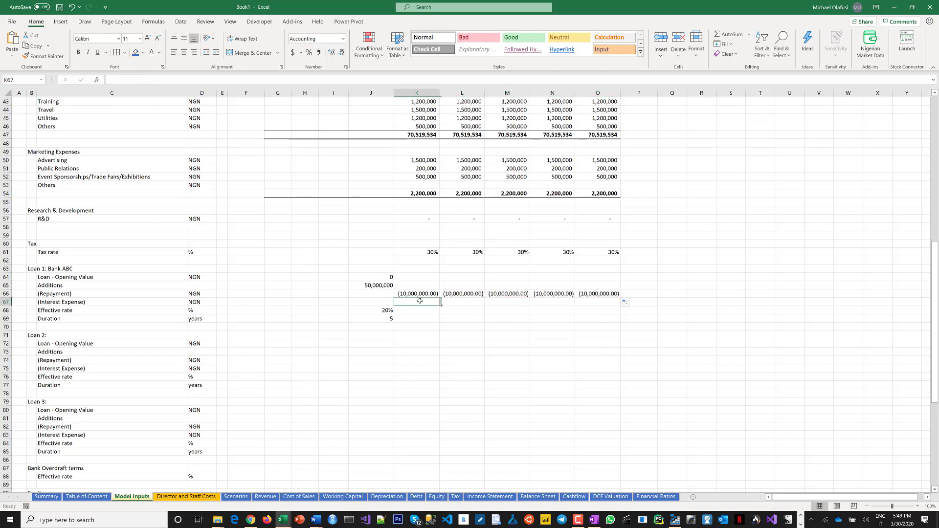
text(=)
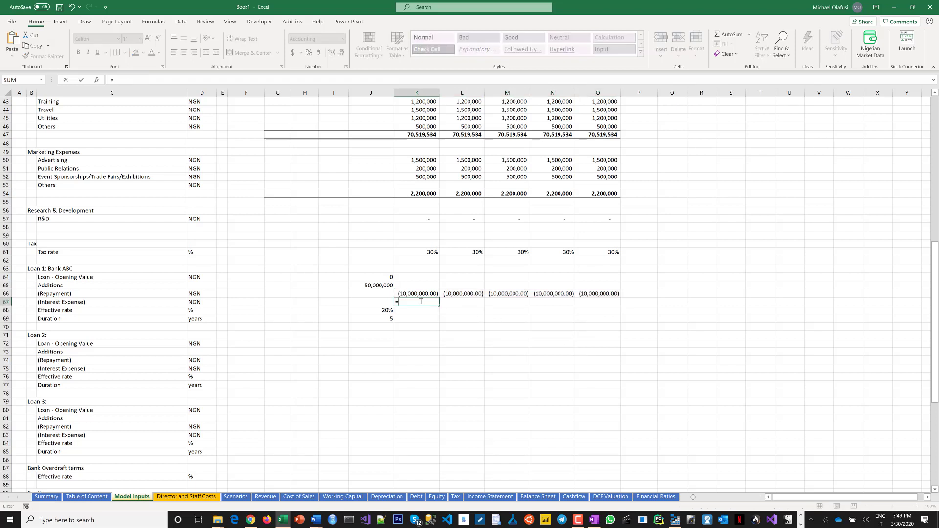
click(380, 286)
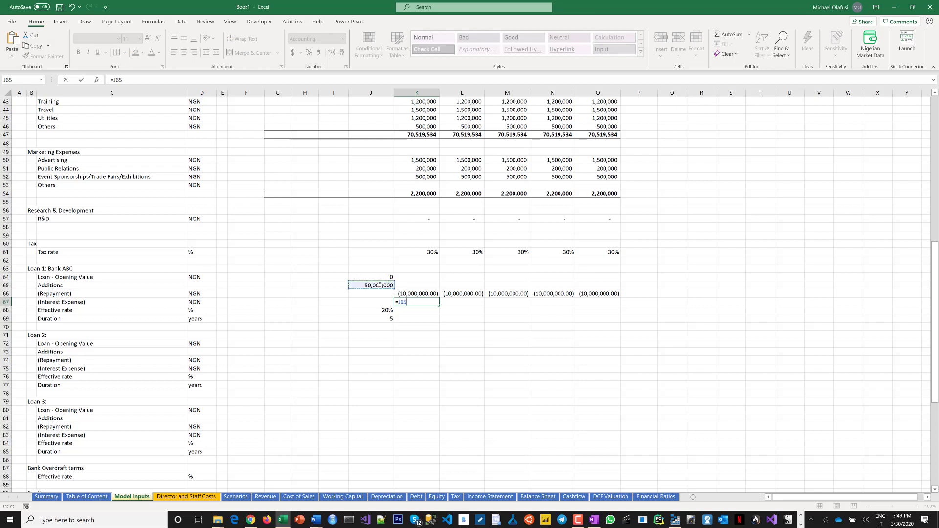
key(F4)
text(*)
click(383, 311)
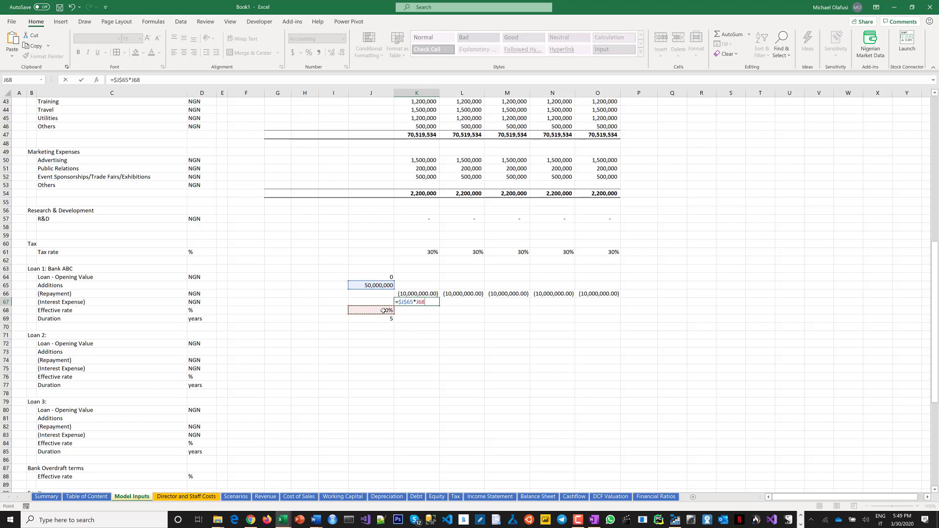
key(F4)
click(400, 303)
text(-)
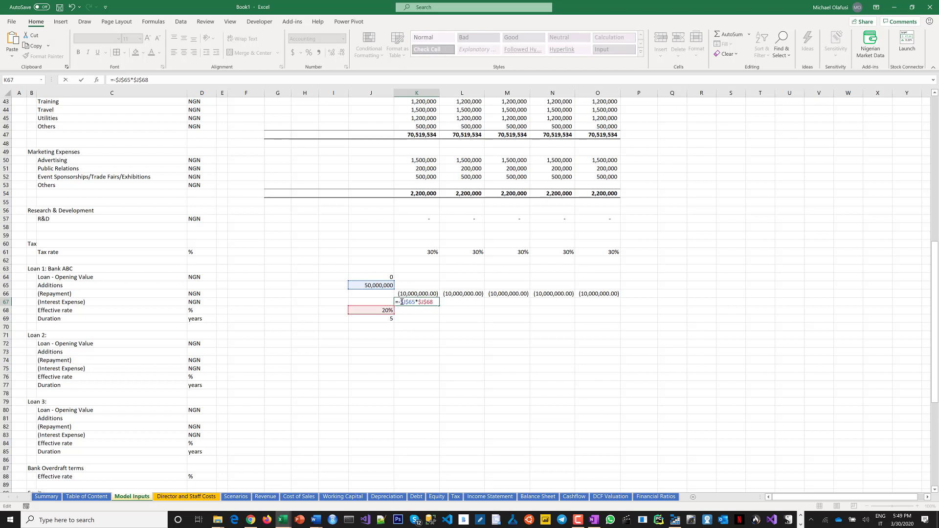
key(Return)
click(419, 303)
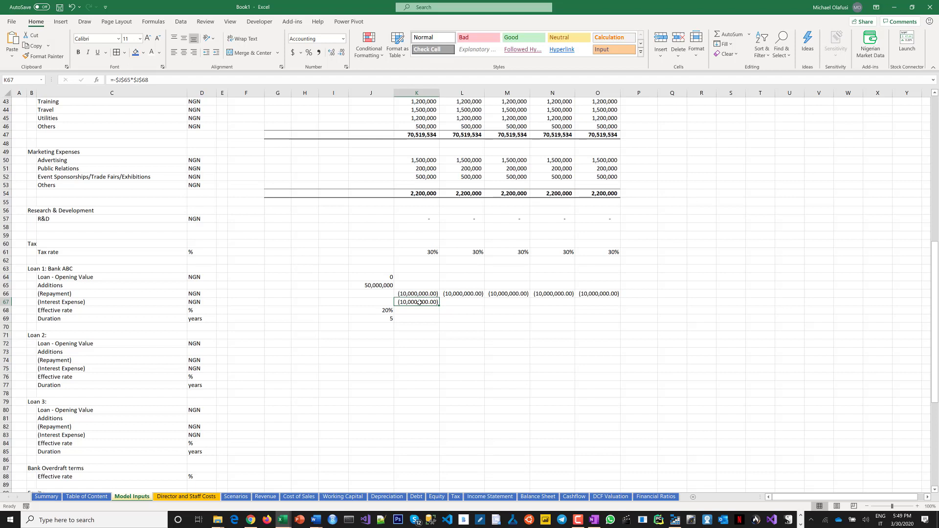
double_click(419, 303)
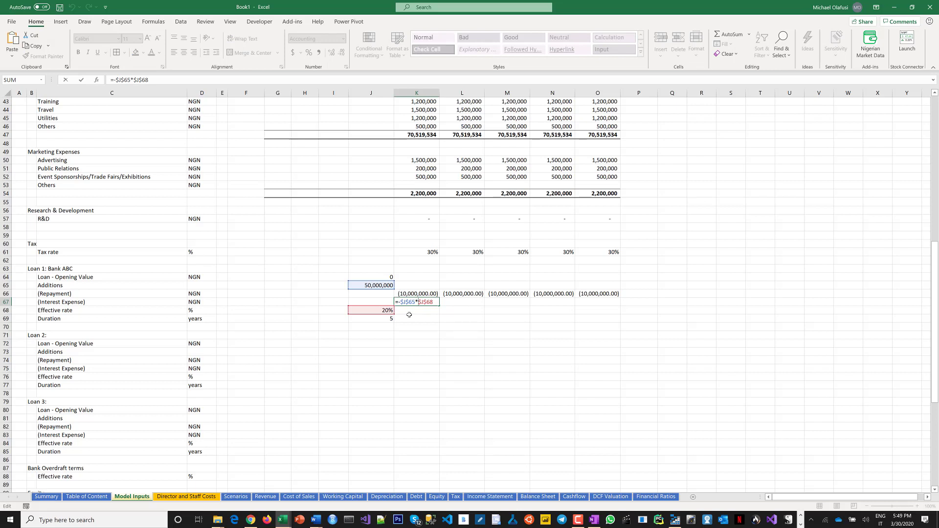
key(Return)
Calculate 2/50 in a spare cell beside the opening value row, then delete it.
click(290, 277)
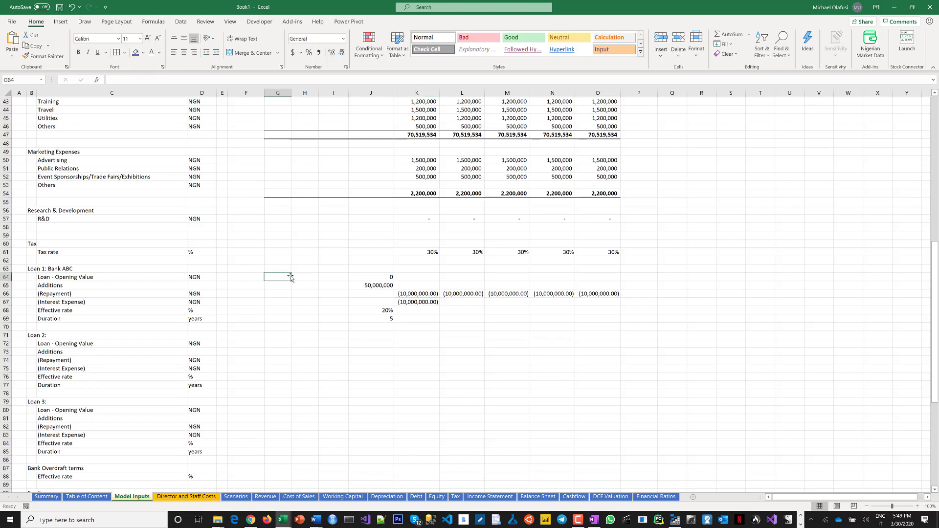
text(=2)
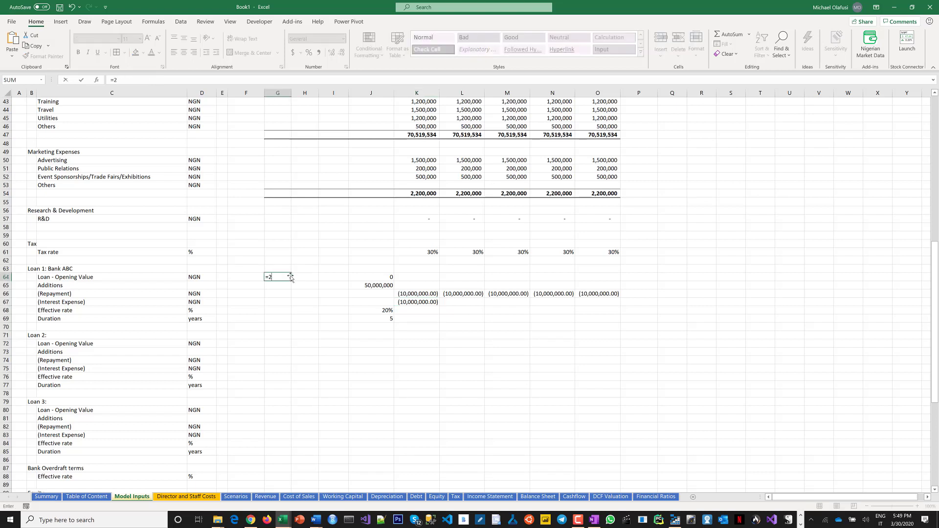
text(/59)
key(BackSpace)
text(0)
key(Return)
key(Up)
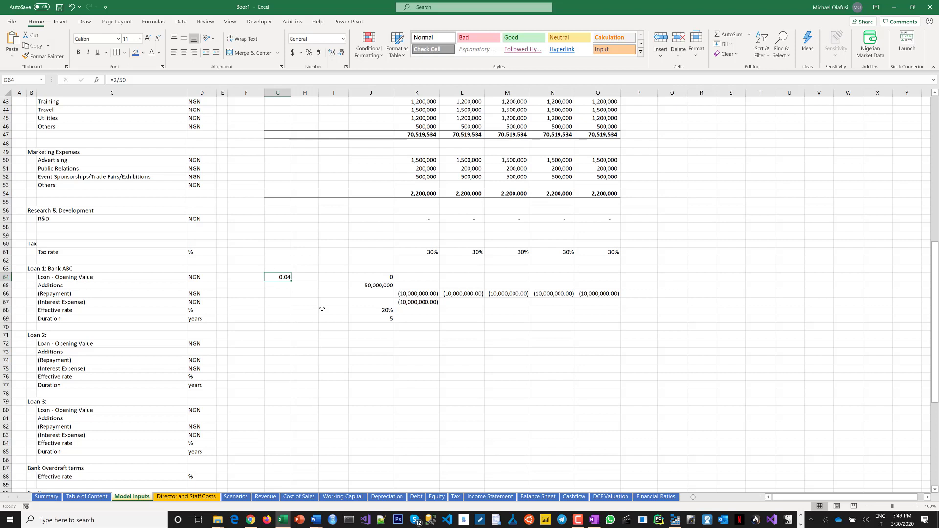
click(381, 310)
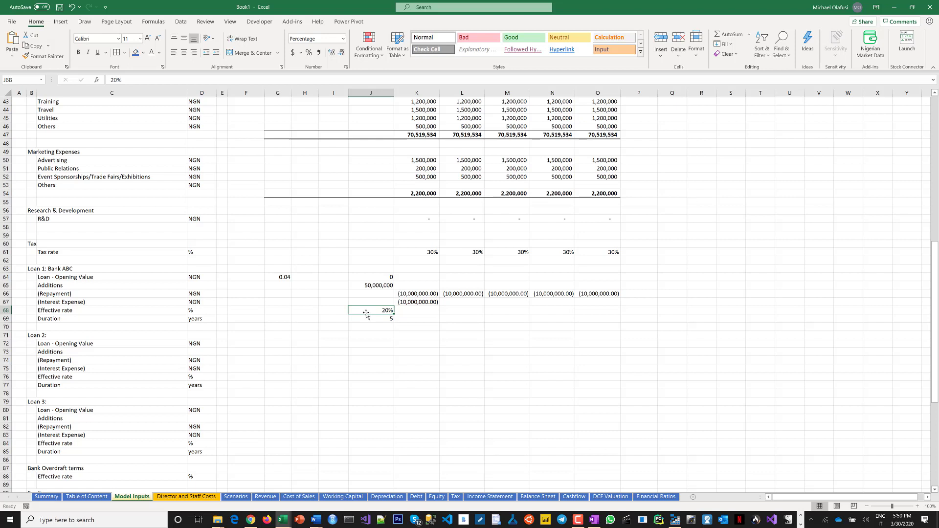
click(279, 277)
key(Delete)
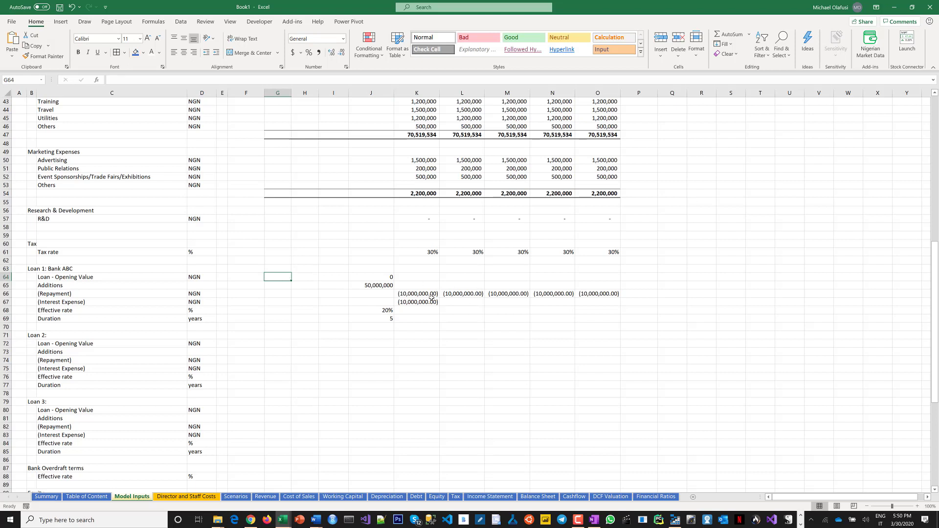
click(413, 312)
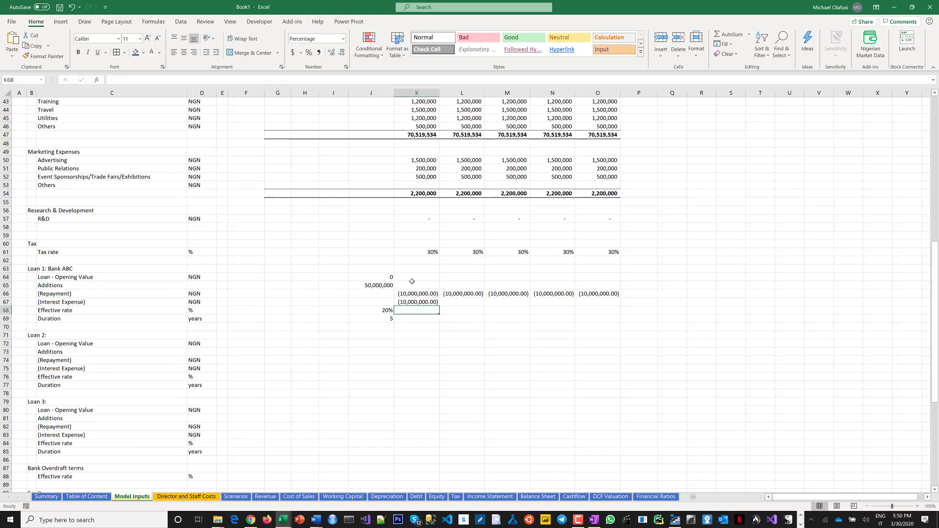
click(409, 286)
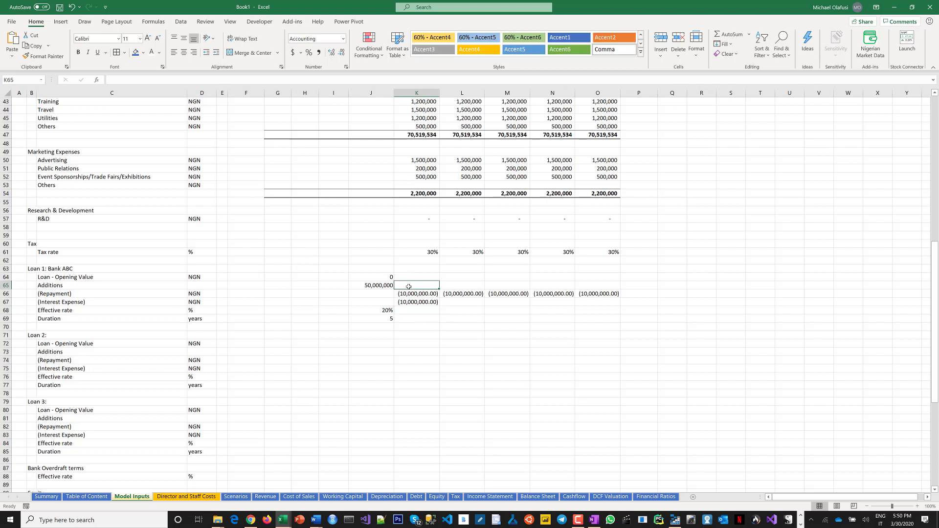
text(=)
key(Escape)
Enter the opening value formula =SUM(J64:J65)-J66 in K64 and fill it across to O64.
click(415, 277)
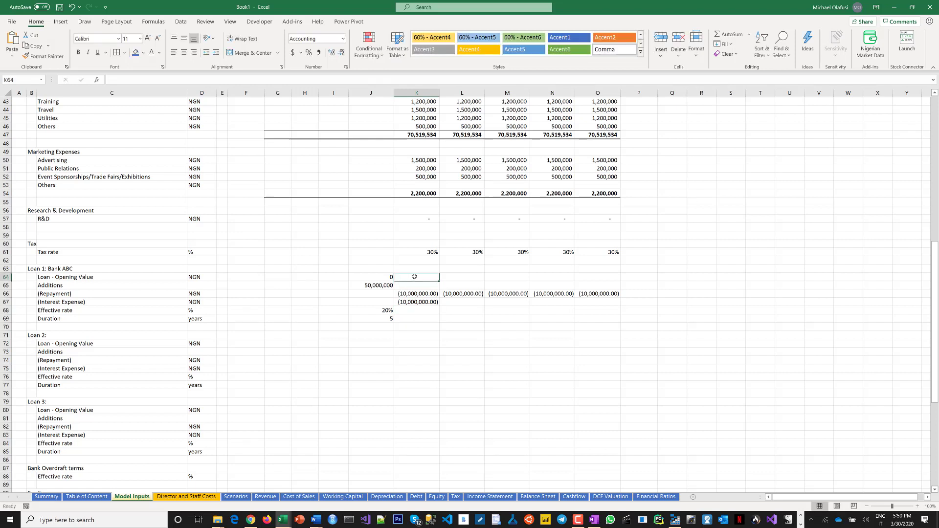
text(=)
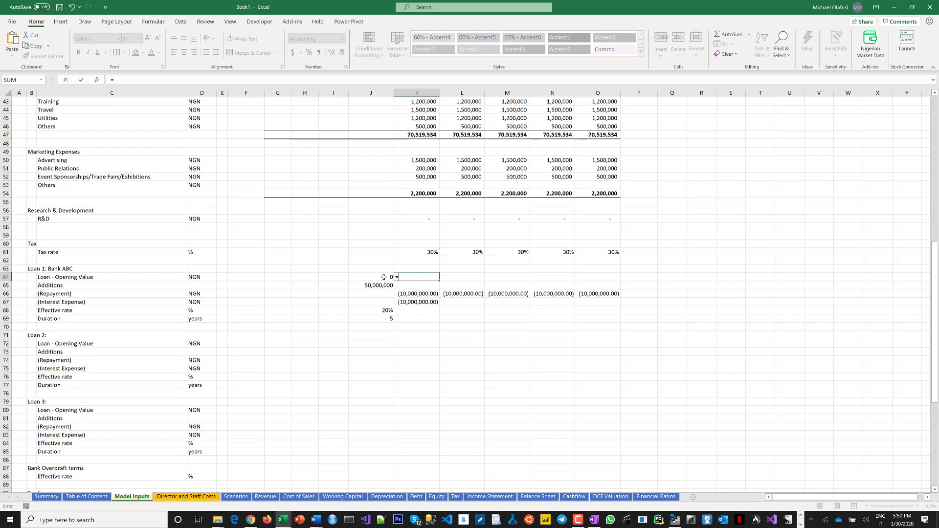
text(=)
key(BackSpace)
text(sum)
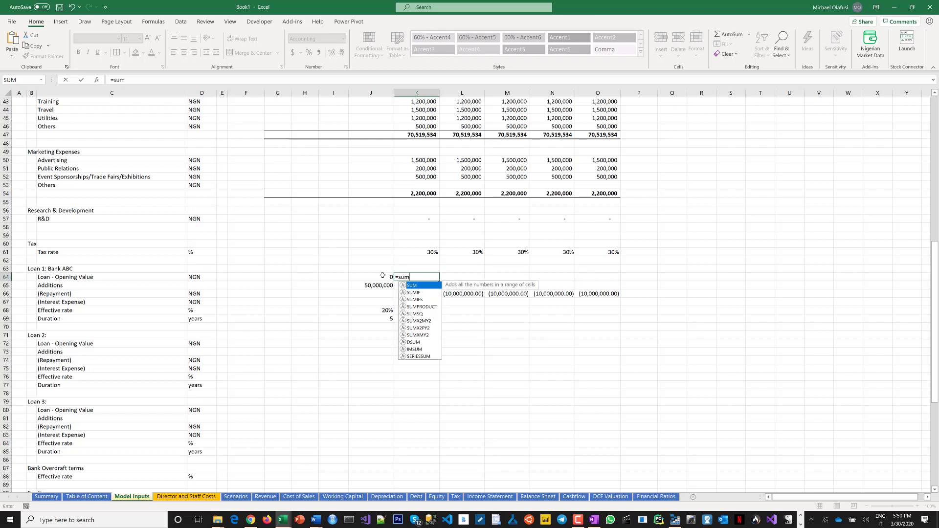
key(Tab)
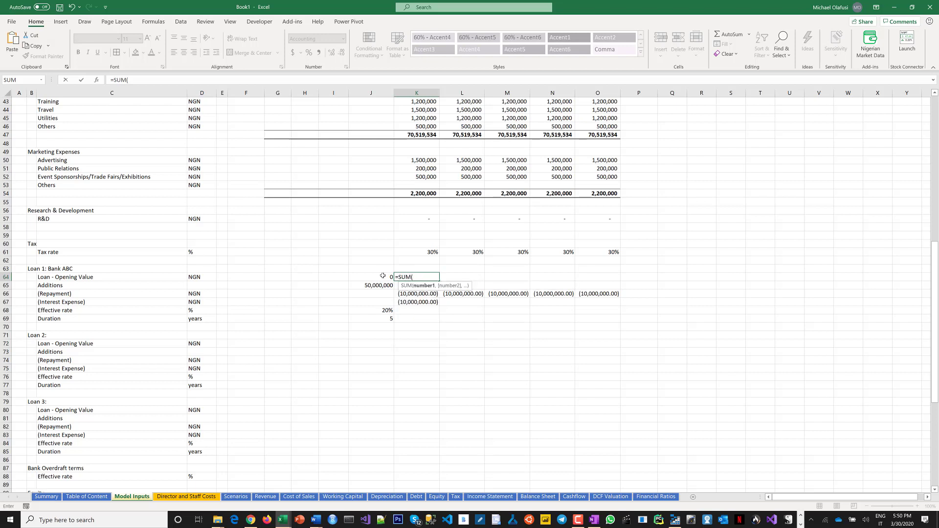
drag(383, 276, 385, 284)
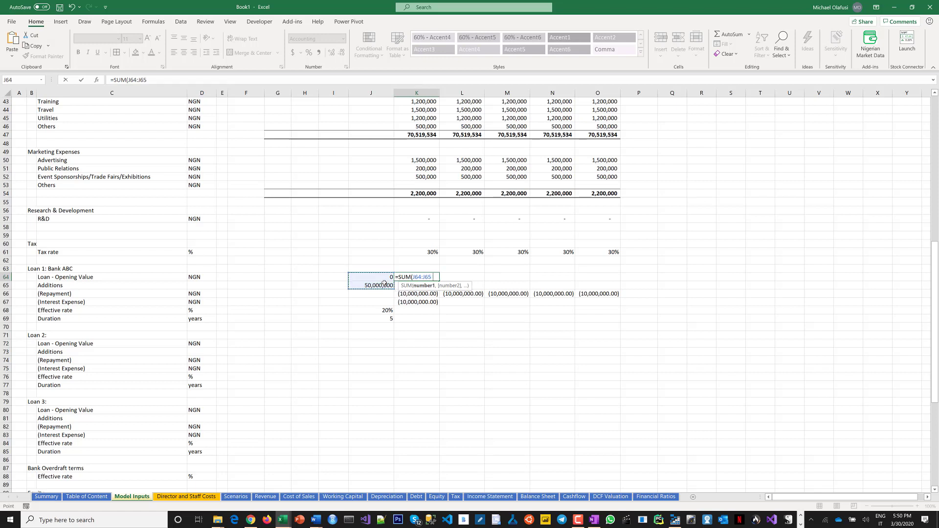
text()-)
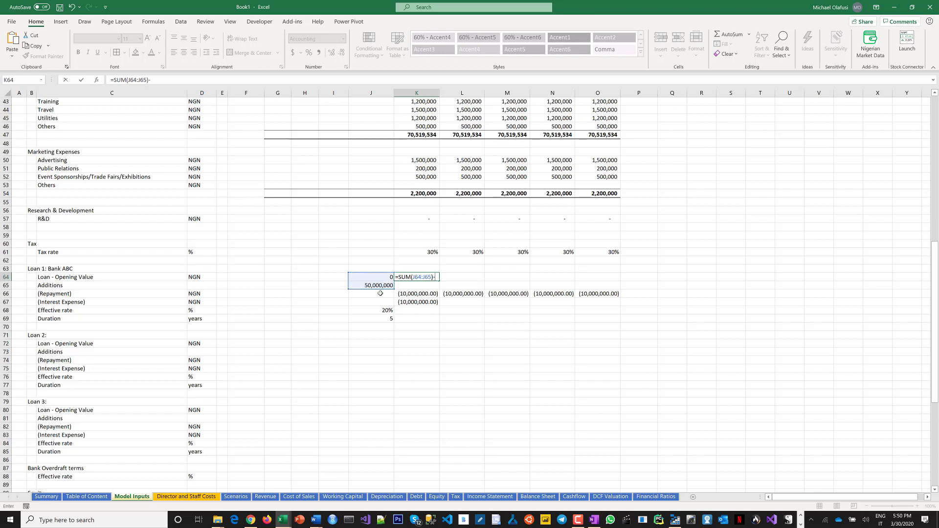
click(381, 293)
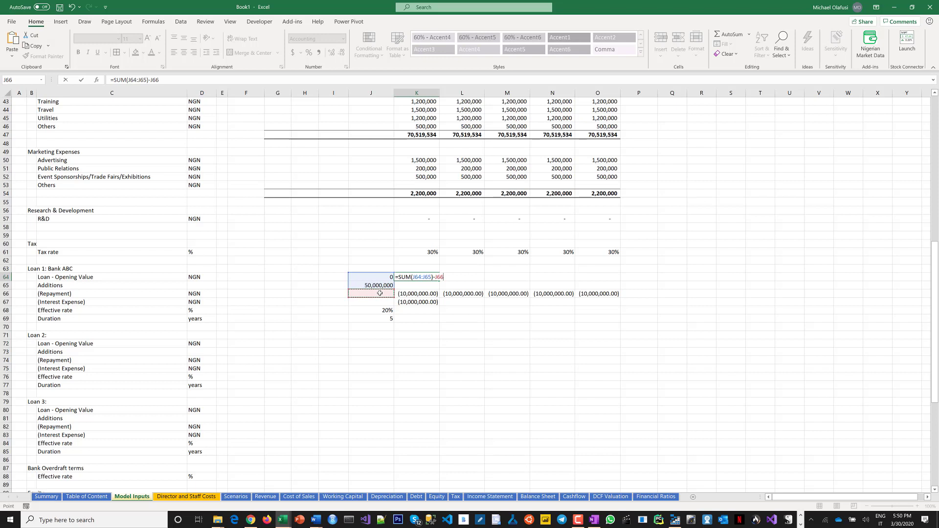
key(Return)
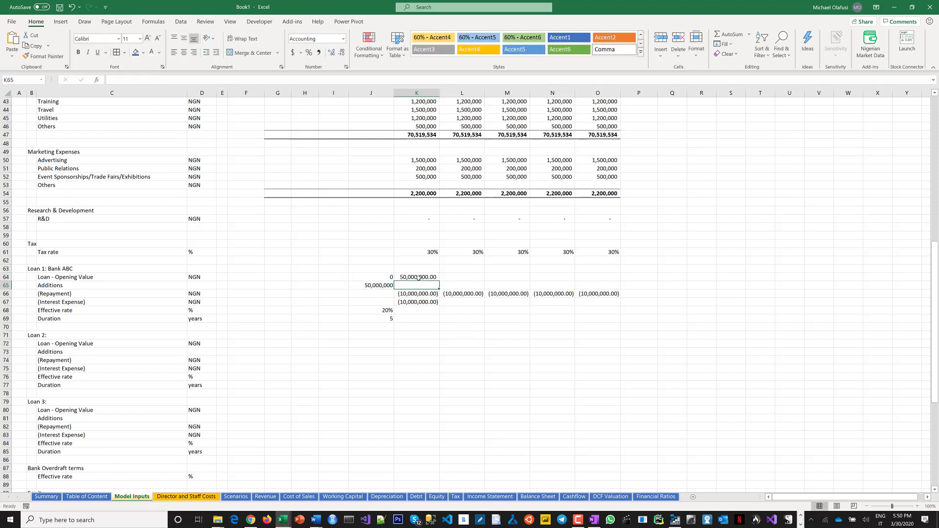
click(419, 277)
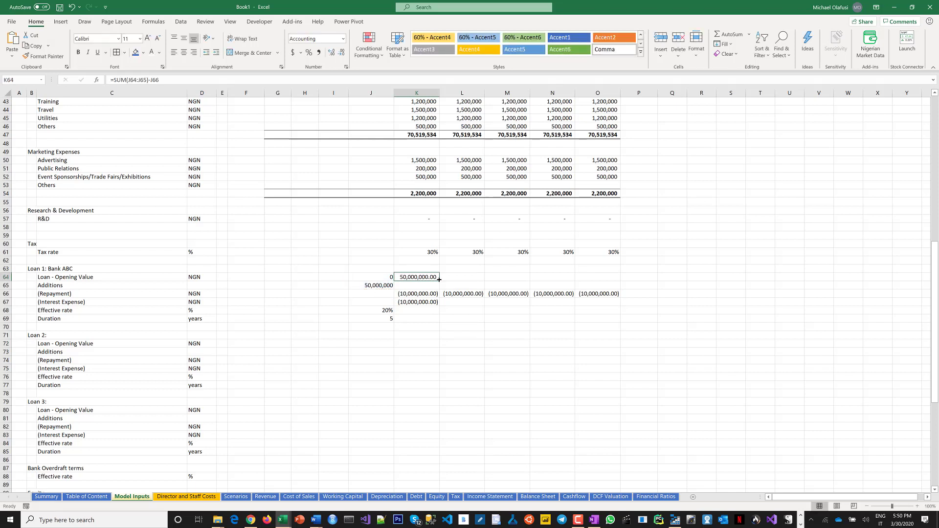
drag(439, 279, 591, 308)
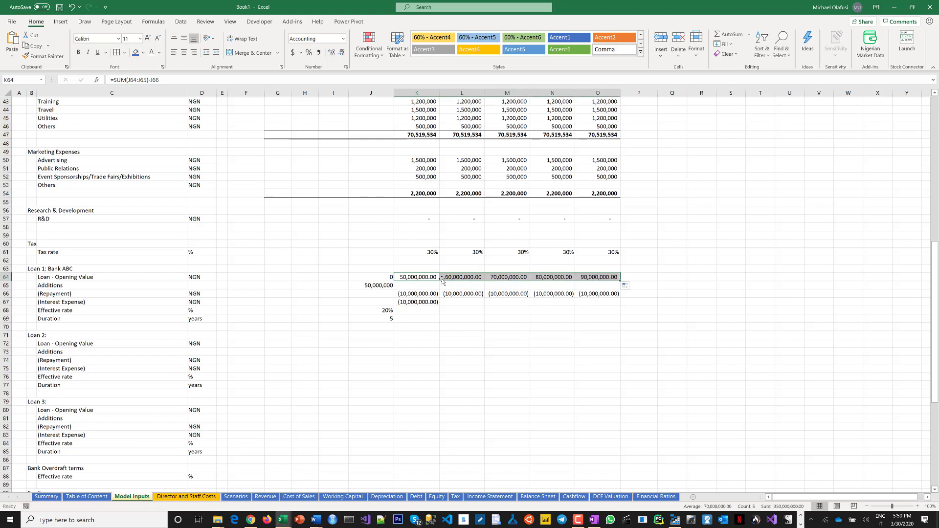
Change the opening value formula in K64 to =SUM(J64:J65)+J66 and fill it across to O64.
double_click(423, 277)
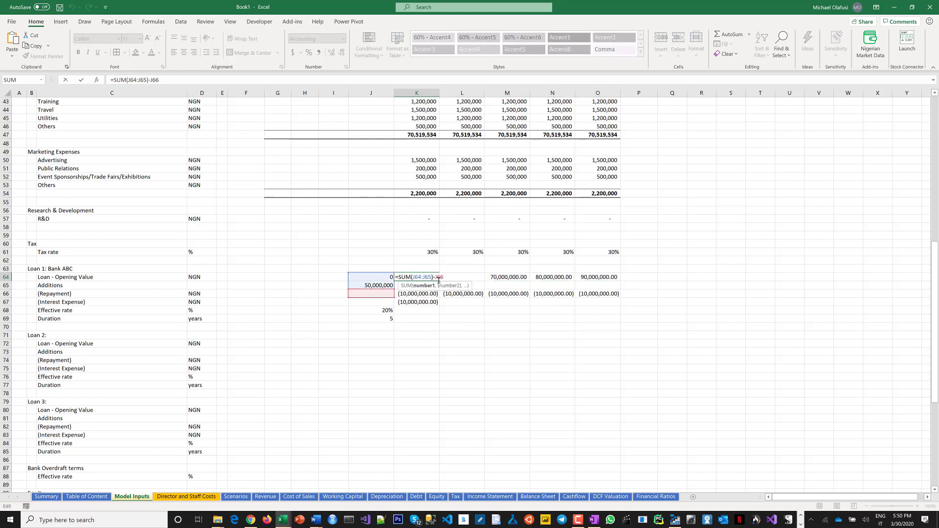
click(436, 277)
key(BackSpace)
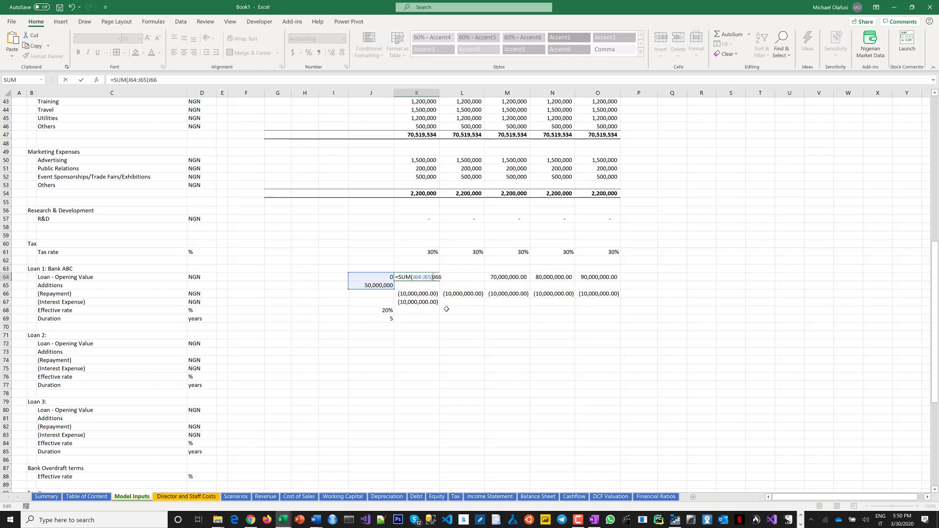
text(+)
key(Return)
click(437, 279)
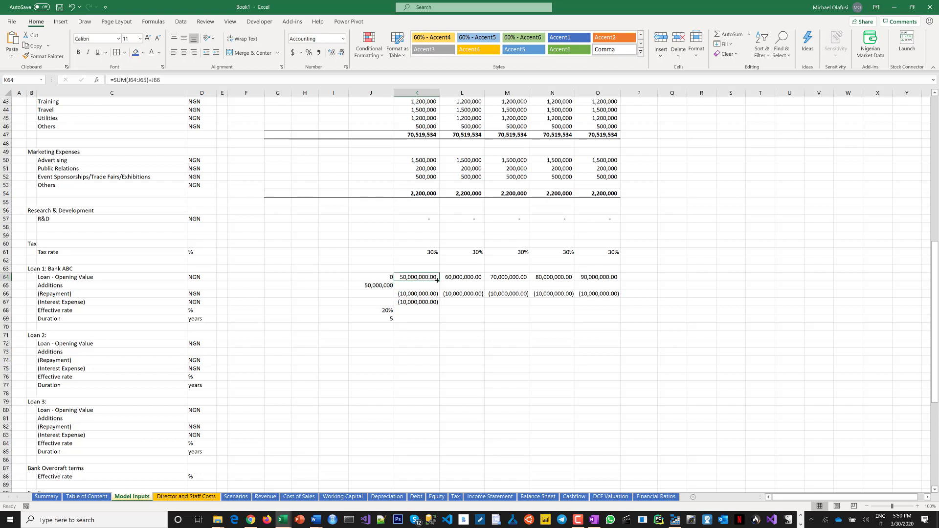
drag(439, 281, 602, 279)
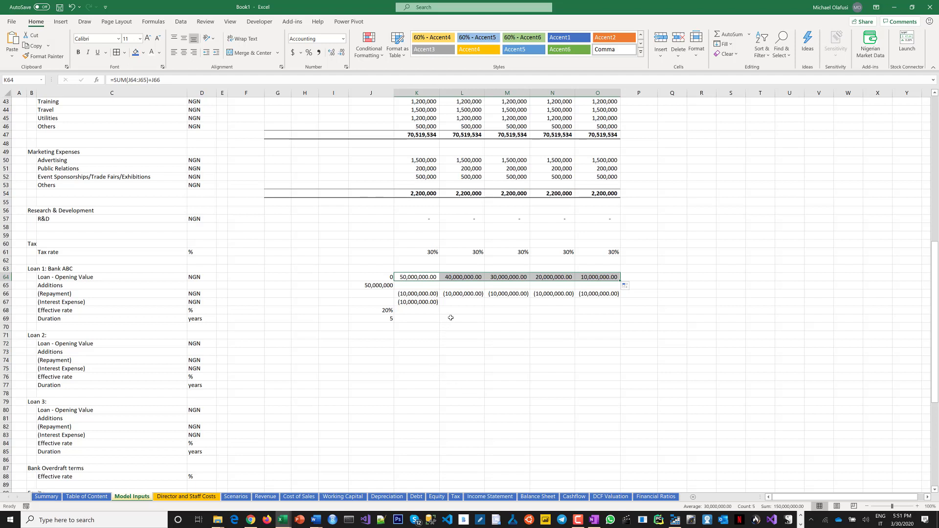
click(418, 302)
click(384, 312)
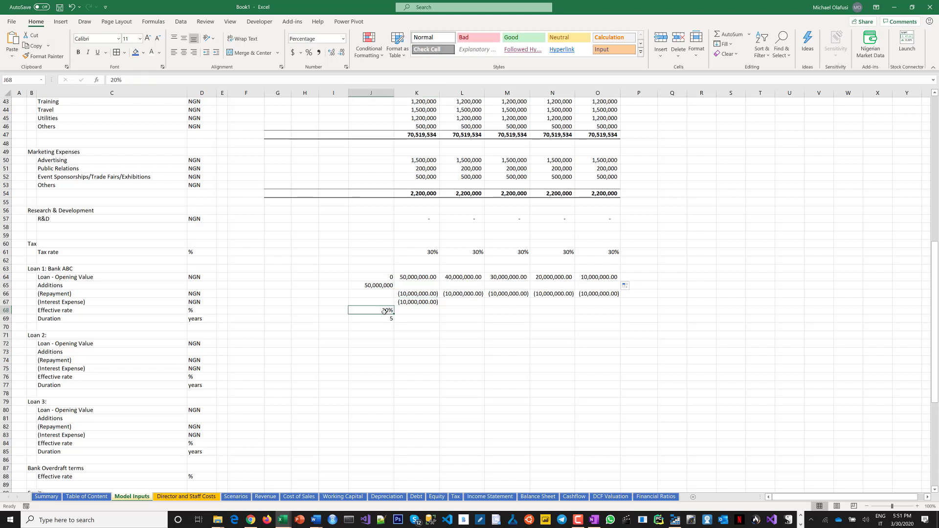
double_click(429, 303)
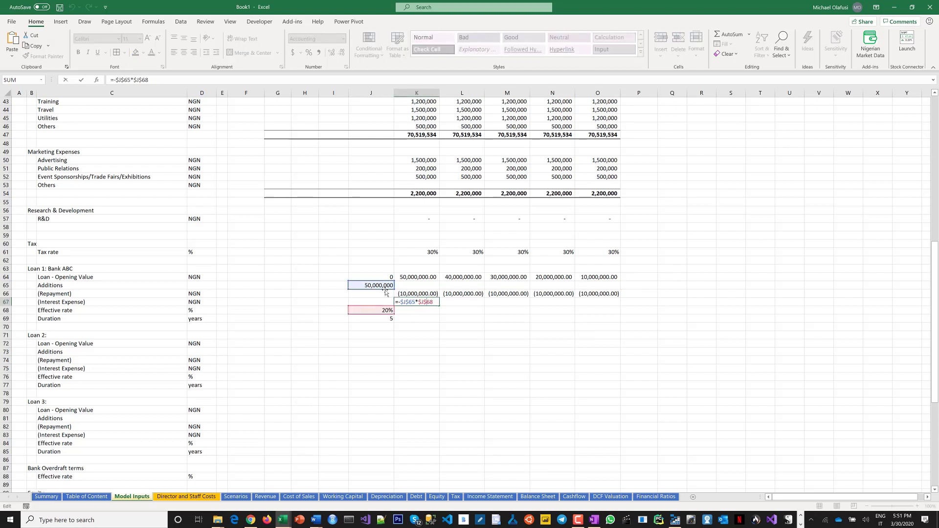
click(425, 279)
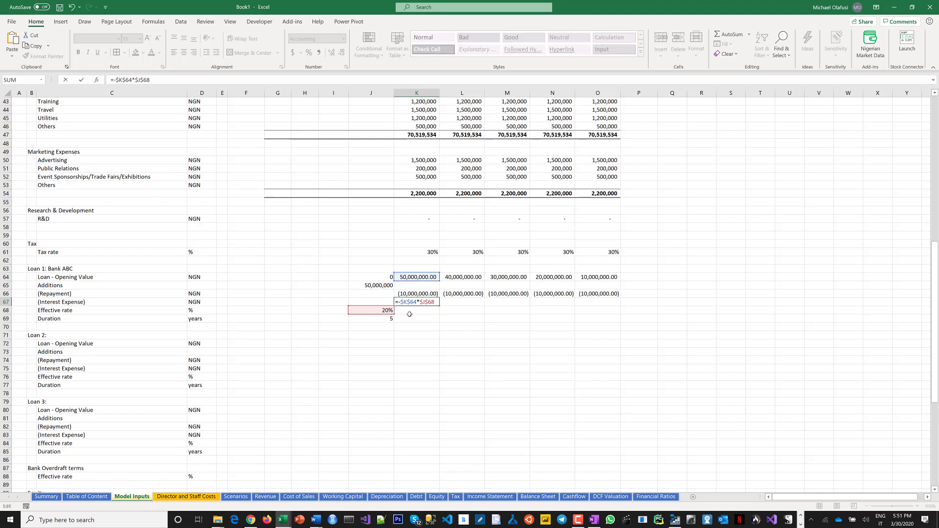
key(Escape)
Enter the interest expense formula =K64*$J$68 in K67.
text(=)
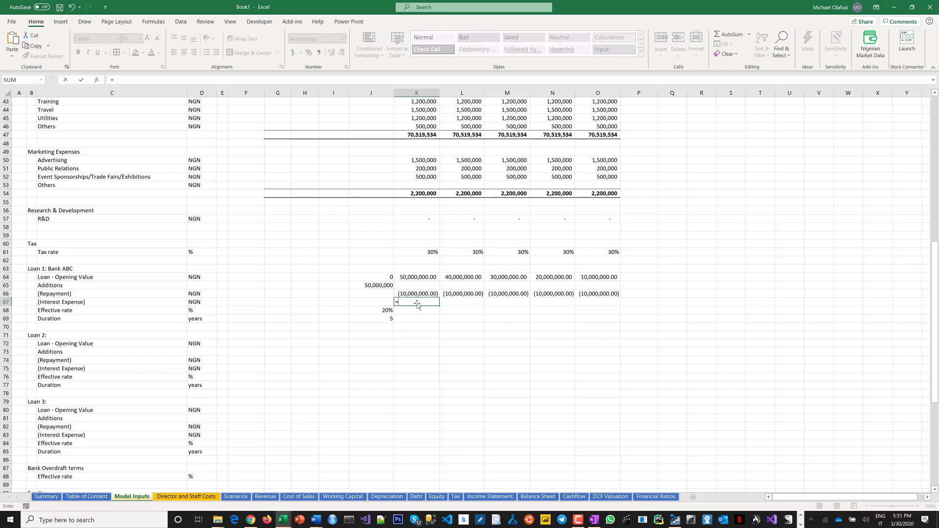
click(422, 278)
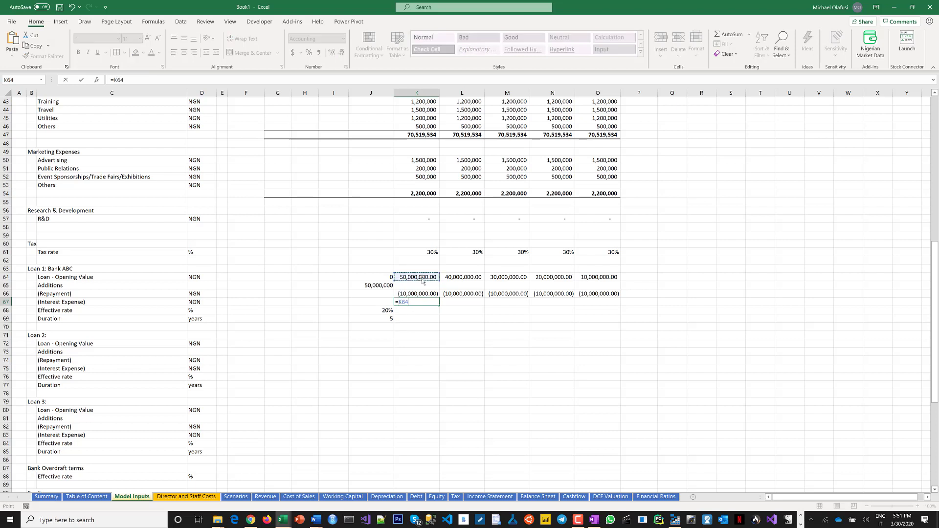
text(*)
click(383, 313)
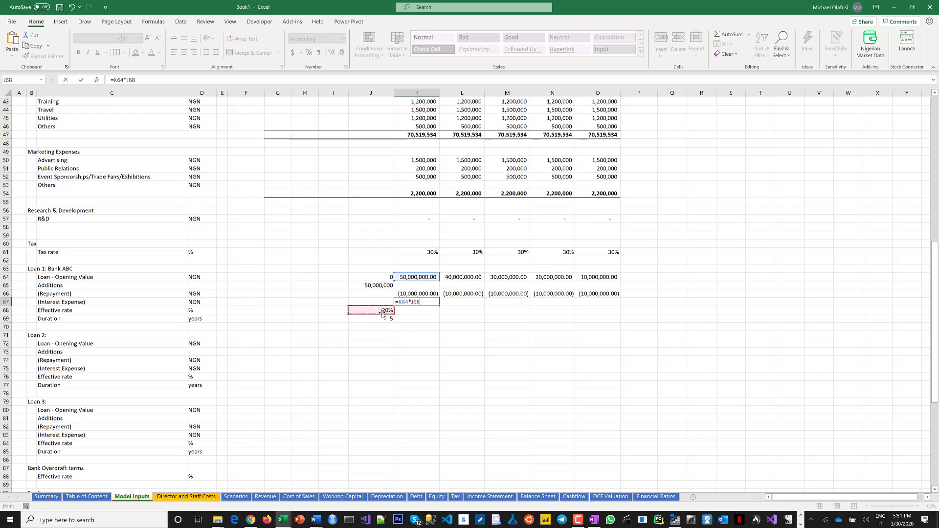
key(F4)
key(Return)
Make the K67 formula negative as =-K64*$J$68 and fill it across to O67.
click(407, 302)
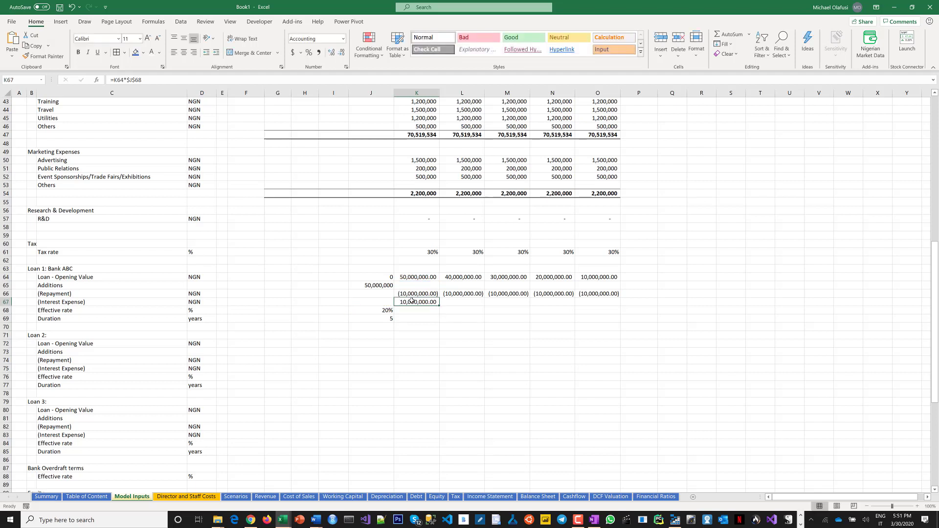
double_click(407, 302)
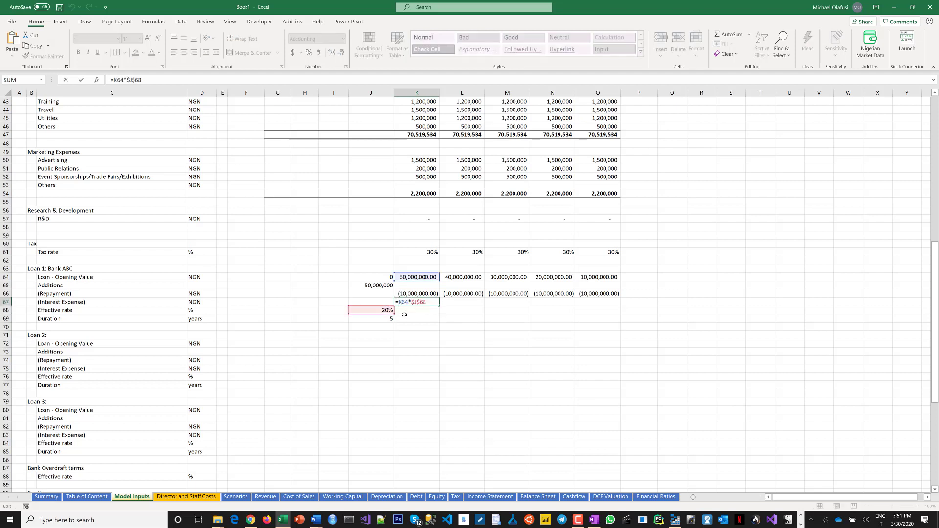
text(-)
key(Return)
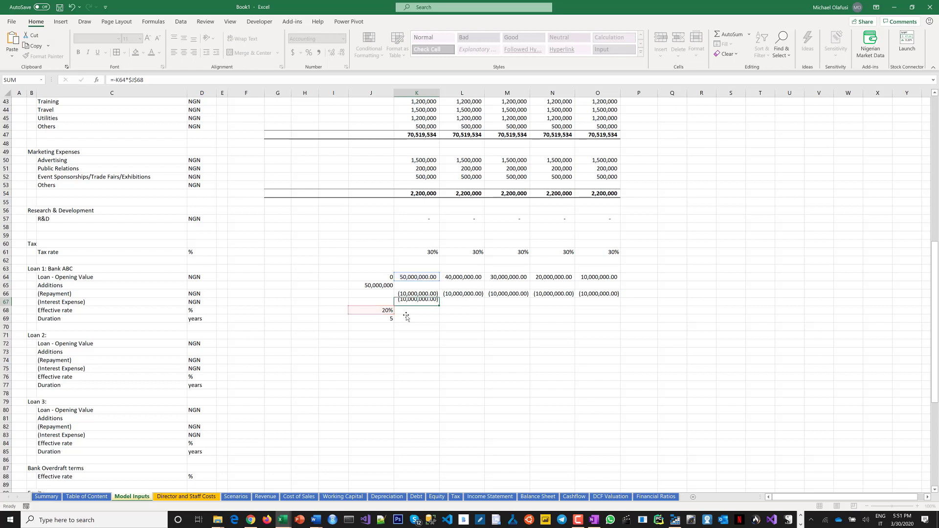
click(423, 304)
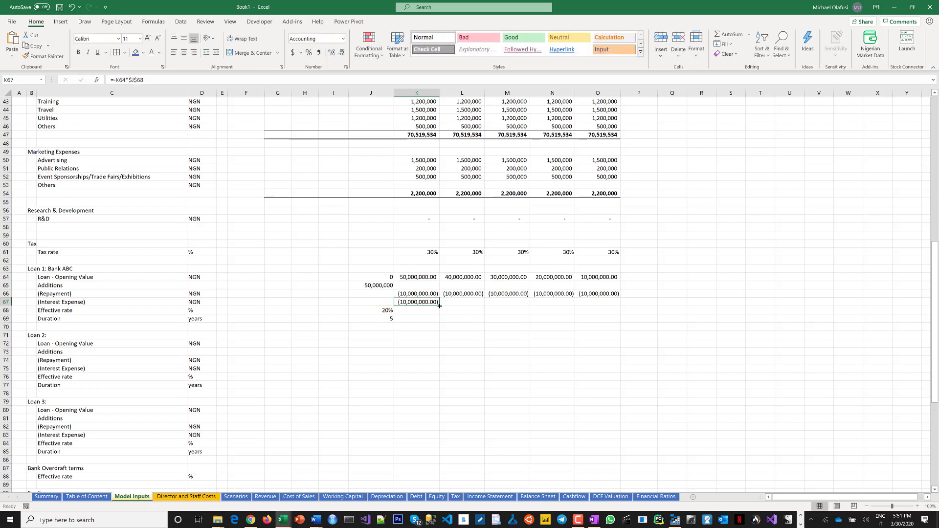
drag(443, 304, 619, 302)
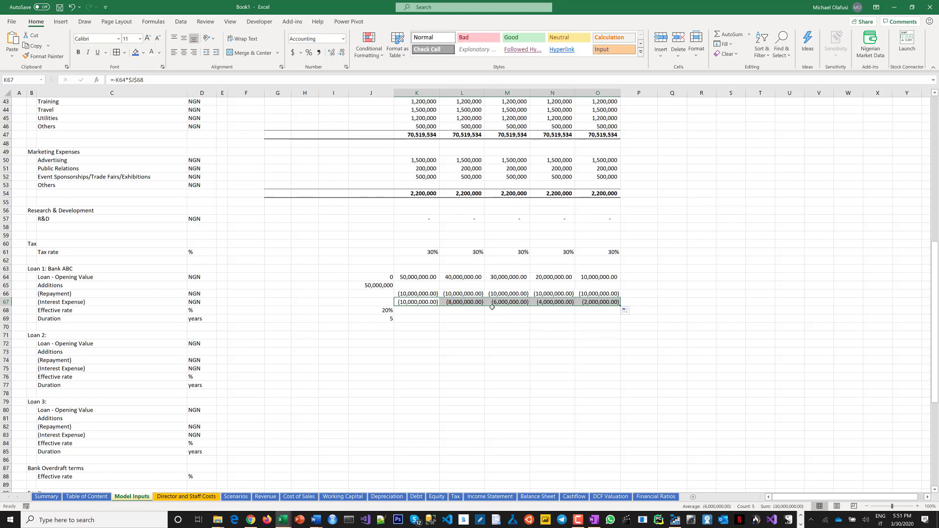
Enter 100,000,000 as the common shares issuance in J91.
click(452, 277)
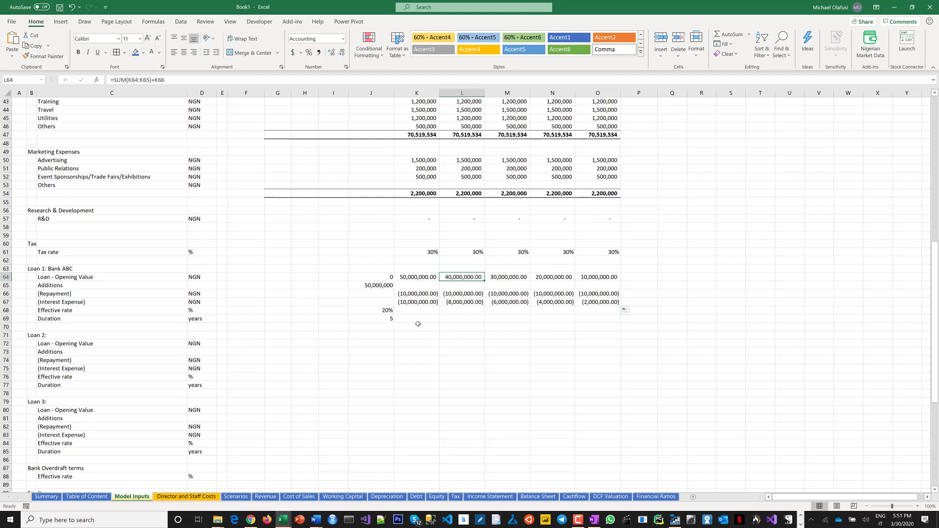
scroll(217, 340, down, 1)
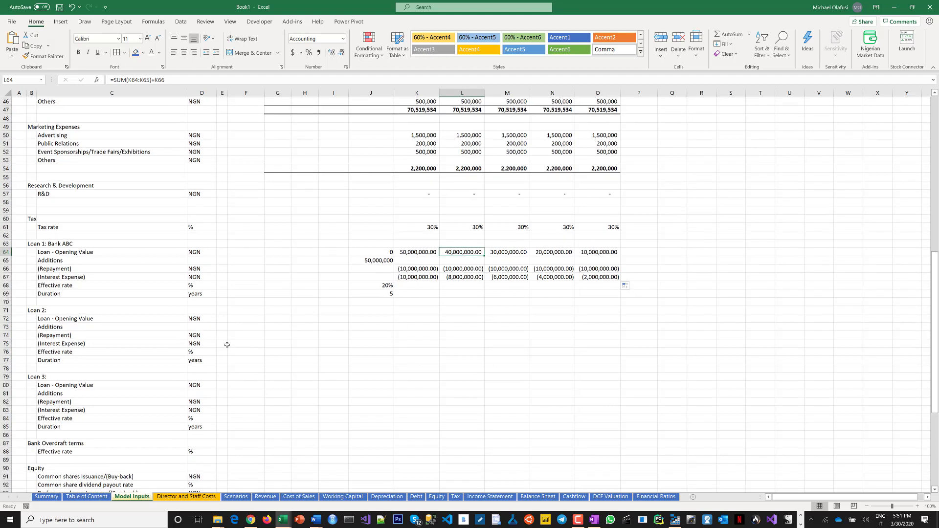
scroll(350, 323, down, 1)
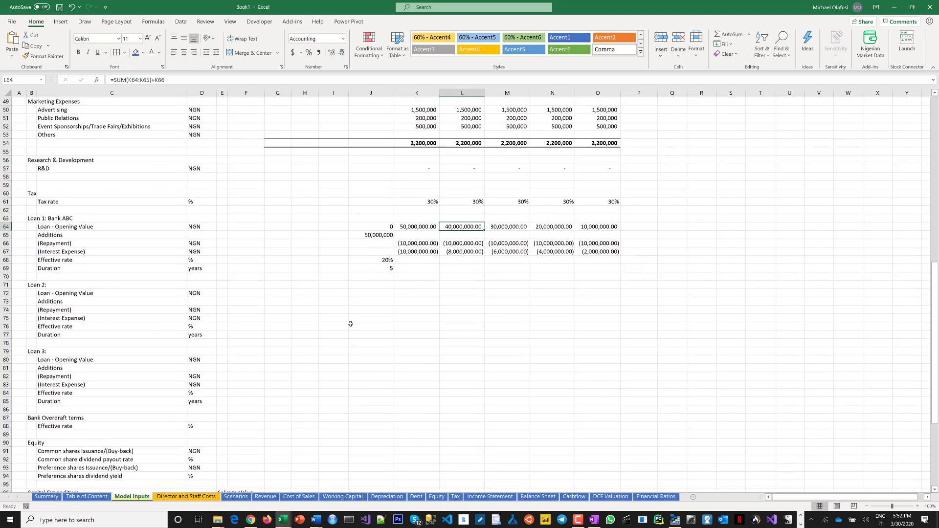
scroll(350, 324, down, 2)
scroll(350, 351, down, 1)
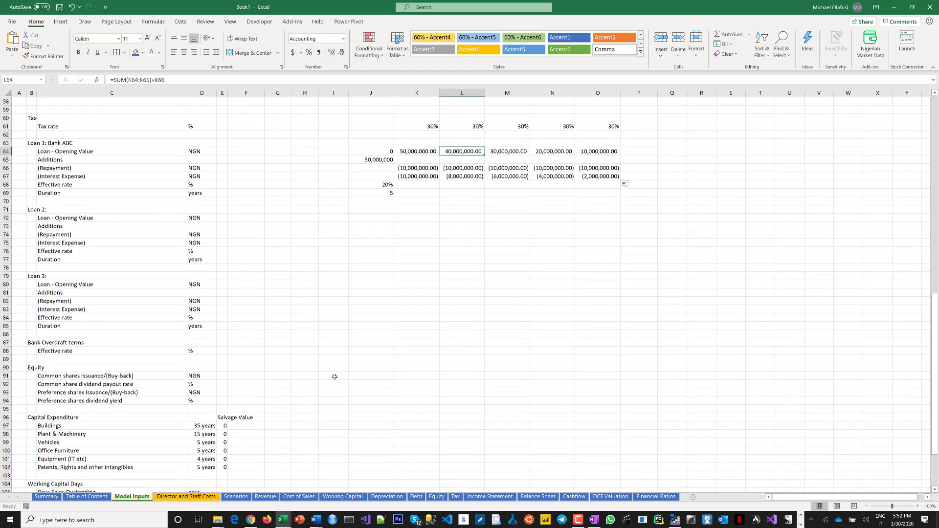
click(362, 374)
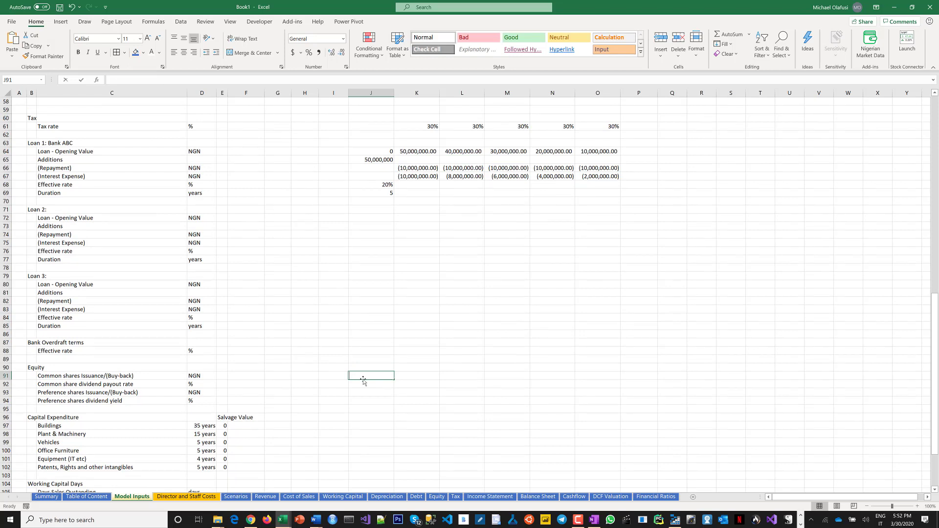
text(100,000,)
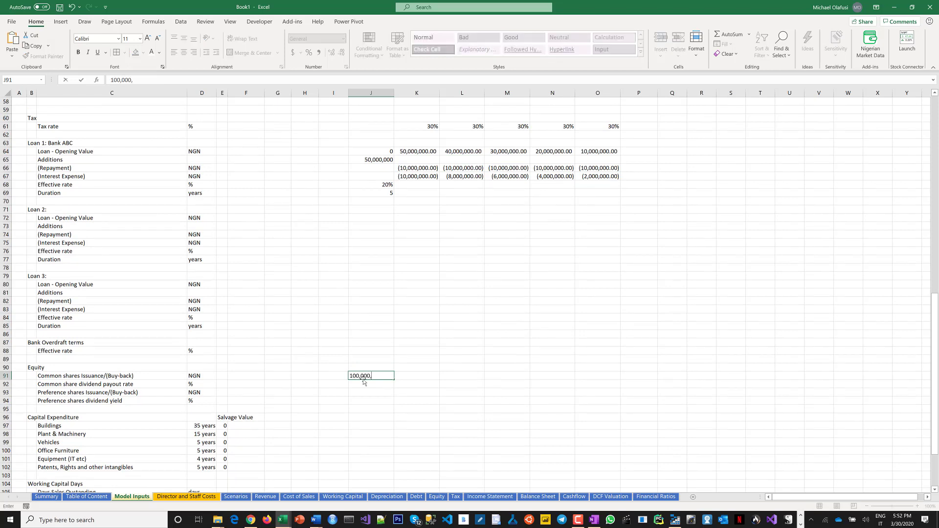
text(000)
key(Return)
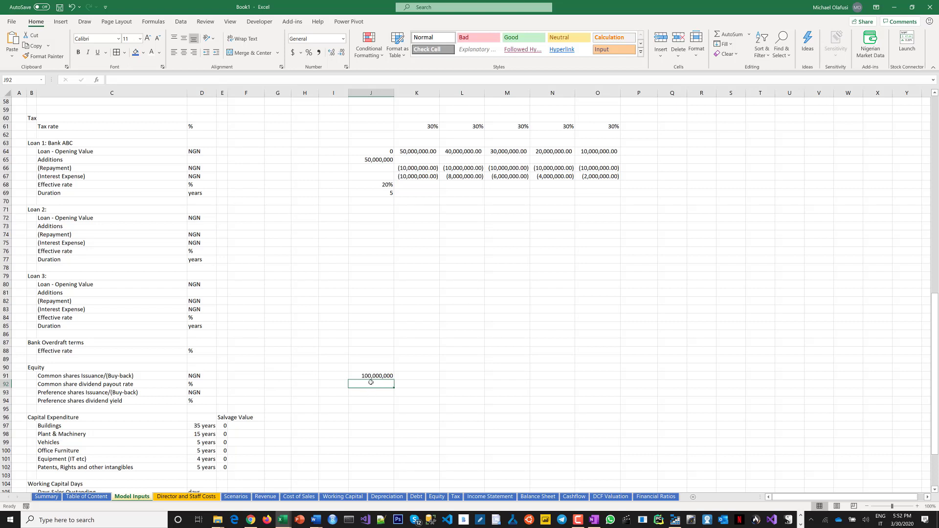
Set the common share dividend payout rate to 0% in J92:L92 and 10% in M92:O92.
drag(371, 383, 446, 382)
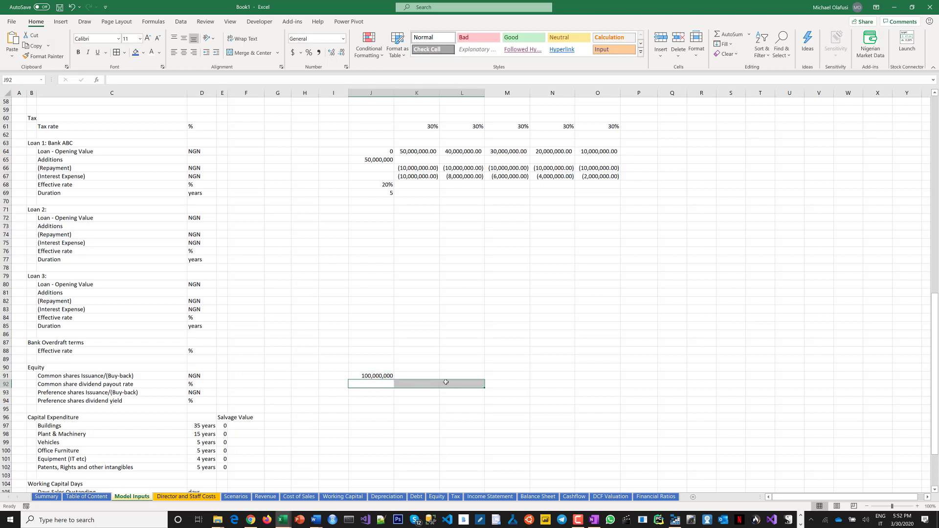
text(0)
key(ctrl+Return)
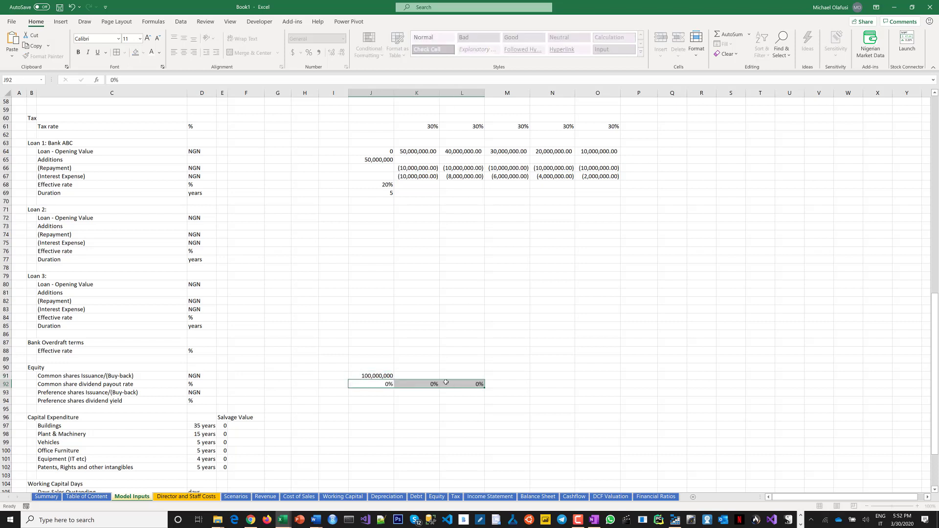
drag(493, 384, 577, 399)
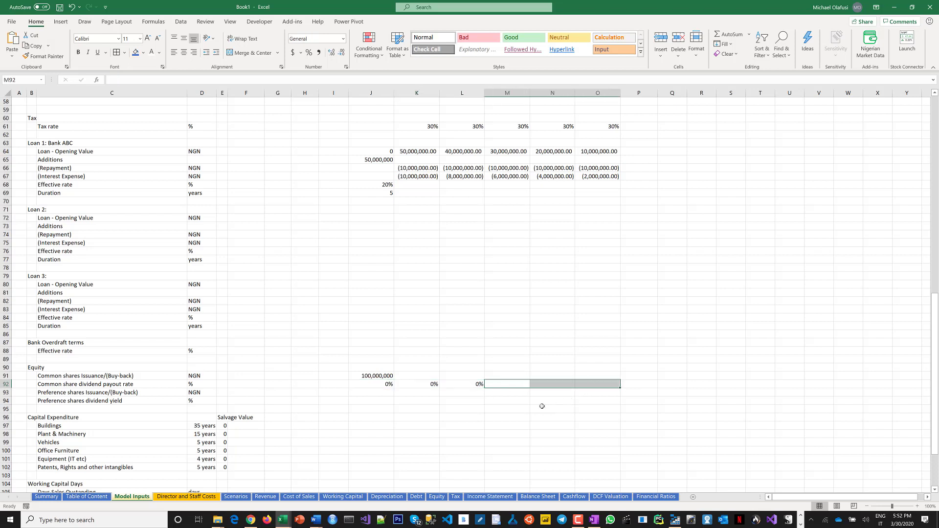
click(373, 384)
drag(508, 386, 618, 388)
text(10)
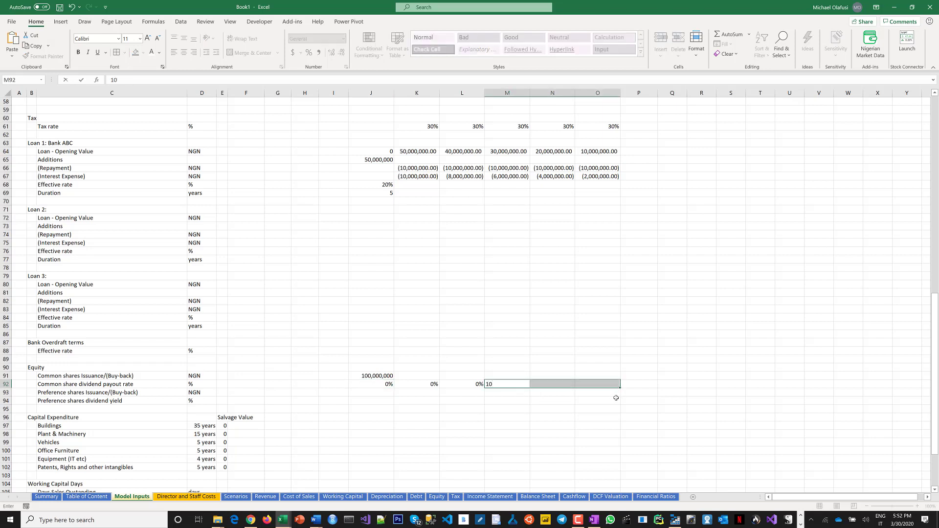
key(ctrl+Return)
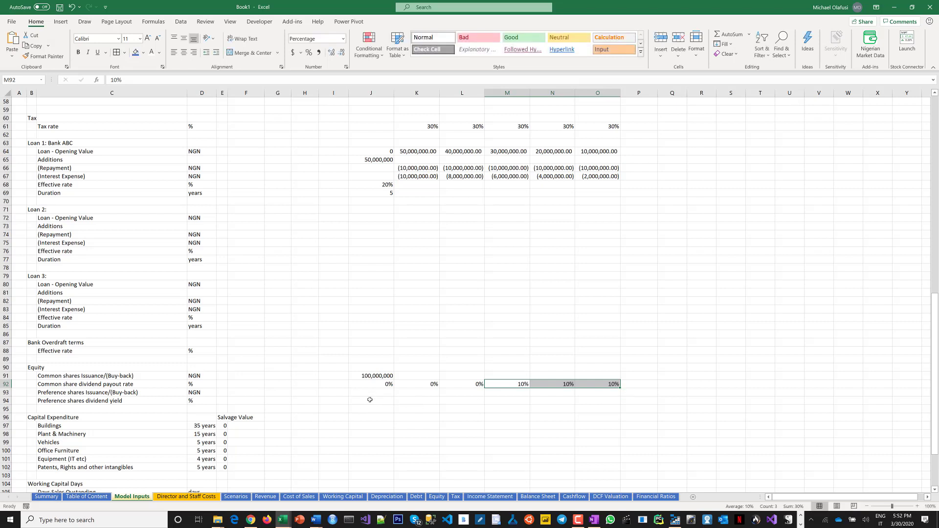
Enter 300,000 as the buildings capital expenditure in J97.
drag(370, 400, 605, 393)
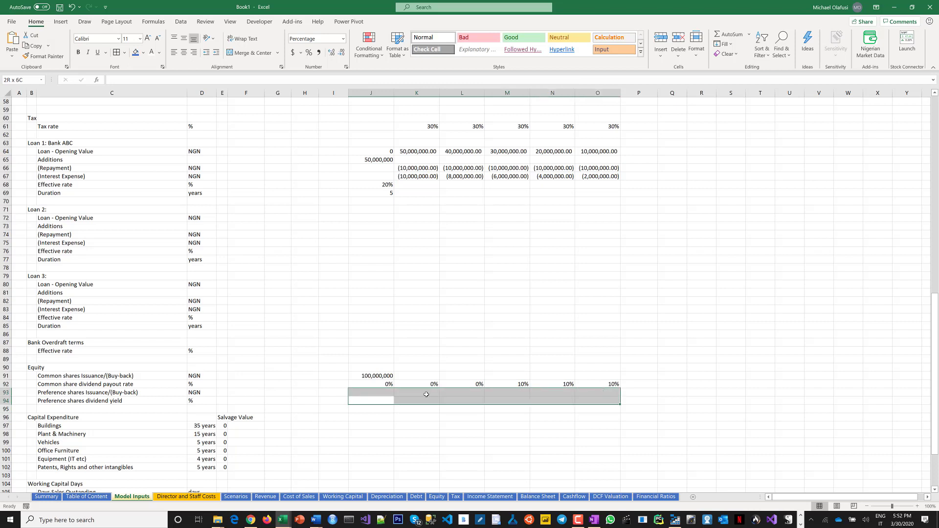
click(372, 394)
scroll(359, 416, down, 2)
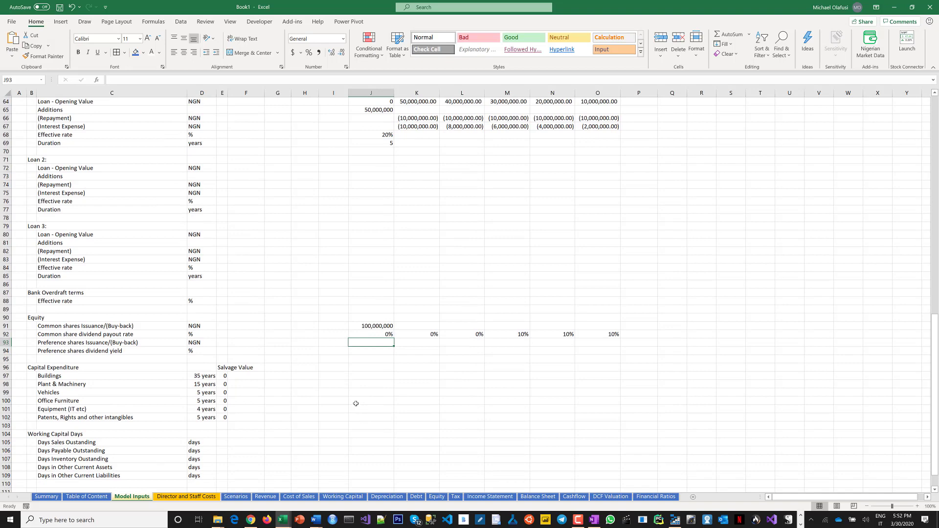
scroll(361, 404, down, 1)
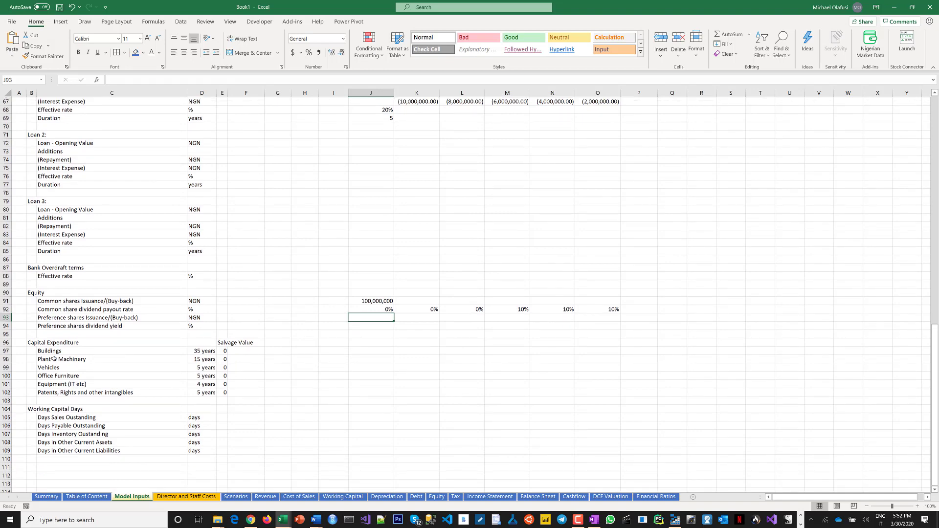
scroll(87, 348, down, 1)
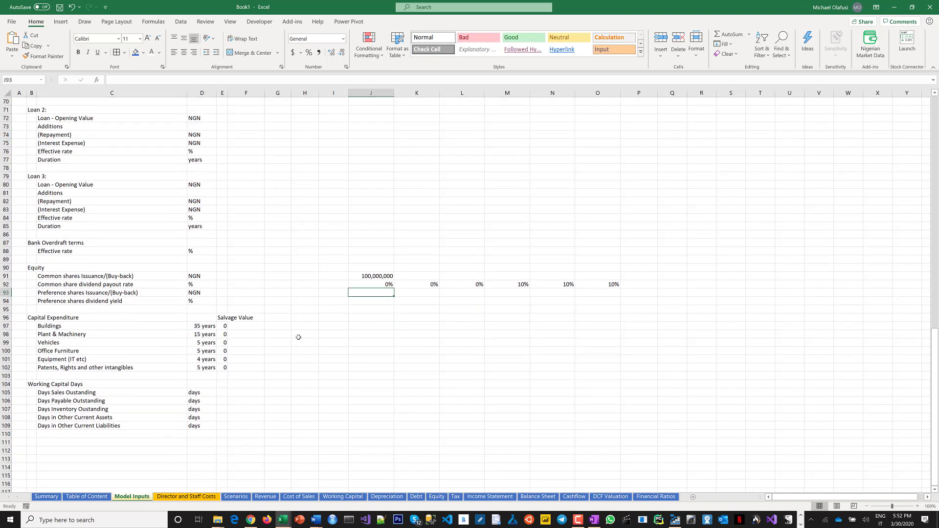
click(359, 324)
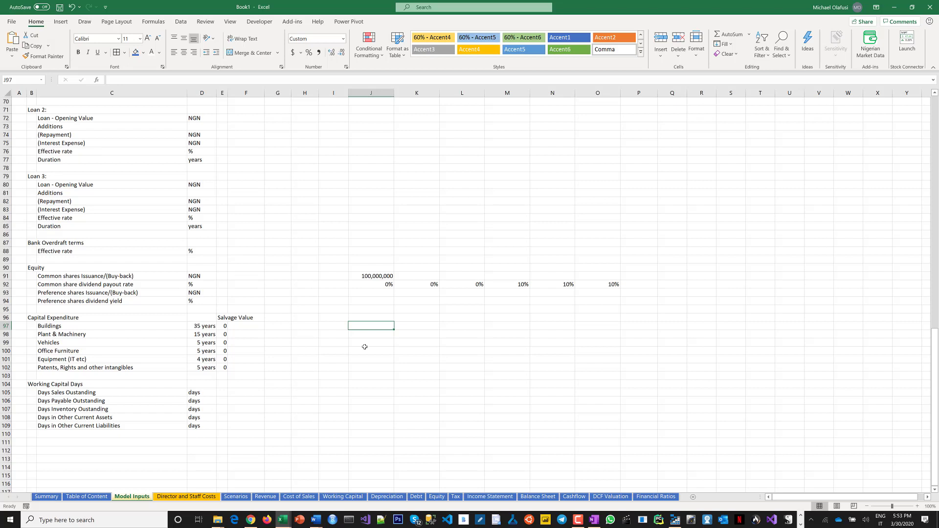
text(30,0000)
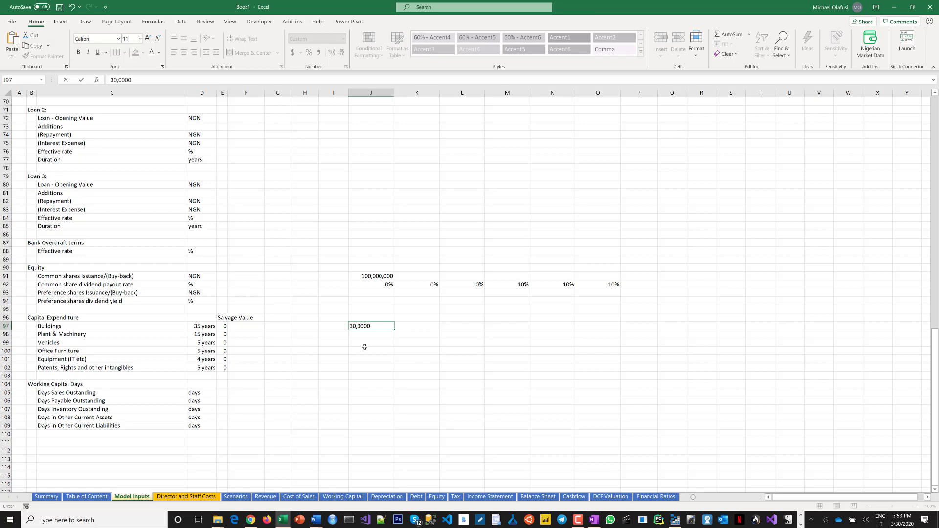
key(Return)
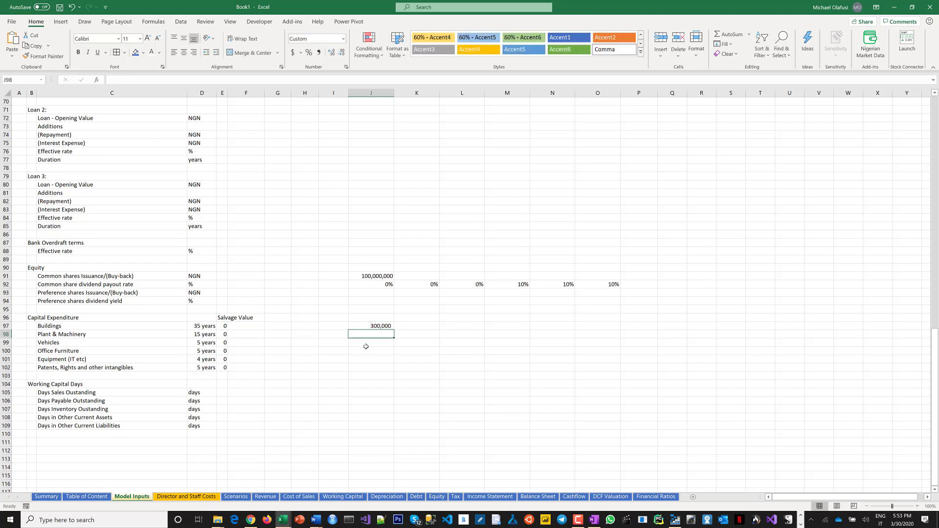
Correct the buildings capital expenditure in J97 to 30,000,000.
click(386, 325)
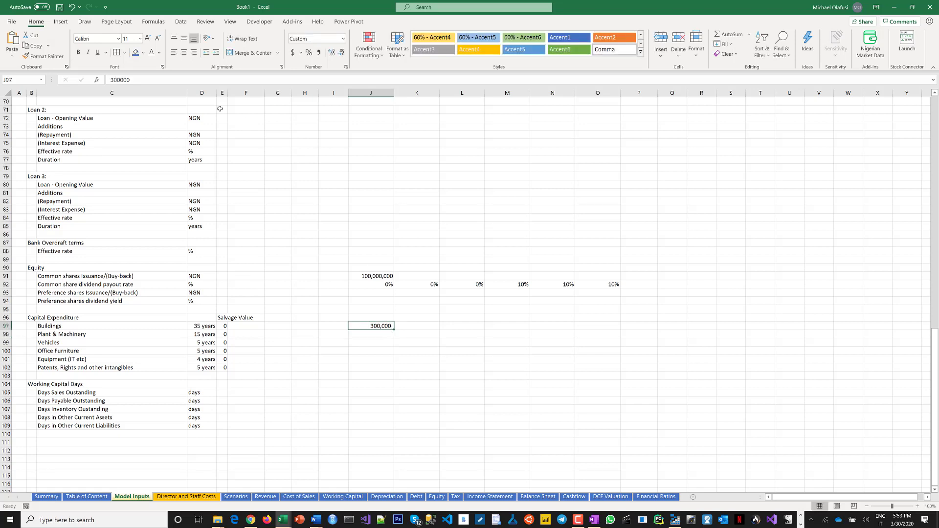
click(163, 78)
text(000)
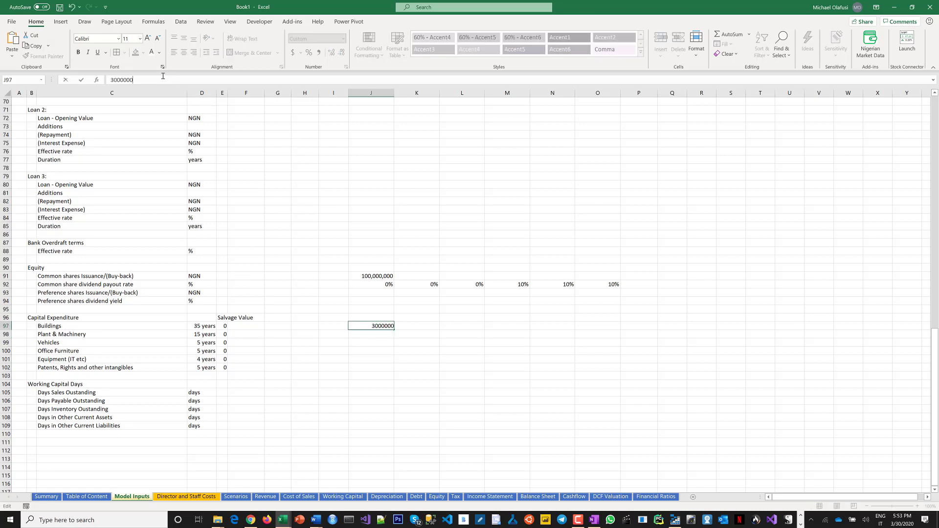
key(Return)
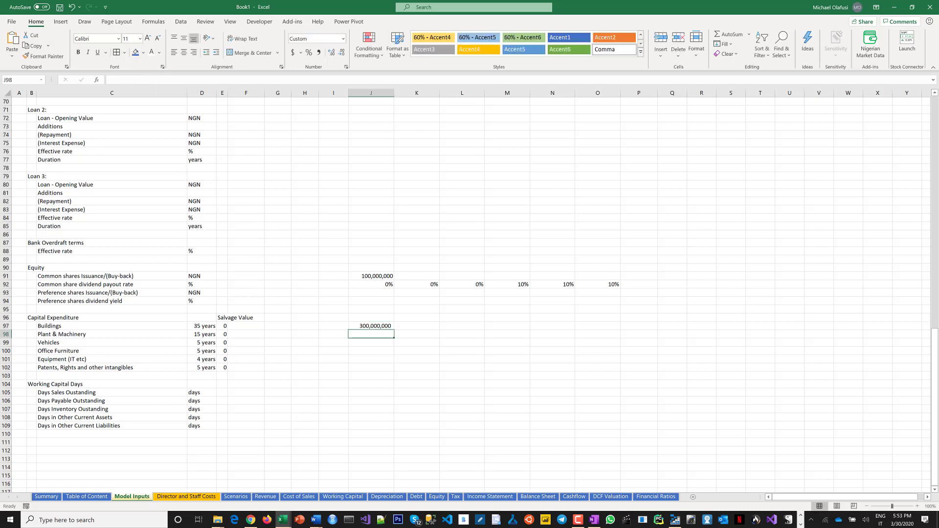
key(Up)
key(F2)
key(BackSpace)
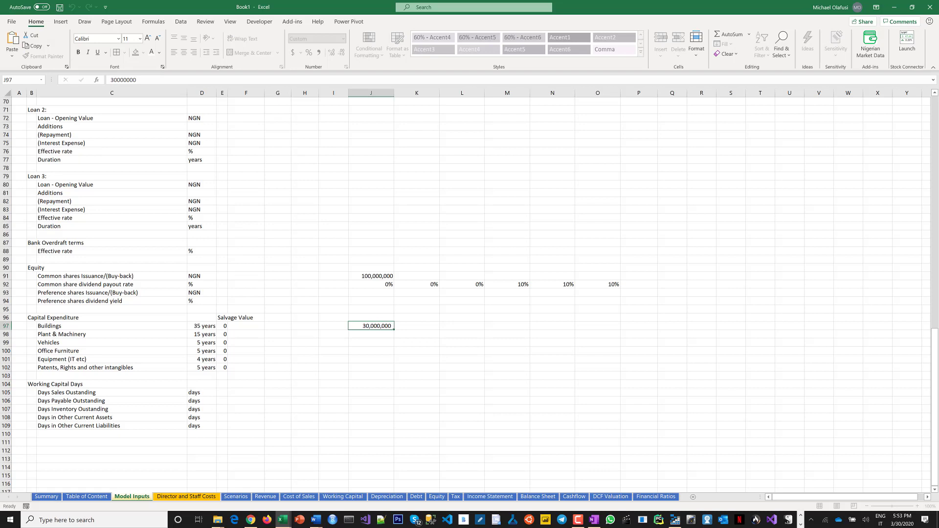
key(Return)
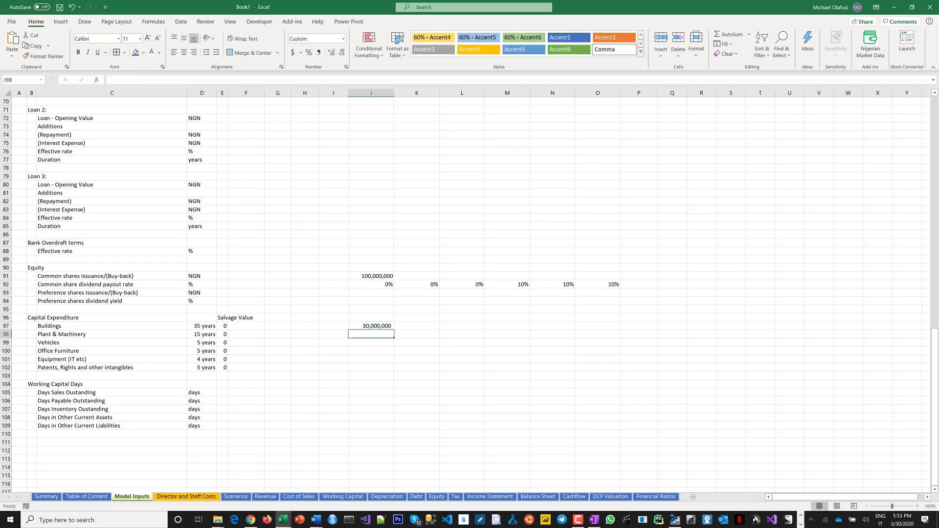
Enter 40,000,000 as the plant and machinery capital expenditure in J98.
text(40)
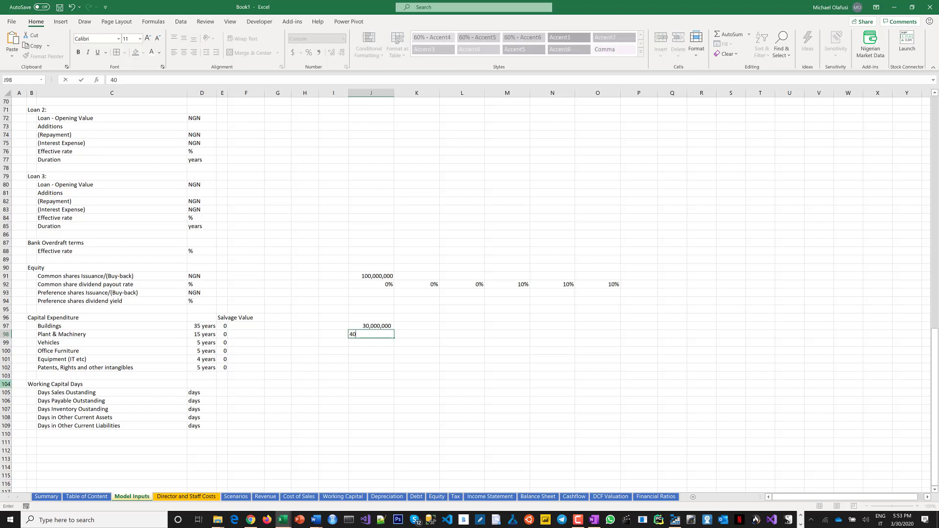
text(,000,000)
key(Return)
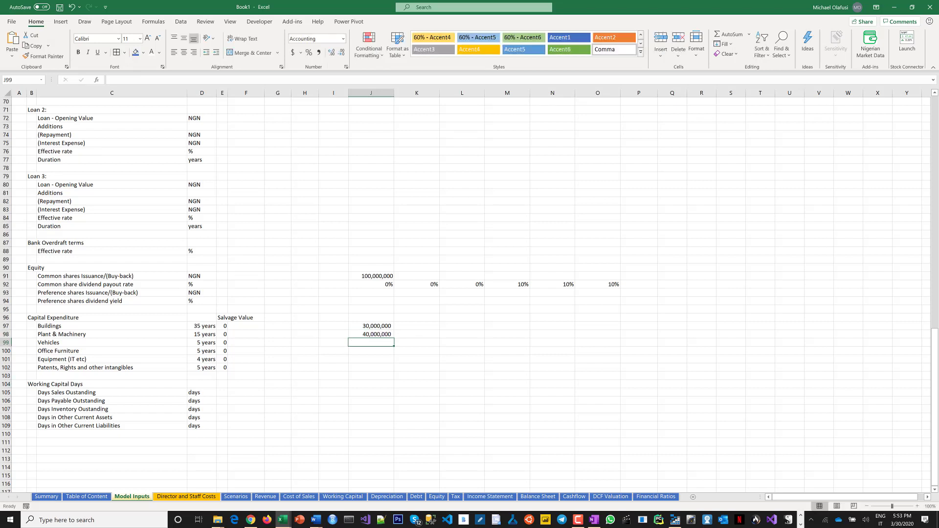
Enter 20,000,000.00 as the vehicles capital expenditure in J99.
text(20,)
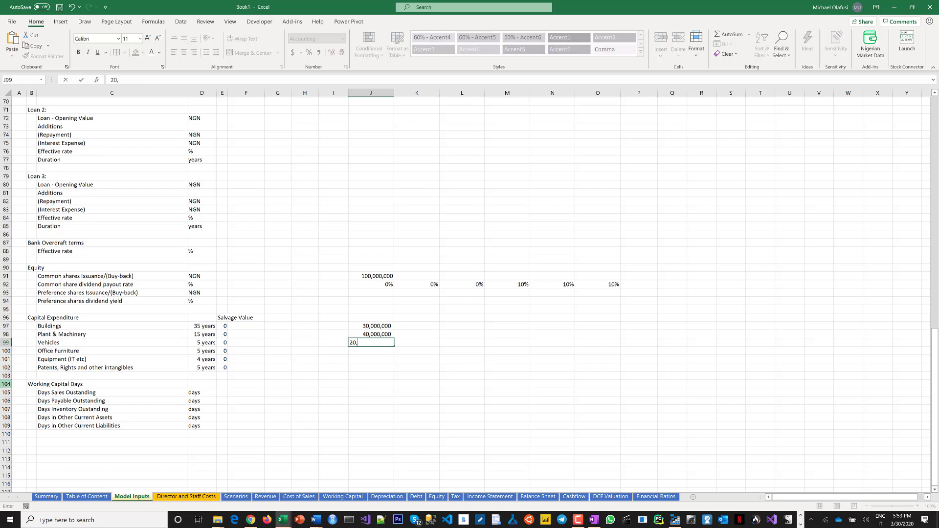
text(000,000.0)
key(Return)
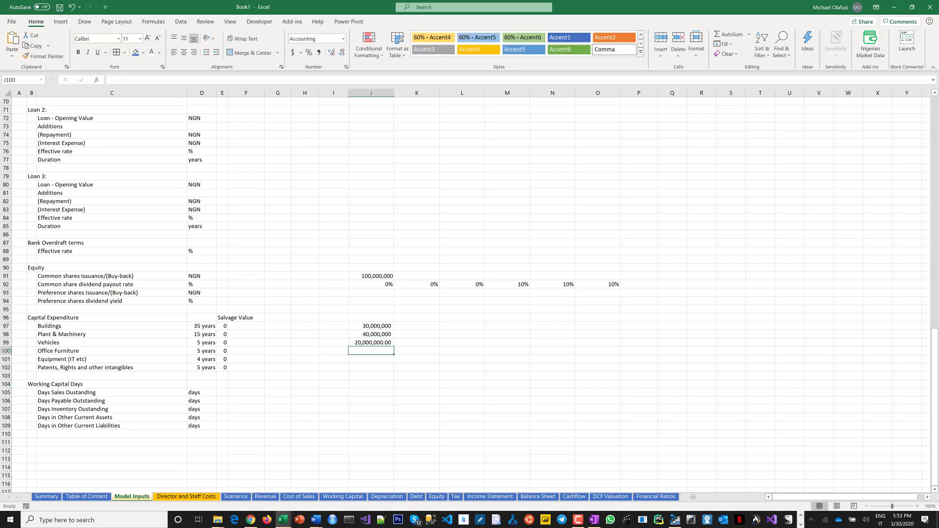
Apply a two-decimal number format to the capital expenditure values in J97:J99.
double_click(389, 335)
double_click(388, 335)
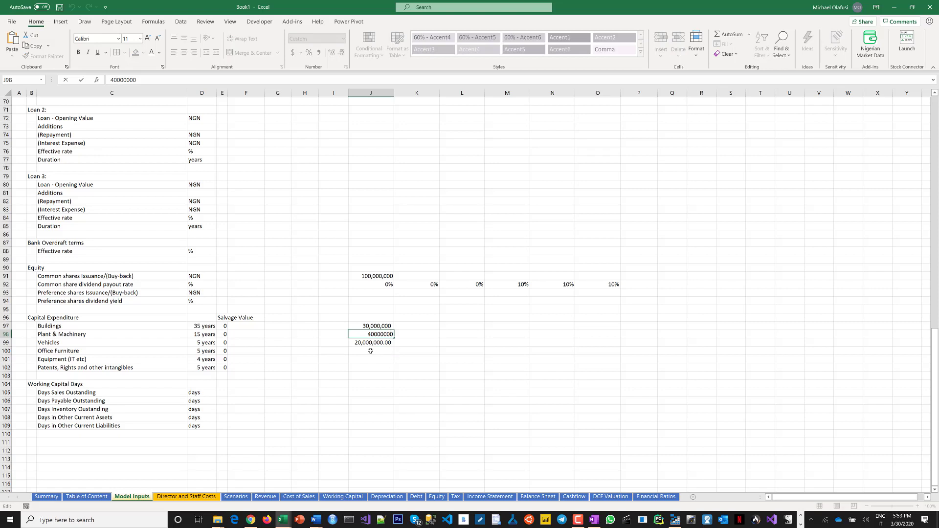
key(Return)
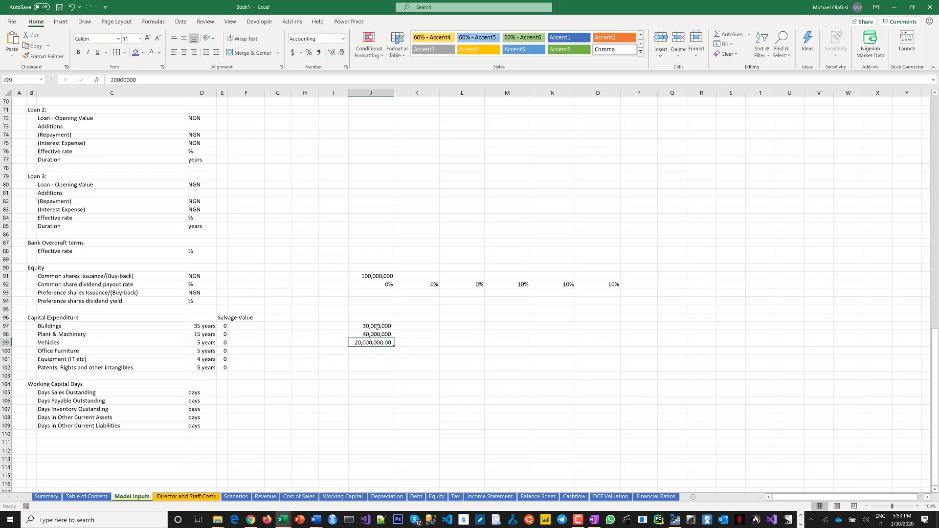
drag(377, 326, 379, 343)
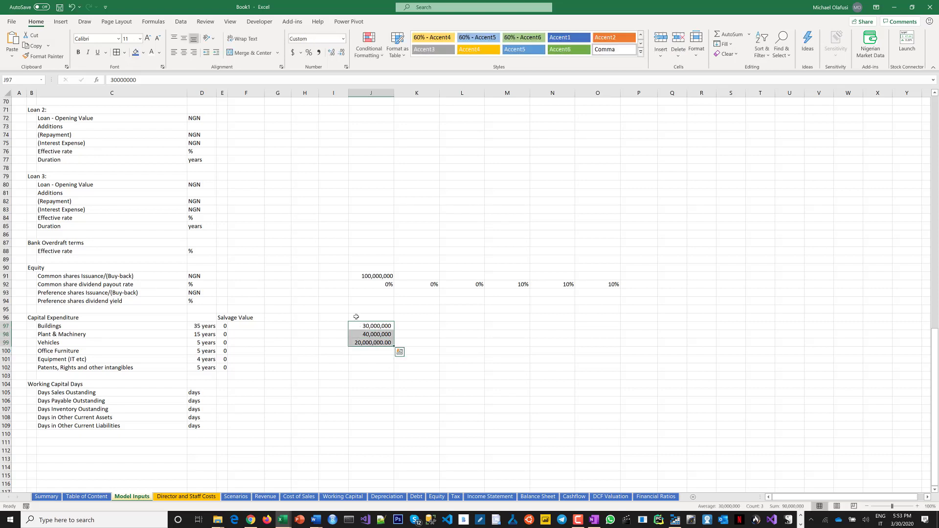
key(ctrl+shift+1)
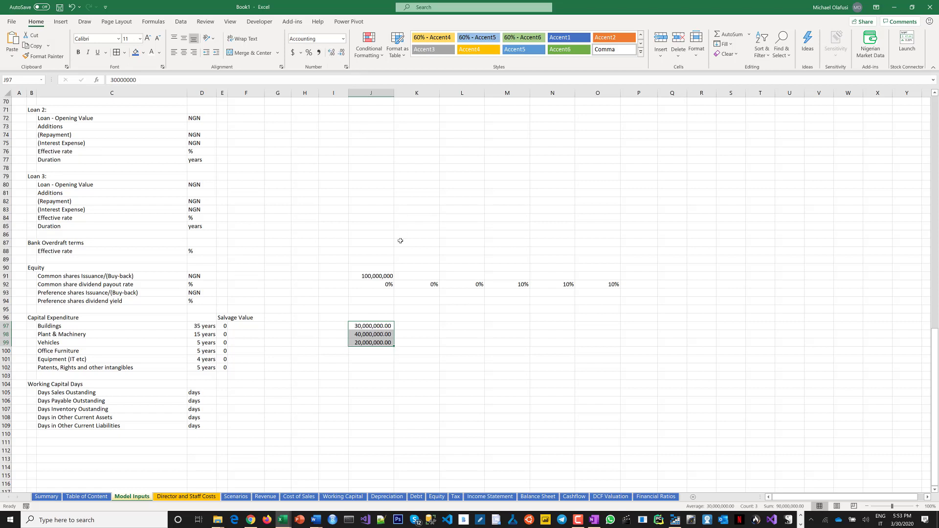
Apply comma style to the common shares issuance in J91.
click(376, 276)
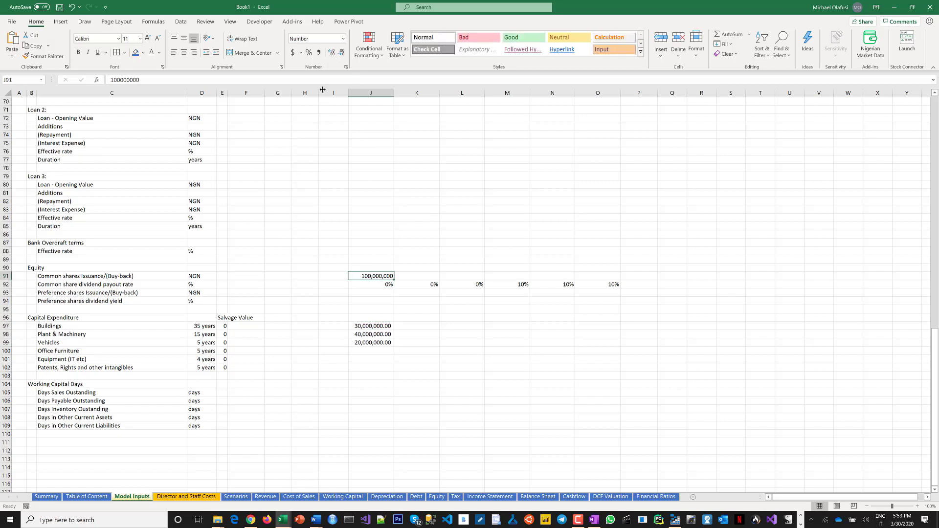
click(318, 52)
click(385, 360)
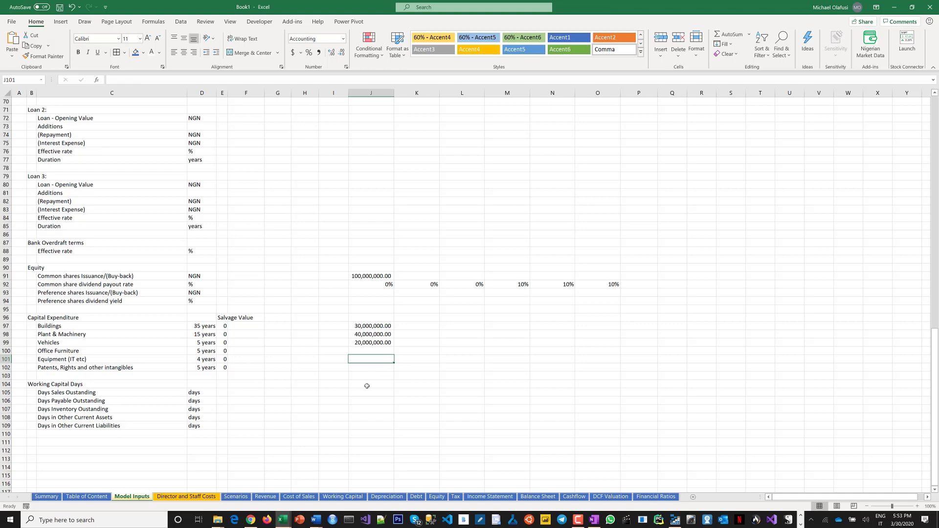
Enter 10,000,000 as the office furniture capital expenditure in J100.
scroll(369, 383, up, 5)
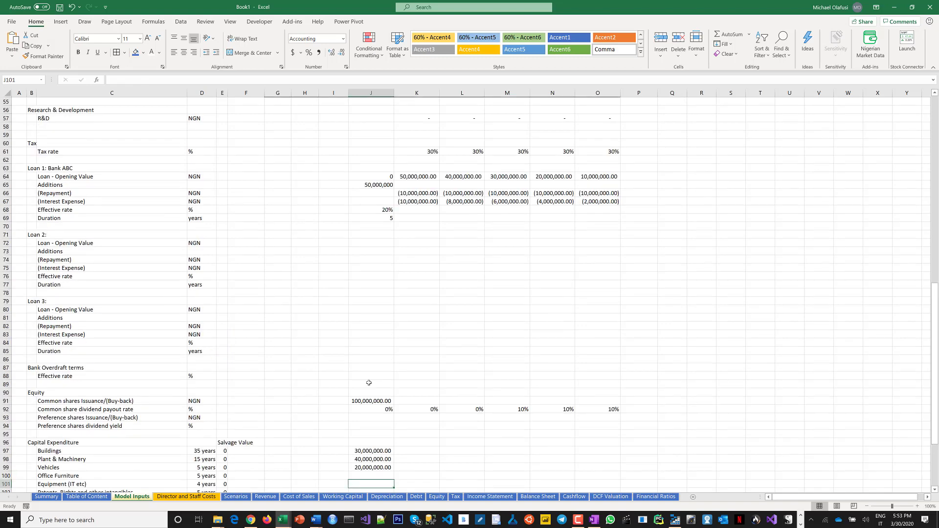
scroll(369, 383, down, 2)
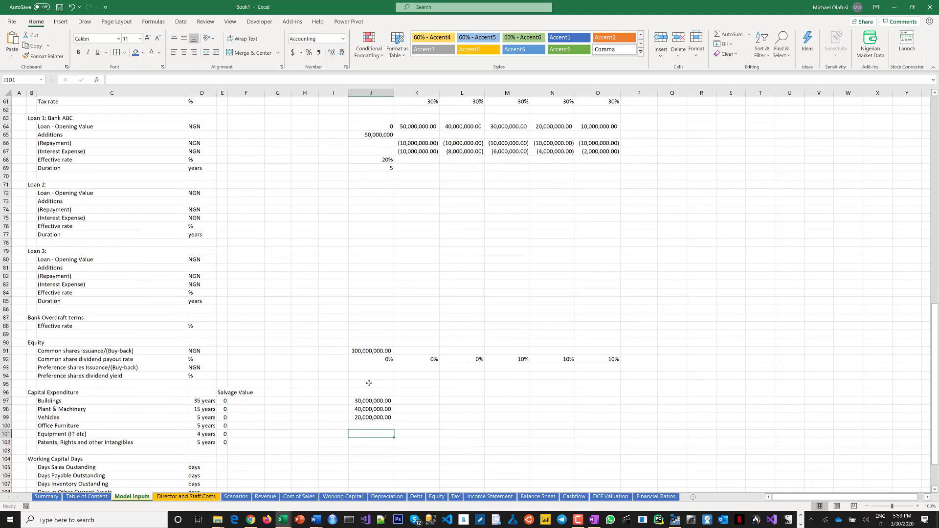
scroll(369, 383, down, 1)
scroll(372, 372, down, 1)
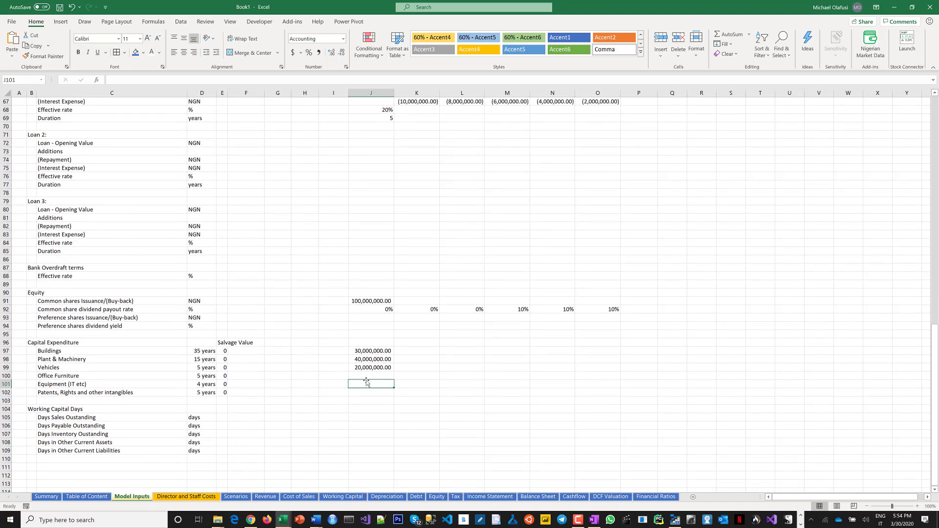
click(370, 376)
text(15)
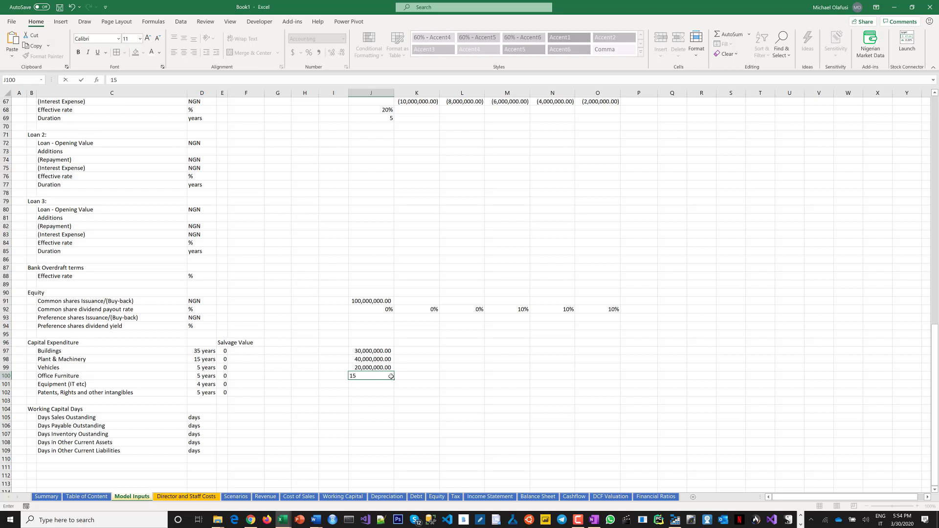
key(BackSpace)
text(0,000,000)
key(BackSpace)
key(BackSpace)
key(BackSpace)
key(BackSpace)
key(BackSpace)
text(0,0000)
key(Return)
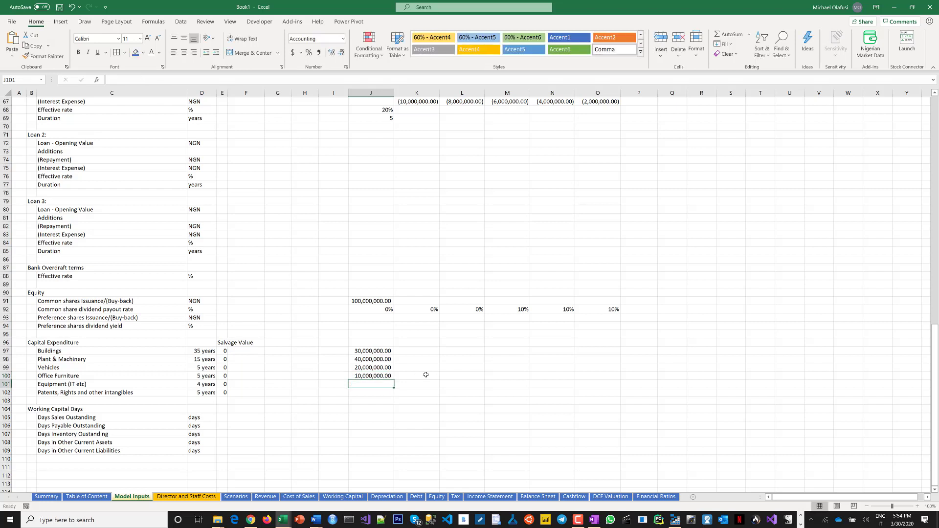
Enter 8,000,000 as the equipment (IT etc) capital expenditure in J101.
text(8)
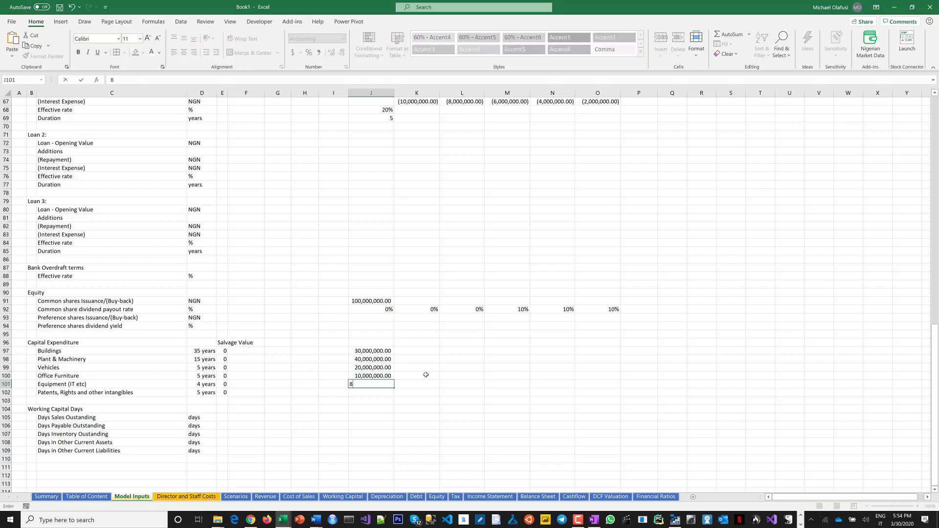
text(,000,000)
key(Return)
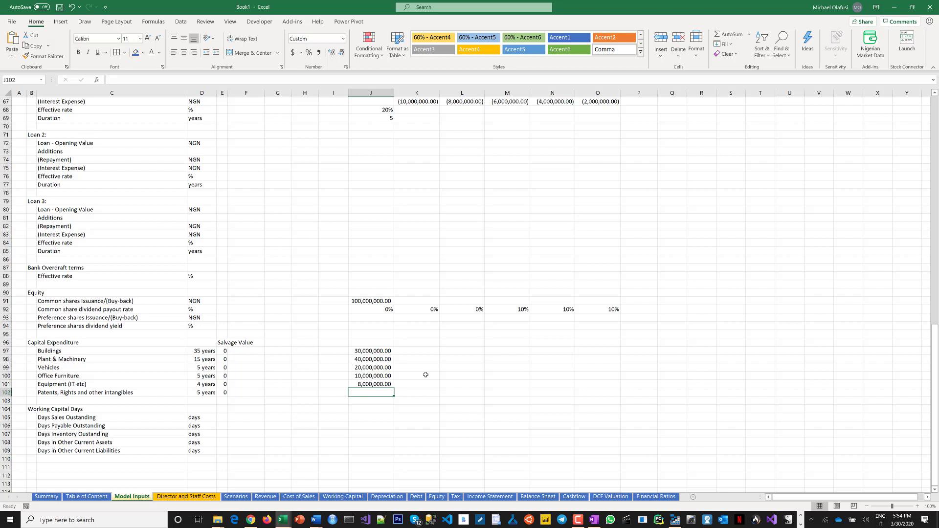
Enter 2,000,000 as the patents, rights and other intangibles capital expenditure in J102.
text(1)
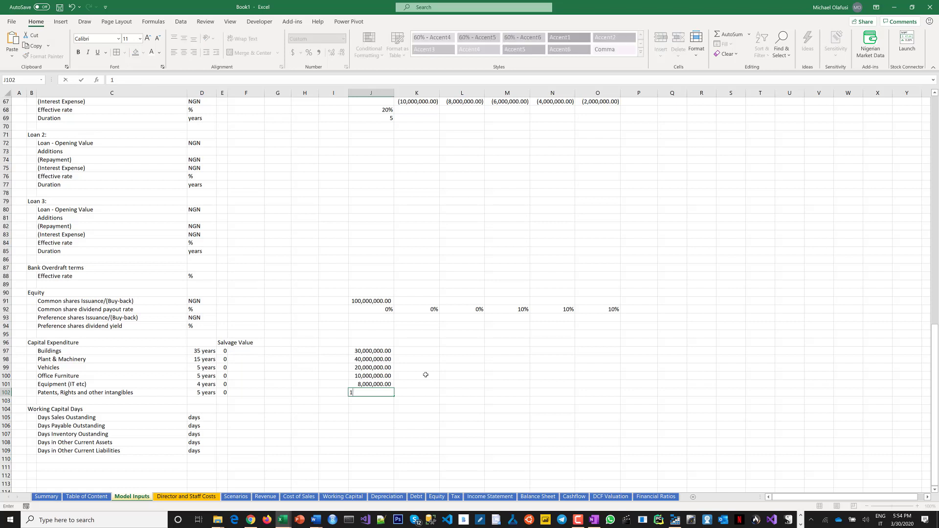
text(,0000)
key(BackSpace)
text(,0000)
key(BackSpace)
key(BackSpace)
text(2)
key(Return)
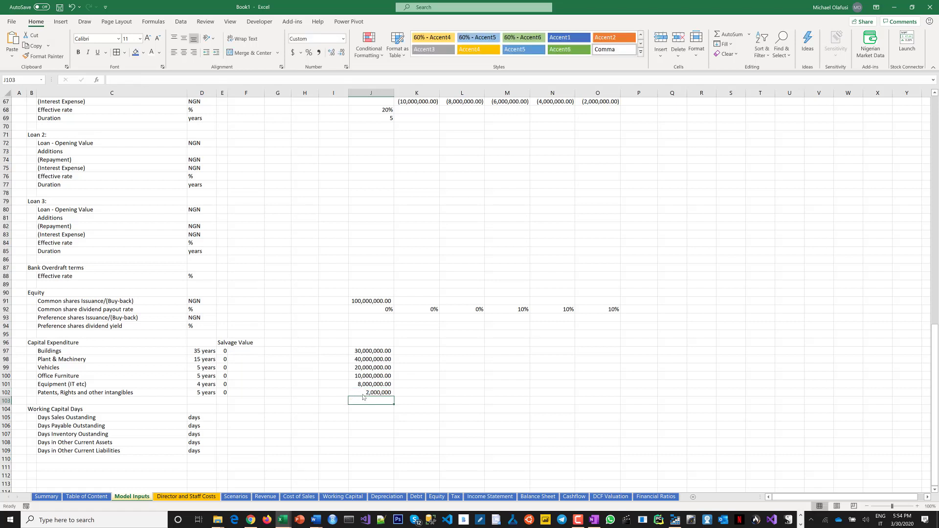
Apply comma style to the capital expenditure values in J97:J102.
drag(365, 390, 363, 352)
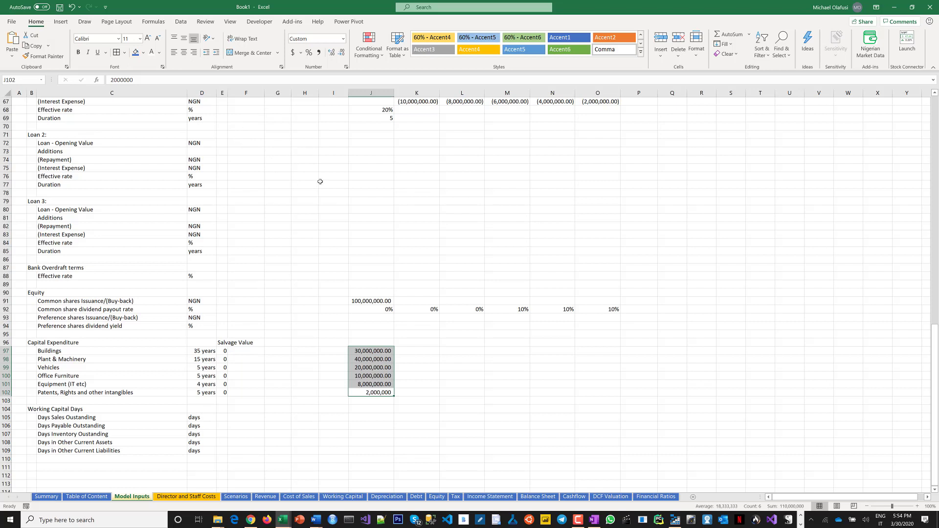
click(325, 58)
click(432, 386)
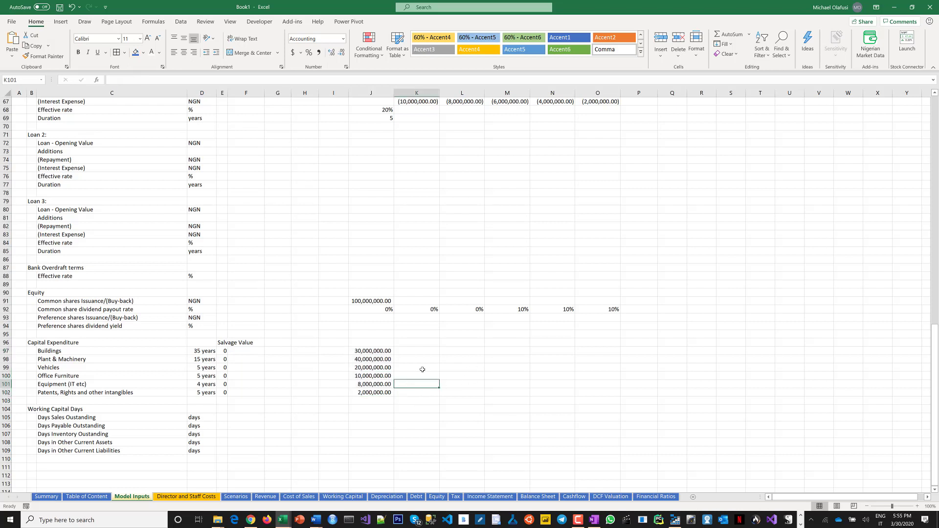
Enter 20,000,000 as plant and machinery capital expenditure in M98.
click(506, 359)
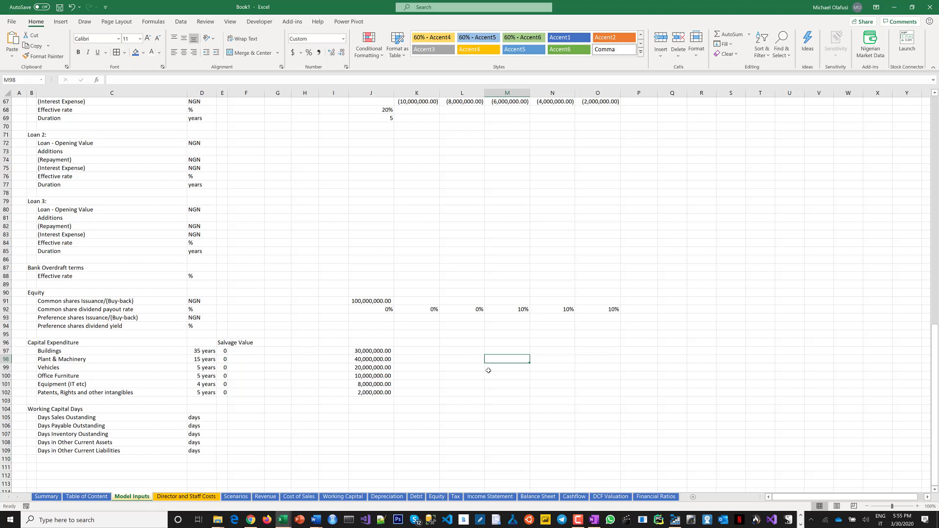
text(20,00)
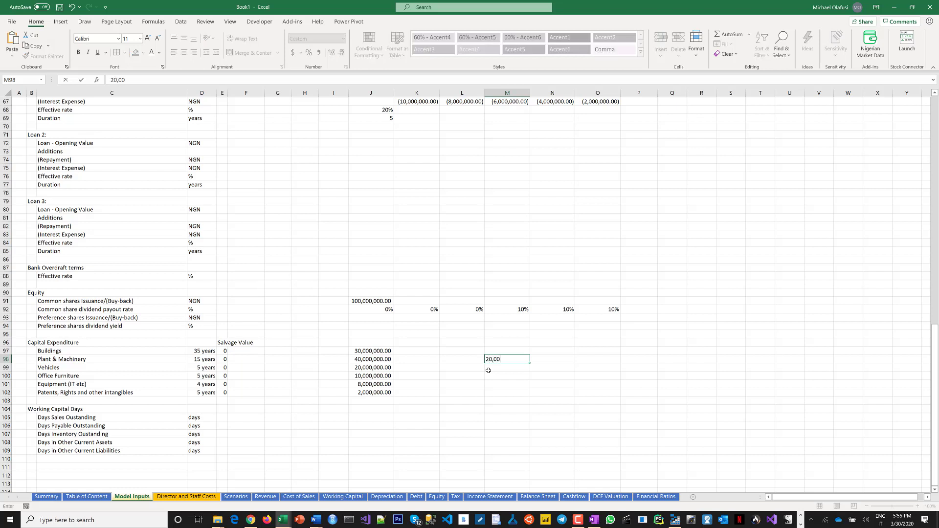
text(0,000)
key(Return)
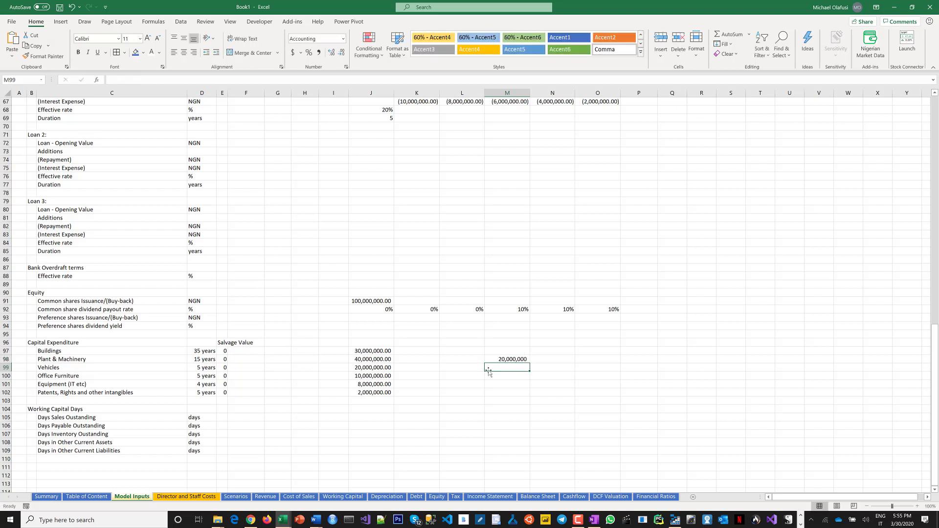
Enter 5,000,000 as vehicles capital expenditure in M99.
text(5,00,0)
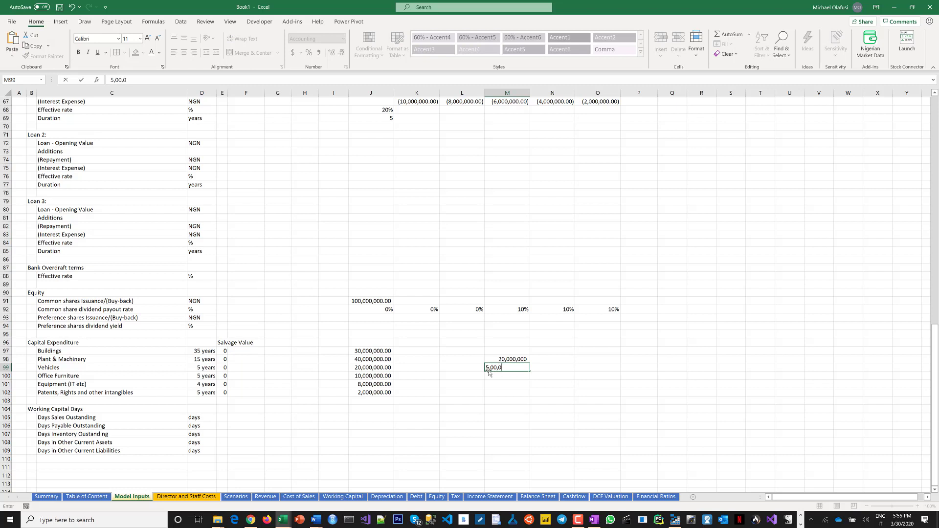
key(BackSpace)
key(BackSpace)
text(0,000)
key(Return)
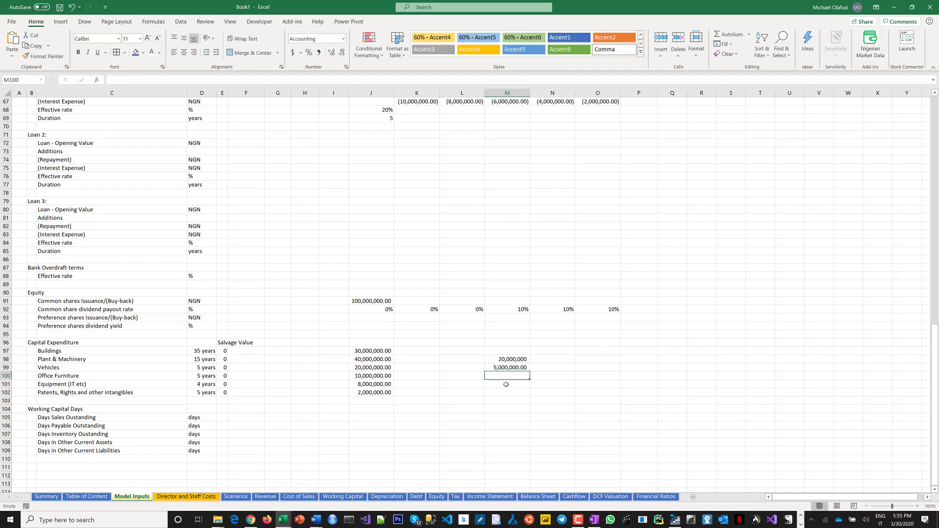
Apply comma style to the plant and machinery value in M98.
click(521, 359)
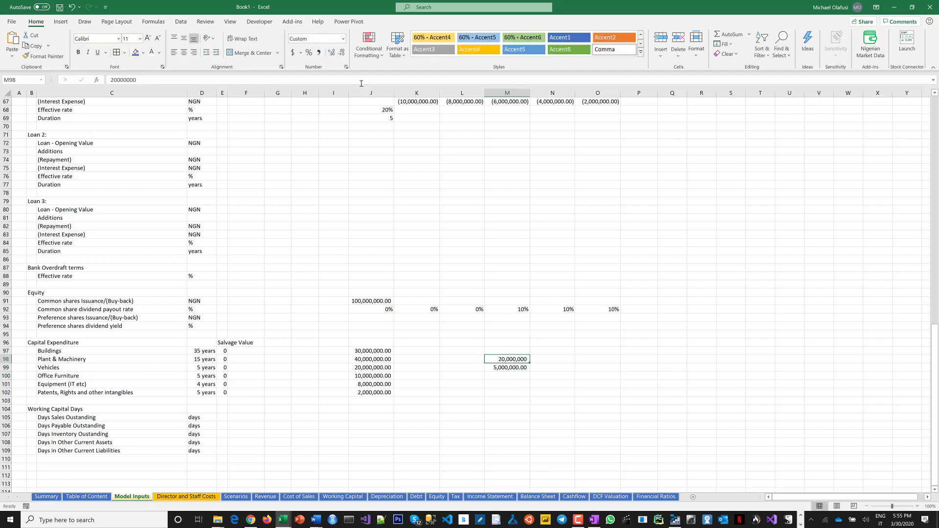
click(318, 53)
Fill 2,000,000 as office furniture capital expenditure across L100:O100 at once.
click(464, 377)
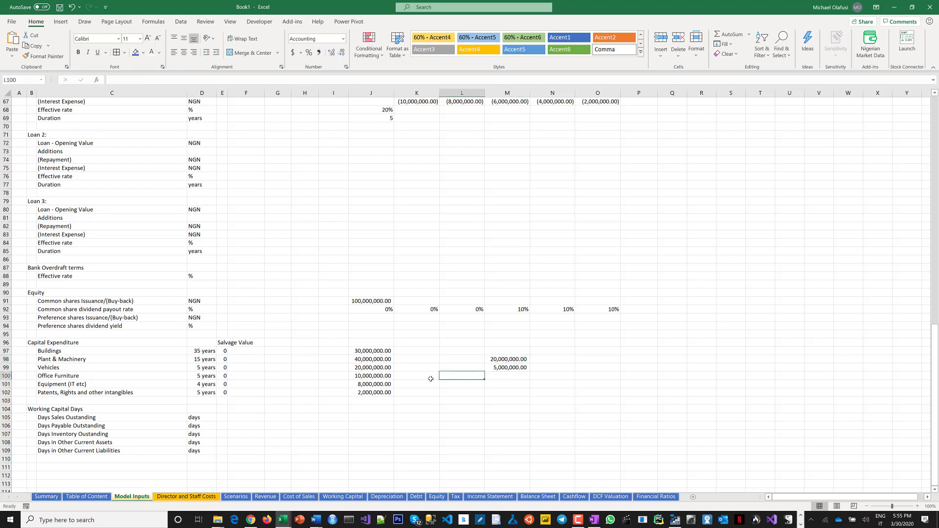
drag(462, 376, 602, 376)
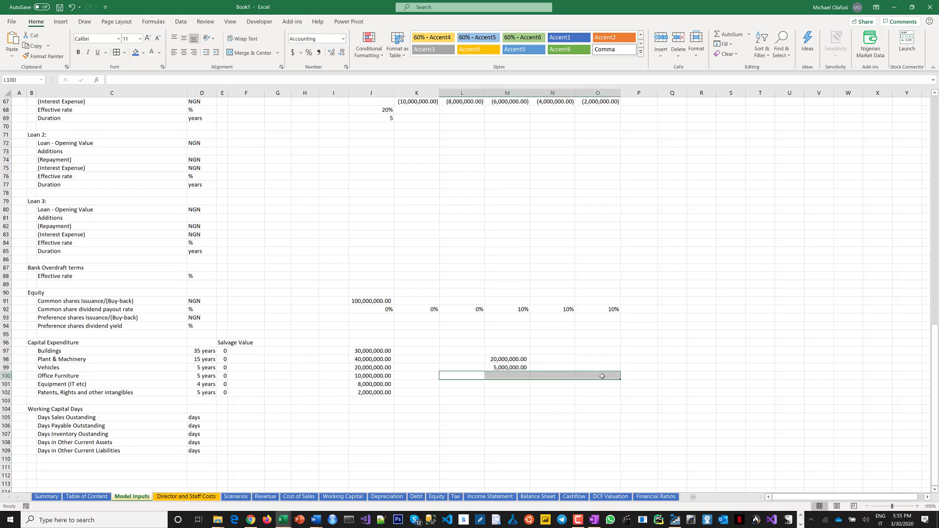
text(2,00)
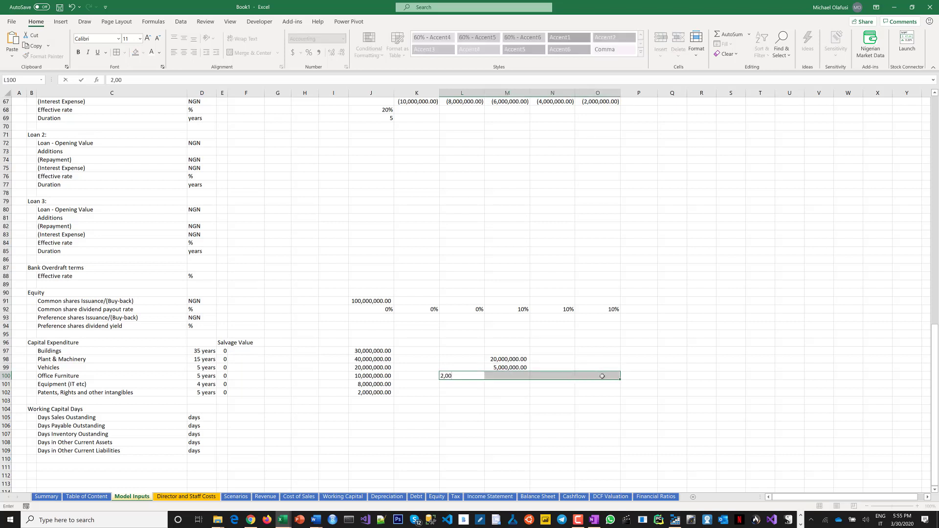
text(0,000)
key(ctrl+Return)
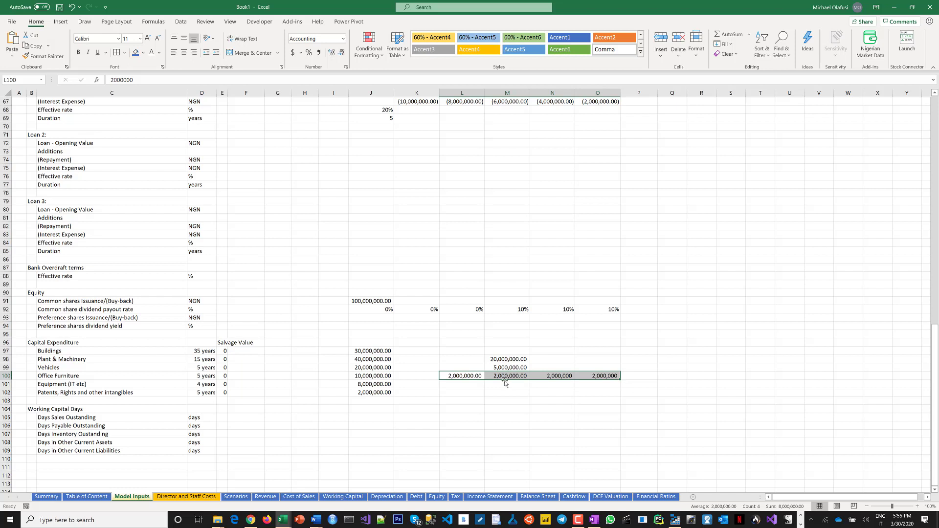
Clear the office furniture value in L100.
click(460, 376)
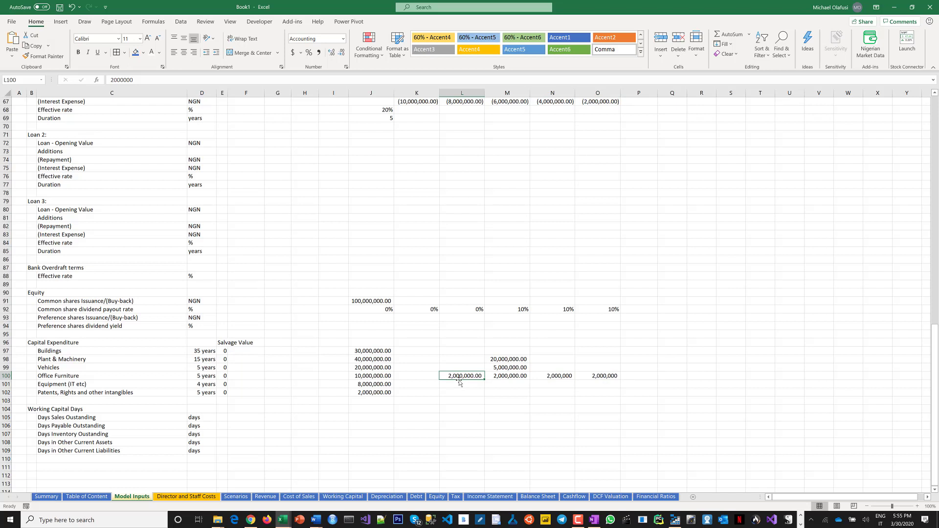
key(Delete)
Enter 6,000,000 as equipment (IT etc) capital expenditure in N101.
click(543, 394)
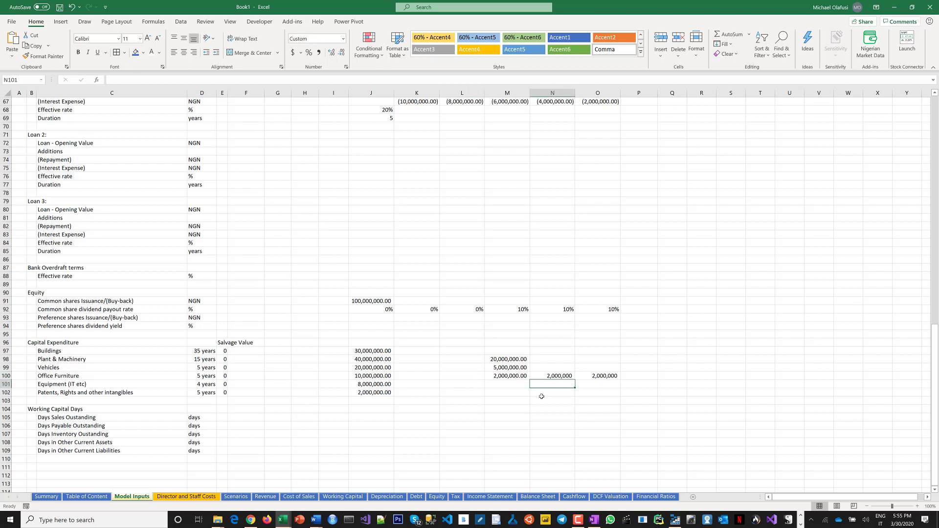
text(6)
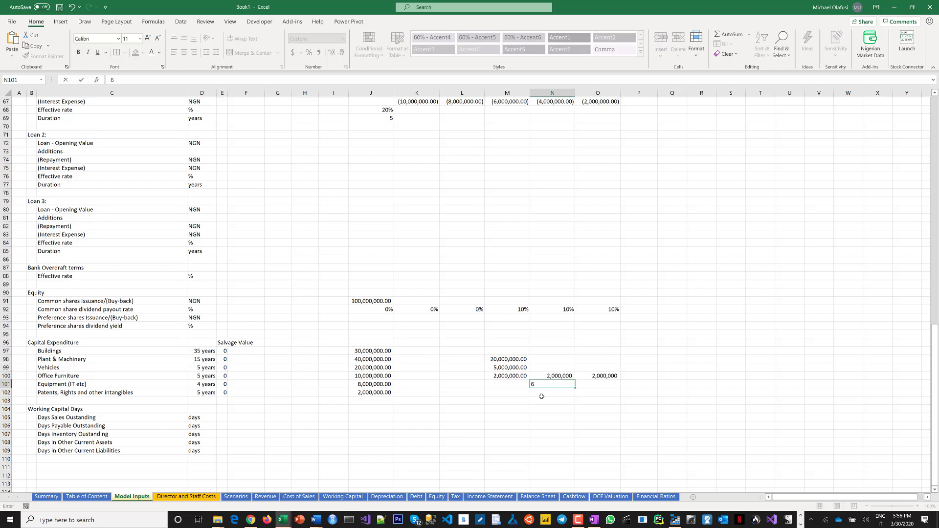
text(,000,000)
key(ctrl+Return)
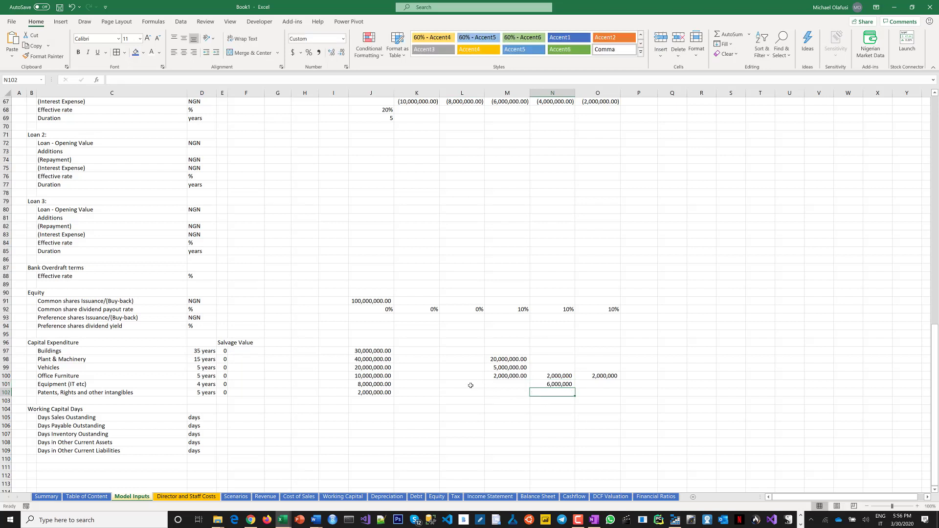
Enter 1,000,000 as equipment capital expenditure in L101 and fill it right into M101.
click(471, 387)
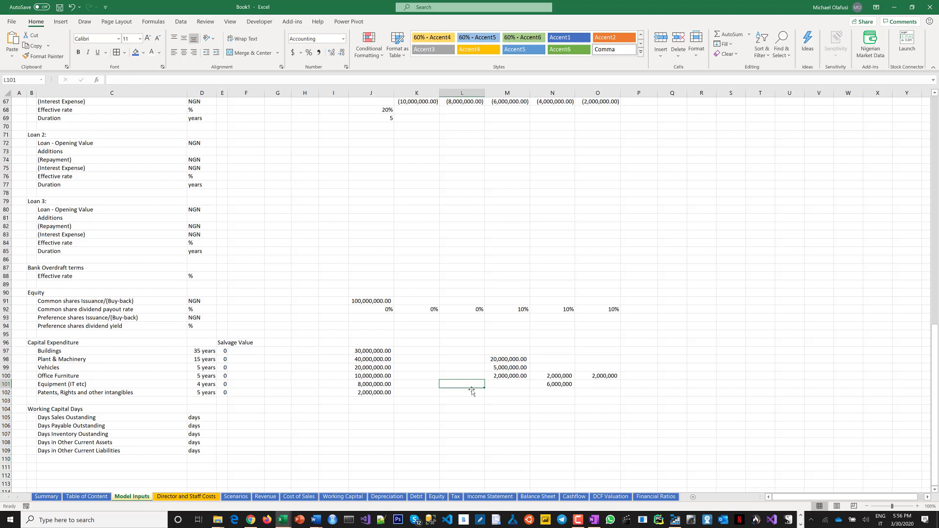
text(1,000,000)
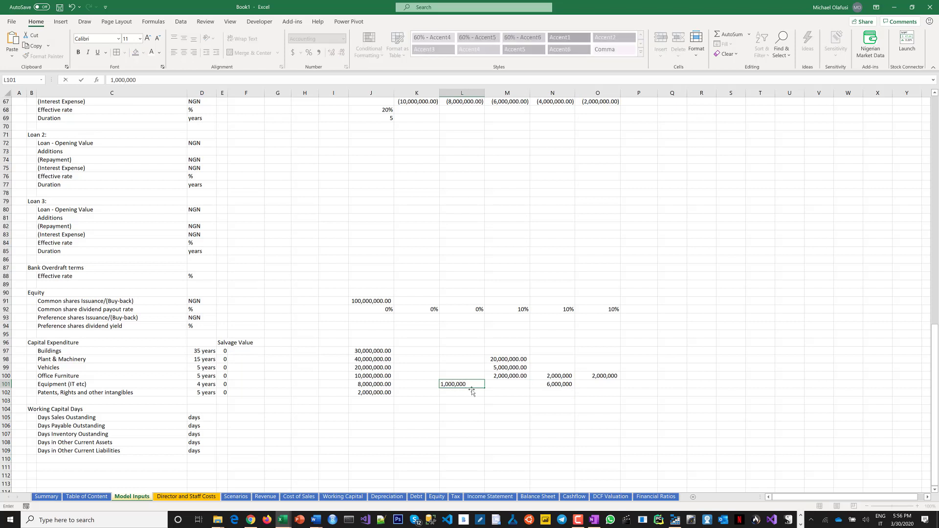
click(497, 386)
key(ctrl+r)
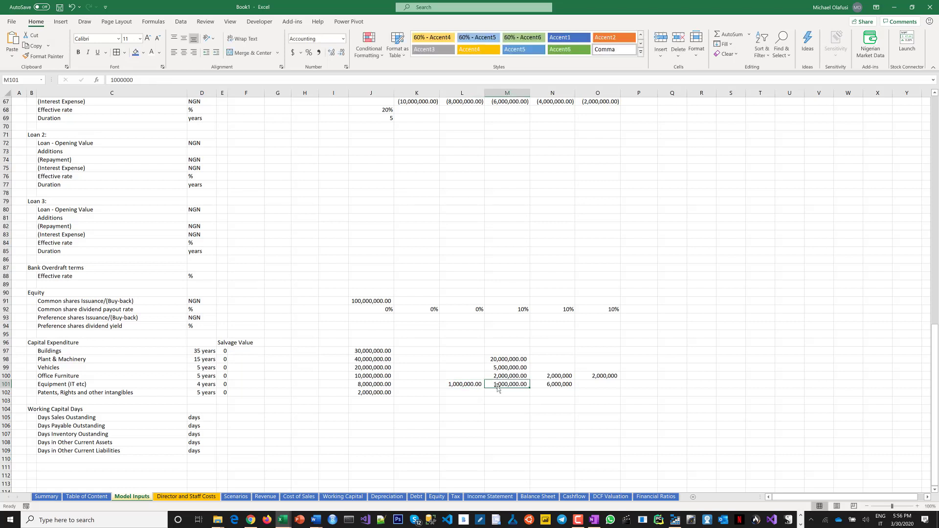
Copy the 1,000,000 equipment value from M101 into O101.
click(598, 386)
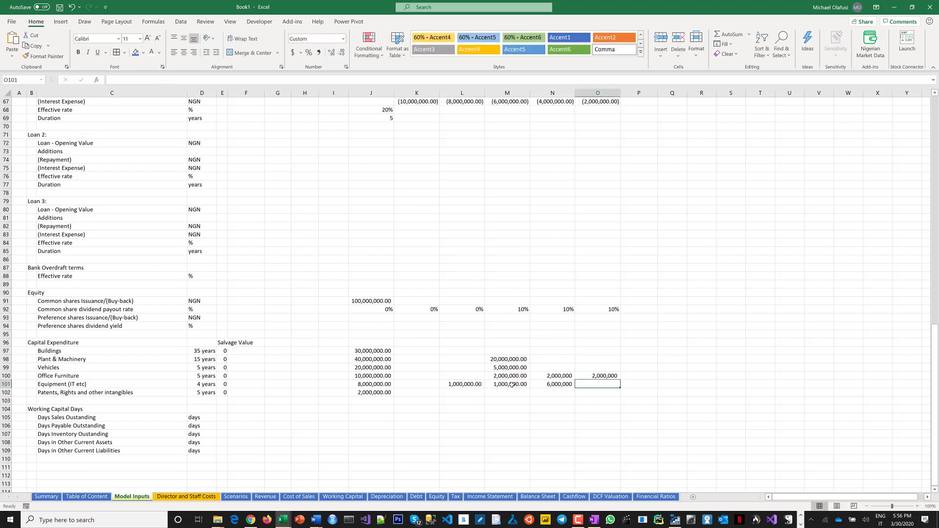
click(512, 385)
key(ctrl+c)
click(592, 385)
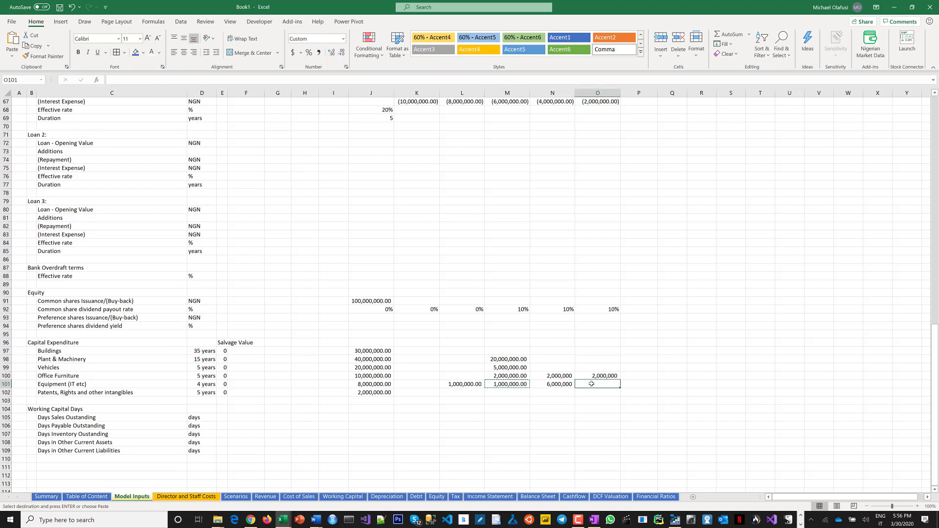
key(ctrl+v)
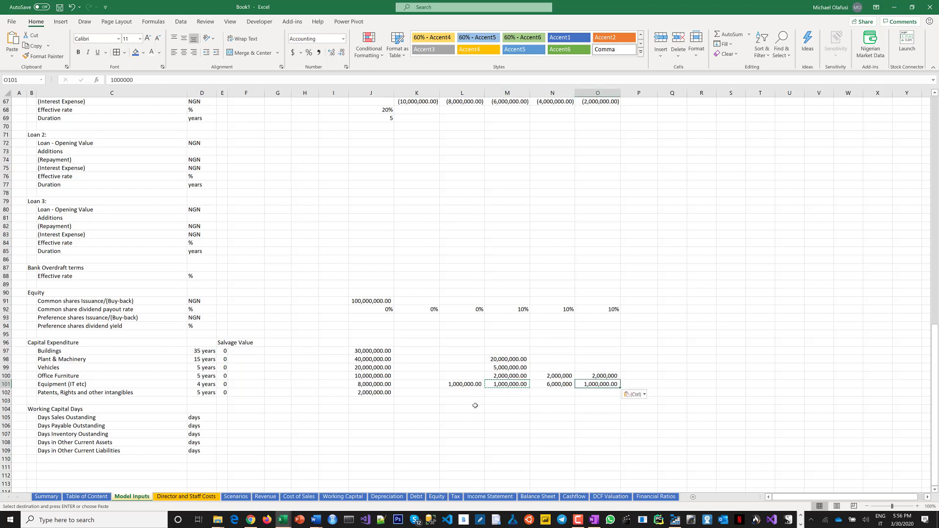
click(456, 393)
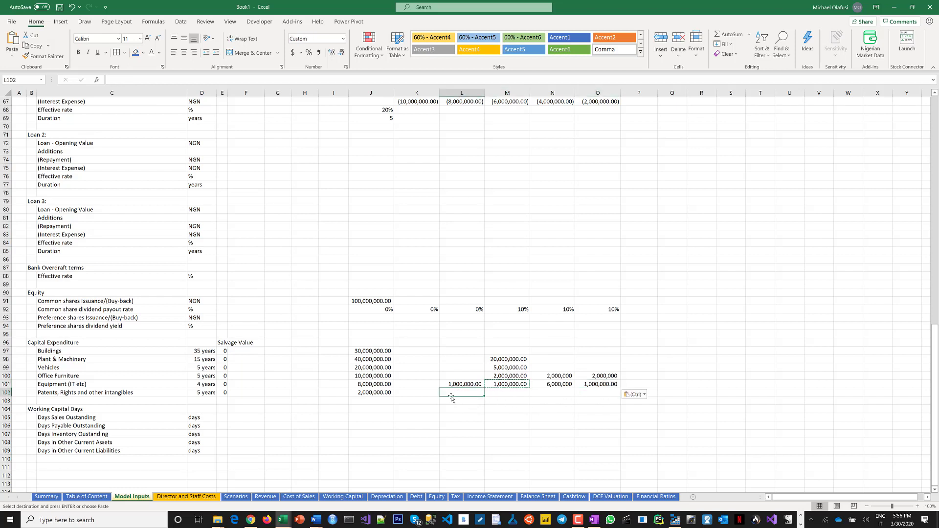
key(Escape)
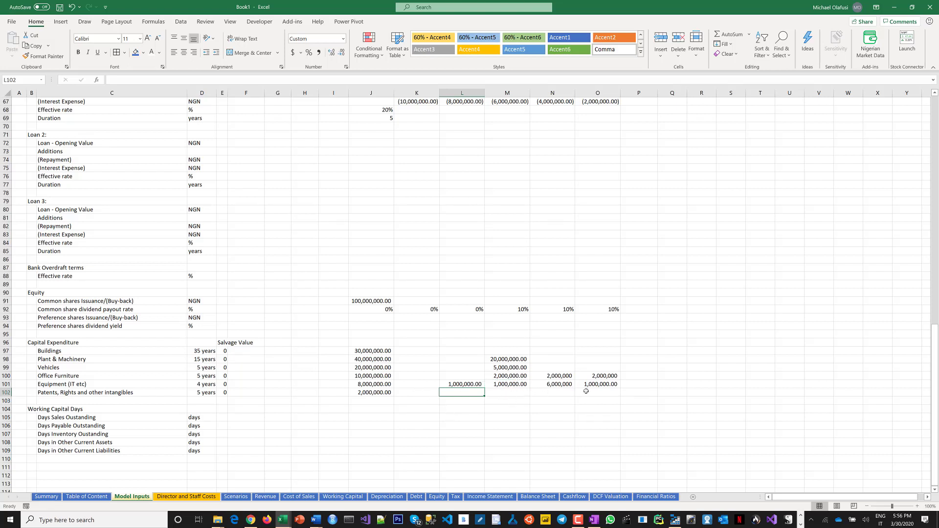
Copy the intangibles value from J102 into O102 and change it to 2,500,000.
click(374, 396)
key(ctrl+c)
click(593, 395)
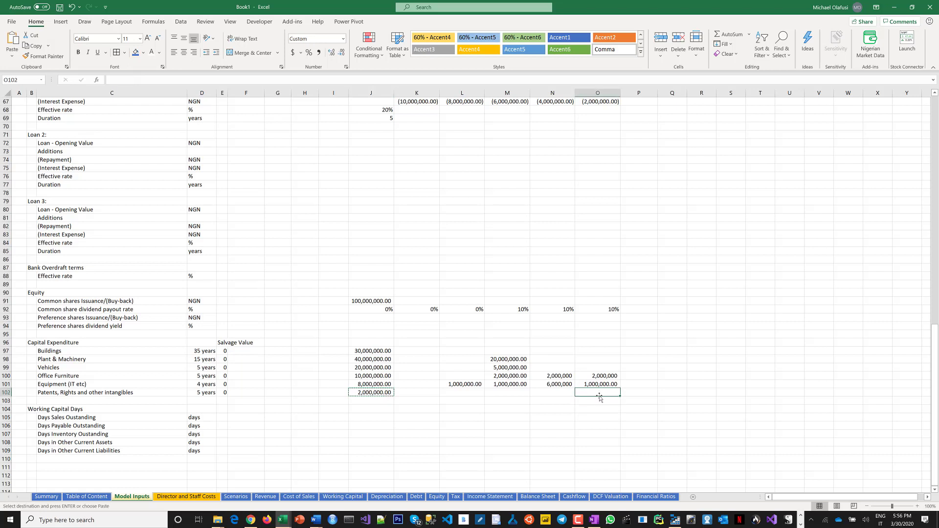
key(ctrl+v)
double_click(593, 394)
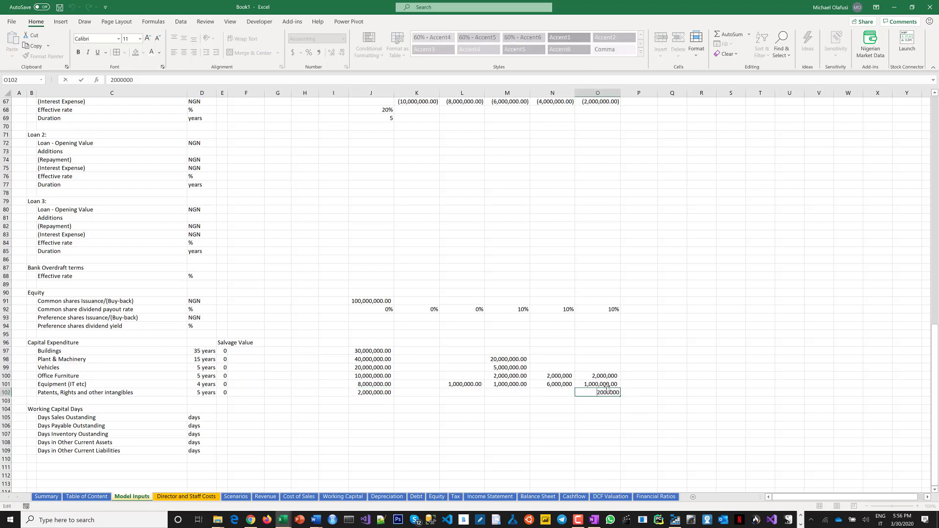
key(BackSpace)
key(Return)
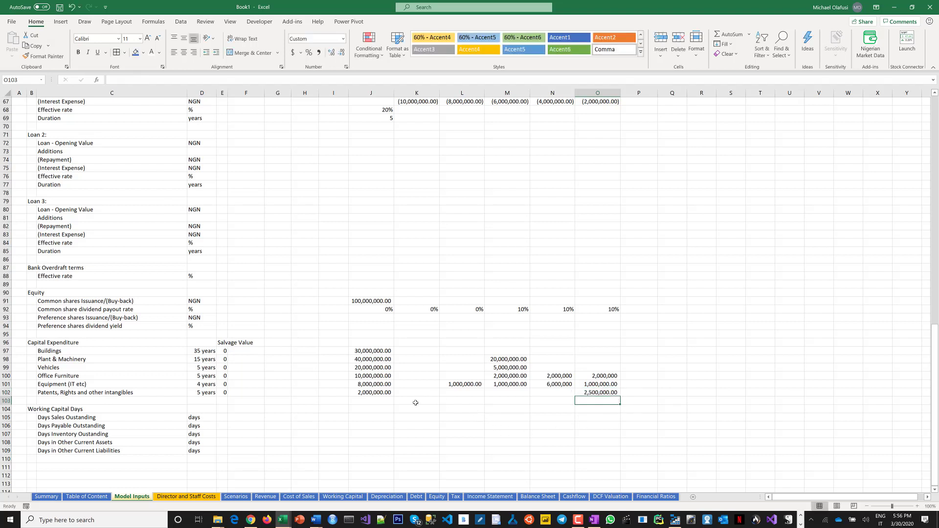
Fill 15 as days sales outstanding across J105:O105 at once.
scroll(417, 401, down, 1)
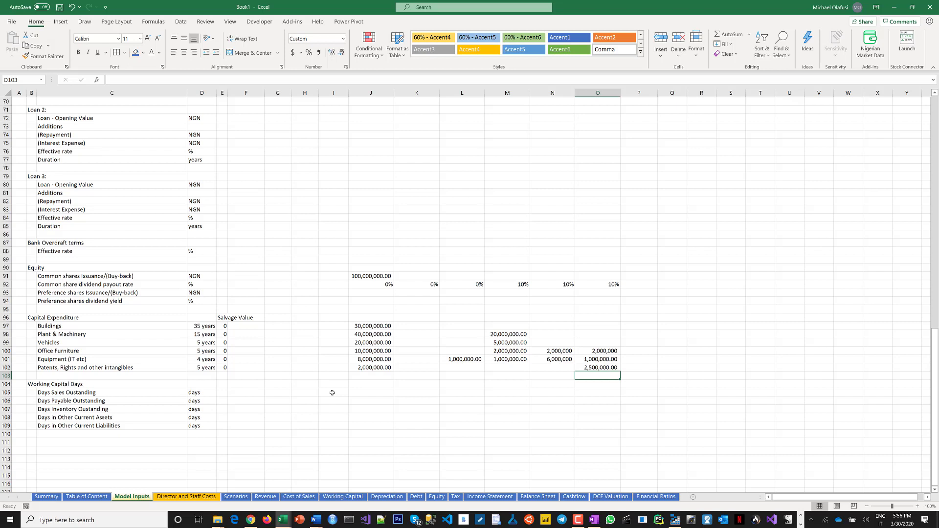
click(372, 400)
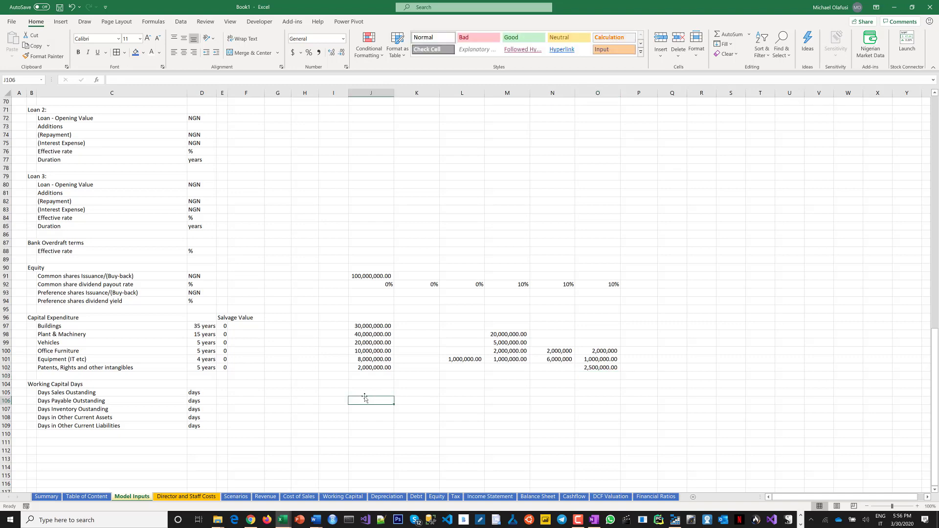
scroll(364, 393, up, 15)
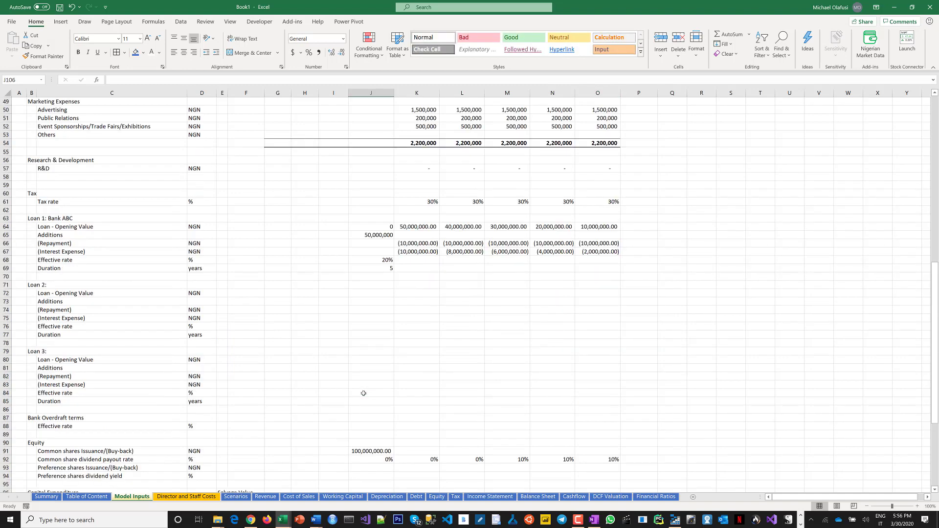
scroll(363, 394, up, 7)
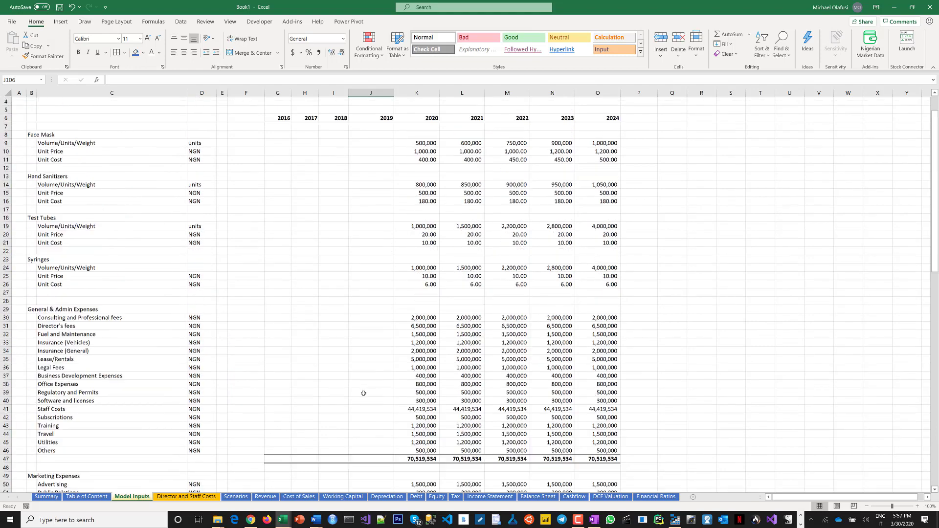
scroll(363, 393, down, 10)
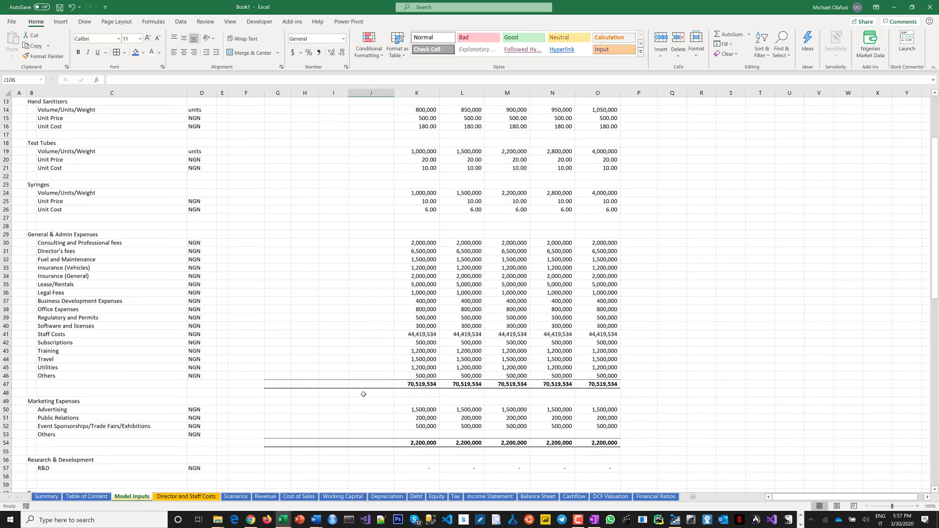
scroll(363, 394, down, 12)
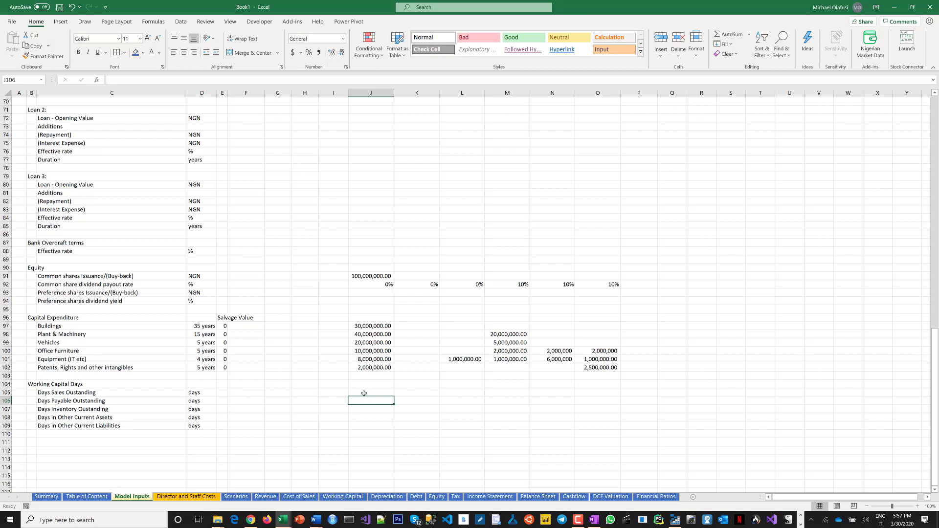
click(365, 393)
drag(406, 397, 585, 398)
text(15)
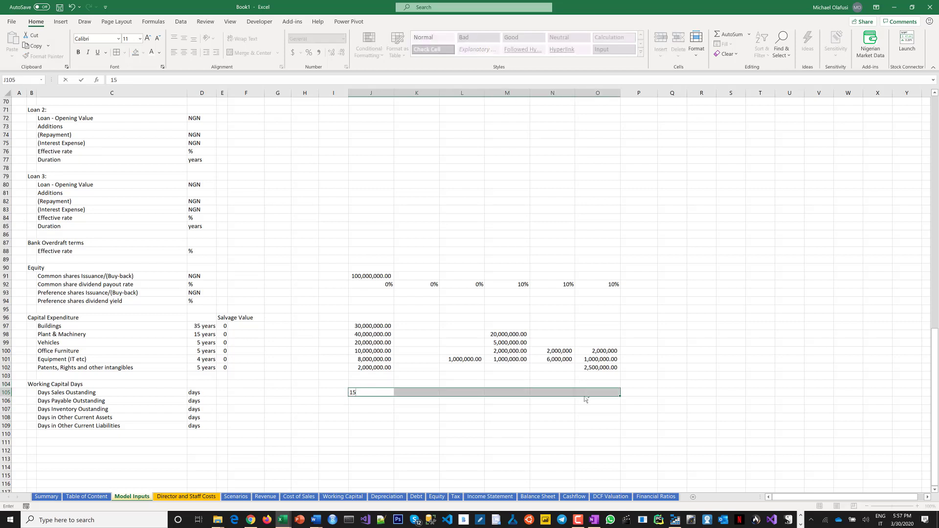
key(ctrl+Return)
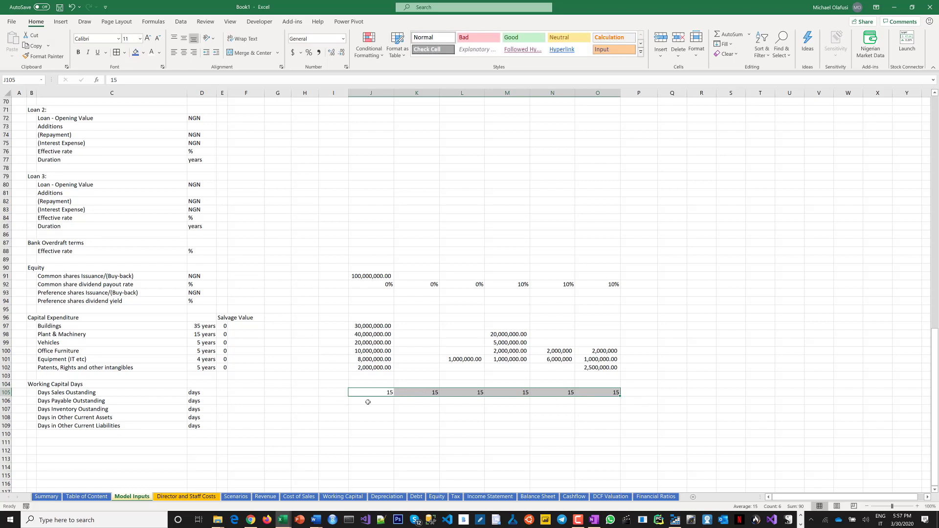
Enter 5 as days payable outstanding in J106.
drag(368, 402, 598, 408)
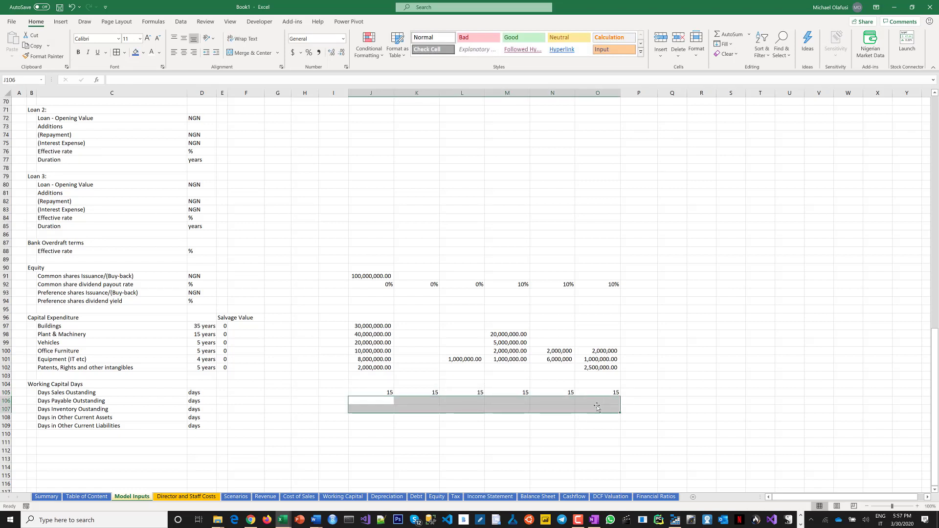
click(597, 408)
drag(363, 402, 601, 402)
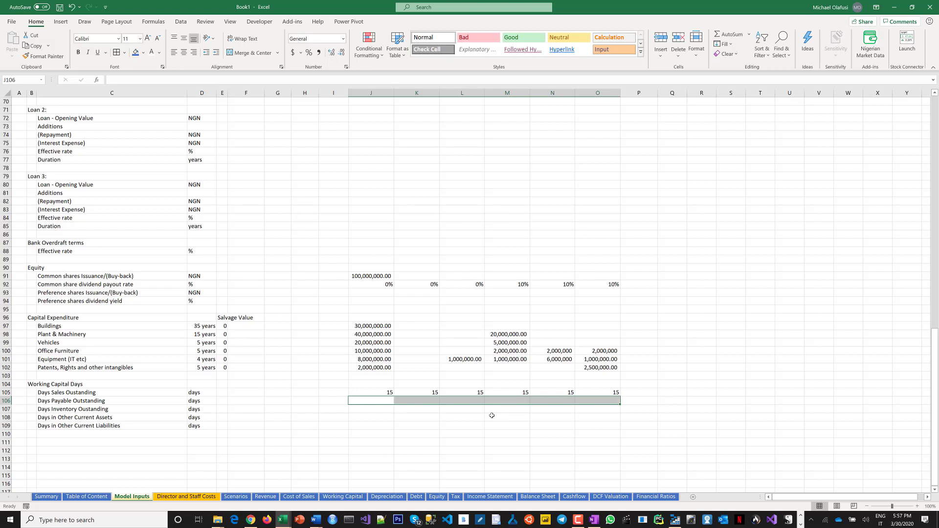
click(372, 399)
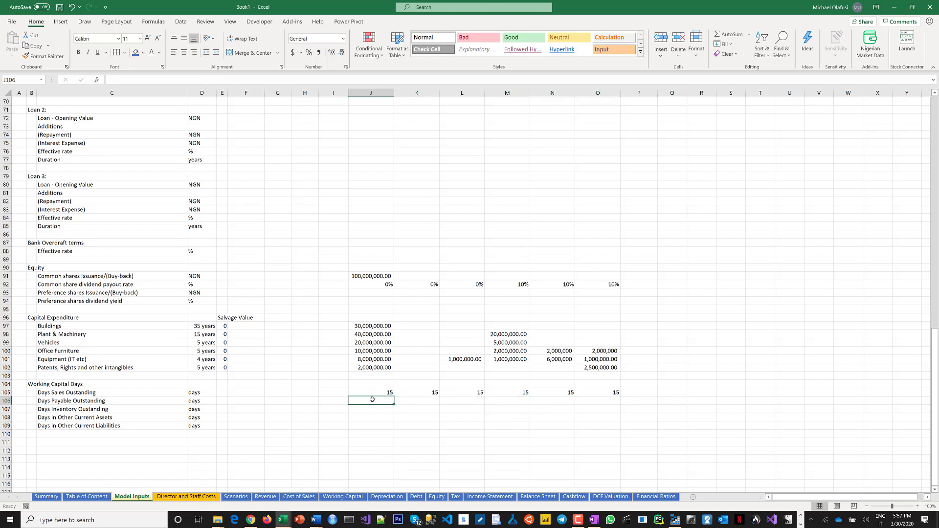
text(5)
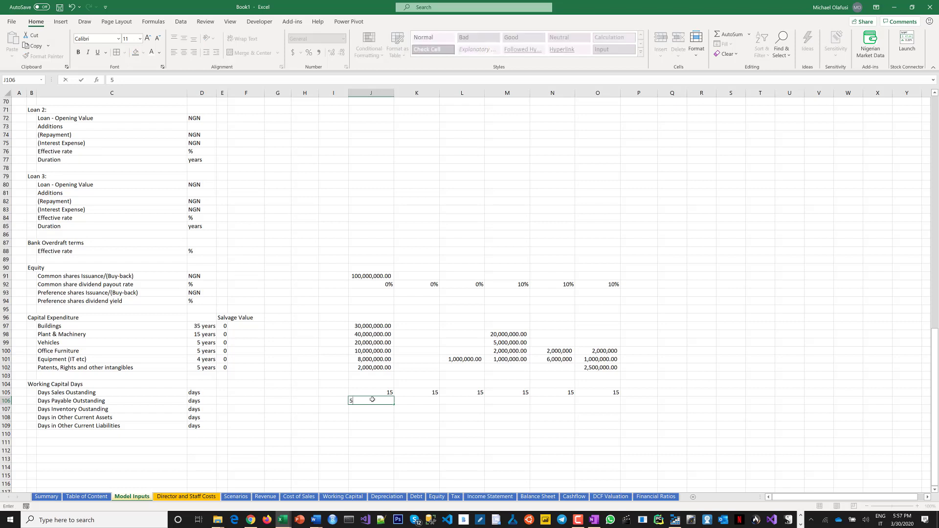
key(Return)
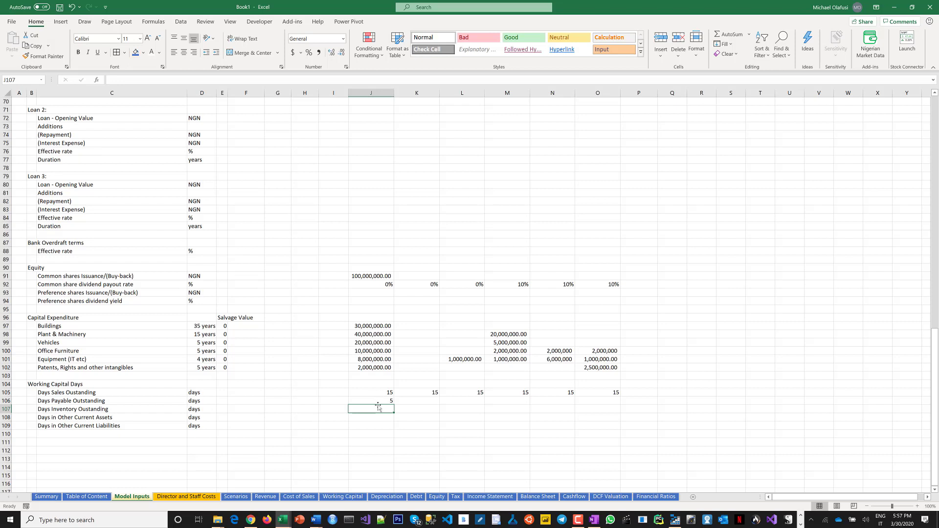
Enter 10 in K106 and fill 20 across L106:O106 for days payable outstanding.
click(403, 402)
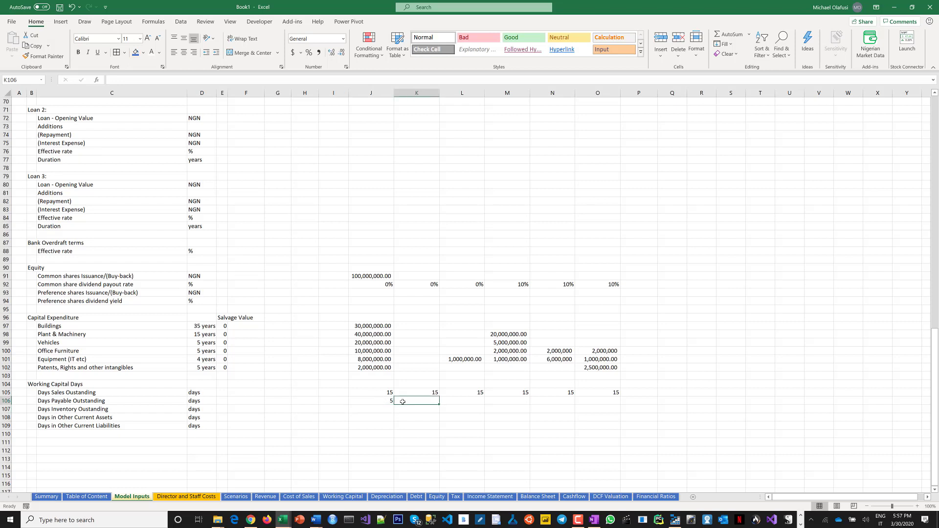
text(10)
key(Return)
drag(446, 403, 604, 400)
text(20)
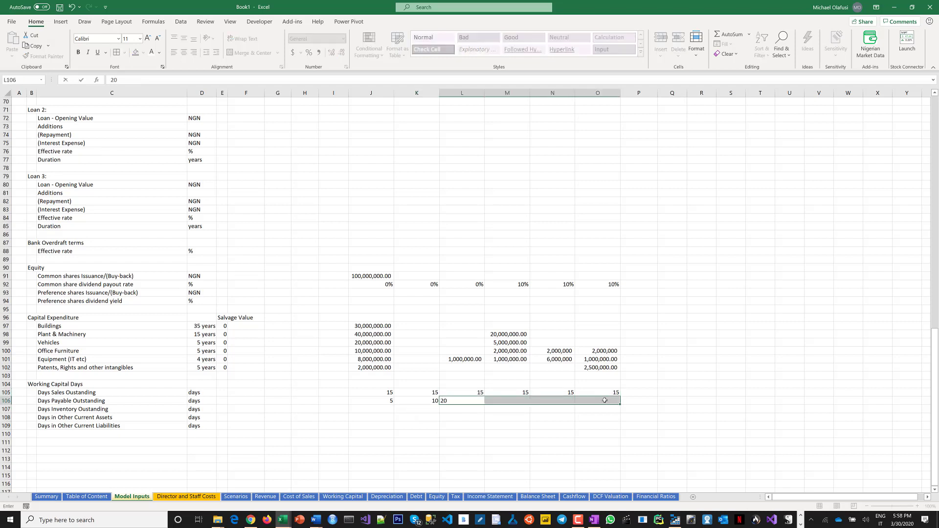
key(ctrl+Return)
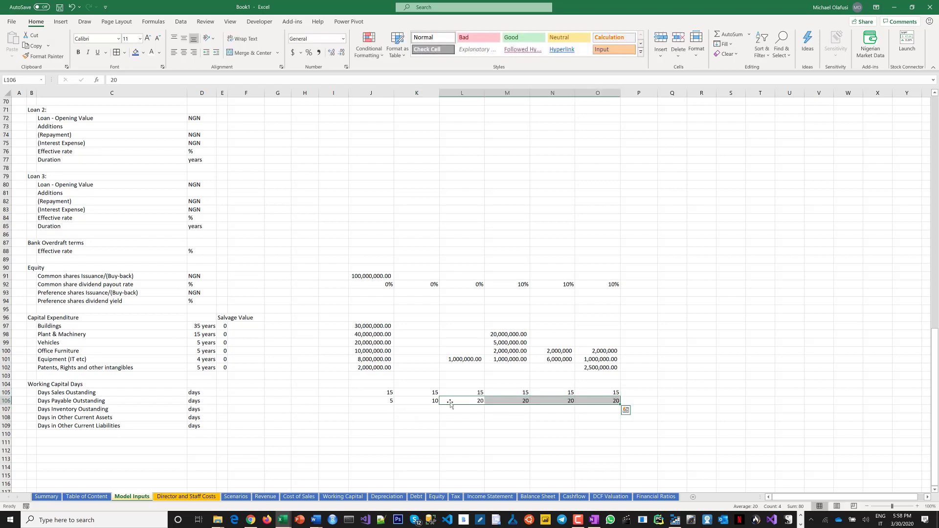
Fill 10 as days inventory outstanding across J107:O107.
click(383, 409)
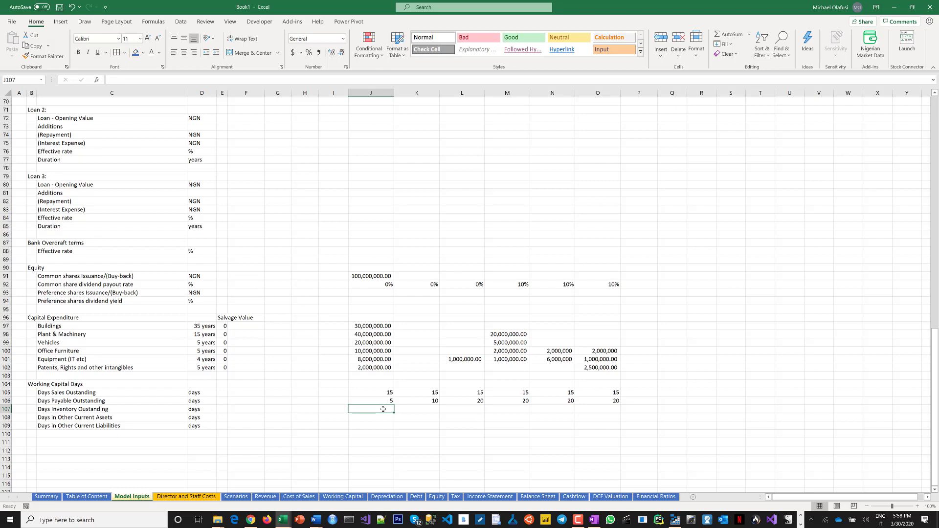
drag(383, 409, 614, 409)
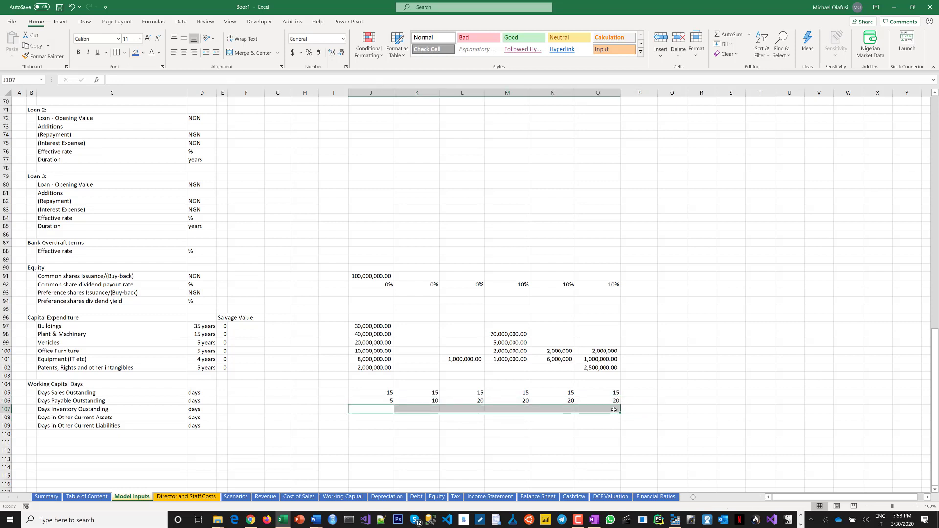
text(20)
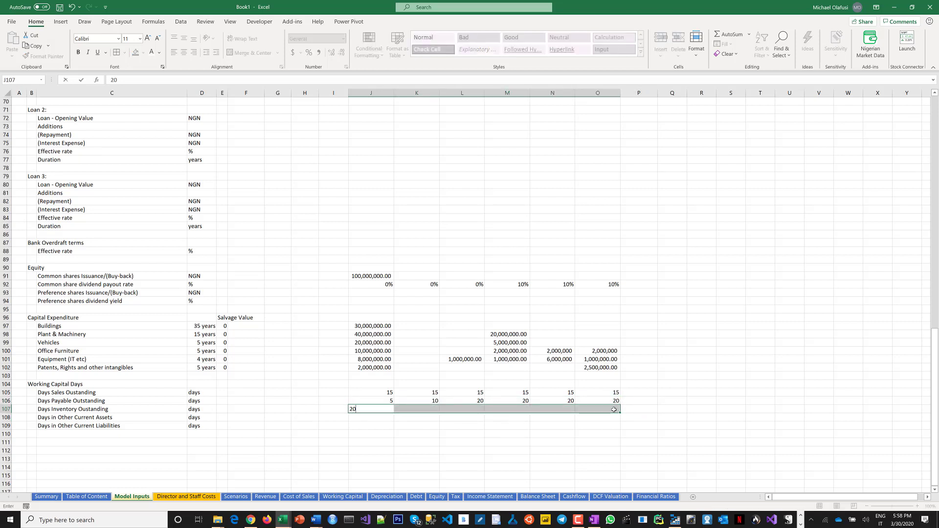
key(ctrl+Return)
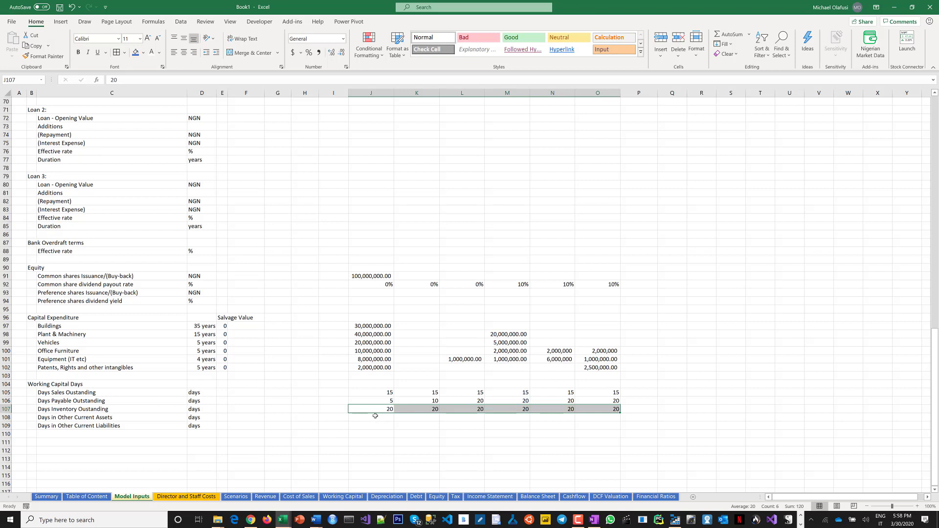
text(10)
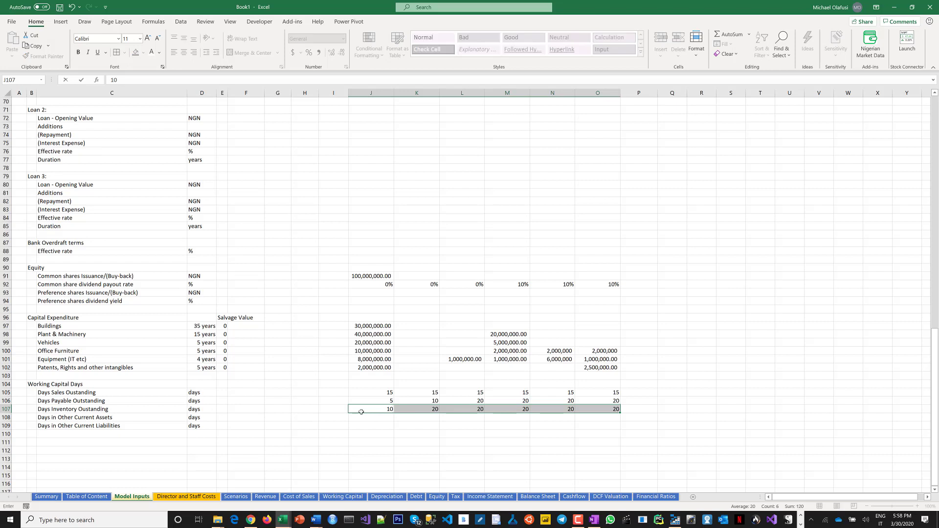
key(ctrl+Return)
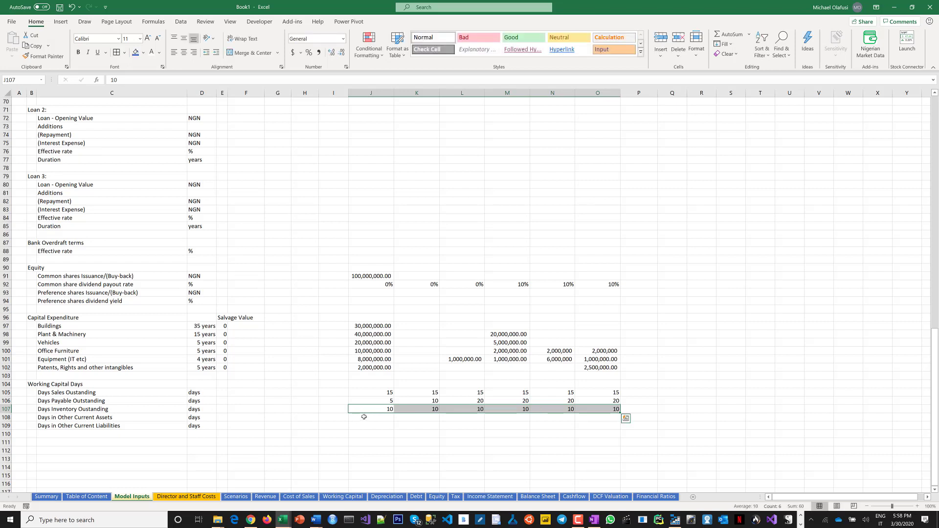
Fill 2 as days in other current assets across J108:O108.
click(364, 418)
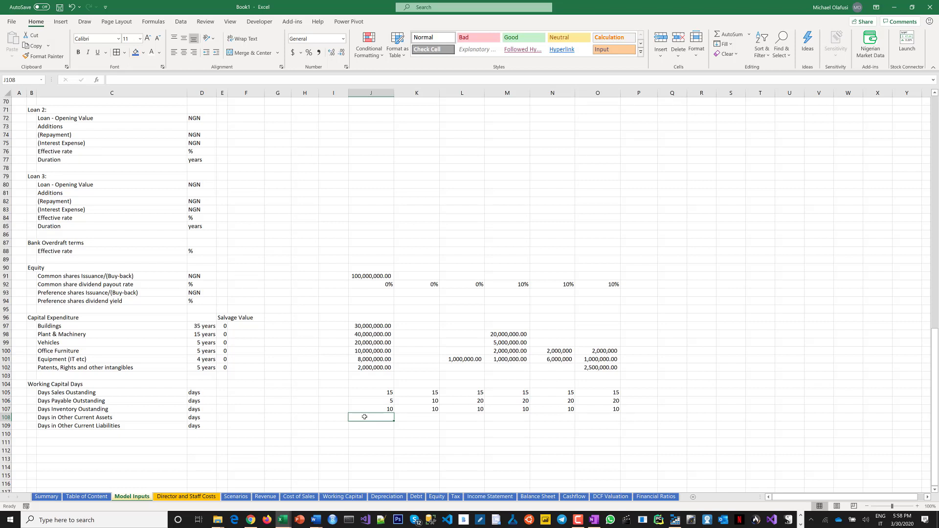
drag(364, 417, 594, 427)
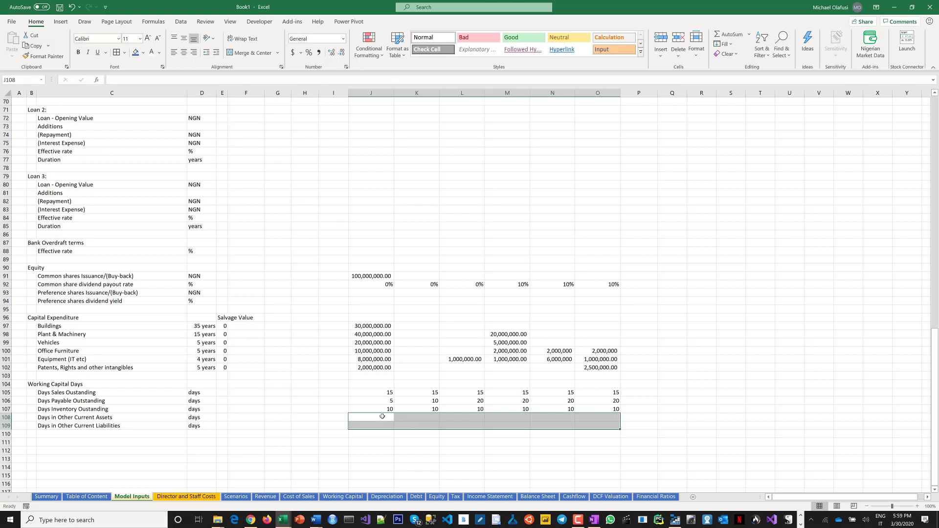
drag(382, 416, 597, 422)
text(2)
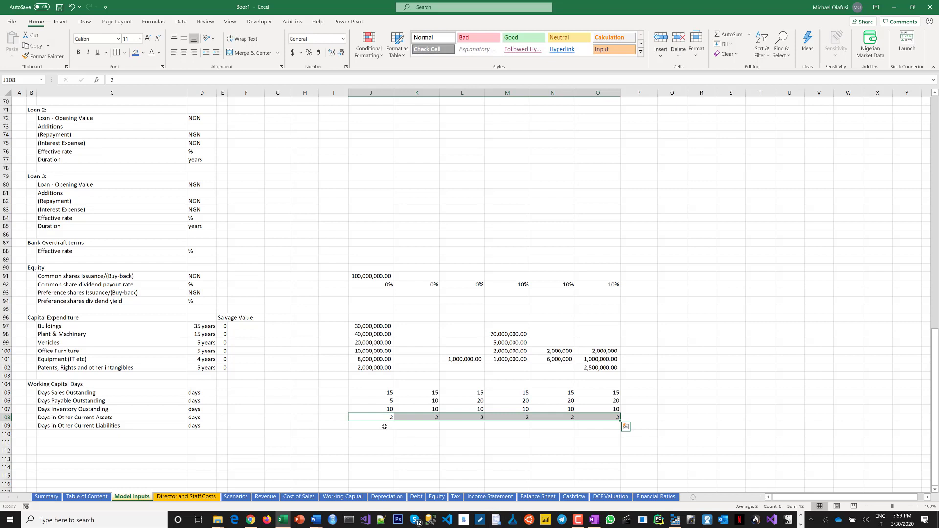
Fill 2 as days in other current liabilities across J109:O109.
drag(385, 427, 578, 428)
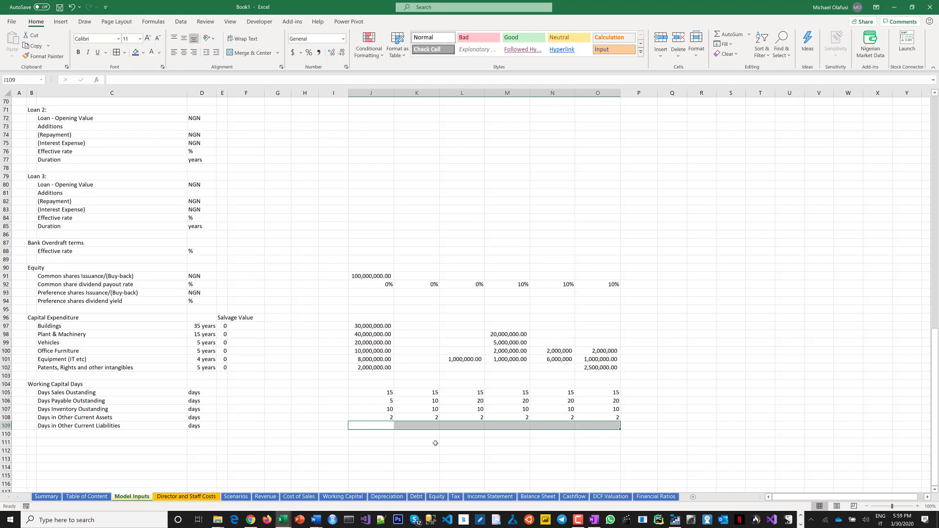
text(2)
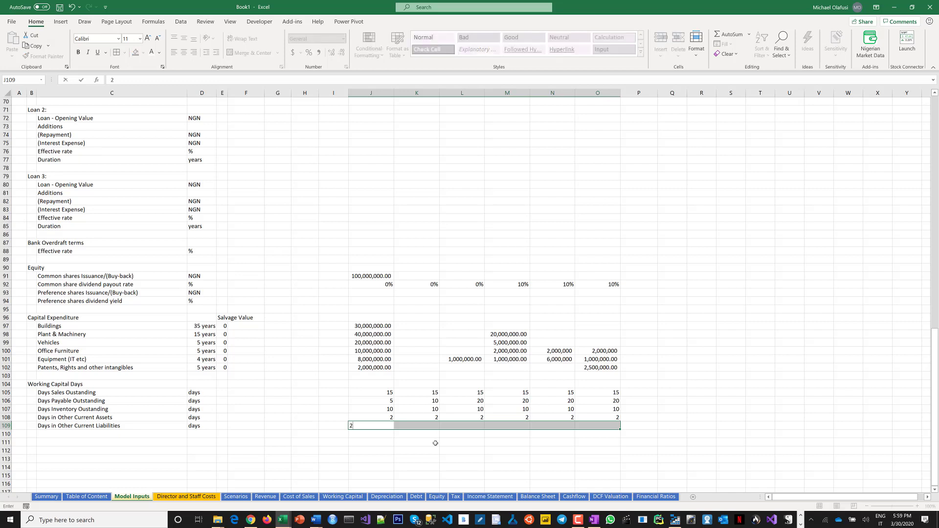
key(ctrl+Return)
drag(405, 446, 403, 446)
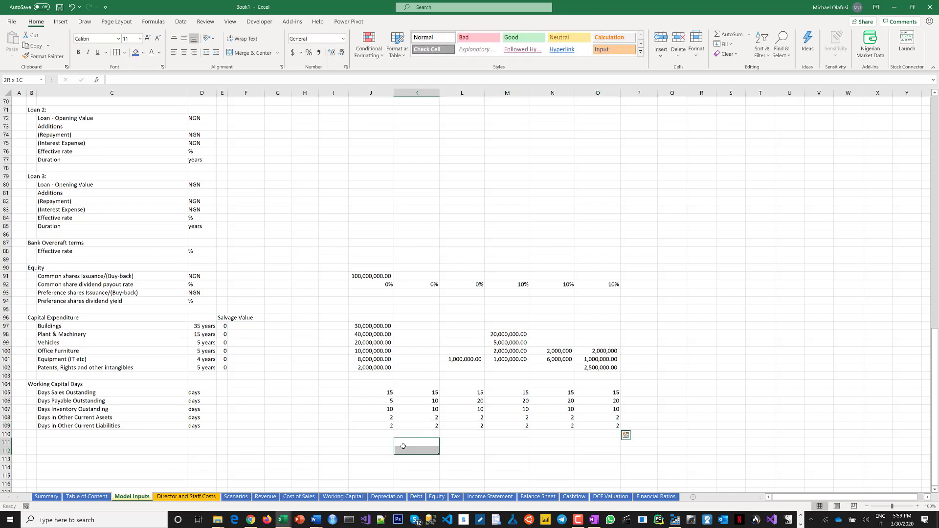
click(404, 449)
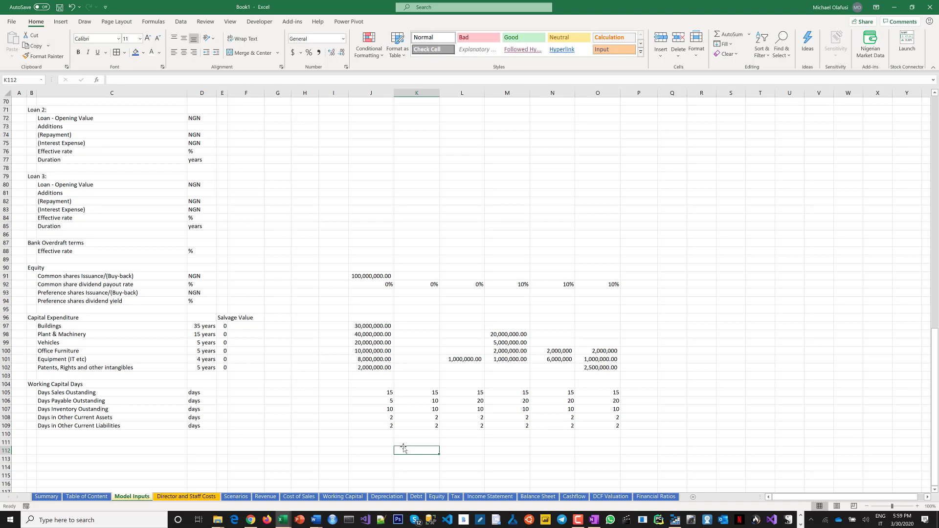
Fill 15% as the bank overdraft effective rate across J88:O88.
scroll(410, 423, up, 4)
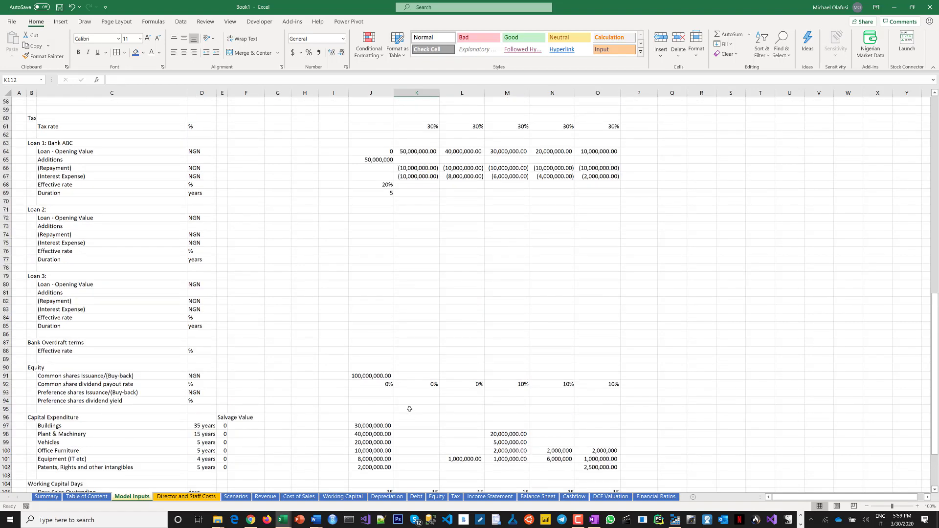
scroll(410, 409, down, 2)
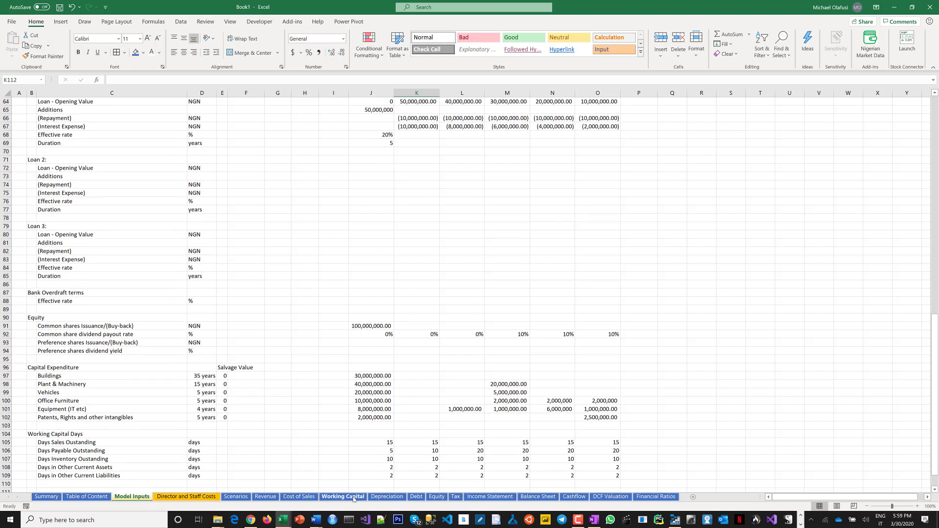
scroll(398, 411, down, 1)
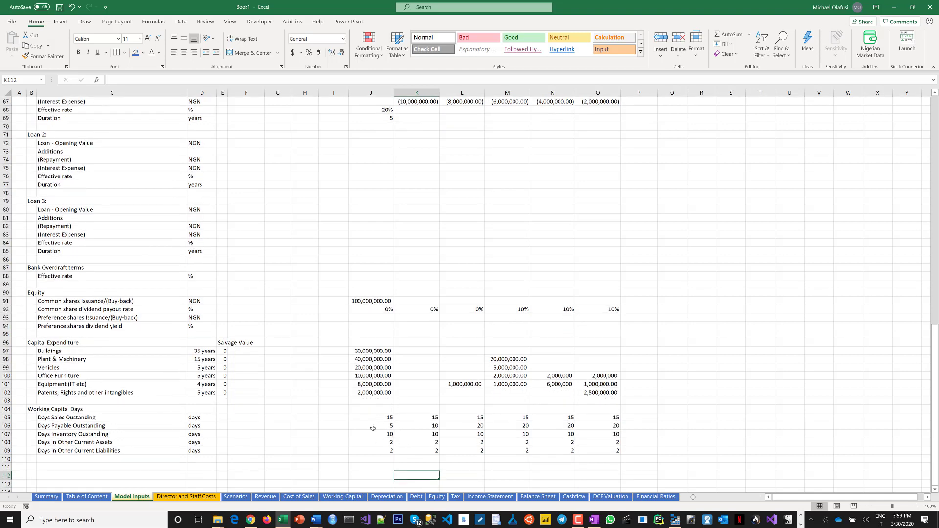
scroll(473, 406, up, 6)
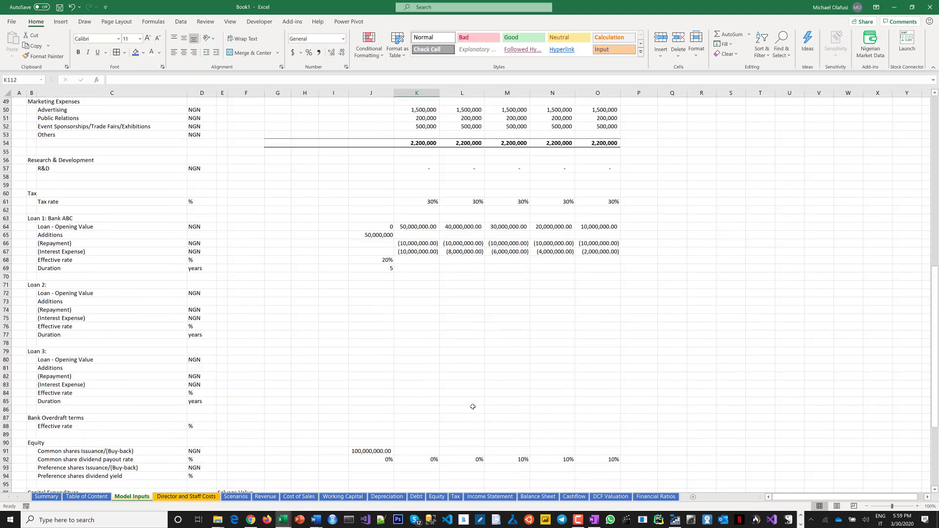
scroll(473, 407, down, 2)
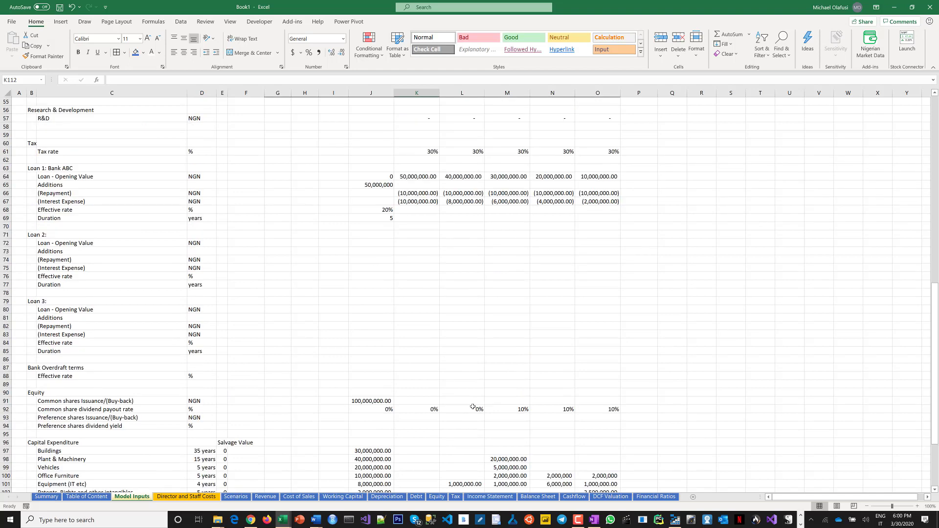
click(75, 371)
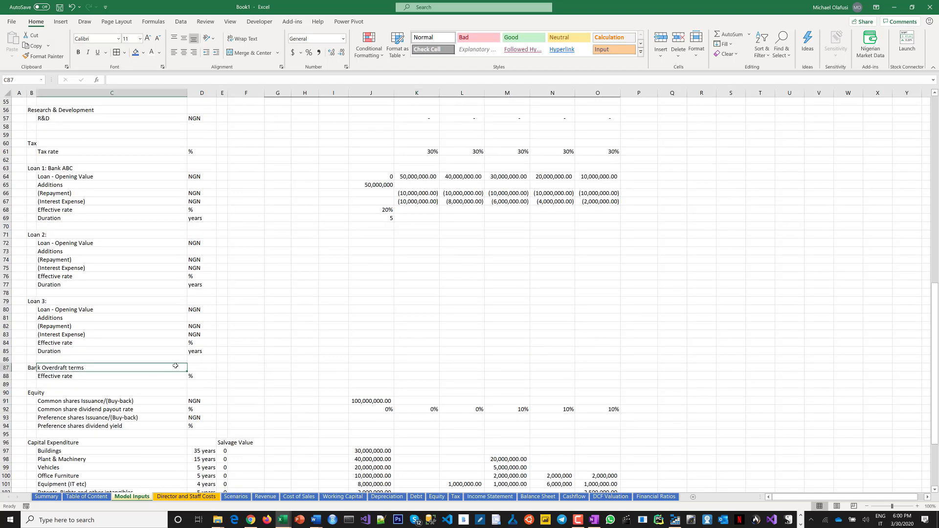
click(344, 366)
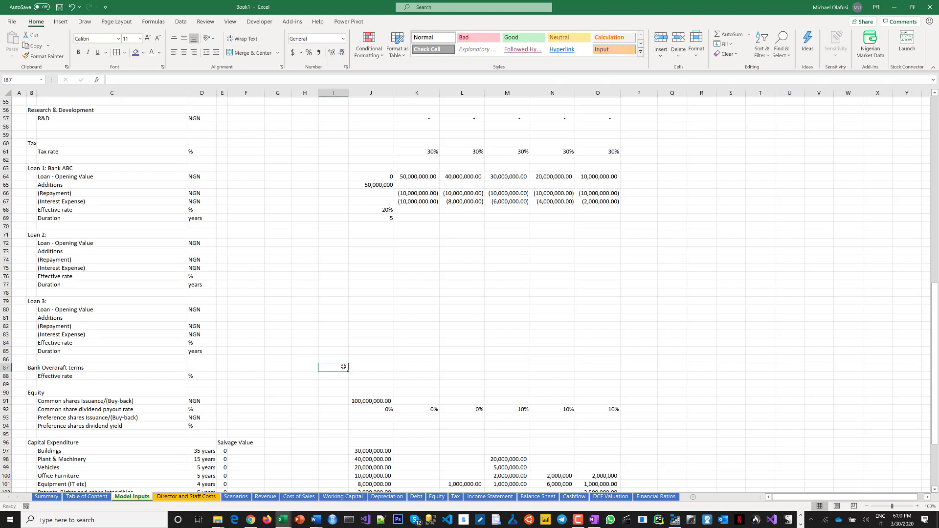
click(362, 368)
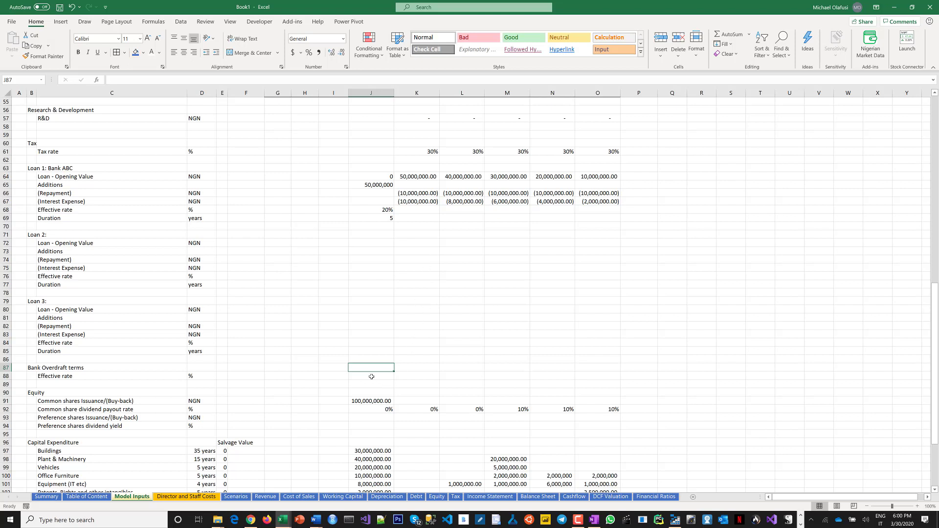
click(364, 376)
drag(365, 377, 615, 377)
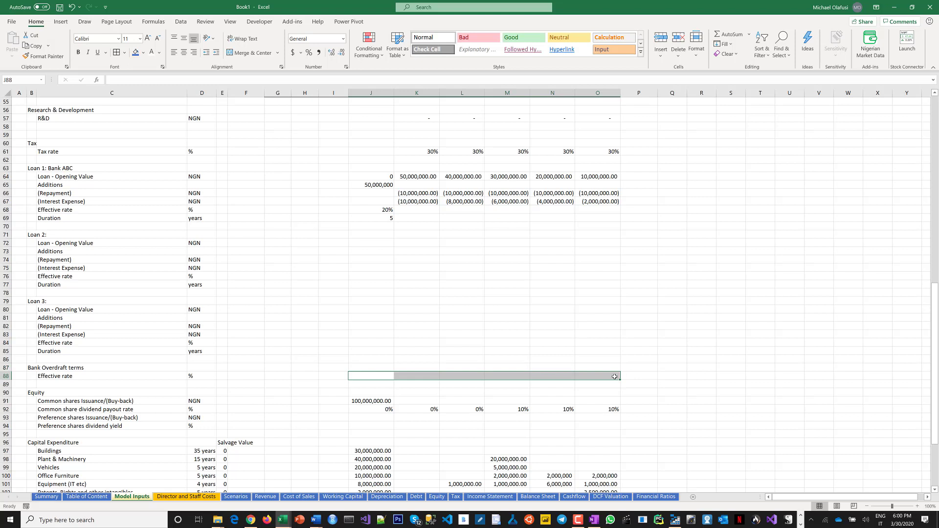
text(2)
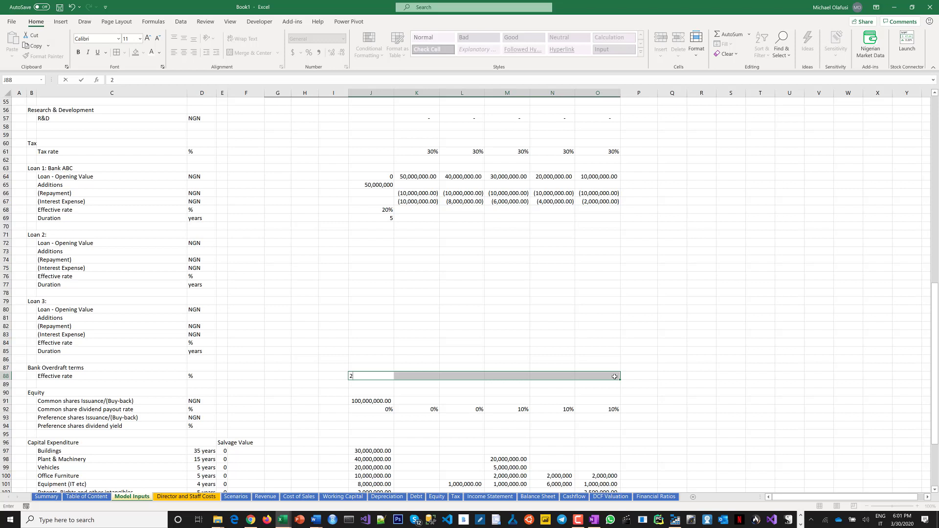
key(BackSpace)
text(15%)
key(ctrl+Return)
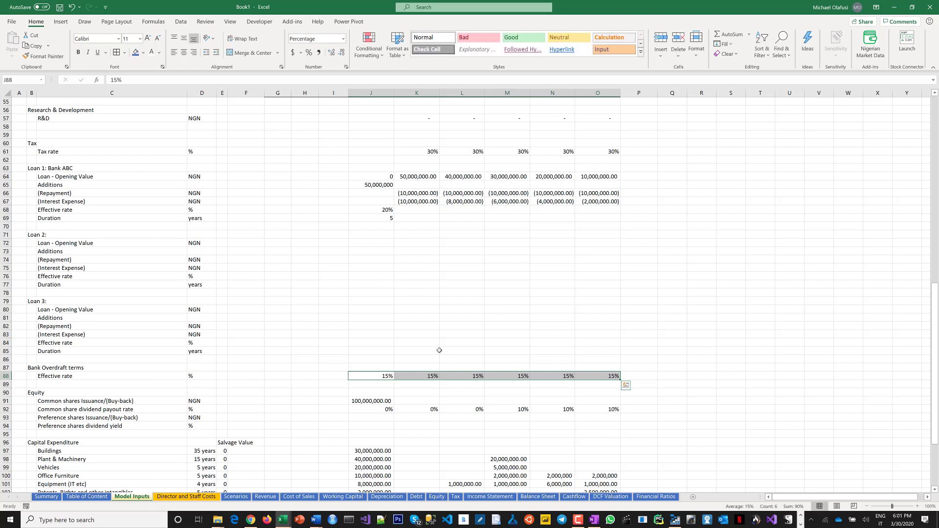
click(436, 350)
key(ctrl+s)
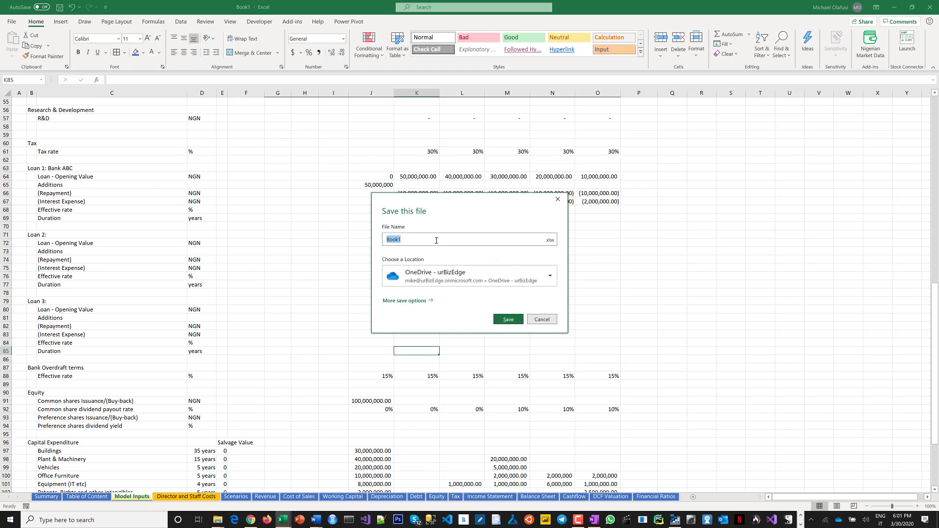
click(560, 205)
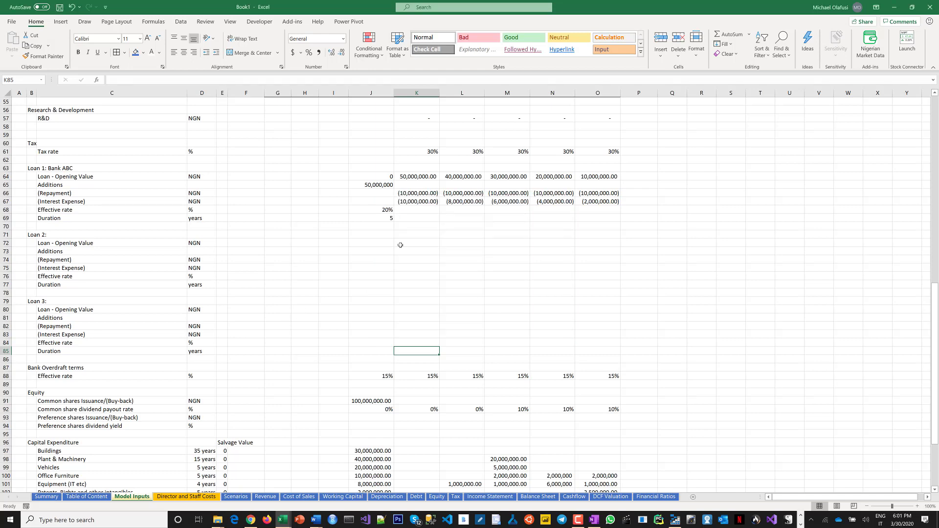
Start saving the workbook and name the file CK Healthcare Limited - Financial Model.
scroll(400, 245, up, 18)
click(342, 253)
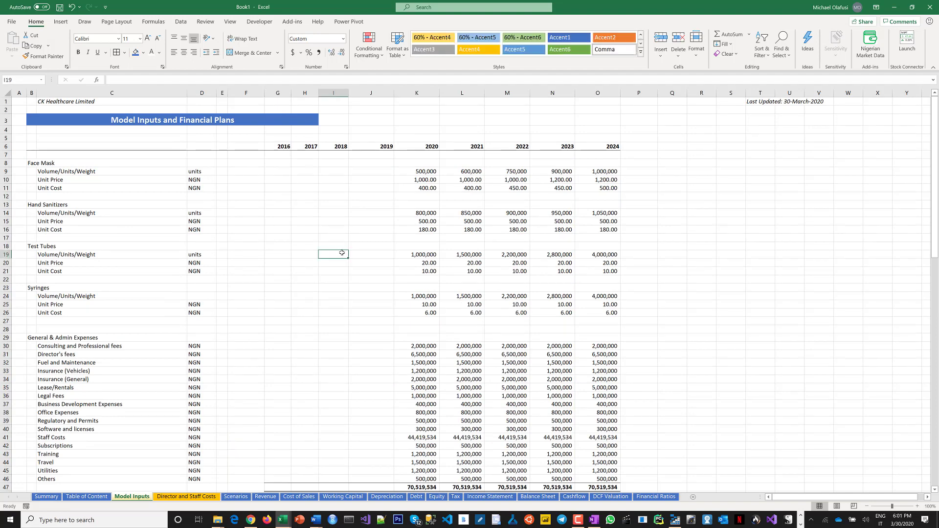
key(ctrl+s)
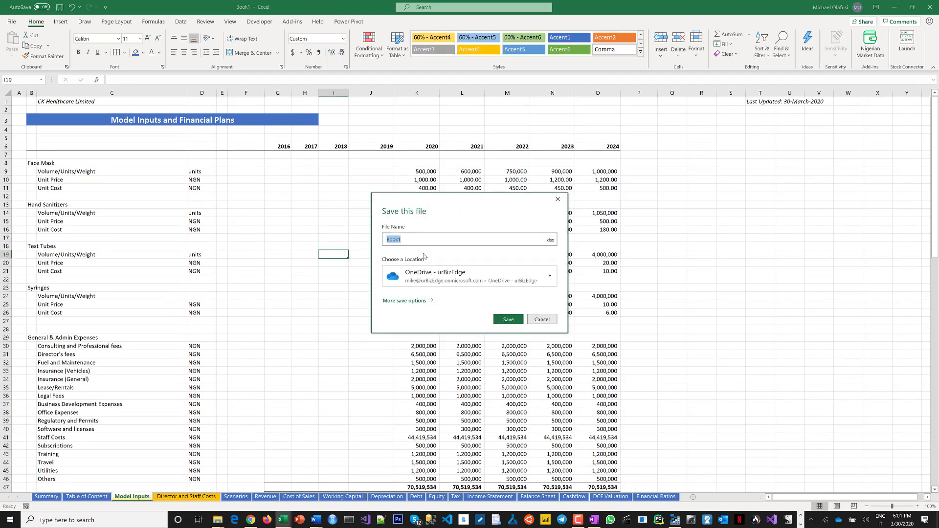
text(CK Jeal)
key(BackSpace)
key(BackSpace)
key(BackSpace)
key(BackSpace)
text(Healthc)
text(are L)
text(aon)
key(BackSpace)
key(BackSpace)
key(BackSpace)
text(o)
key(BackSpace)
text(imited - Financial Model)
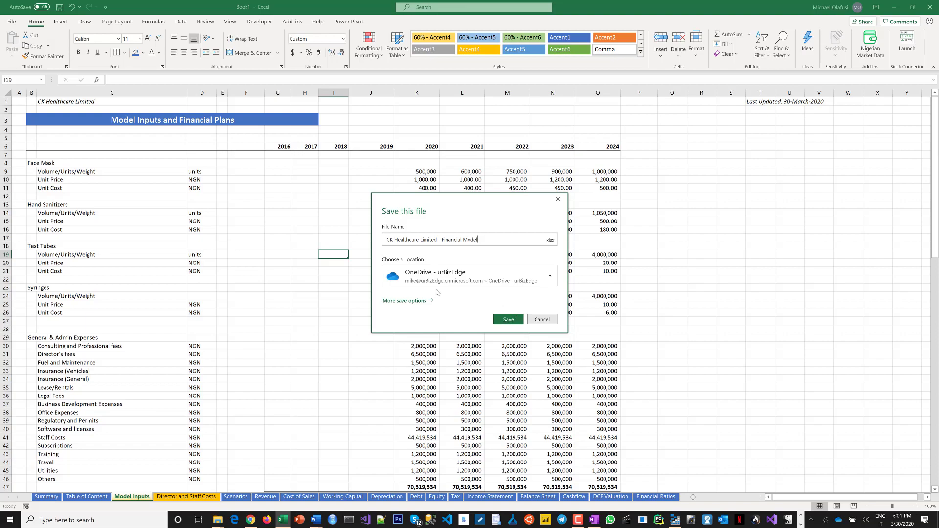
Save the workbook as an Excel workbook in the Documents folder on this PC.
click(425, 301)
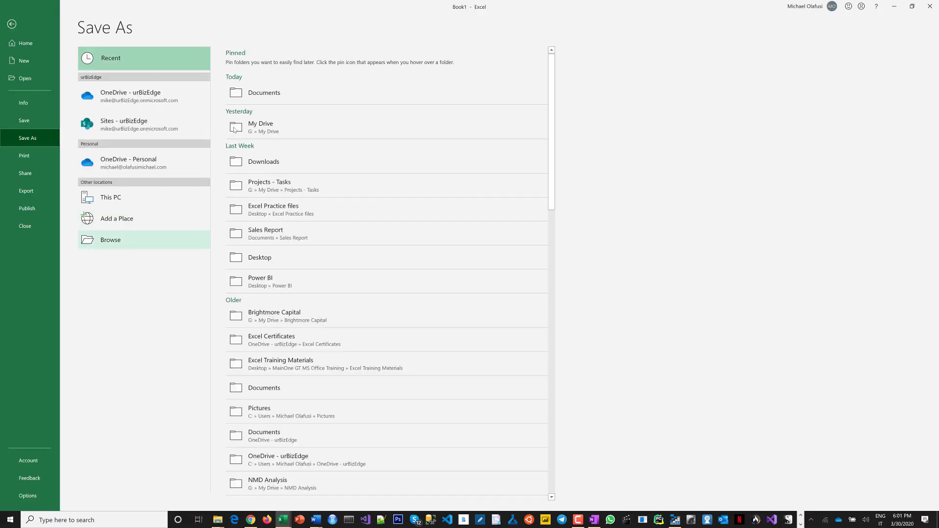
click(282, 91)
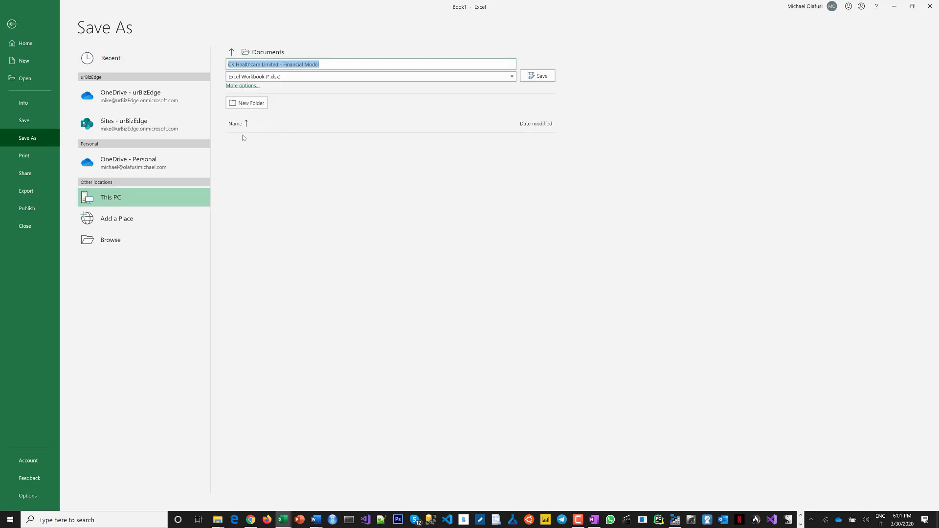
click(534, 79)
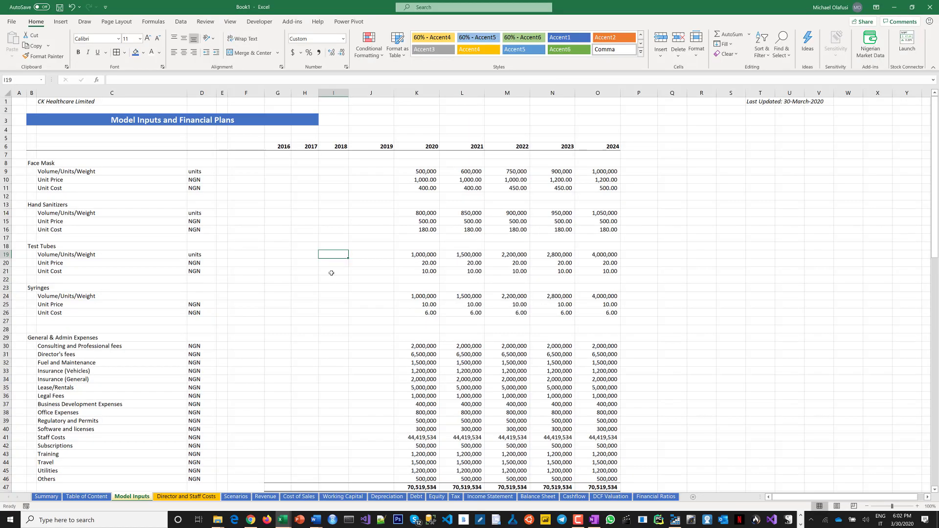
Hide the worksheet gridlines on the Model Inputs sheet.
click(315, 296)
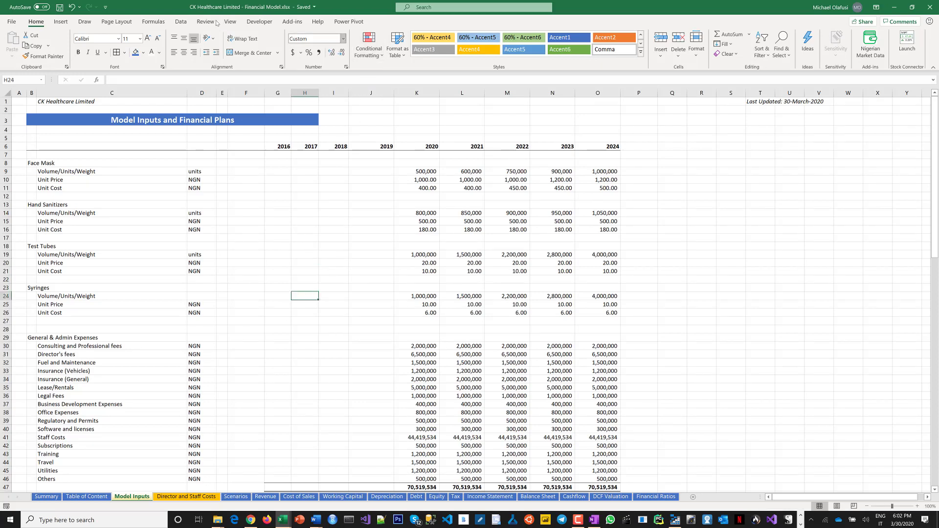
click(231, 22)
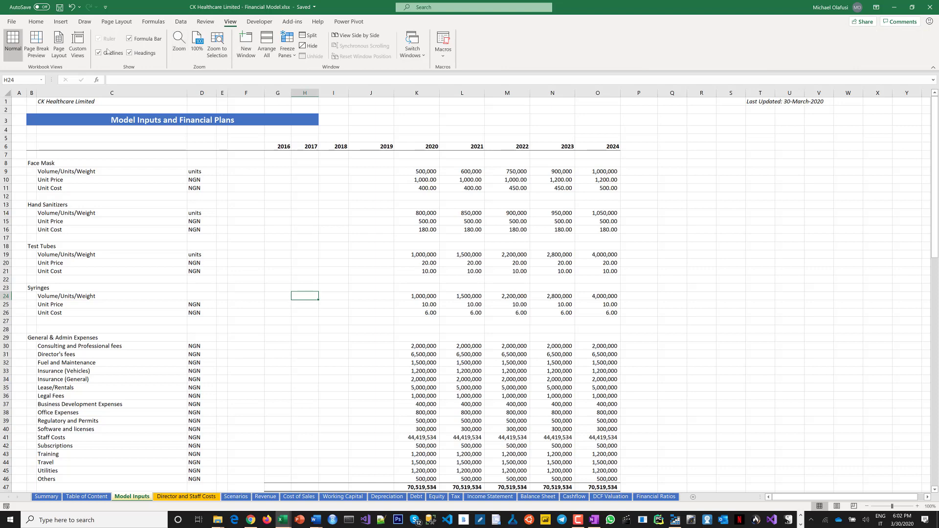
click(262, 280)
scroll(308, 251, down, 5)
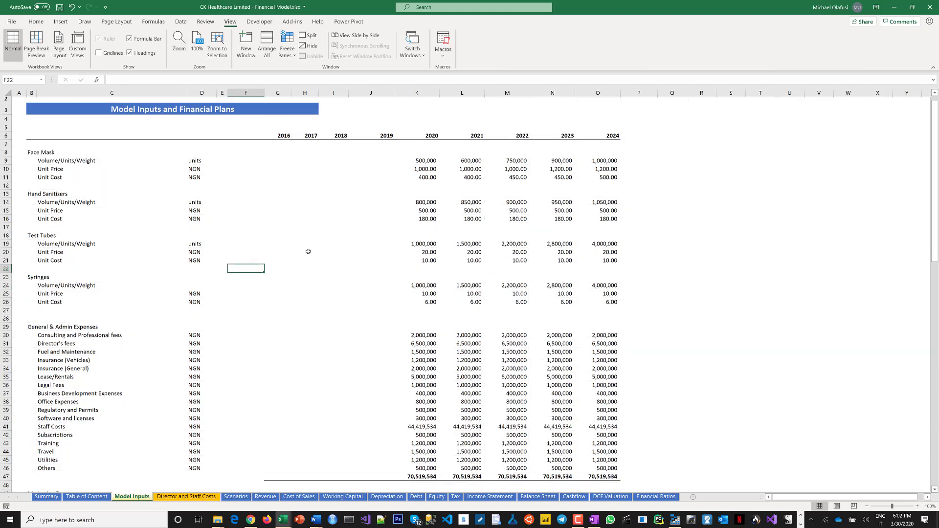
Switch to the director and staff costs sheet and hide its gridlines.
scroll(308, 252, down, 18)
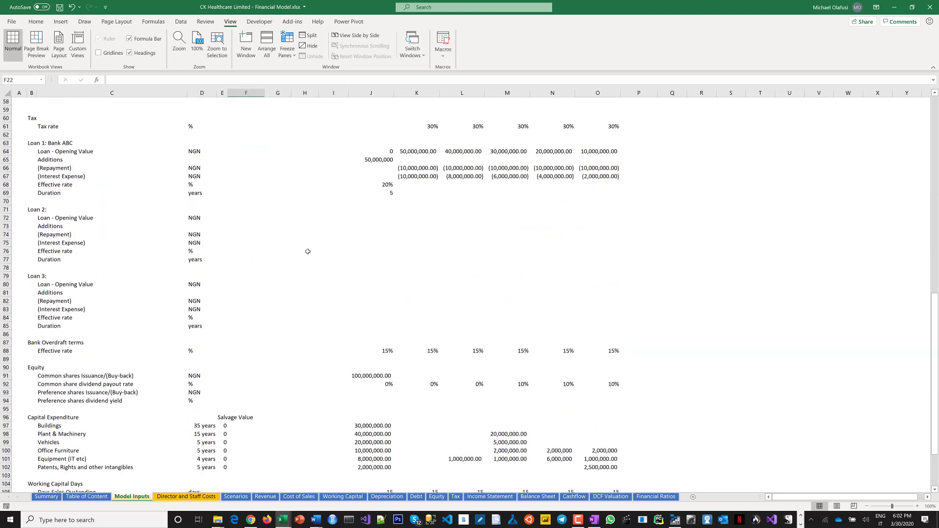
scroll(308, 251, up, 16)
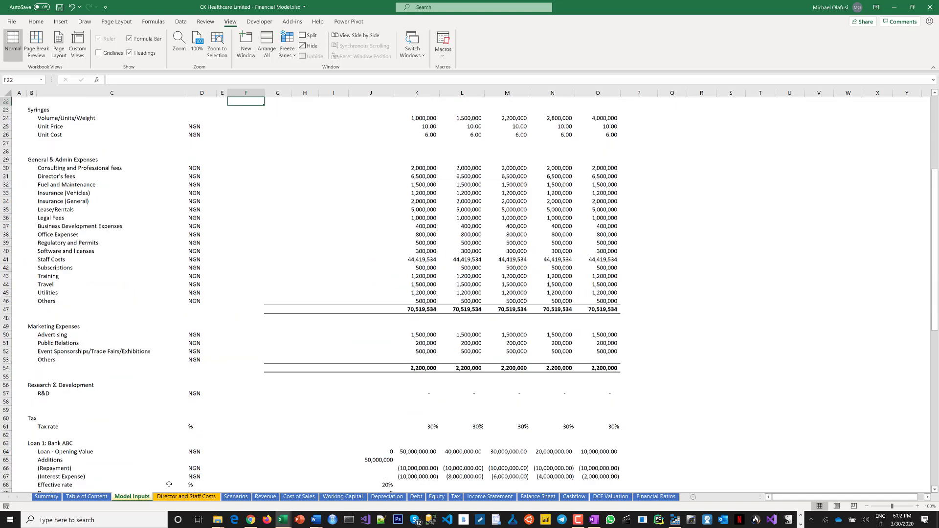
key(ctrl+Page_Down)
click(220, 222)
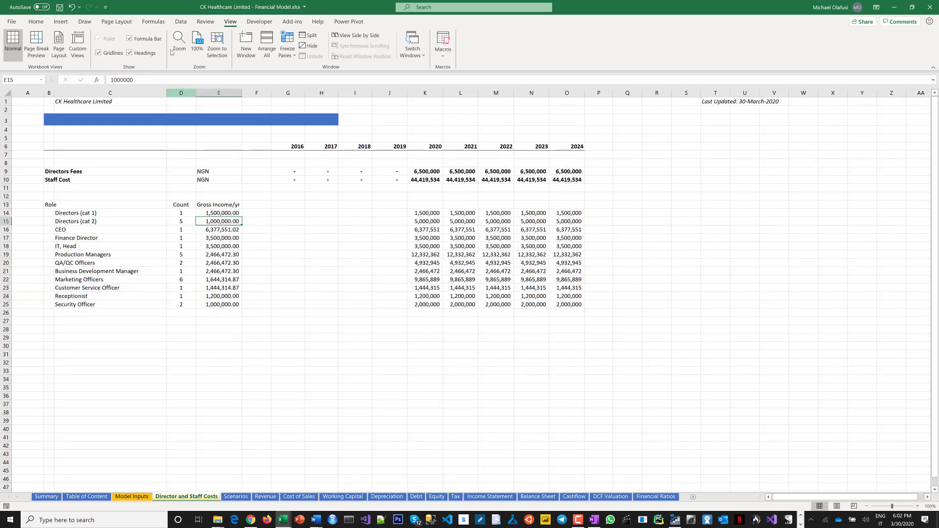
click(120, 53)
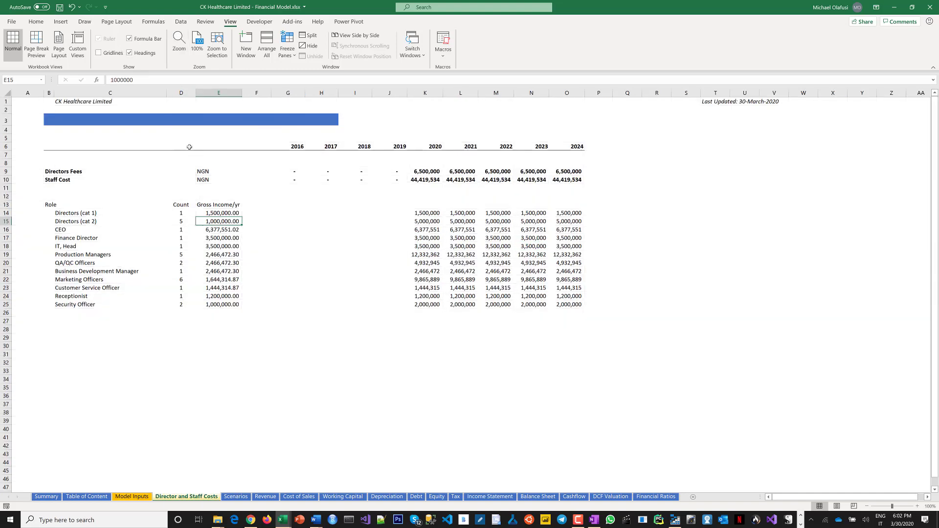
Enter the title Directors and Staff Costs in the blue banner cell B3.
click(68, 118)
click(50, 119)
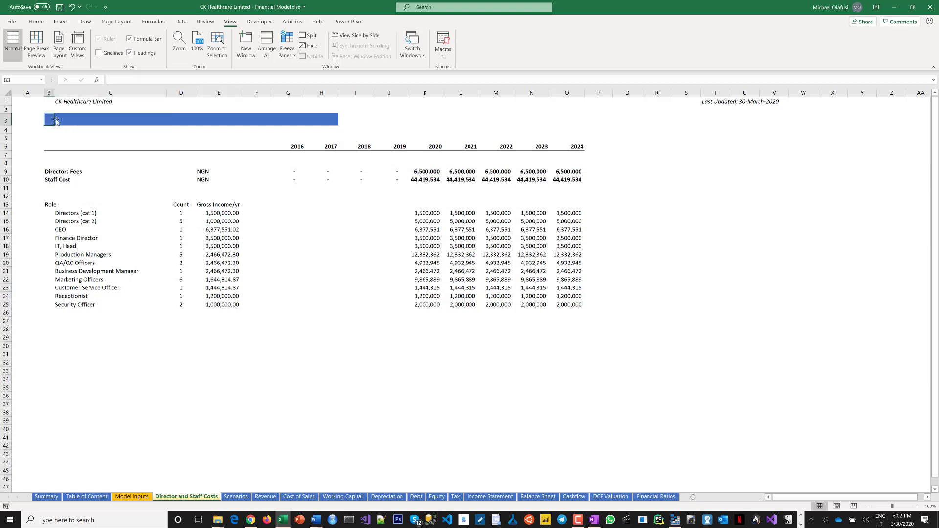
text(Director)
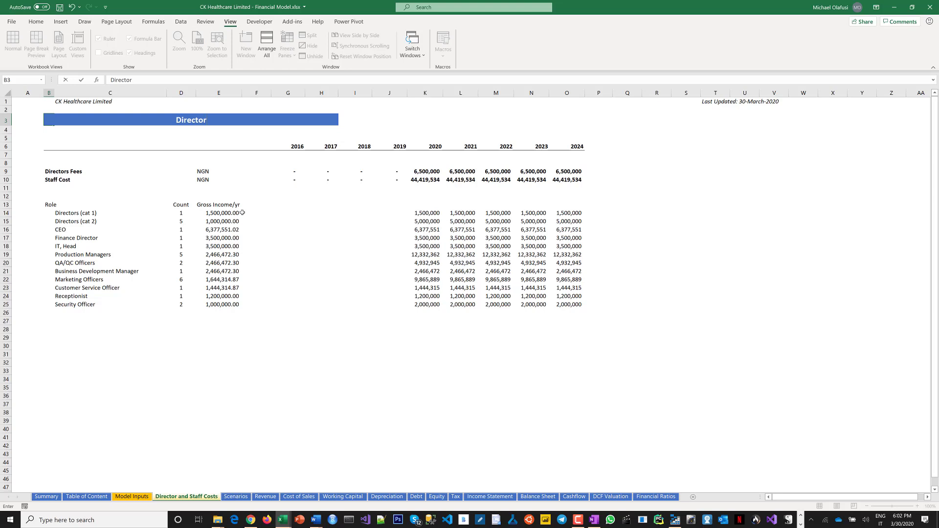
text(s and Staff Cos)
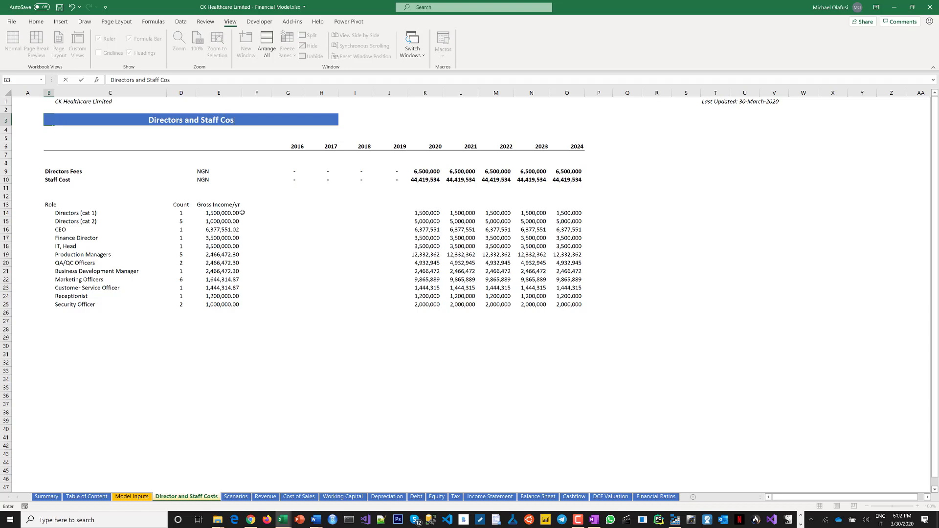
text(ts)
key(Return)
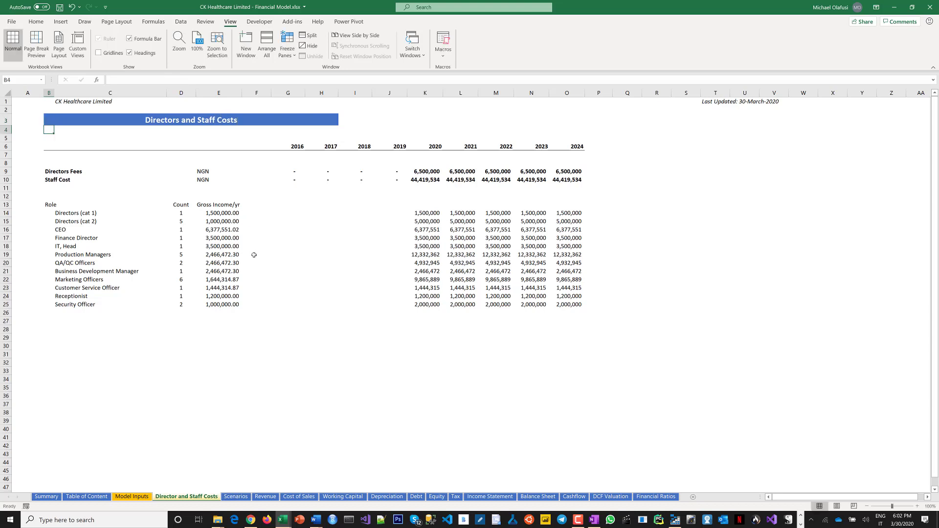
Rename the sheet tab to Directors and Staff Costs and save the workbook.
double_click(184, 497)
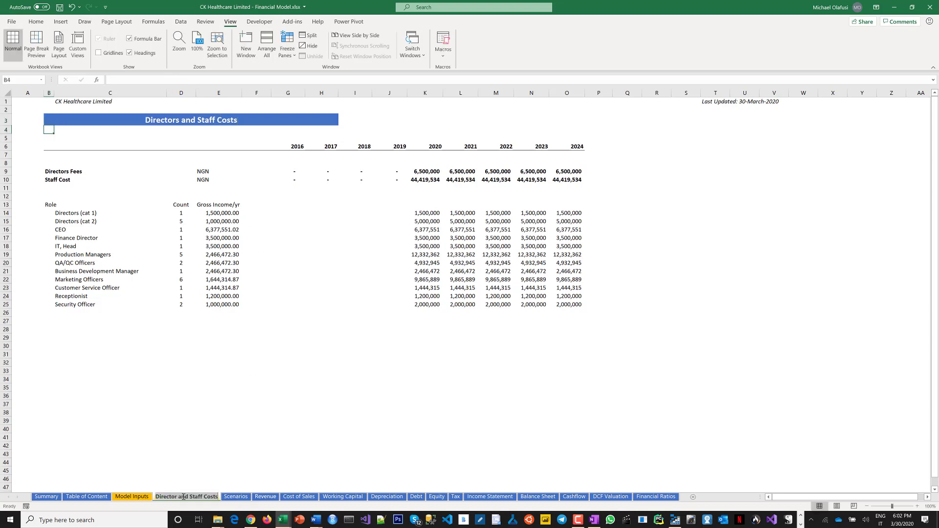
click(177, 497)
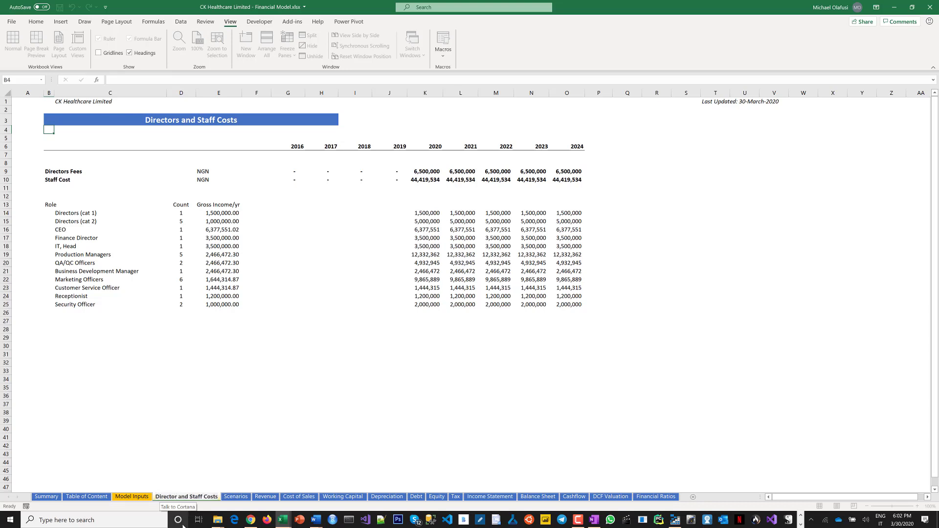
text(s)
key(Return)
click(235, 315)
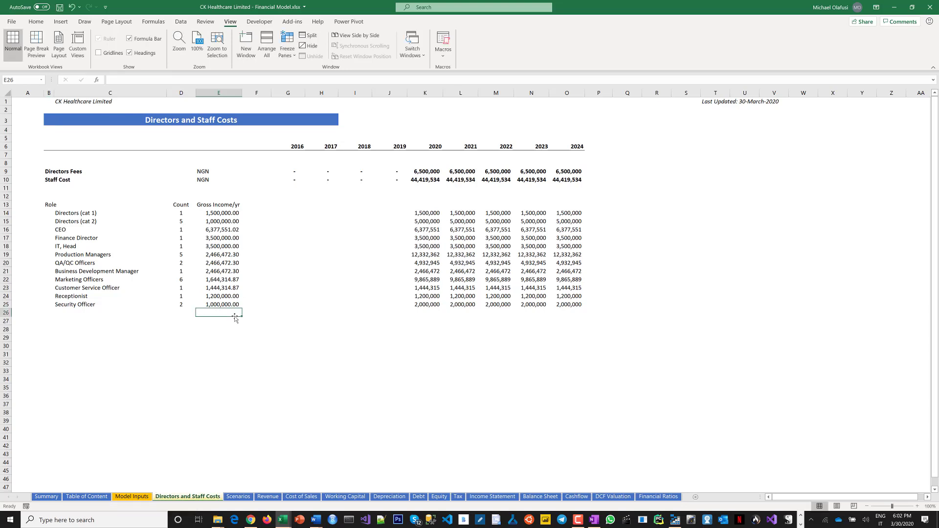
key(ctrl+s)
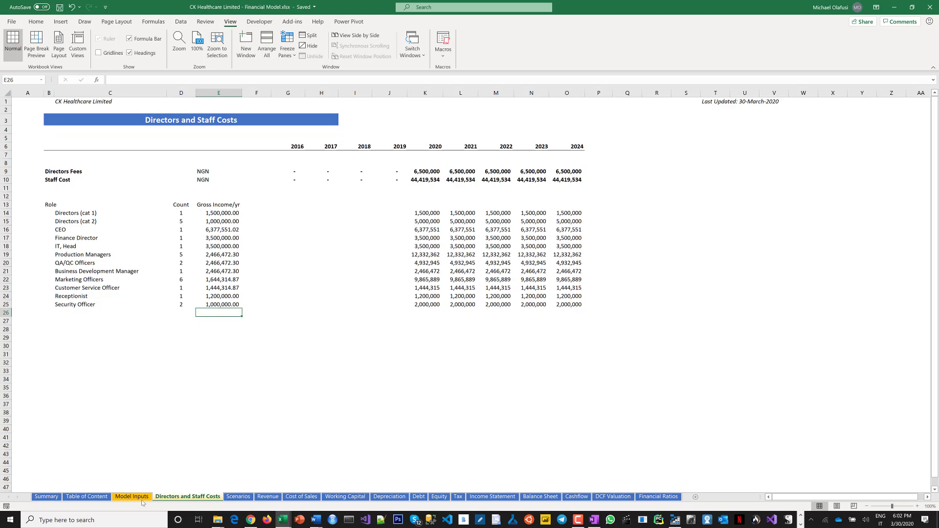
click(133, 496)
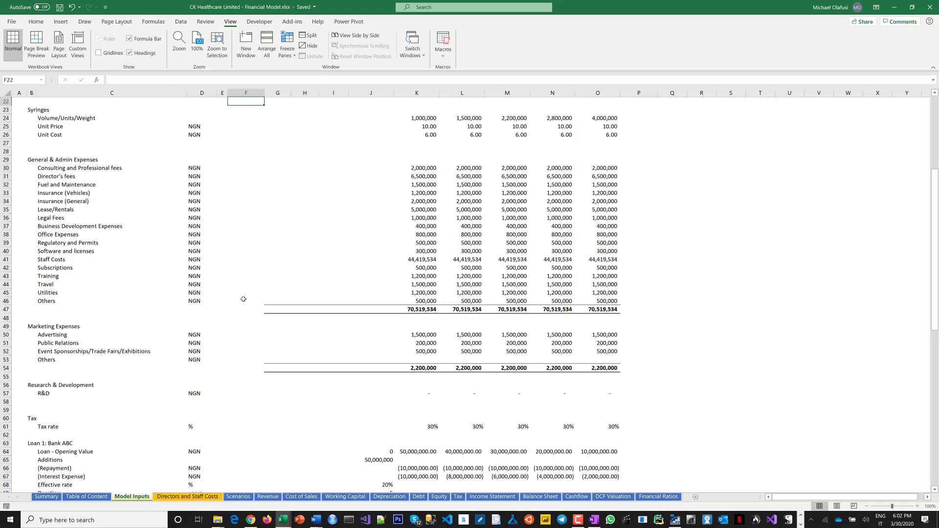
click(243, 299)
scroll(243, 299, up, 7)
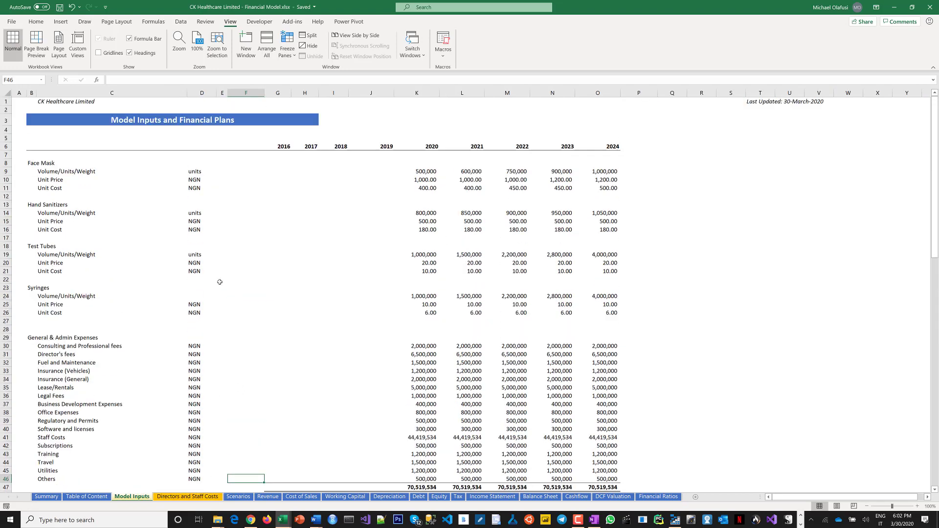
click(221, 282)
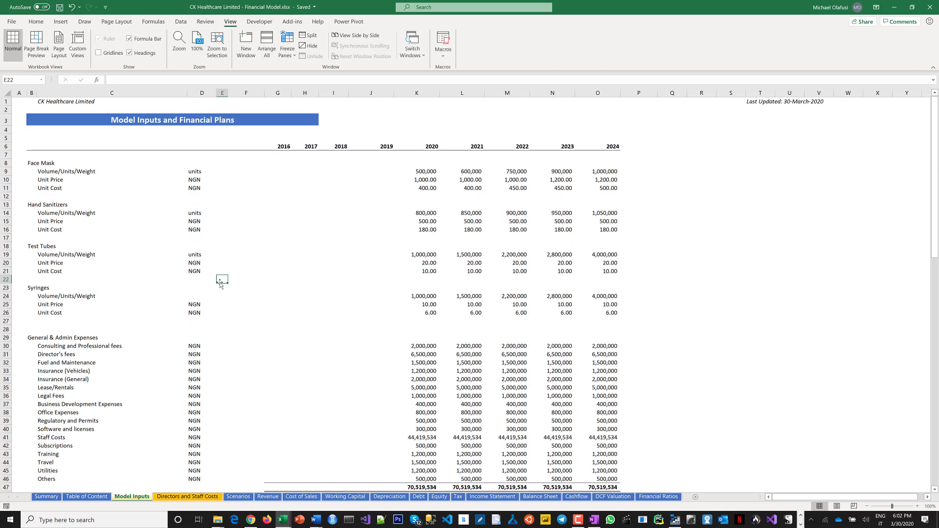